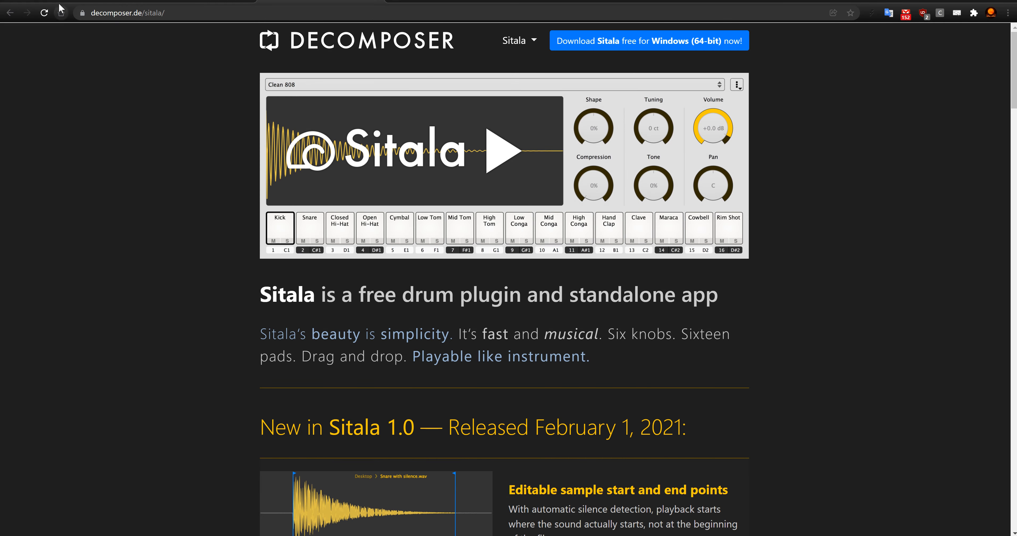
Step: View the REAPER download page, the SWS/S&M Extension page and the Sitala drum plugin page in the browser
{"action": "left_click", "coordinate": [60, 9]}
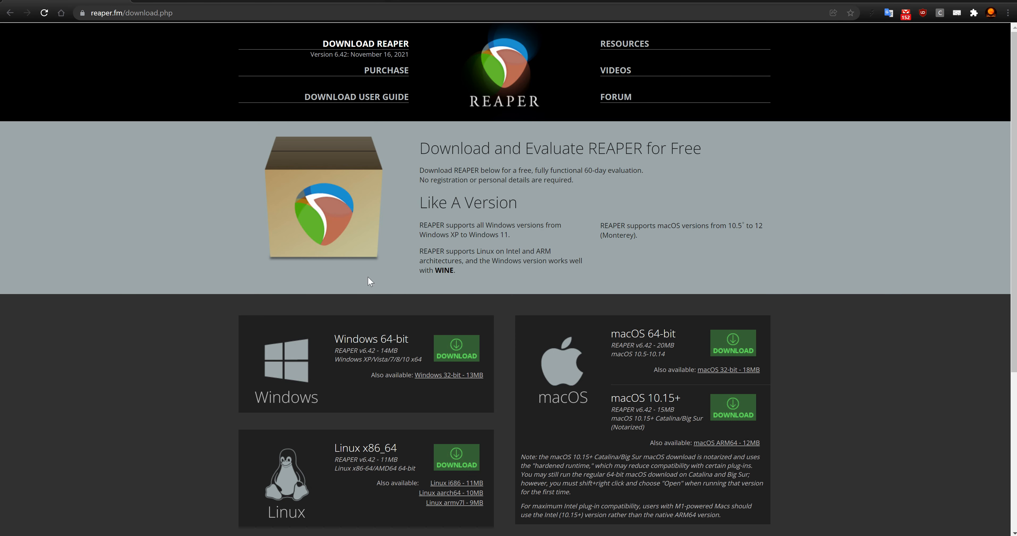
{"action": "left_click", "coordinate": [186, 5]}
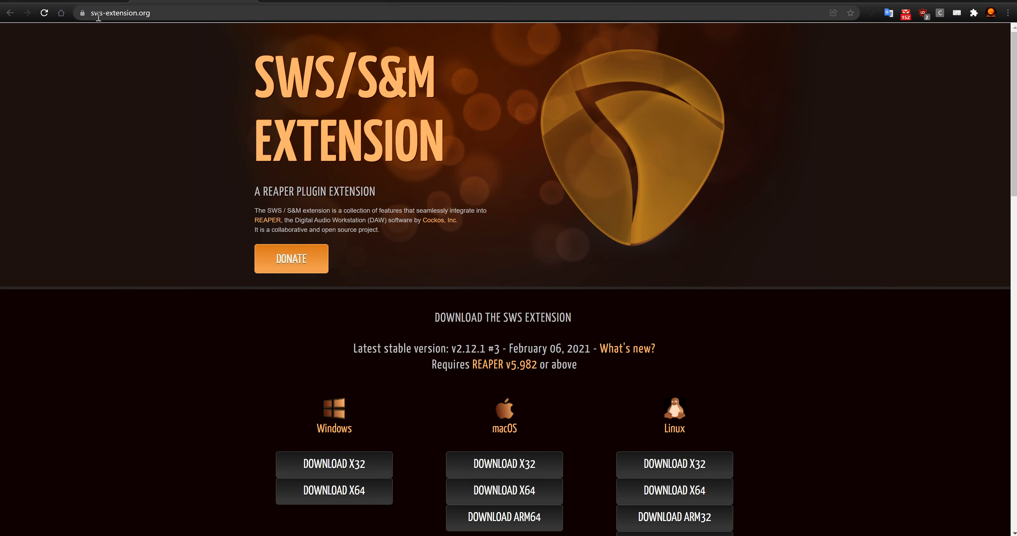
{"action": "left_click", "coordinate": [300, 5]}
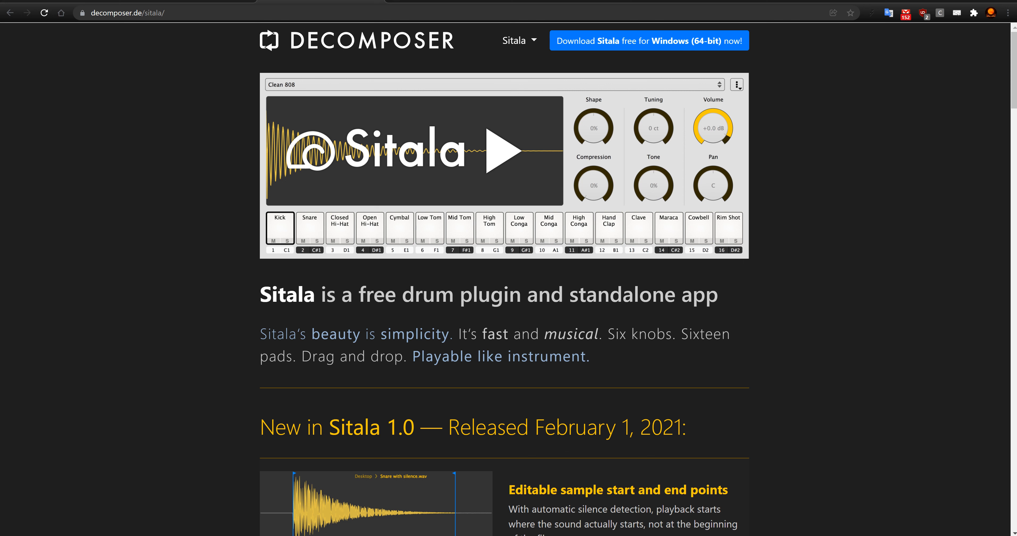
Step: Switch to REAPER and set the audio system to ASIO in the audio device preferences
{"action": "key", "text": "alt+Tab"}
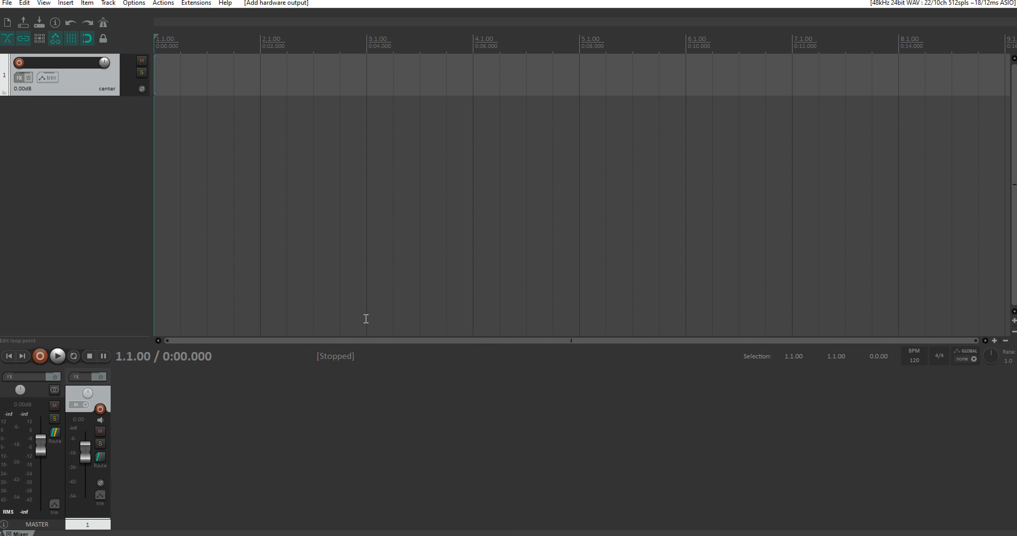
{"action": "key", "text": "ctrl+p"}
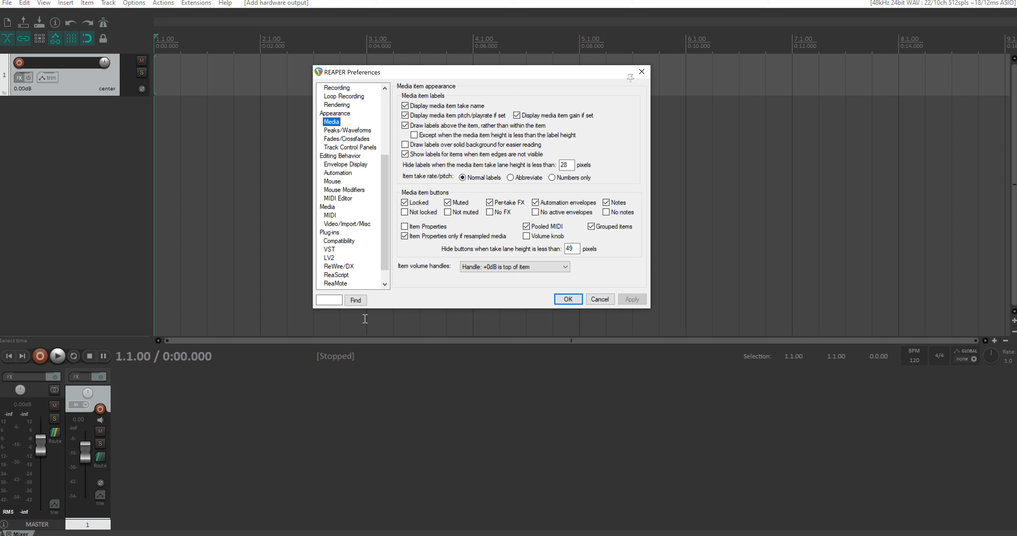
{"action": "left_click_drag", "start_coordinate": [385, 177], "coordinate": [387, 94]}
{"action": "left_click", "coordinate": [327, 138]}
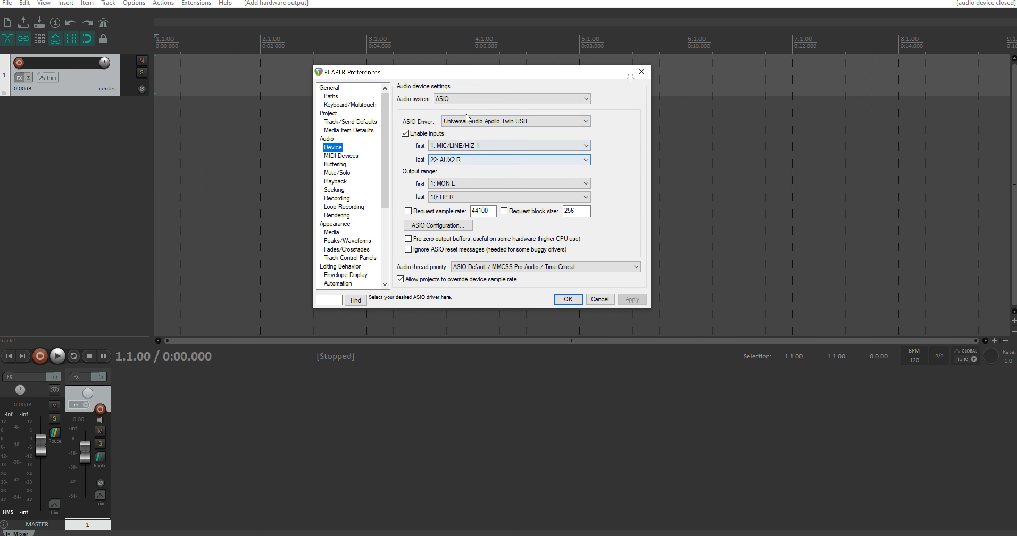
{"action": "left_click", "coordinate": [447, 99]}
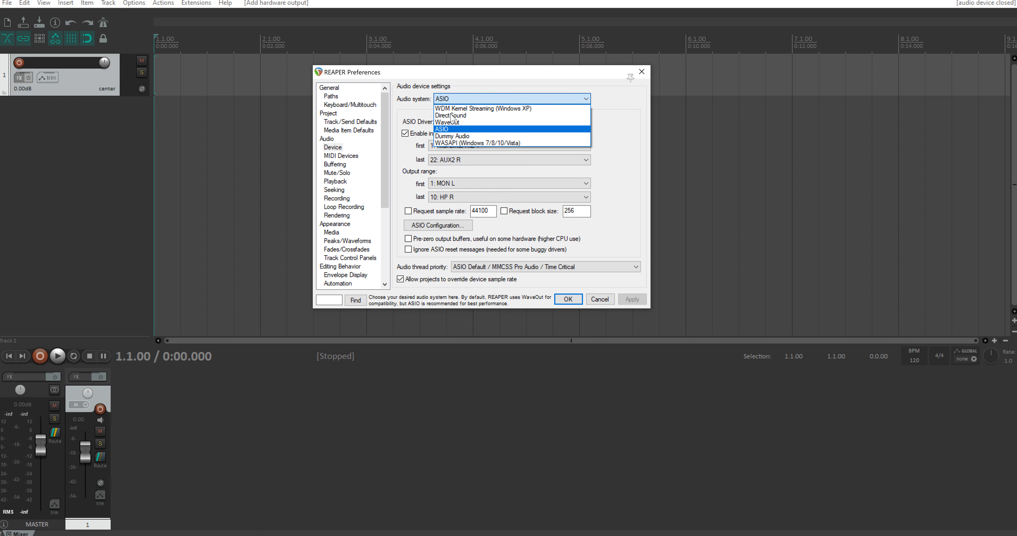
{"action": "left_click", "coordinate": [444, 130]}
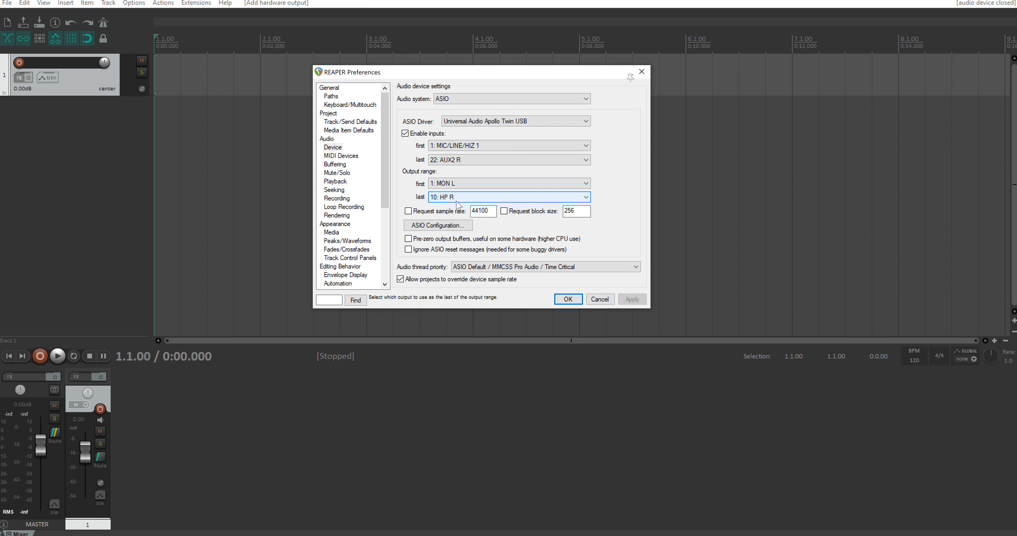
Step: Examine the MIDI device preferences and the enabling options for the Focusrite USB MIDI input
{"action": "left_click", "coordinate": [347, 157]}
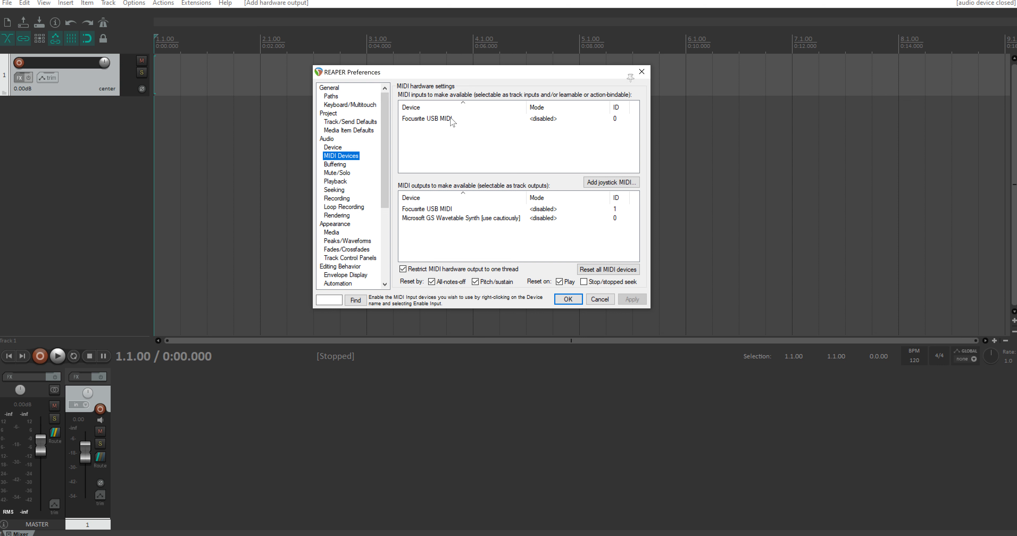
{"action": "right_click", "coordinate": [545, 121]}
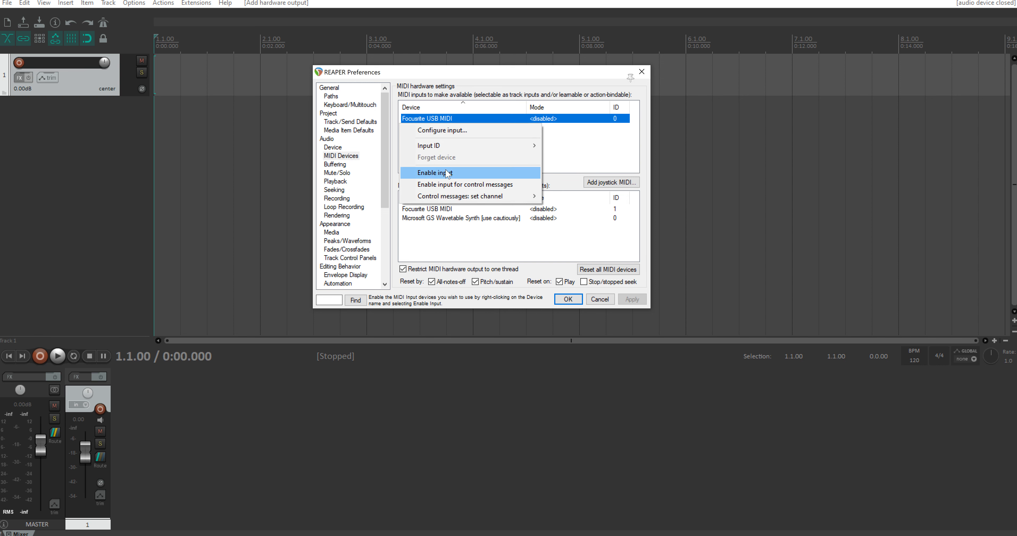
{"action": "left_click", "coordinate": [496, 82]}
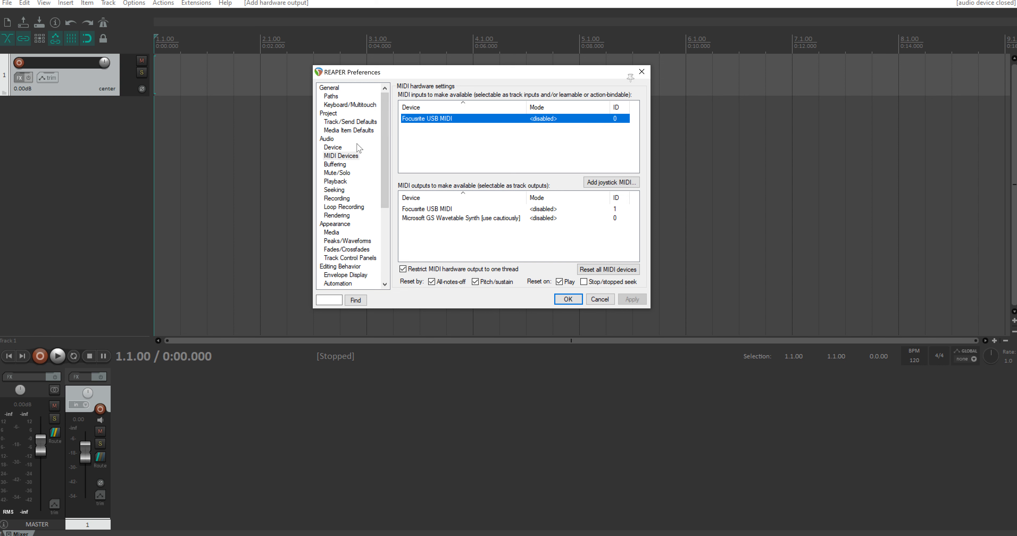
Step: In the media appearance preferences, enable the Not locked, Not muted, No FX, No active envelopes and No notes item buttons
{"action": "scroll", "coordinate": [361, 173], "scroll_direction": "down", "scroll_amount": 2}
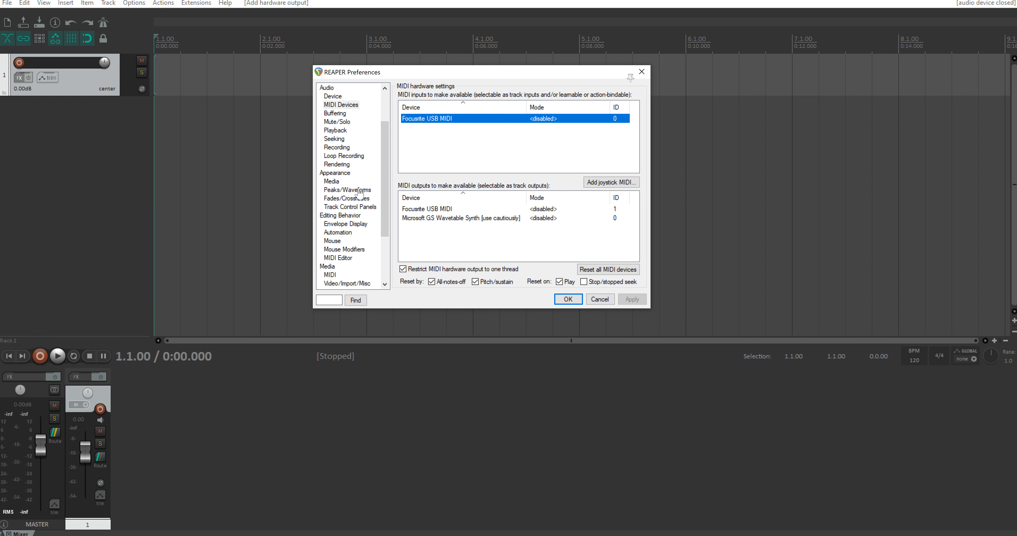
{"action": "left_click", "coordinate": [342, 173]}
{"action": "left_click", "coordinate": [331, 181]}
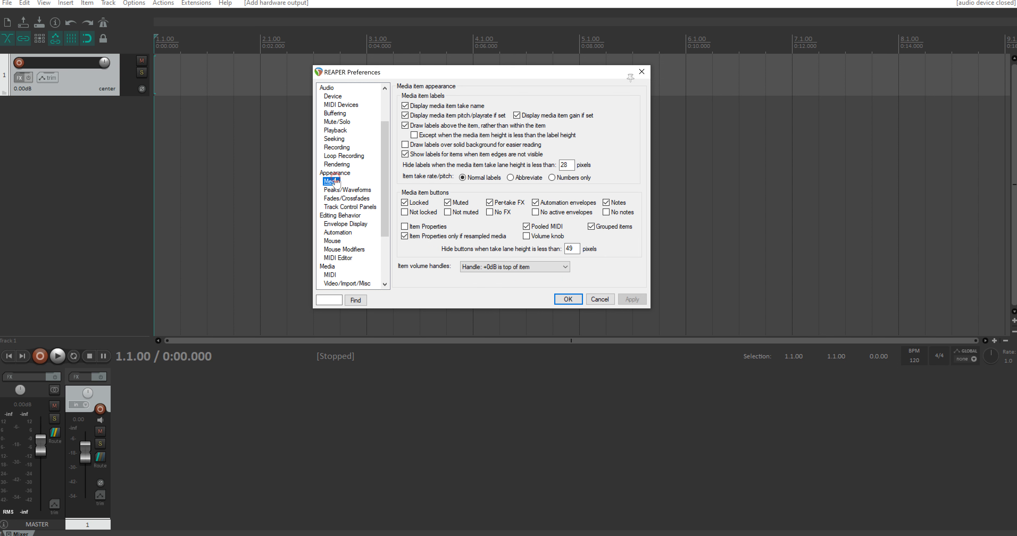
{"action": "left_click", "coordinate": [405, 212]}
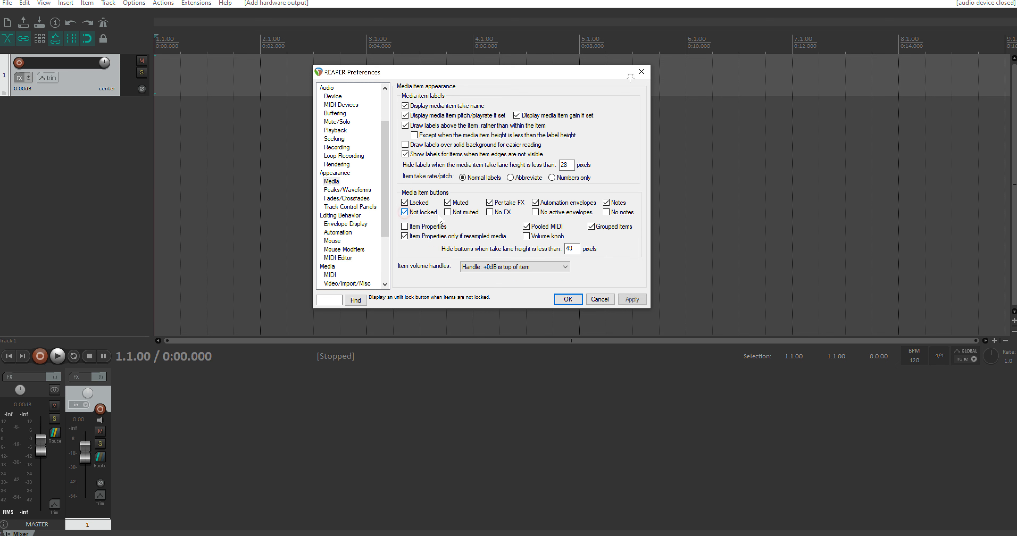
{"action": "left_click", "coordinate": [448, 213]}
{"action": "left_click", "coordinate": [490, 213]}
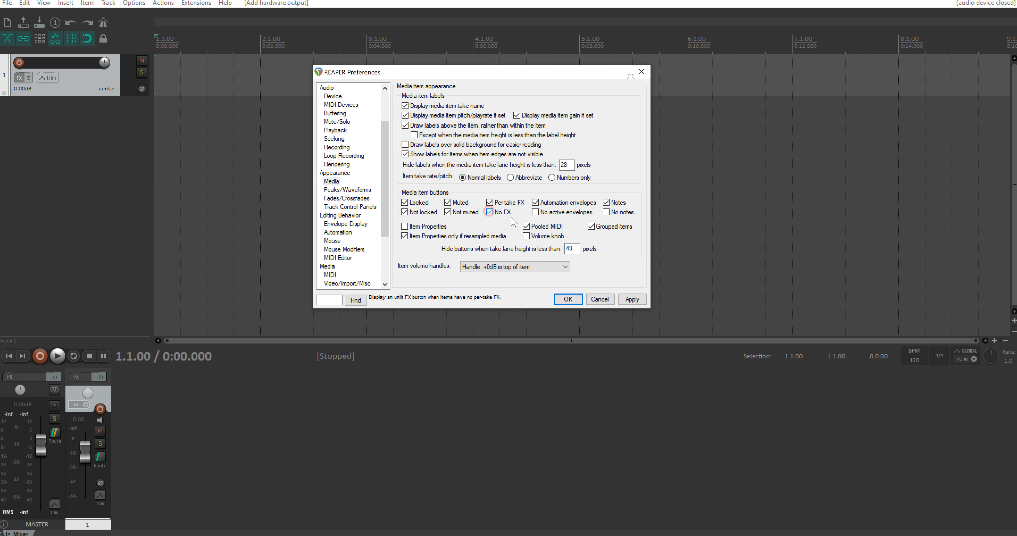
{"action": "left_click", "coordinate": [536, 212]}
{"action": "left_click", "coordinate": [606, 212]}
Step: Enable the Item Properties and Volume knob item buttons, and disable Item Properties only if resampled media
{"action": "left_click", "coordinate": [405, 226]}
{"action": "left_click", "coordinate": [404, 237]}
{"action": "left_click", "coordinate": [527, 236]}
Step: Set the item volume handles to No handle and apply the media appearance preferences
{"action": "left_click", "coordinate": [510, 267]}
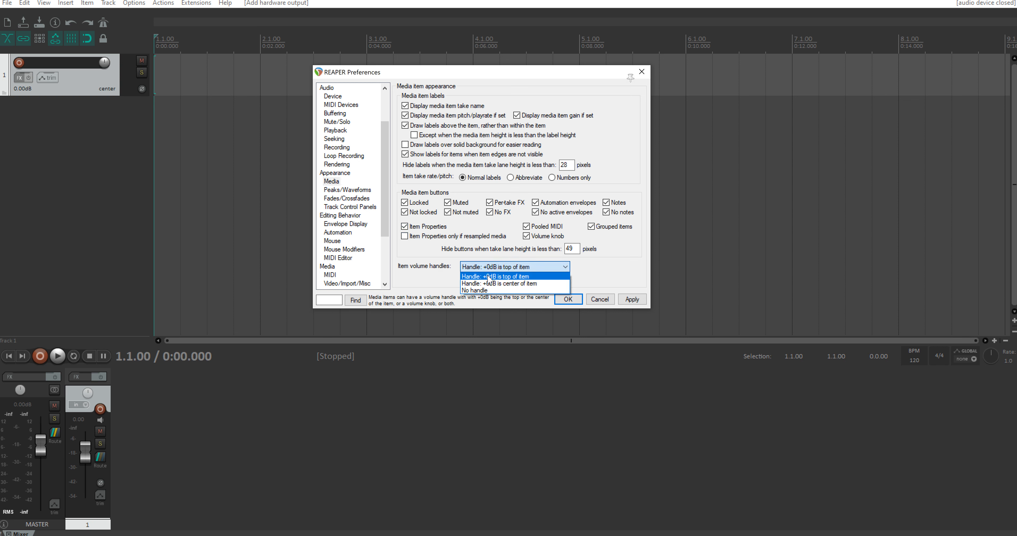
{"action": "left_click", "coordinate": [481, 288]}
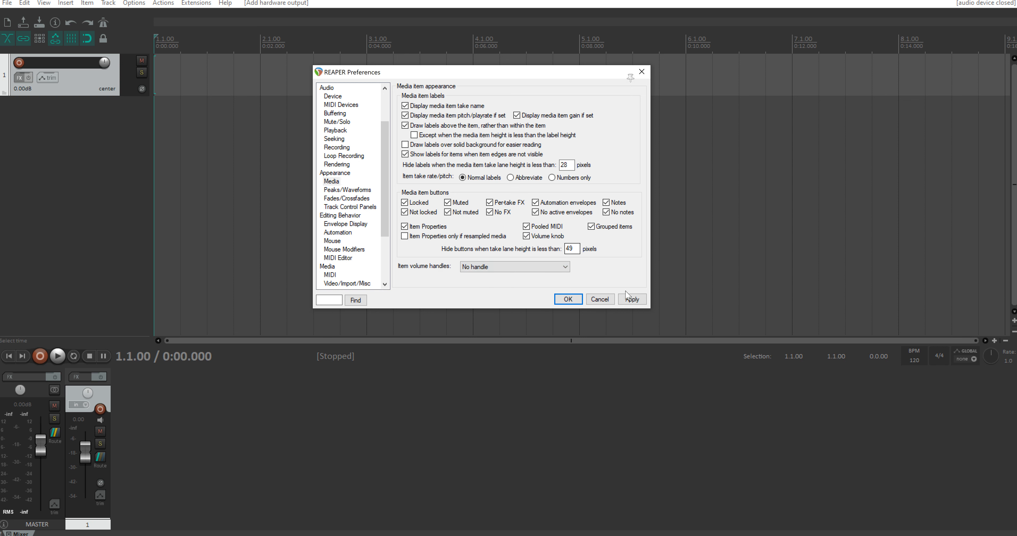
{"action": "left_click", "coordinate": [632, 299]}
Step: Draw a temporary MIDI item at the start of track 1 to check its item buttons, and delete it
{"action": "left_click", "coordinate": [241, 77]}
{"action": "left_click_drag", "start_coordinate": [279, 80], "coordinate": [163, 67]}
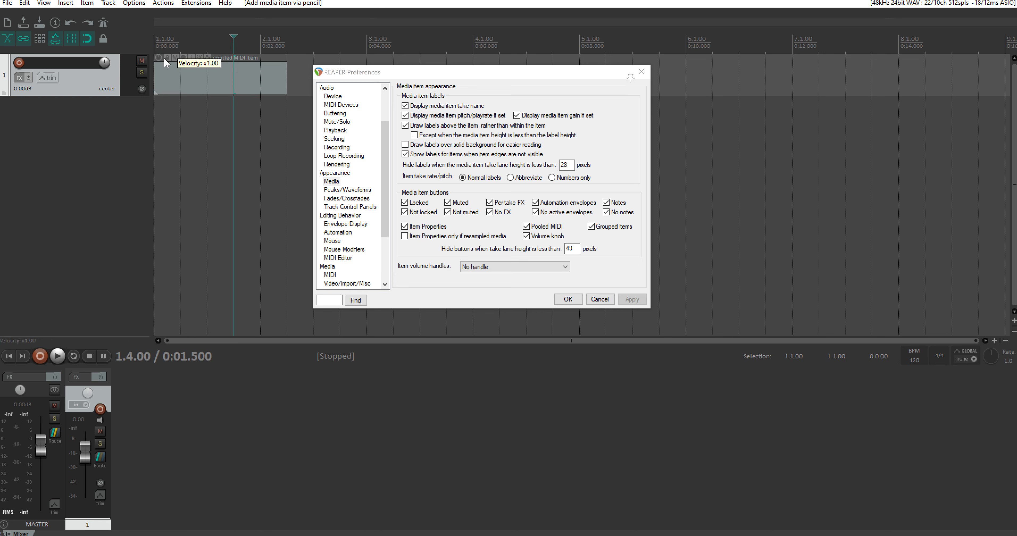
{"action": "left_click", "coordinate": [203, 71]}
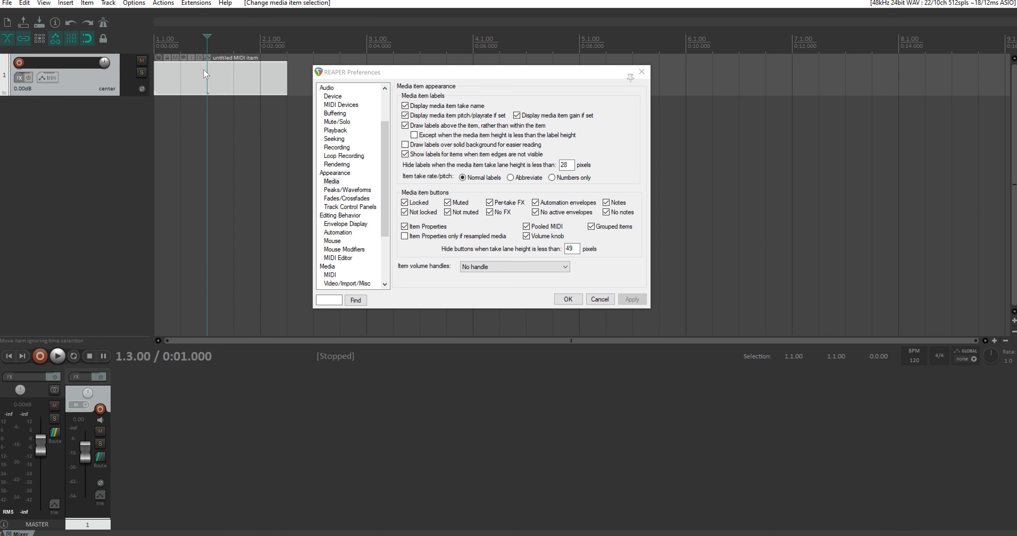
{"action": "key", "text": "Delete"}
Step: Review the VST plug-in paths and the re-scan options, and close the preferences
{"action": "left_click_drag", "start_coordinate": [385, 201], "coordinate": [384, 252]}
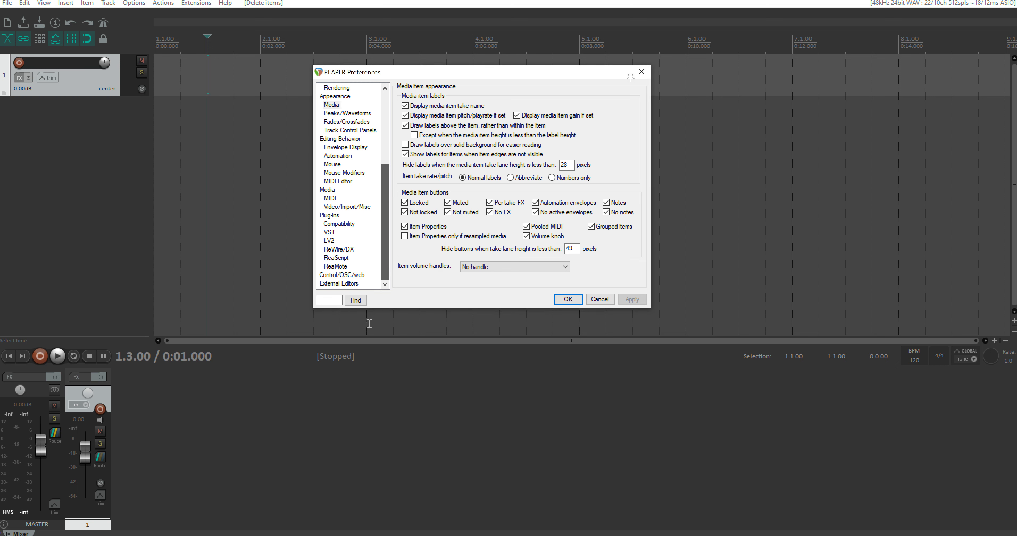
{"action": "left_click", "coordinate": [330, 233]}
{"action": "left_click_drag", "start_coordinate": [398, 112], "coordinate": [675, 106]}
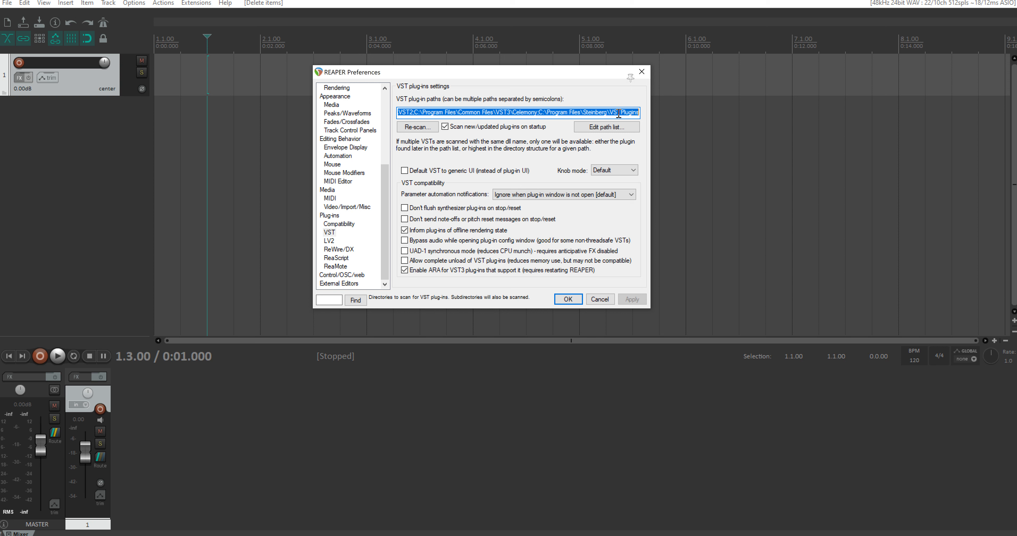
{"action": "left_click", "coordinate": [417, 127]}
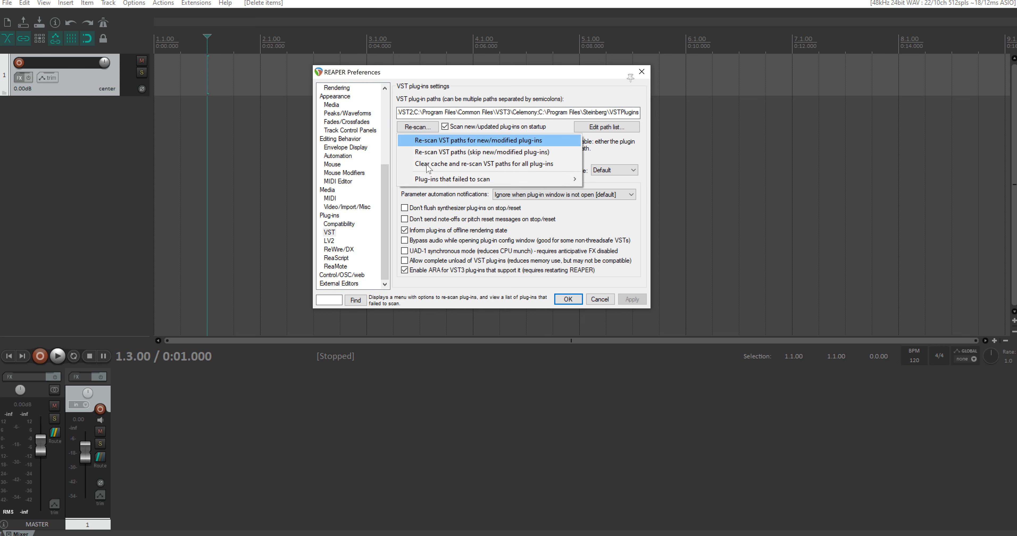
{"action": "left_click", "coordinate": [477, 74]}
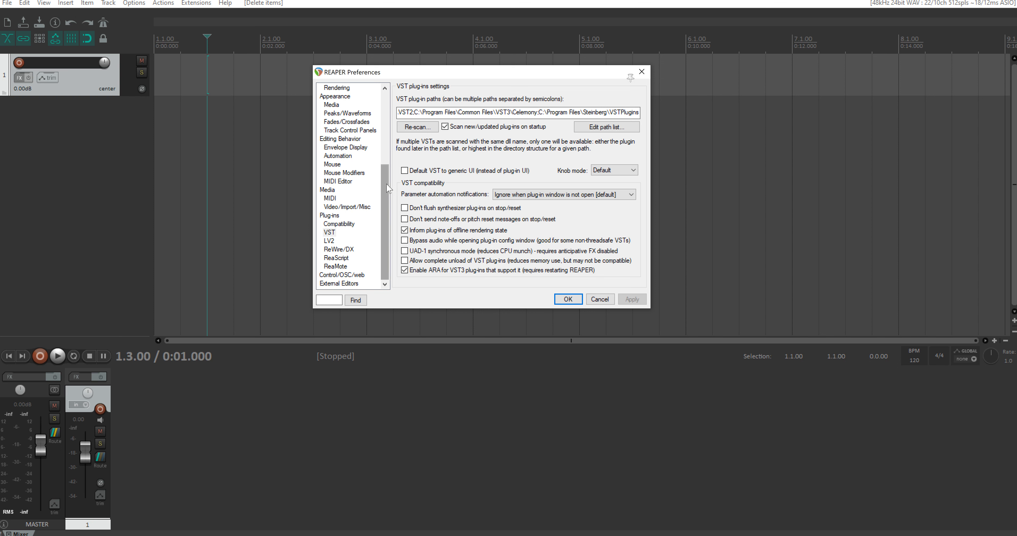
{"action": "mouse_move", "coordinate": [386, 185]}
{"action": "left_mouse_down"}
{"action": "mouse_move", "coordinate": [402, 109]}
{"action": "mouse_move", "coordinate": [393, 183]}
{"action": "left_mouse_up"}
{"action": "left_click", "coordinate": [568, 299]}
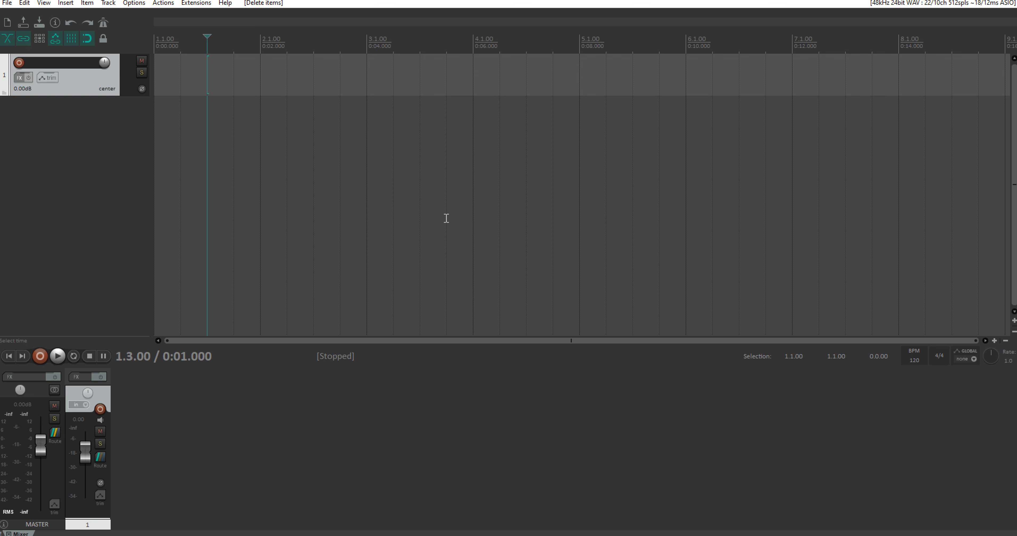
Step: Toggle the mixer off, on and off again, leaving it hidden
{"action": "key", "text": "ctrl+m"}
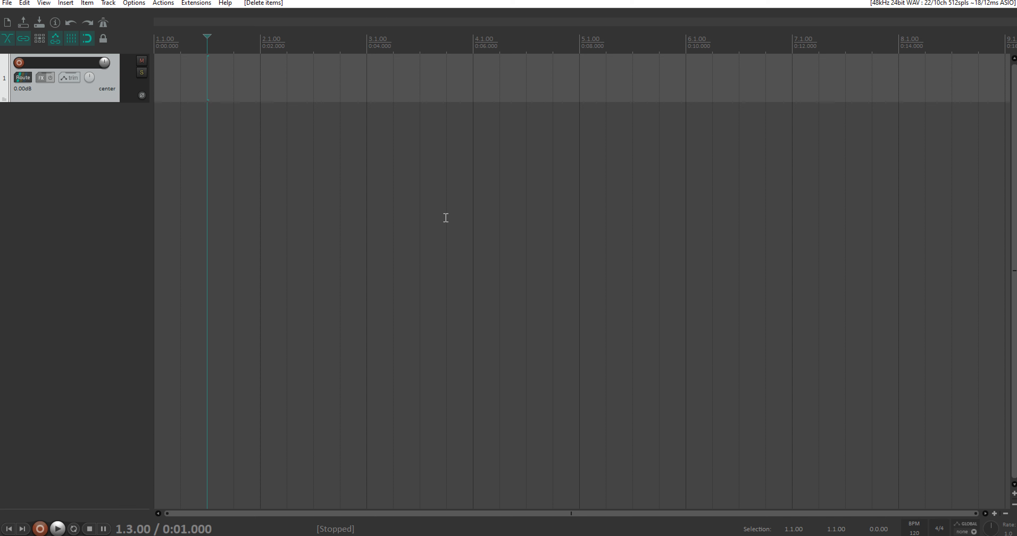
{"action": "key", "text": "ctrl+m"}
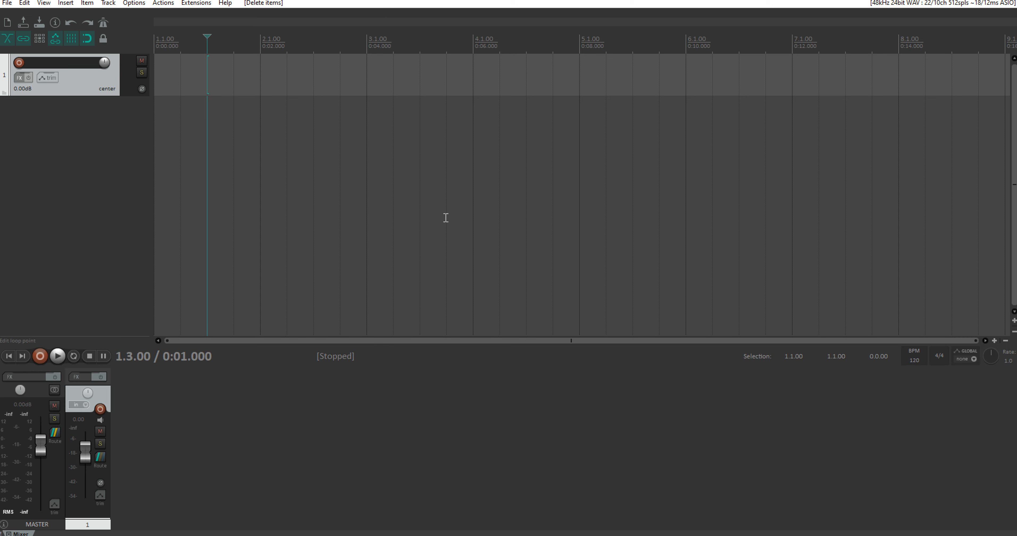
{"action": "key", "text": "ctrl+m"}
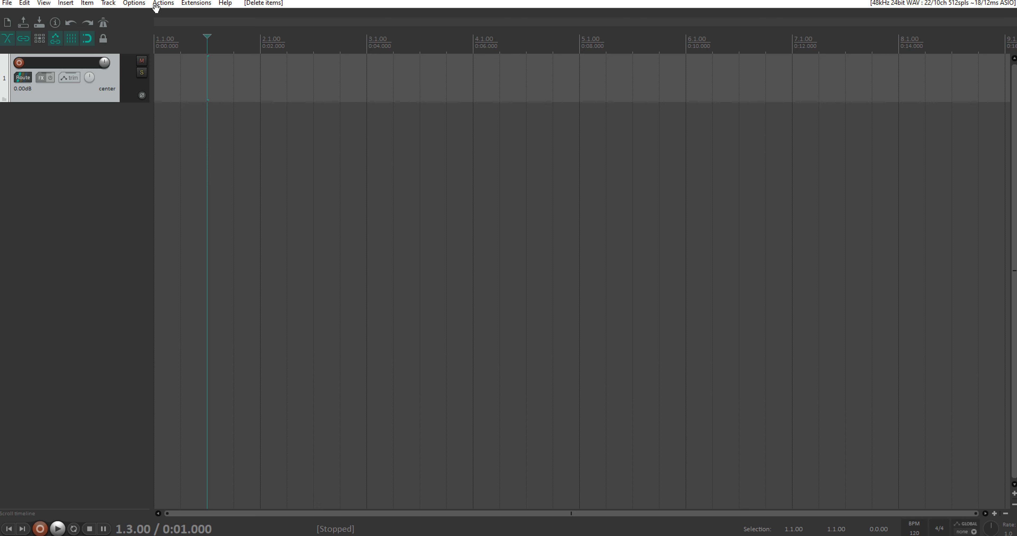
Step: Widen the track control panel and set its volume size to 100 in the Default_6.0 theme adjuster
{"action": "left_click", "coordinate": [134, 4]}
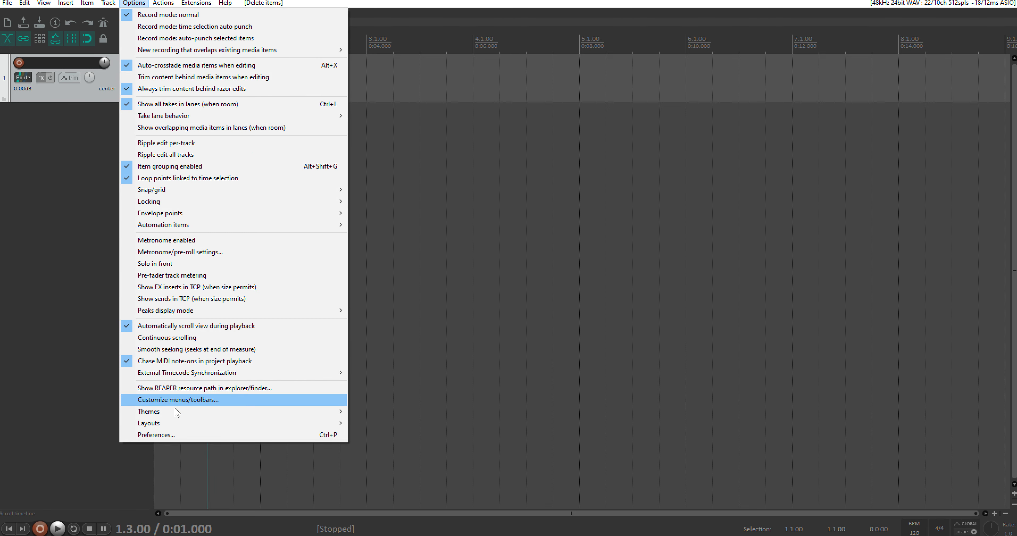
{"action": "mouse_move", "coordinate": [319, 414]}
{"action": "left_click", "coordinate": [357, 410]}
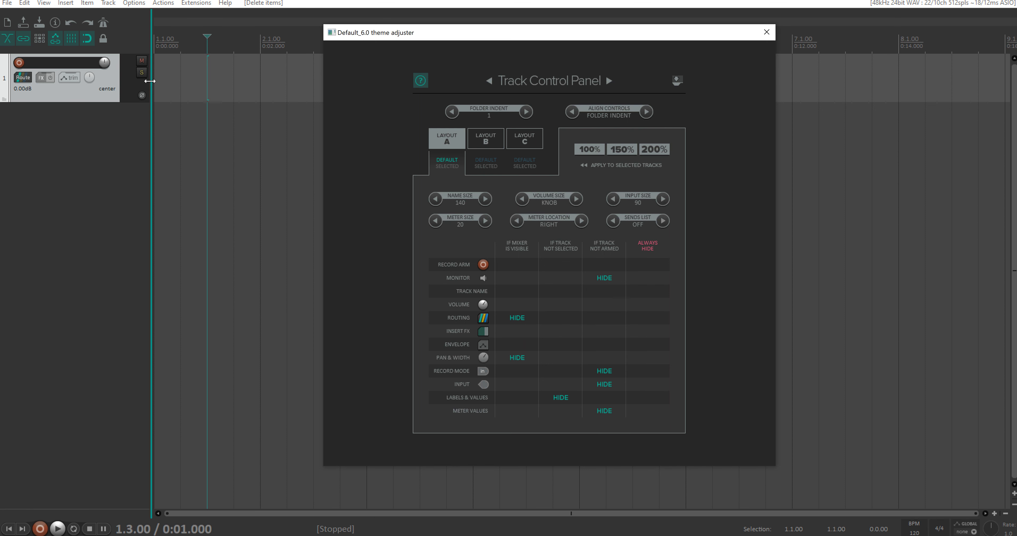
{"action": "left_click_drag", "start_coordinate": [152, 79], "coordinate": [195, 77]}
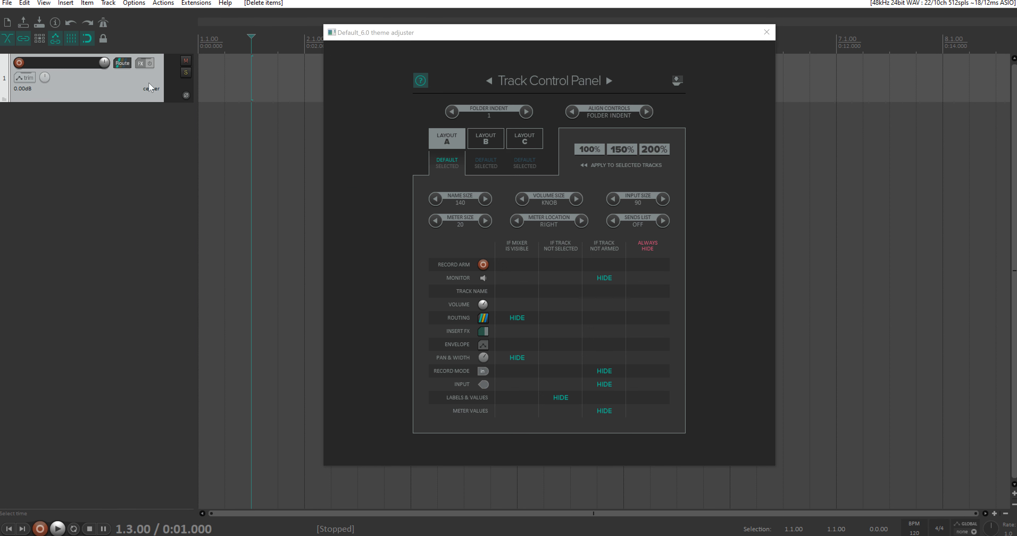
{"action": "left_click", "coordinate": [576, 199]}
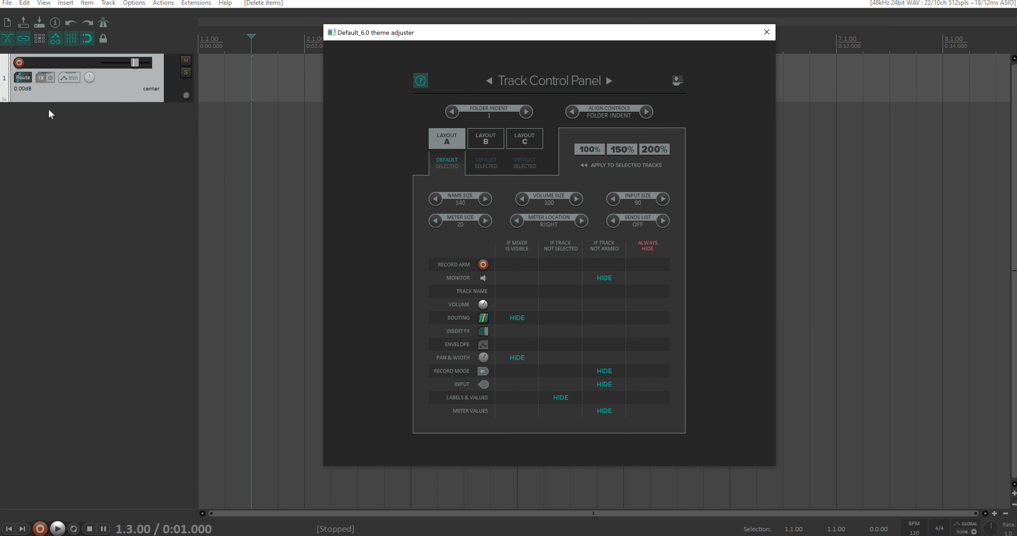
Step: Show the mixer, keep Routing and Pan & Width unhidden when the mixer is visible, and close the theme adjuster
{"action": "key", "text": "ctrl+m"}
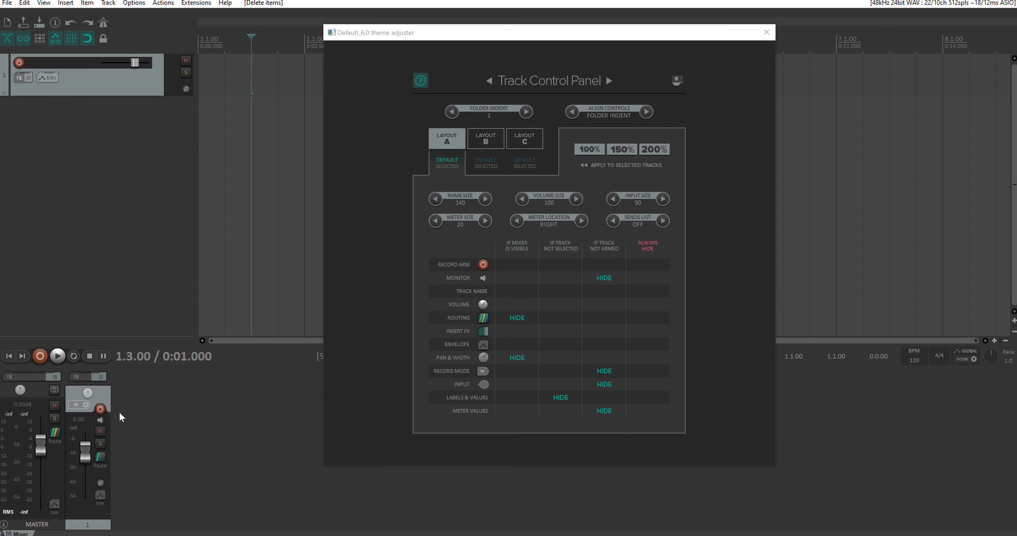
{"action": "left_click", "coordinate": [516, 318]}
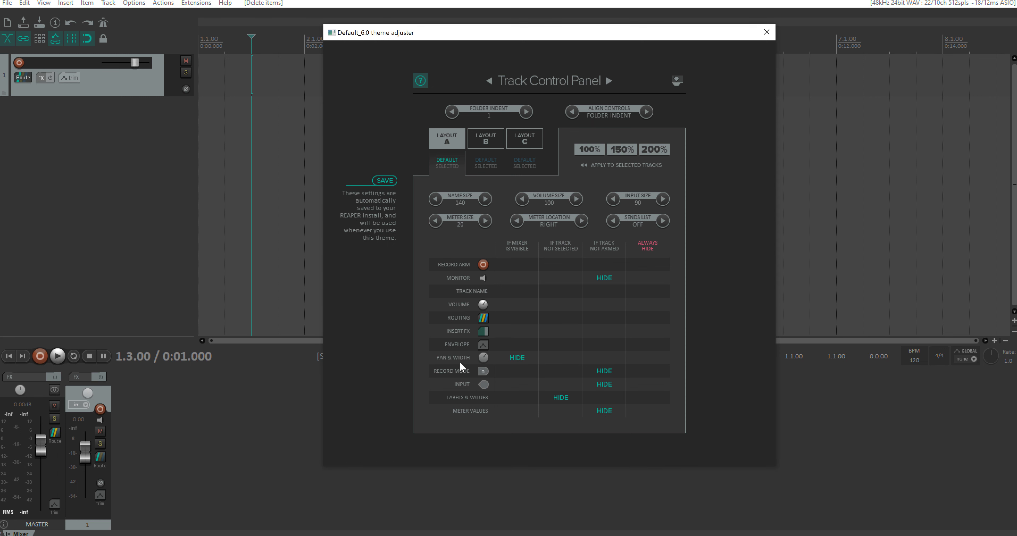
{"action": "left_click", "coordinate": [517, 357]}
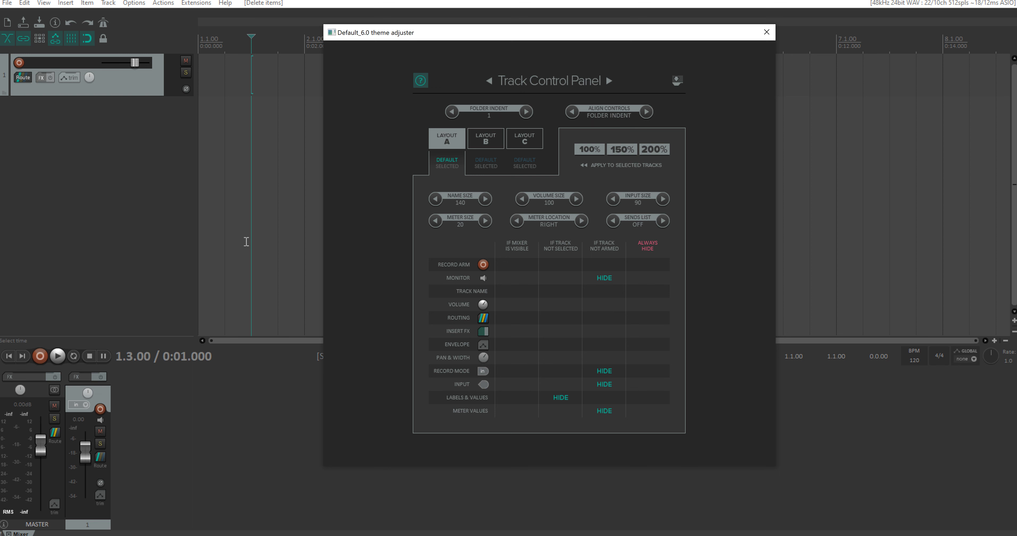
{"action": "left_click", "coordinate": [766, 32]}
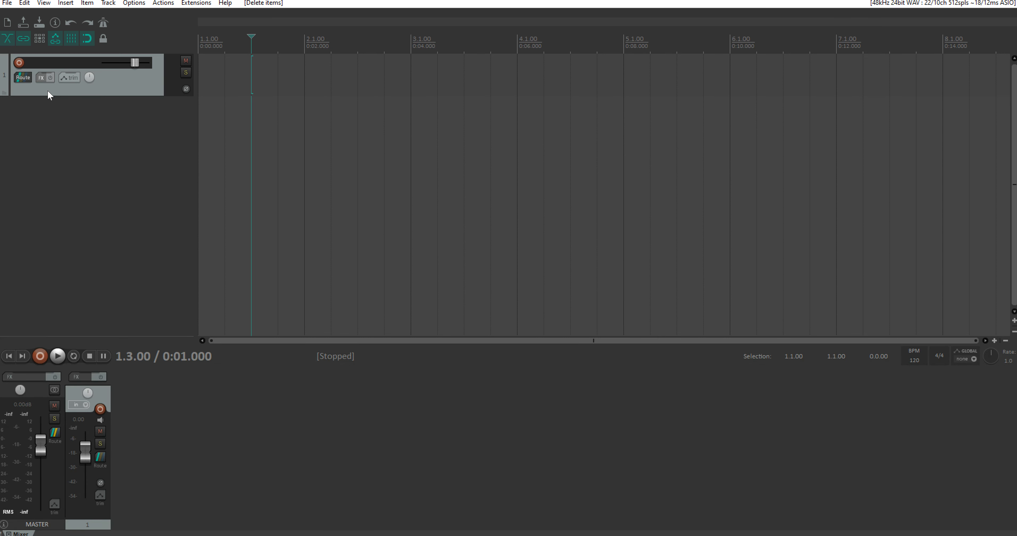
Step: Toggle the mixer until it is hidden, and widen the track control panel
{"action": "key", "text": "ctrl+m"}
{"action": "key", "text": "ctrl+m"}
{"action": "key", "text": "ctrl+m"}
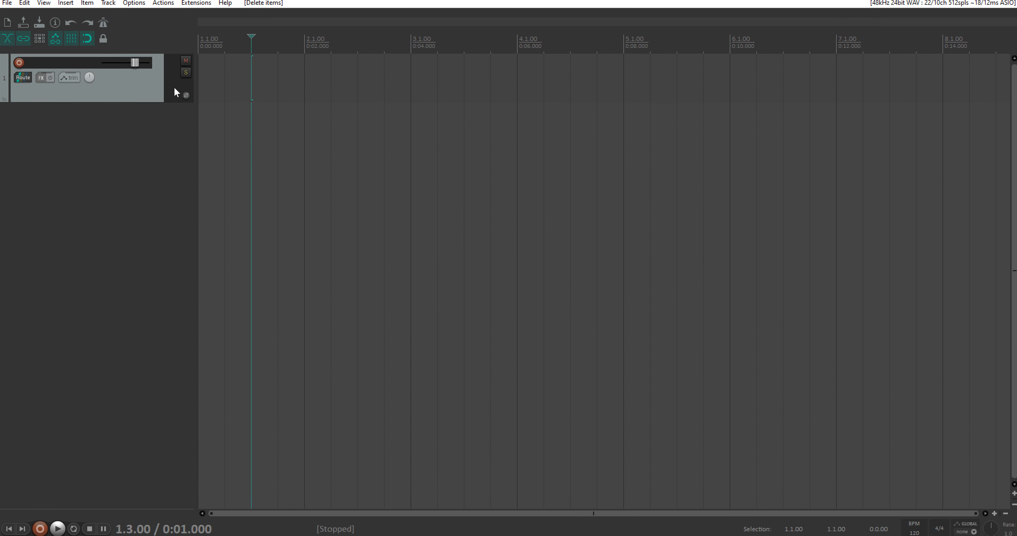
{"action": "left_click_drag", "start_coordinate": [195, 81], "coordinate": [237, 78]}
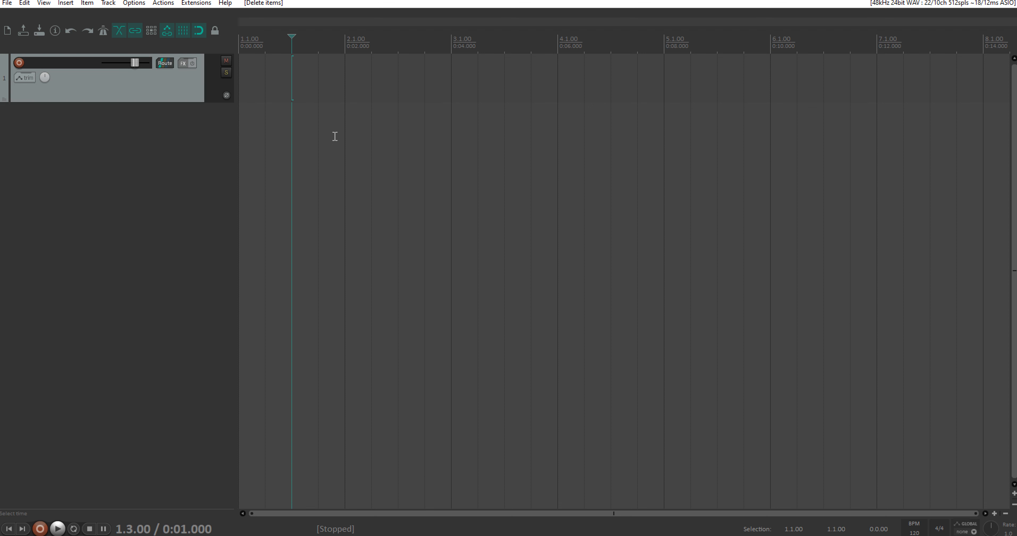
Step: Set the project tempo to 140 BPM and return the edit cursor to the project start
{"action": "left_click", "coordinate": [914, 530]}
{"action": "type", "text": "140"}
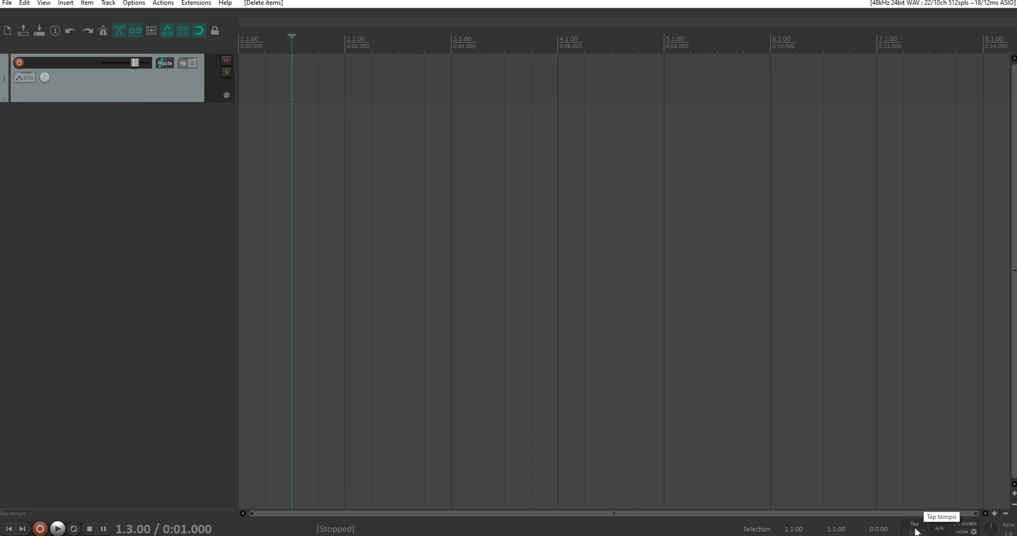
{"action": "key", "text": "Return"}
{"action": "key", "text": "Home"}
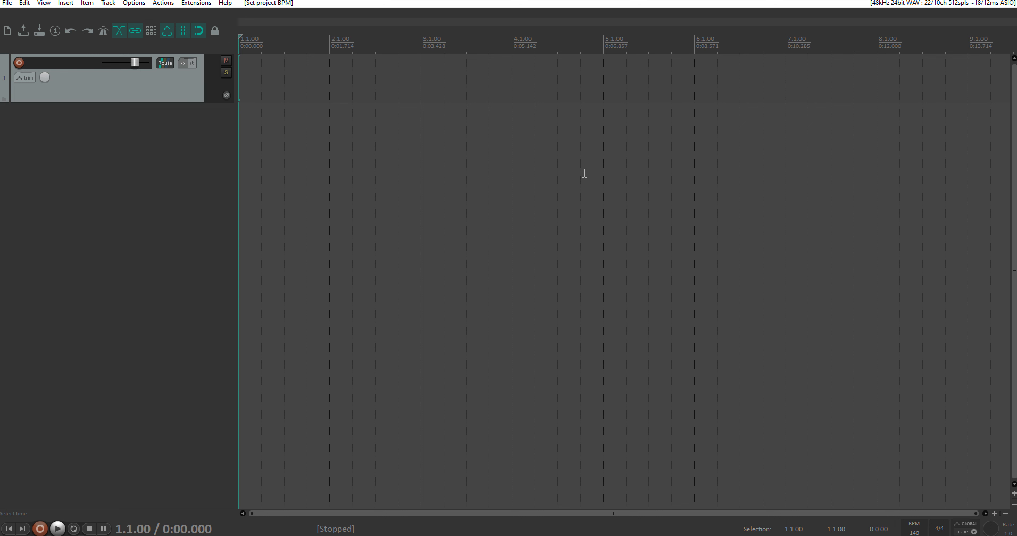
Step: Delete the empty track and show the Instruments list in the FX browser
{"action": "left_click", "coordinate": [164, 77]}
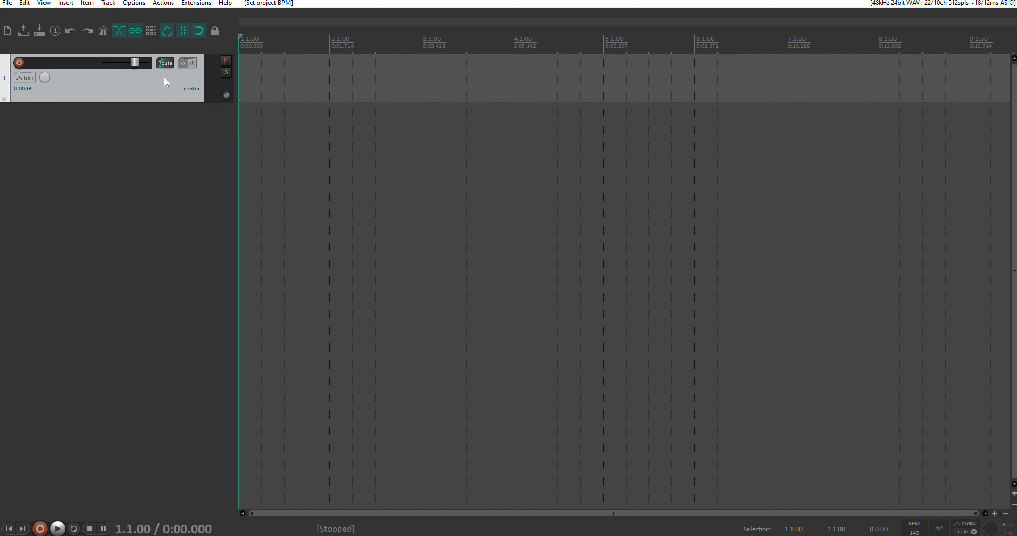
{"action": "key", "text": "Delete"}
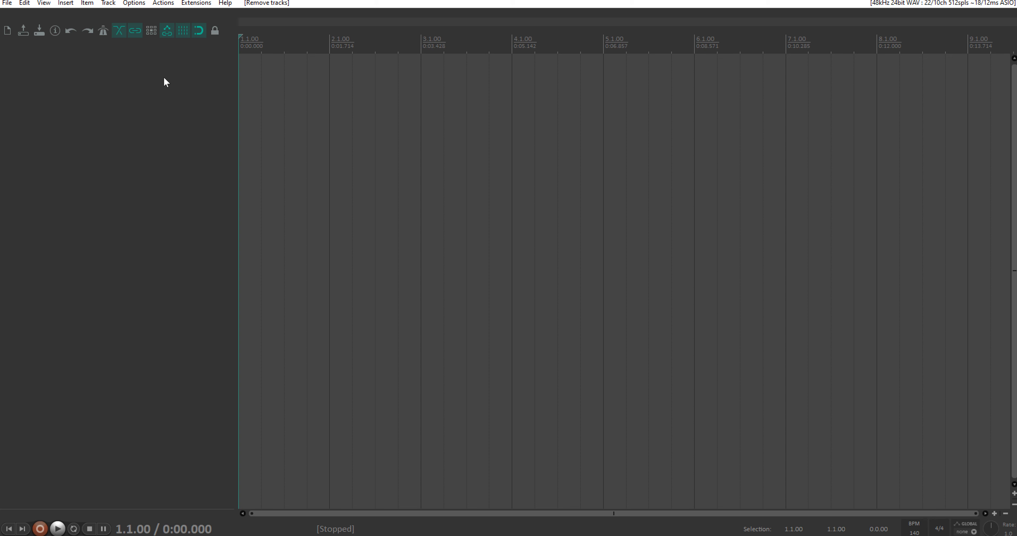
{"action": "key", "text": "shift+f"}
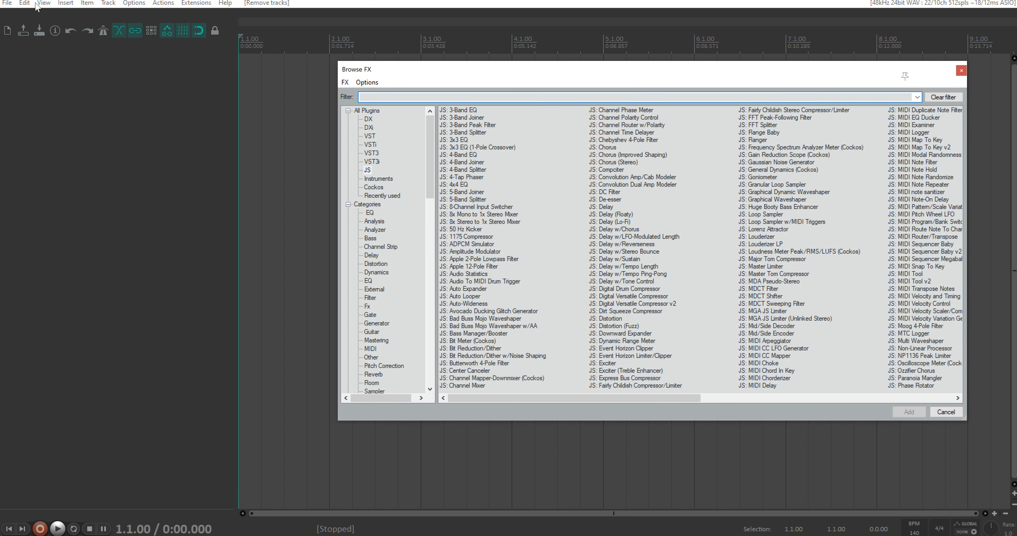
{"action": "left_click", "coordinate": [38, 4]}
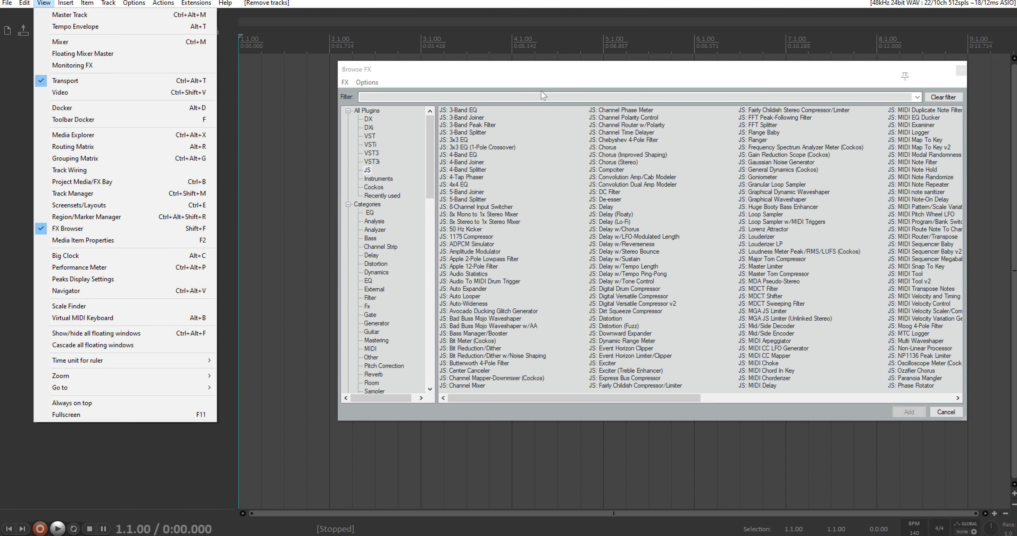
{"action": "left_click", "coordinate": [543, 96]}
{"action": "left_click", "coordinate": [378, 178]}
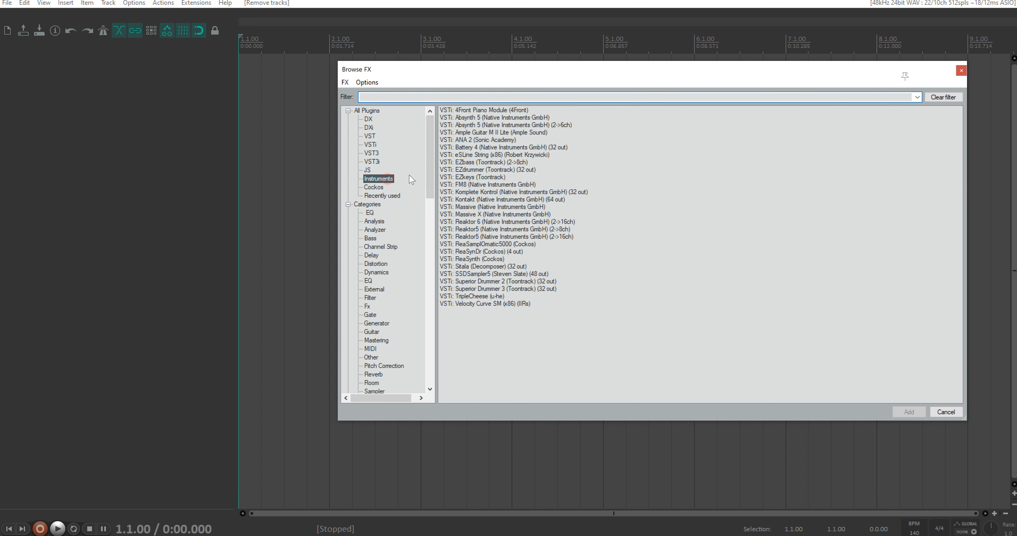
Step: Insert Sitala (32 out) on a new track, accept building tracks for all its outputs, and close the FX browser
{"action": "left_click", "coordinate": [462, 267]}
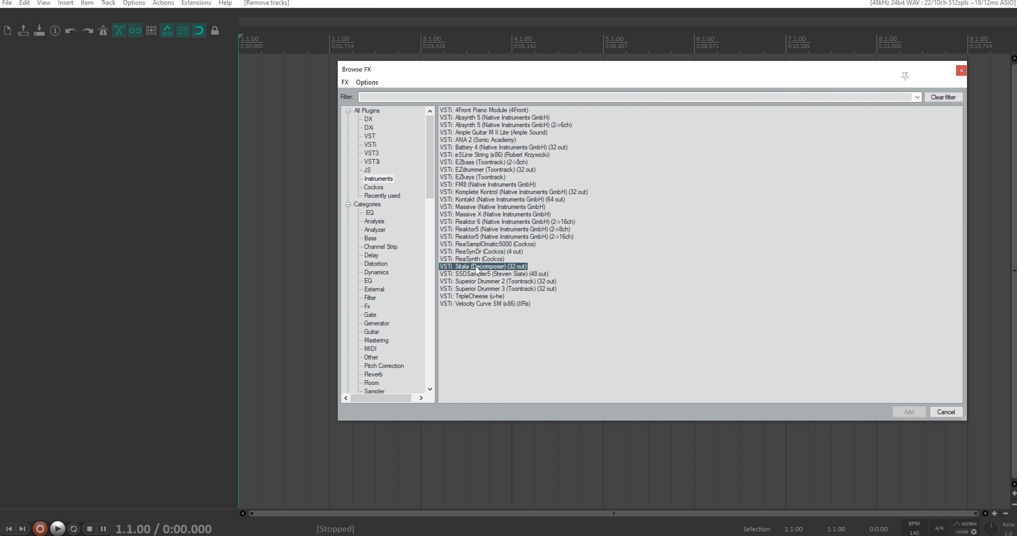
{"action": "left_click_drag", "start_coordinate": [476, 268], "coordinate": [187, 86]}
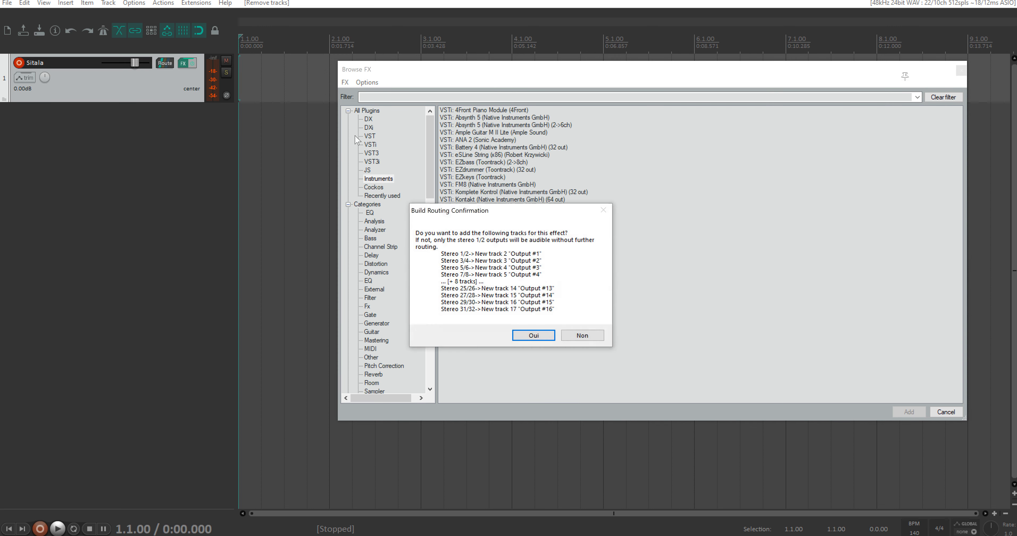
{"action": "left_click", "coordinate": [534, 336]}
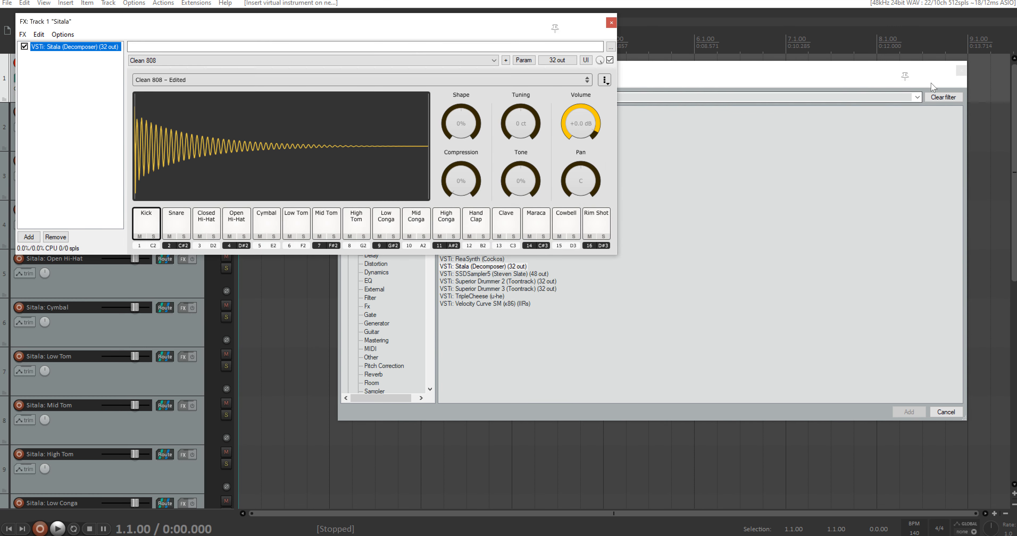
{"action": "left_click", "coordinate": [961, 70]}
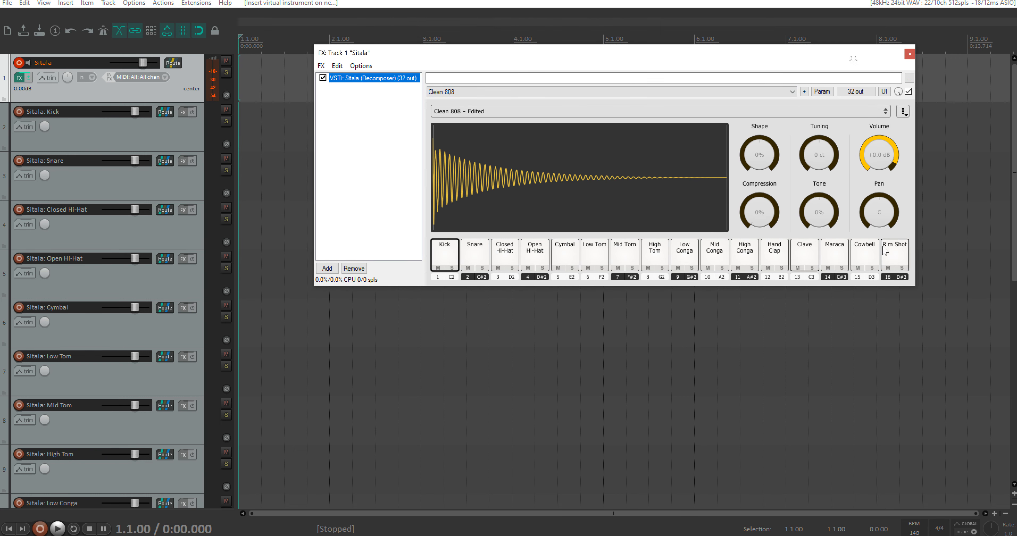
Step: Disarm the Sitala track and audition the Kick, Snare, Closed Hi-Hat, Open Hi-Hat and Cymbal pads
{"action": "left_click", "coordinate": [19, 62]}
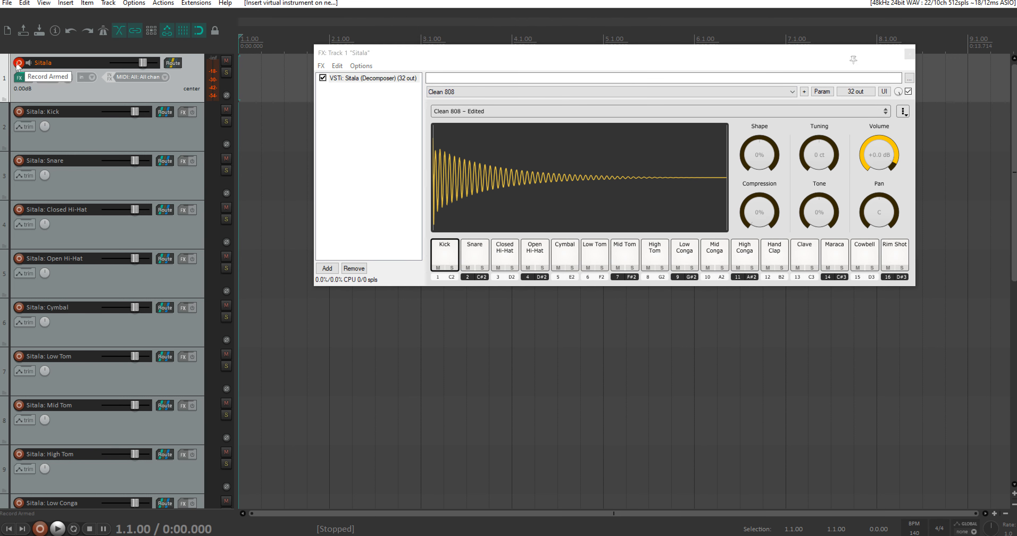
{"action": "scroll", "coordinate": [273, 90], "scroll_direction": "down", "scroll_amount": 5}
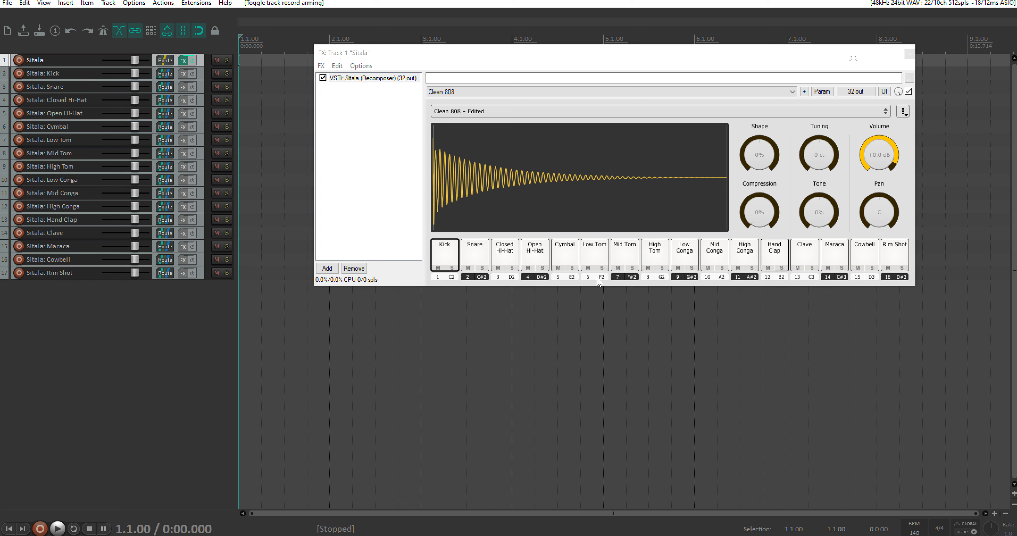
{"action": "left_click", "coordinate": [448, 251]}
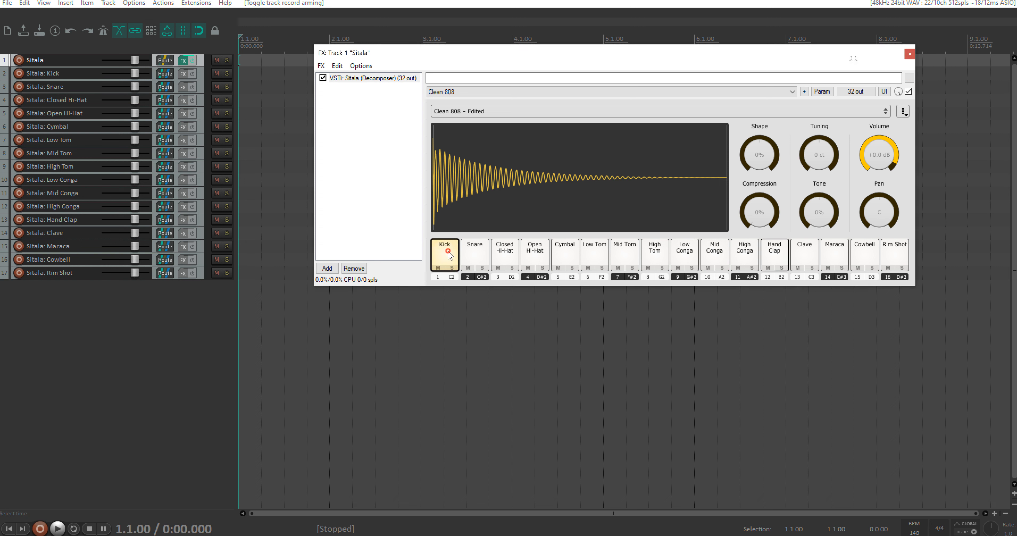
{"action": "left_click", "coordinate": [471, 257]}
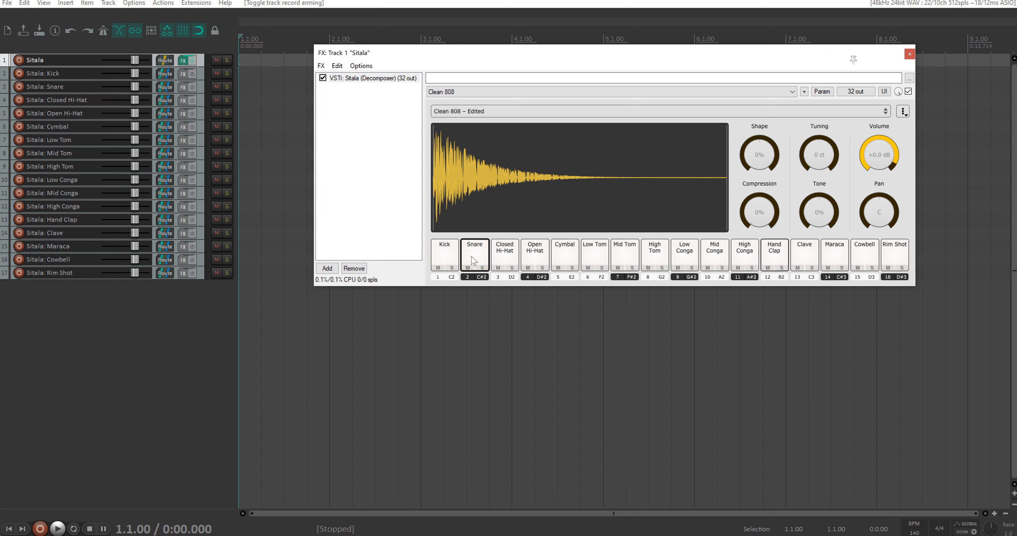
{"action": "left_click", "coordinate": [500, 259]}
{"action": "left_click", "coordinate": [533, 257]}
{"action": "left_click", "coordinate": [569, 256]}
Step: Set the Kick pad's Shape to -74% and audition the kick
{"action": "left_click", "coordinate": [448, 256]}
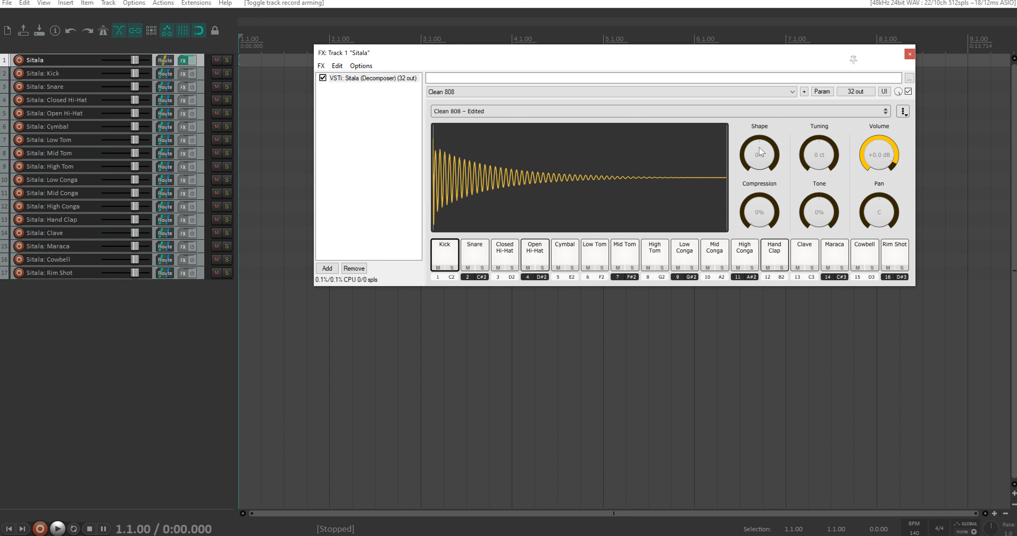
{"action": "left_click_drag", "start_coordinate": [760, 150], "coordinate": [748, 189]}
{"action": "left_click", "coordinate": [455, 254]}
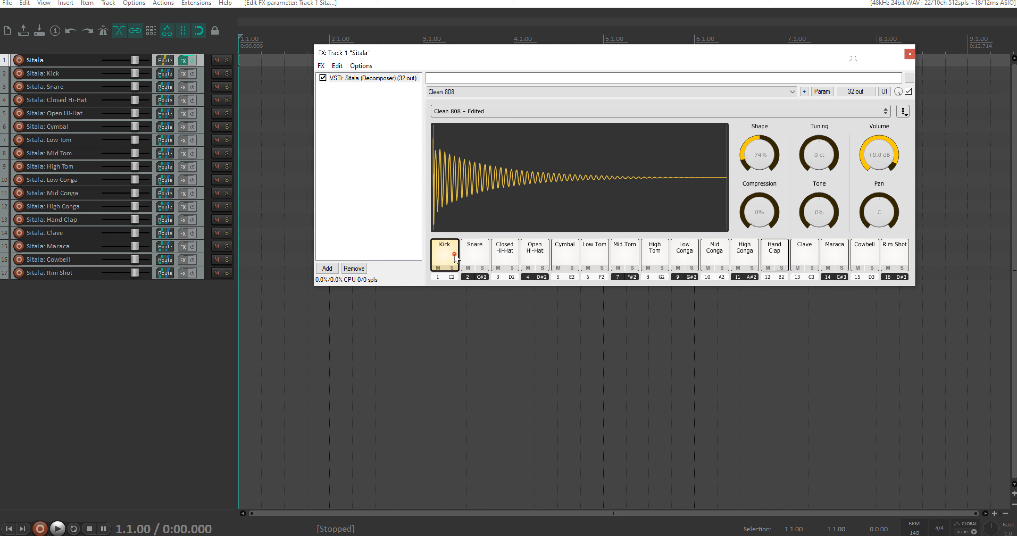
Step: Adjust the Kick pad's Tuning and Compression while auditioning it, and close the Sitala window
{"action": "mouse_move", "coordinate": [821, 148]}
{"action": "left_mouse_down"}
{"action": "mouse_move", "coordinate": [876, 156]}
{"action": "mouse_move", "coordinate": [872, 149]}
{"action": "left_mouse_up"}
{"action": "left_click", "coordinate": [450, 254]}
{"action": "left_click_drag", "start_coordinate": [765, 225], "coordinate": [755, 217]}
{"action": "left_click", "coordinate": [439, 253]}
{"action": "left_click", "coordinate": [476, 255]}
{"action": "left_click", "coordinate": [446, 255]}
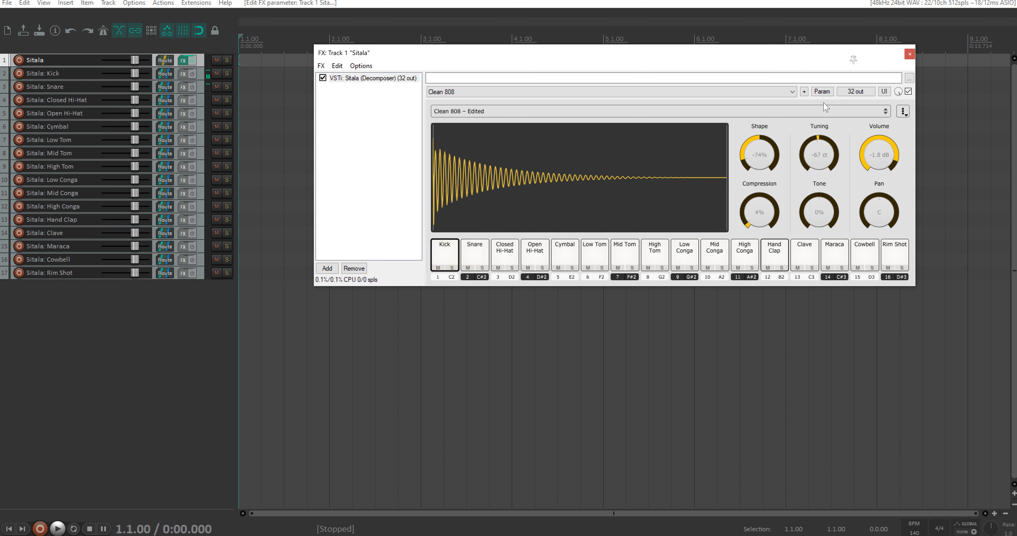
{"action": "left_click", "coordinate": [909, 54]}
Step: Arm the Sitala track for recording and set its MIDI input to the virtual MIDI keyboard
{"action": "scroll", "coordinate": [371, 175], "scroll_direction": "up", "scroll_amount": 3}
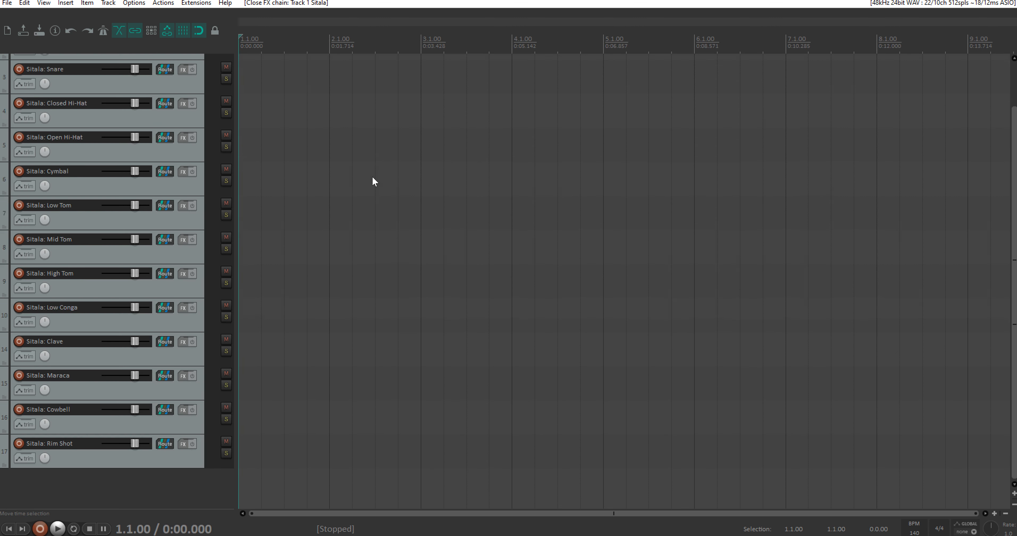
{"action": "scroll", "coordinate": [372, 176], "scroll_direction": "up", "scroll_amount": 3}
{"action": "scroll", "coordinate": [340, 165], "scroll_direction": "down", "scroll_amount": 3}
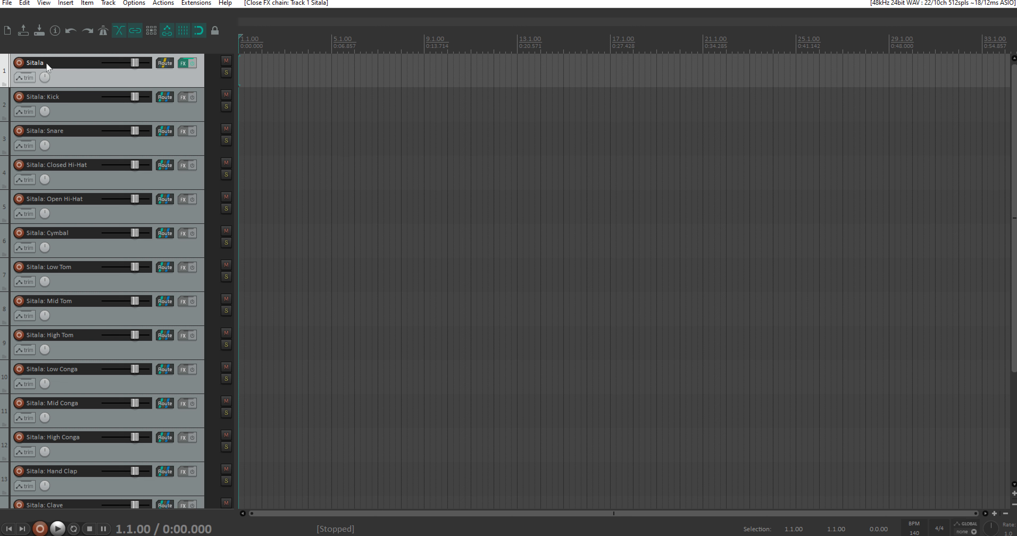
{"action": "left_click", "coordinate": [20, 62]}
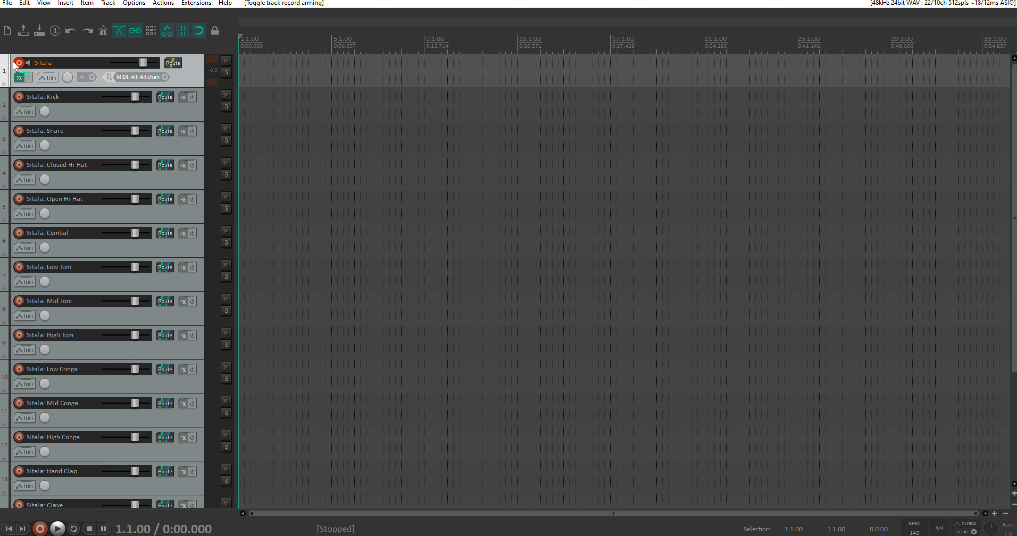
{"action": "left_click", "coordinate": [135, 75]}
{"action": "mouse_move", "coordinate": [173, 117]}
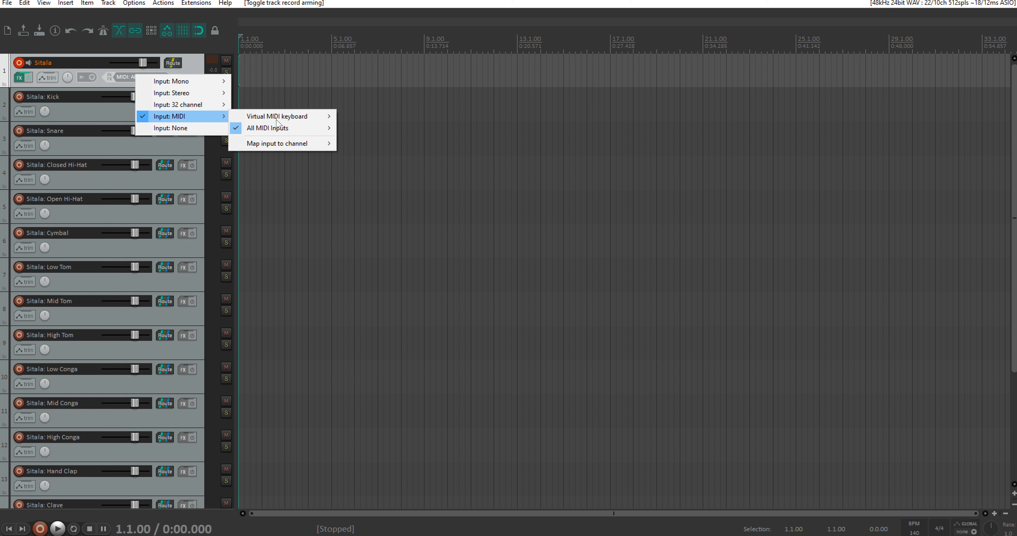
{"action": "mouse_move", "coordinate": [285, 128]}
{"action": "left_click", "coordinate": [369, 116]}
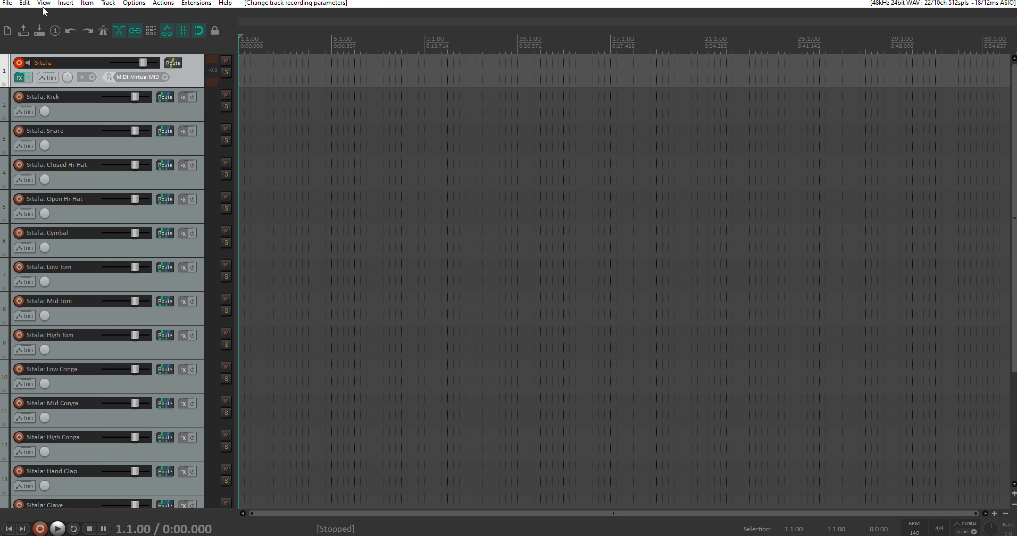
Step: Show the virtual MIDI keyboard over the arrange area and lower its center note to C3
{"action": "left_click", "coordinate": [43, 3]}
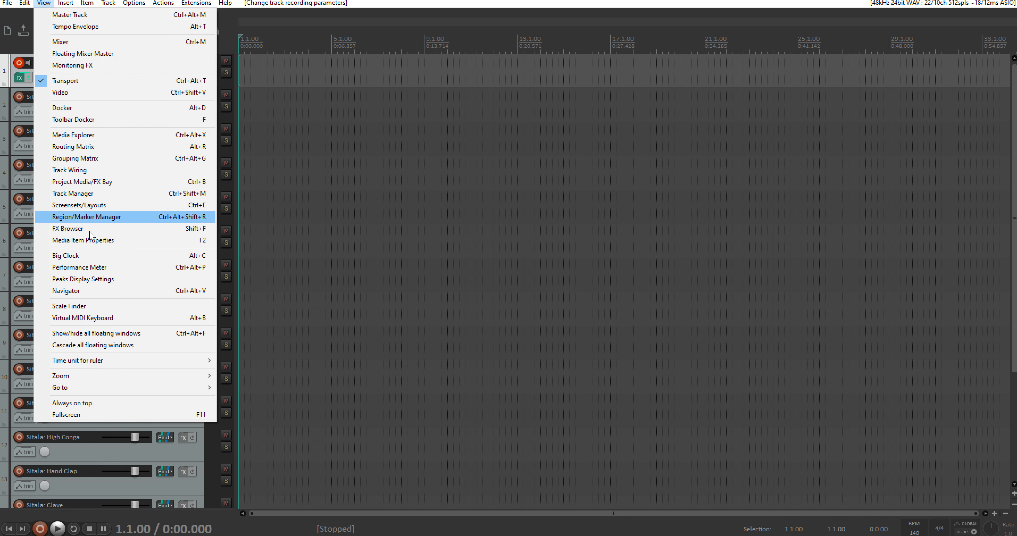
{"action": "left_click", "coordinate": [81, 319]}
{"action": "left_click_drag", "start_coordinate": [175, 17], "coordinate": [522, 101]}
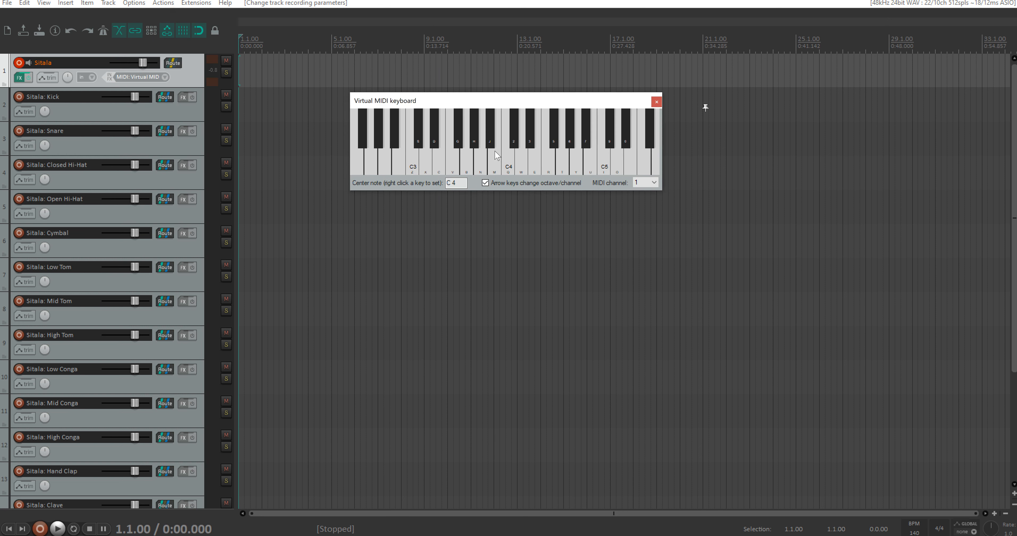
{"action": "key", "text": "Left"}
Step: Play the kick on C2 several times, close the virtual MIDI keyboard and disarm the Sitala track
{"action": "key", "text": "z"}
{"action": "key", "text": "z"}
{"action": "key", "text": "z"}
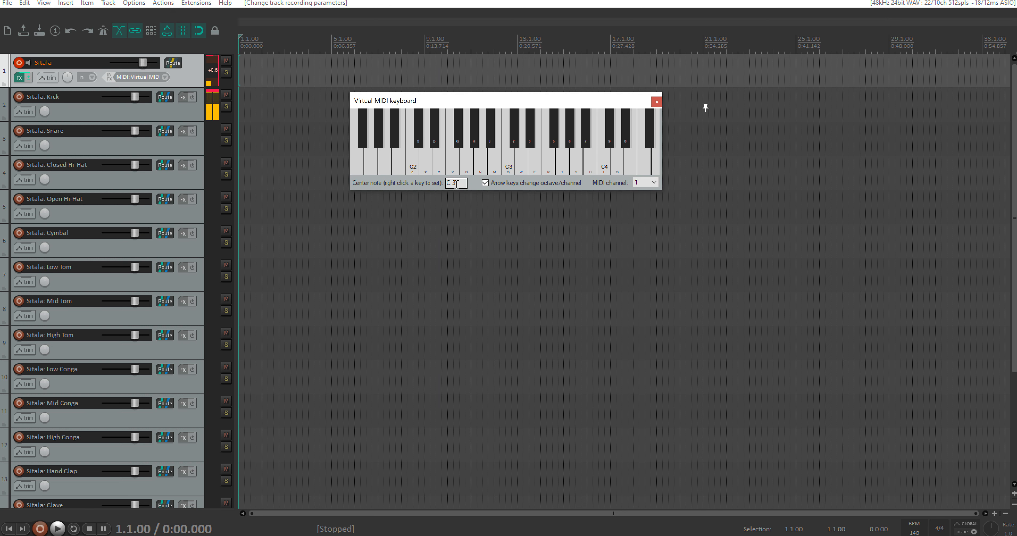
{"action": "key", "text": "z"}
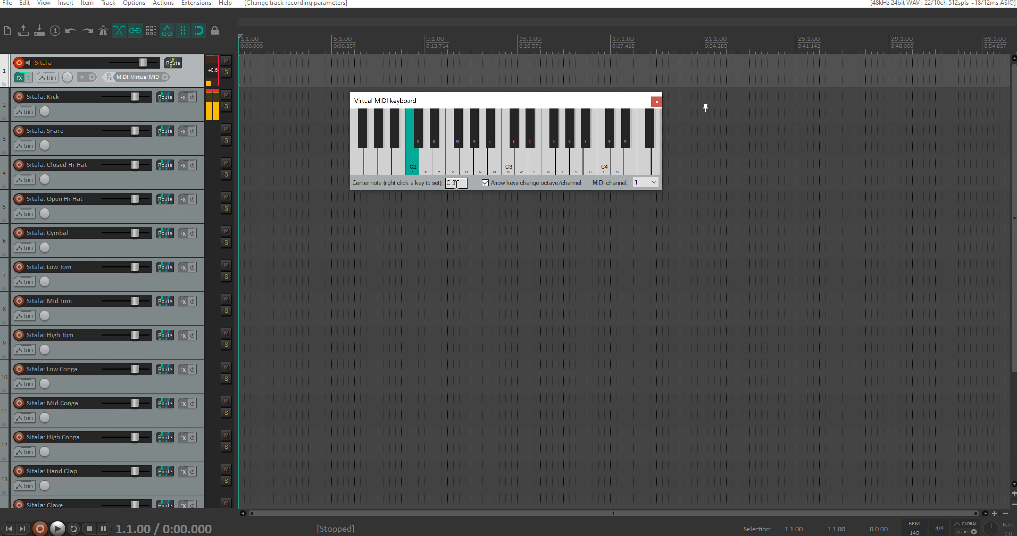
{"action": "left_click", "coordinate": [657, 105]}
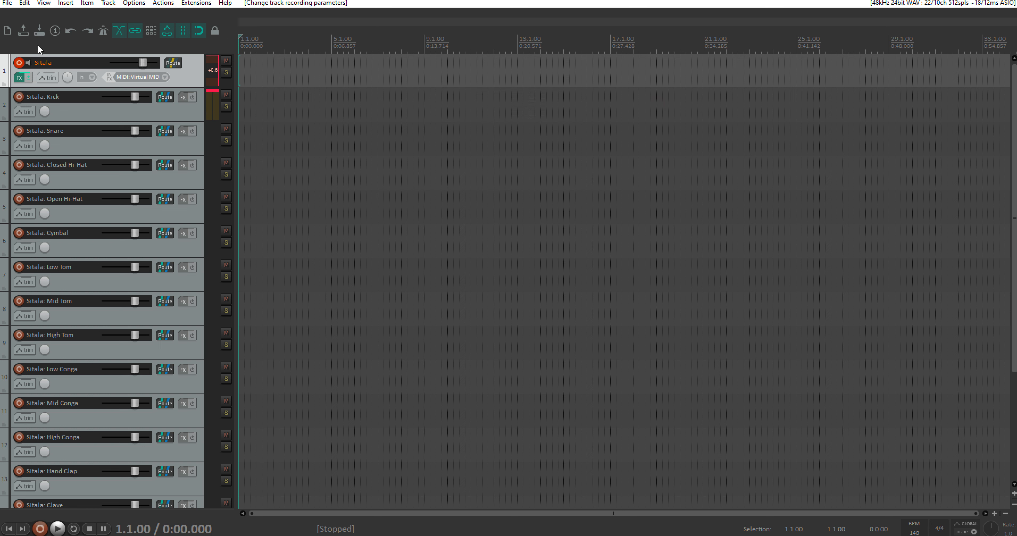
{"action": "left_click", "coordinate": [19, 63]}
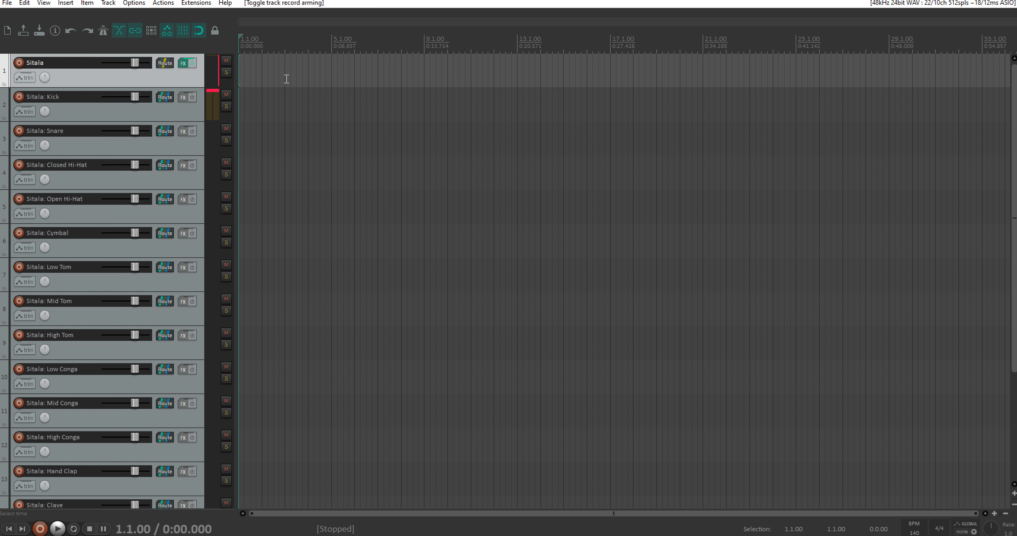
Step: Draw a MIDI item from 1.1.00 to 5.1.00 on the Sitala track and open it in the MIDI editor
{"action": "scroll", "coordinate": [326, 83], "scroll_direction": "up", "scroll_amount": 3}
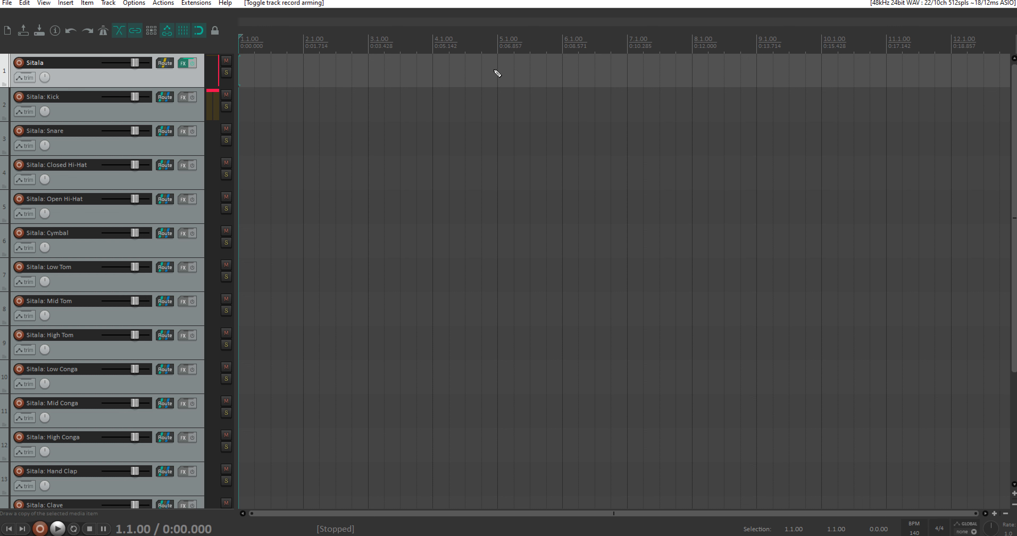
{"action": "left_click_drag", "start_coordinate": [498, 73], "coordinate": [242, 71]}
{"action": "double_click", "coordinate": [309, 70]}
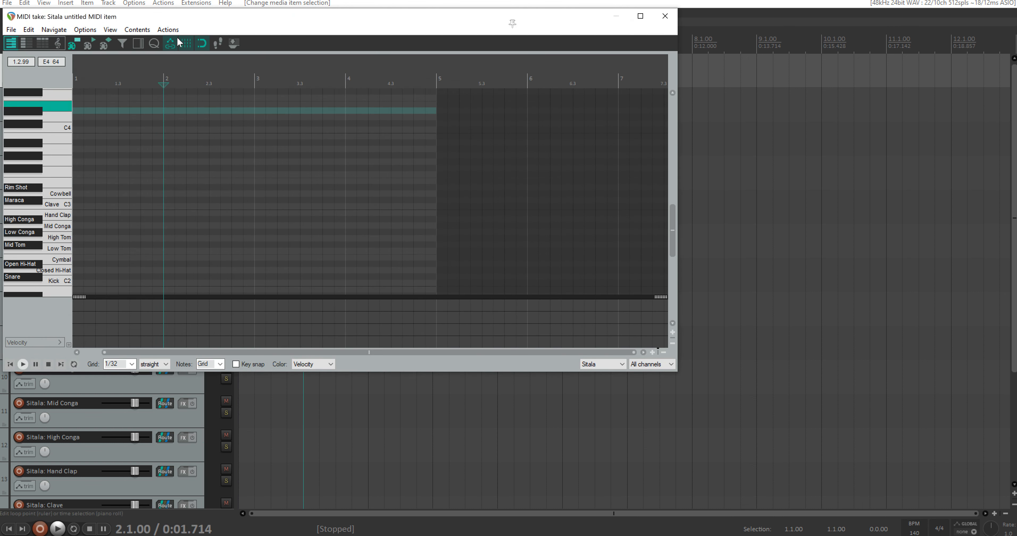
{"action": "left_click_drag", "start_coordinate": [232, 24], "coordinate": [442, 54]}
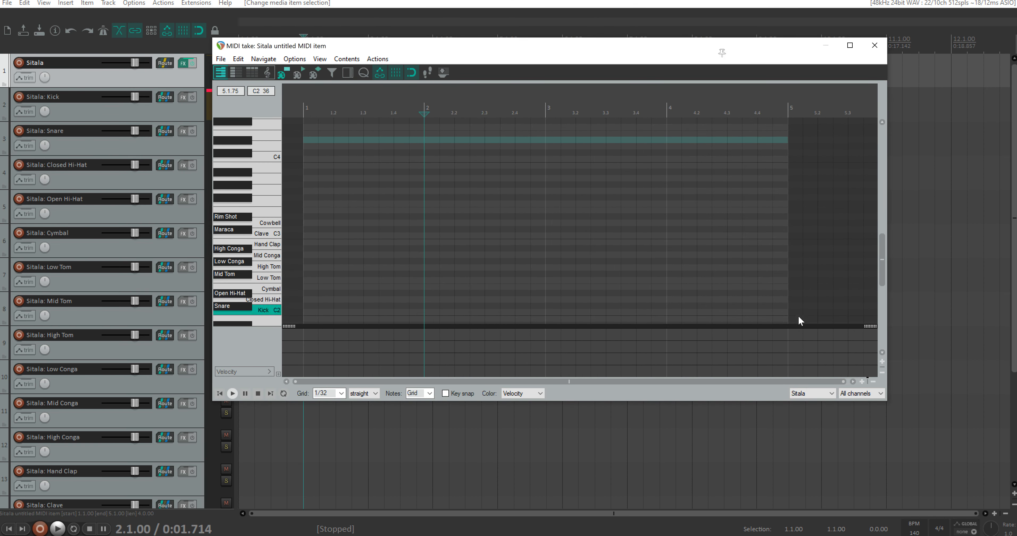
Step: Close the MIDI editor and delete the MIDI item from the Sitala track
{"action": "left_click", "coordinate": [874, 46]}
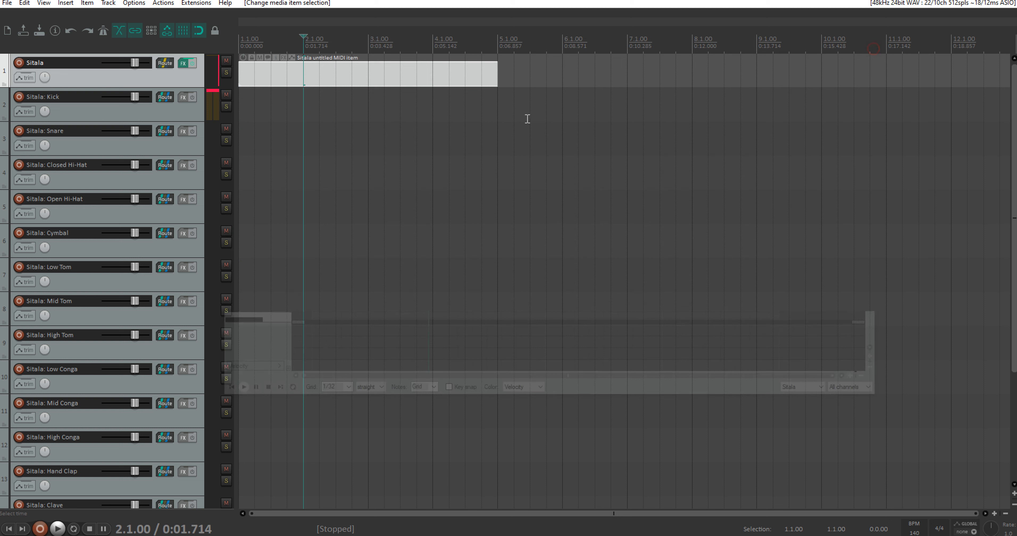
{"action": "left_click", "coordinate": [351, 76]}
{"action": "key", "text": "Delete"}
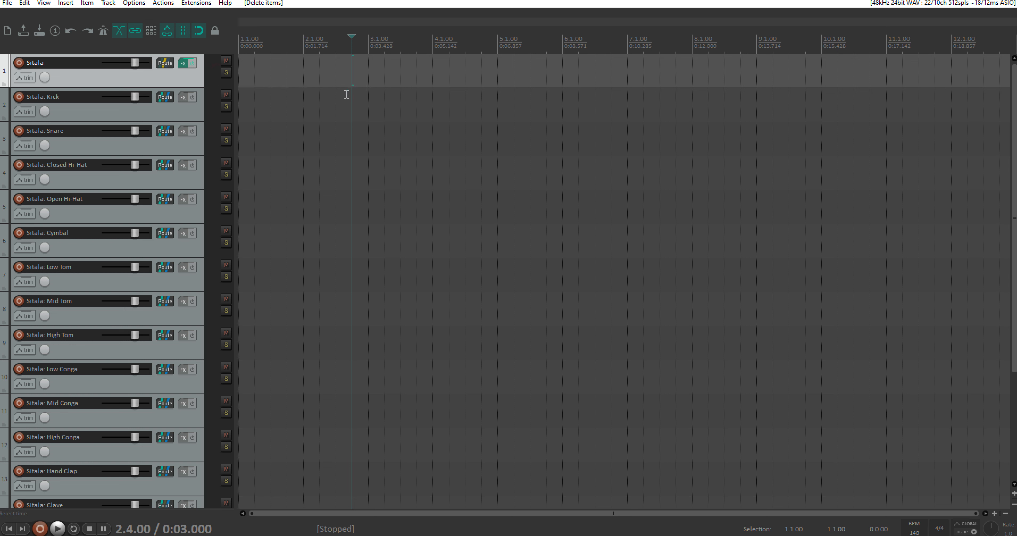
Step: Return the edit cursor to the project start and insert a new track named KSC above the Sitala track
{"action": "key", "text": "Home"}
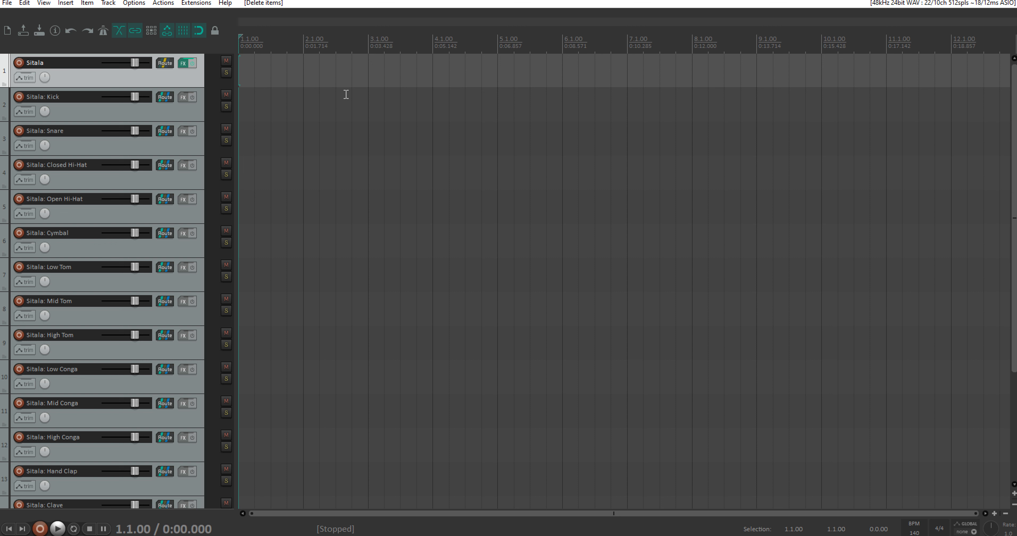
{"action": "key", "text": "ctrl+t"}
{"action": "left_click_drag", "start_coordinate": [182, 116], "coordinate": [73, 59]}
{"action": "double_click", "coordinate": [46, 63]}
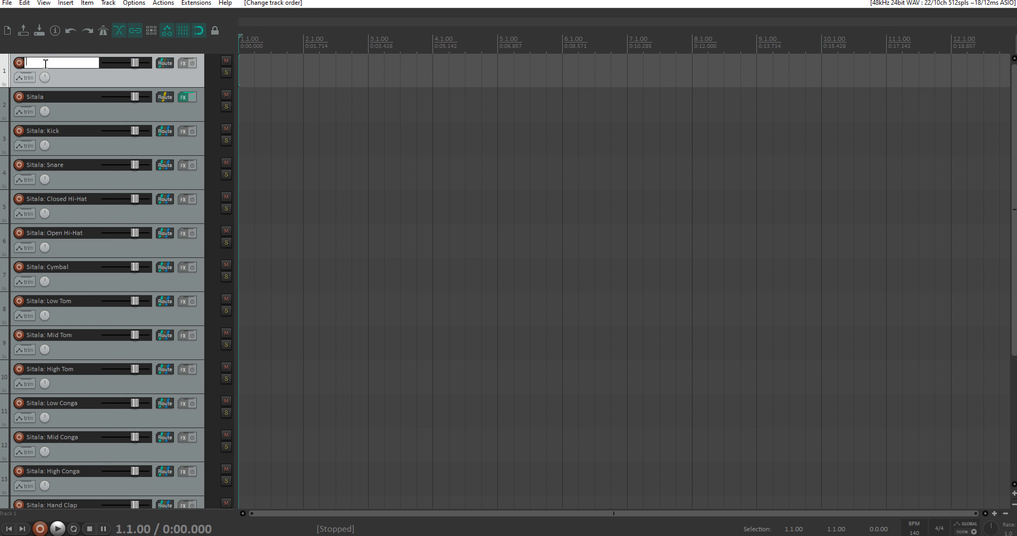
{"action": "type", "text": "KSC"}
{"action": "key", "text": "Return"}
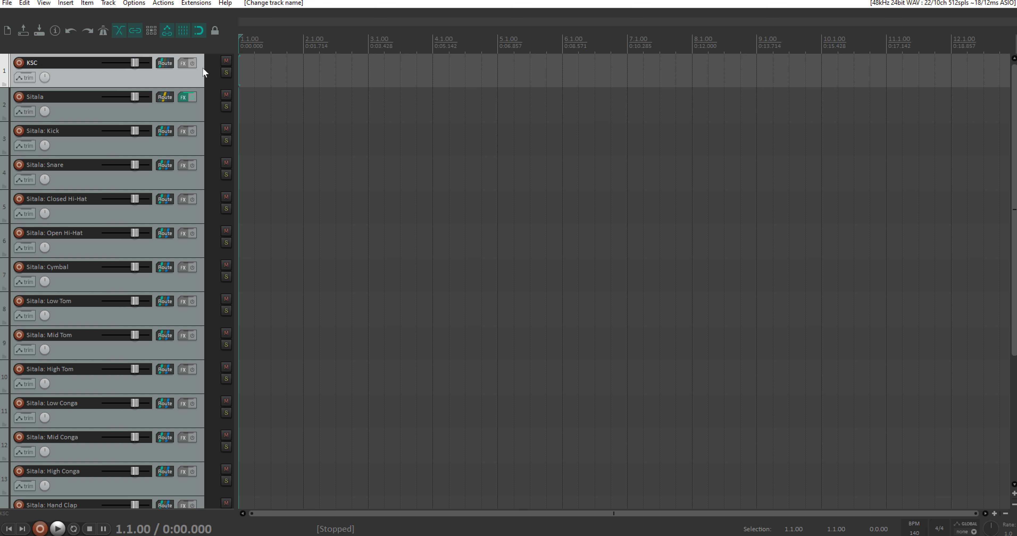
Step: Add the JS: MIDI Sequencer Megababy plug-in to the KSC track and enlarge its FX window to show the whole grid
{"action": "left_click", "coordinate": [183, 63]}
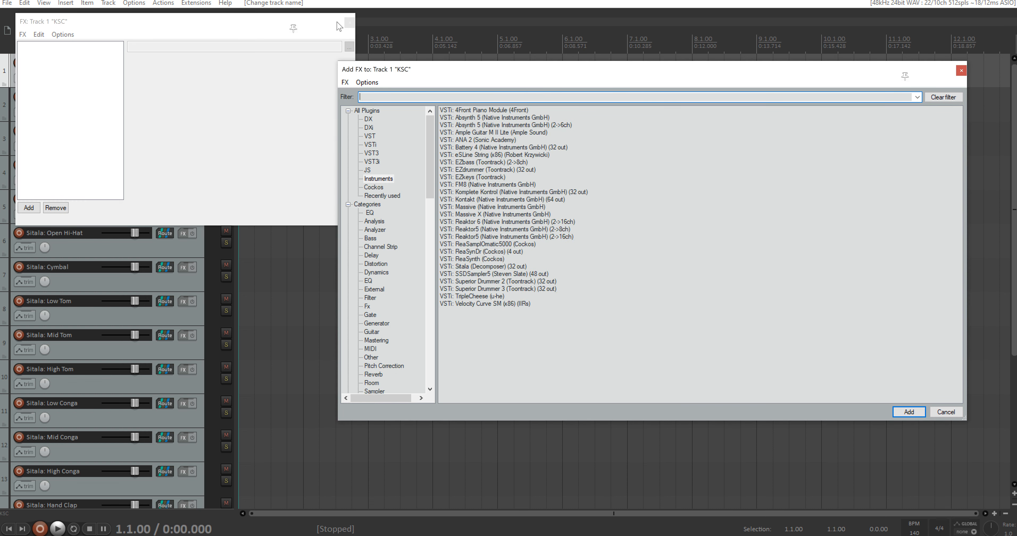
{"action": "left_click", "coordinate": [367, 170]}
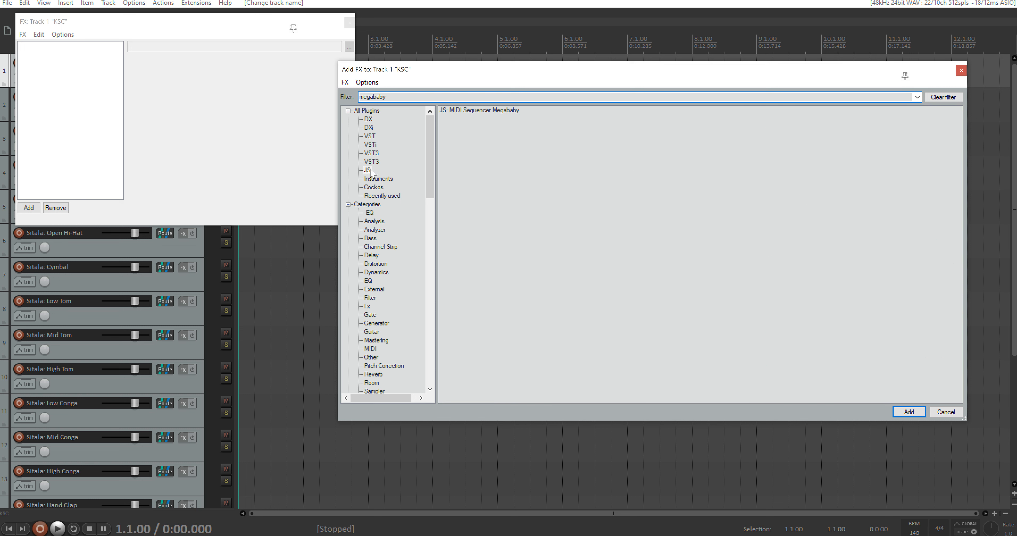
{"action": "left_click_drag", "start_coordinate": [479, 110], "coordinate": [69, 53]}
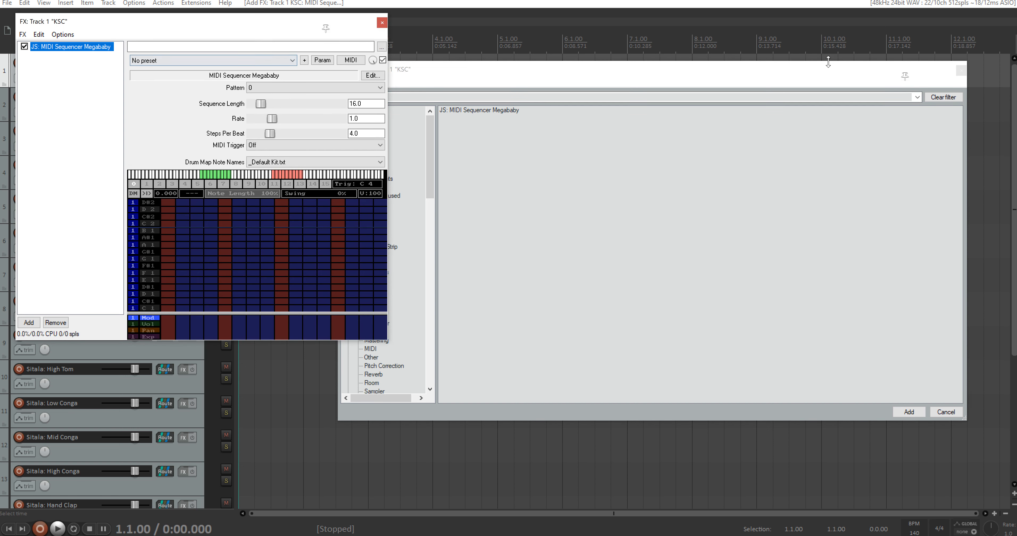
{"action": "left_click", "coordinate": [961, 71]}
{"action": "left_click_drag", "start_coordinate": [294, 24], "coordinate": [603, 49]}
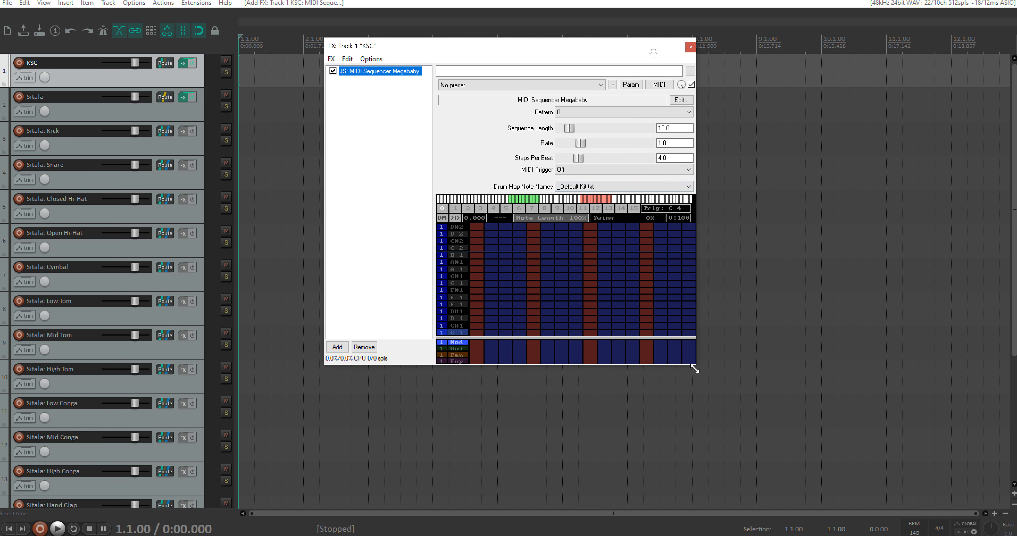
{"action": "left_click_drag", "start_coordinate": [700, 368], "coordinate": [884, 450]}
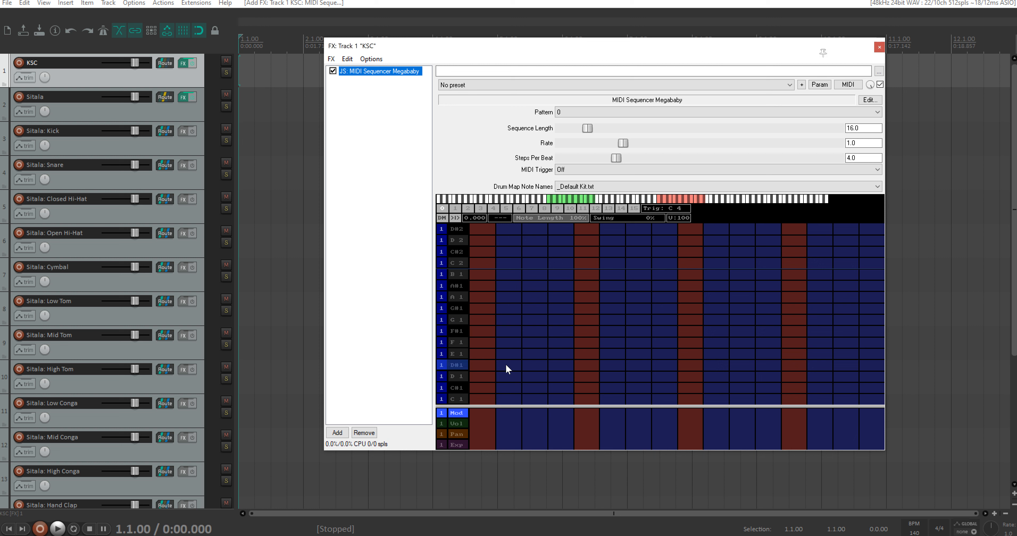
Step: Program a test beat with C1 on steps 1 and 9 and C#1 on steps 5 and 13, and play it
{"action": "left_click", "coordinate": [483, 398]}
{"action": "left_click", "coordinate": [586, 387]}
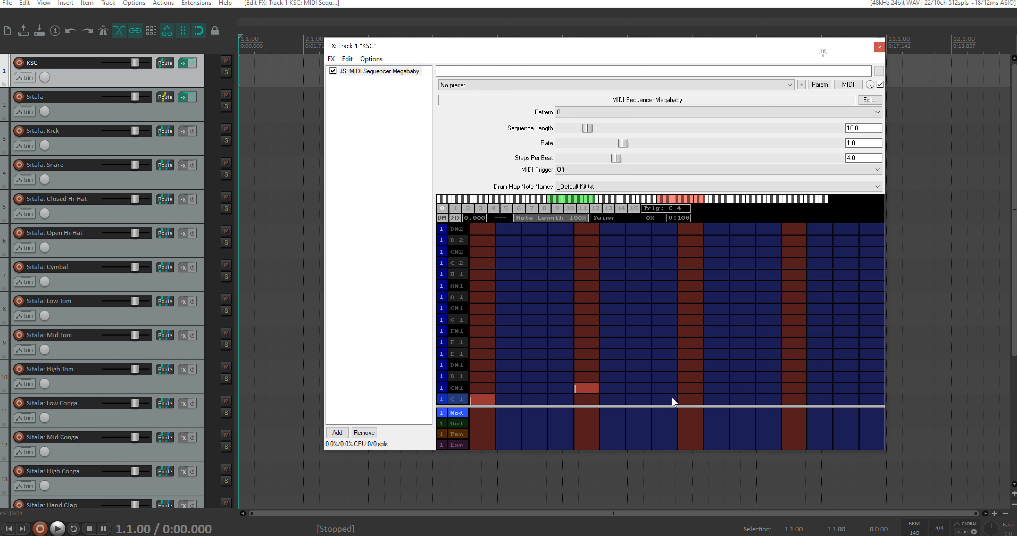
{"action": "left_click", "coordinate": [784, 387]}
{"action": "key", "text": "space"}
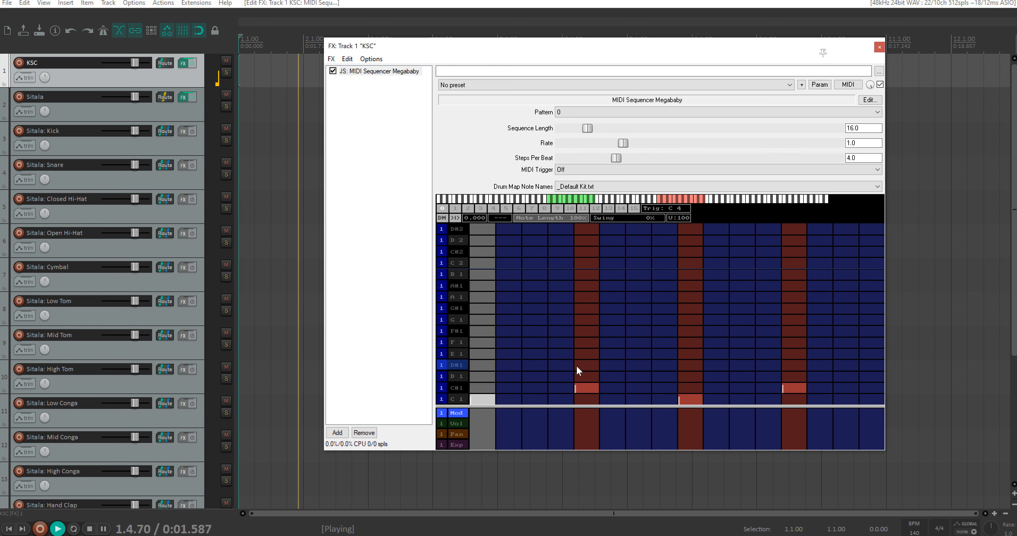
{"action": "key", "text": "space"}
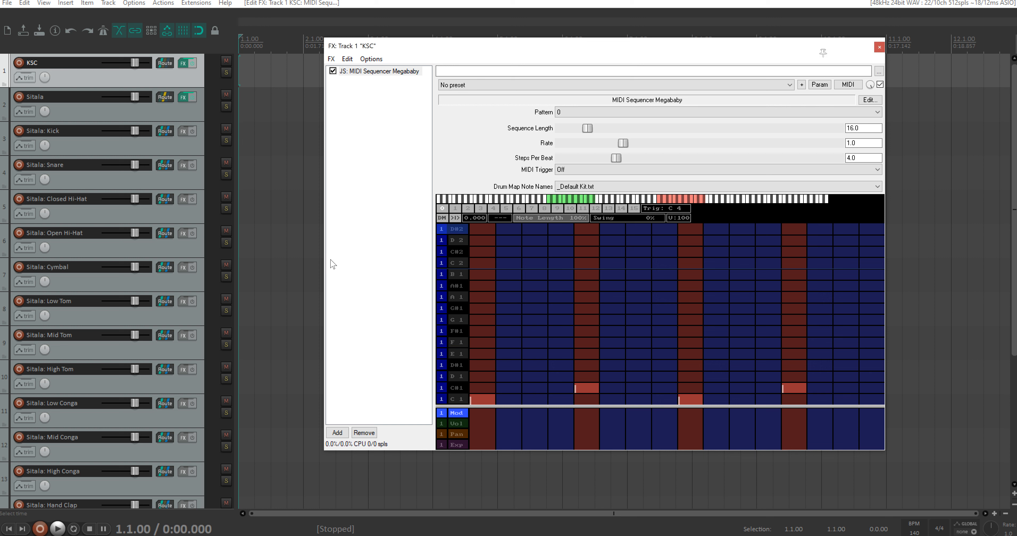
Step: Show the mixer briefly to check the tracks, hide it again and close the KSC FX window
{"action": "key", "text": "ctrl+m"}
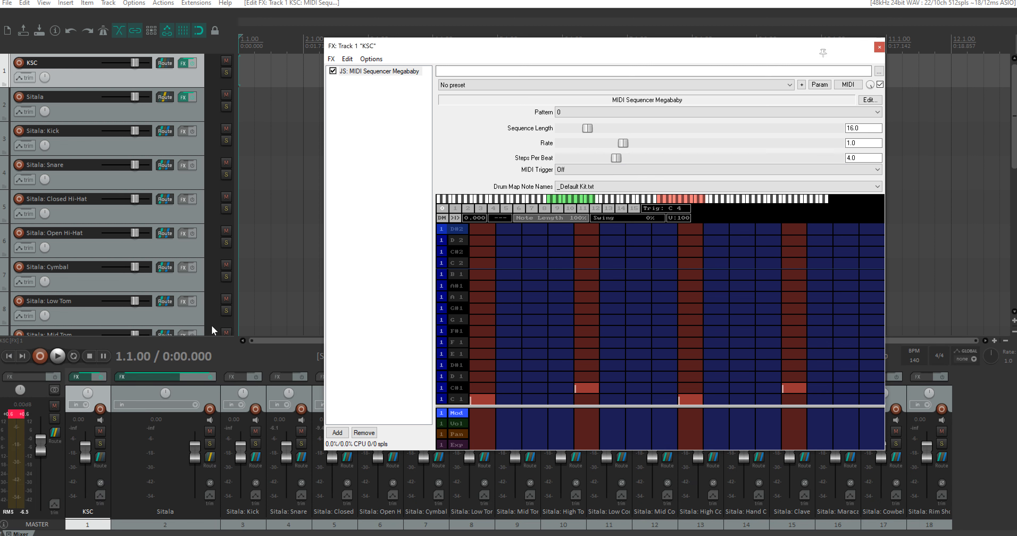
{"action": "key", "text": "ctrl+m"}
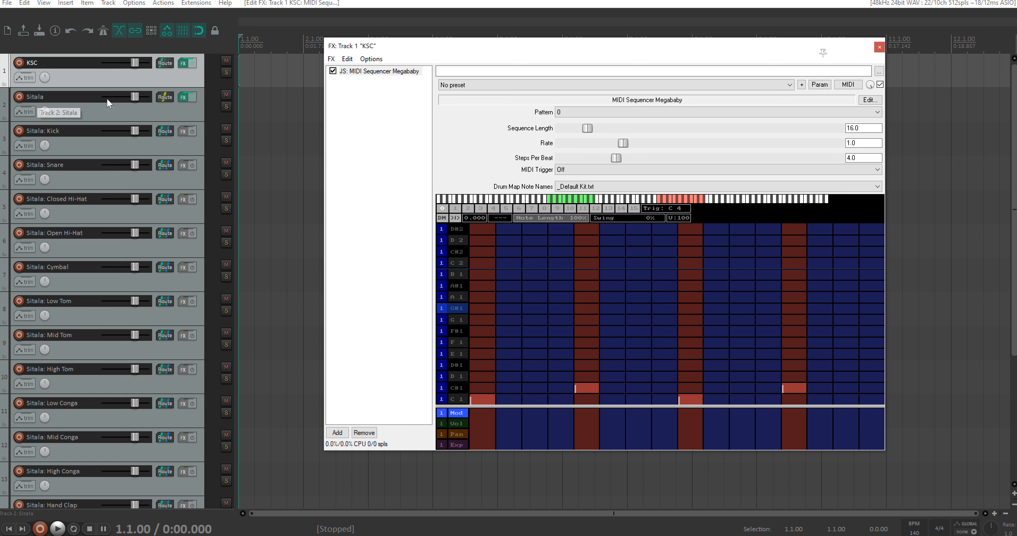
{"action": "left_click", "coordinate": [879, 48]}
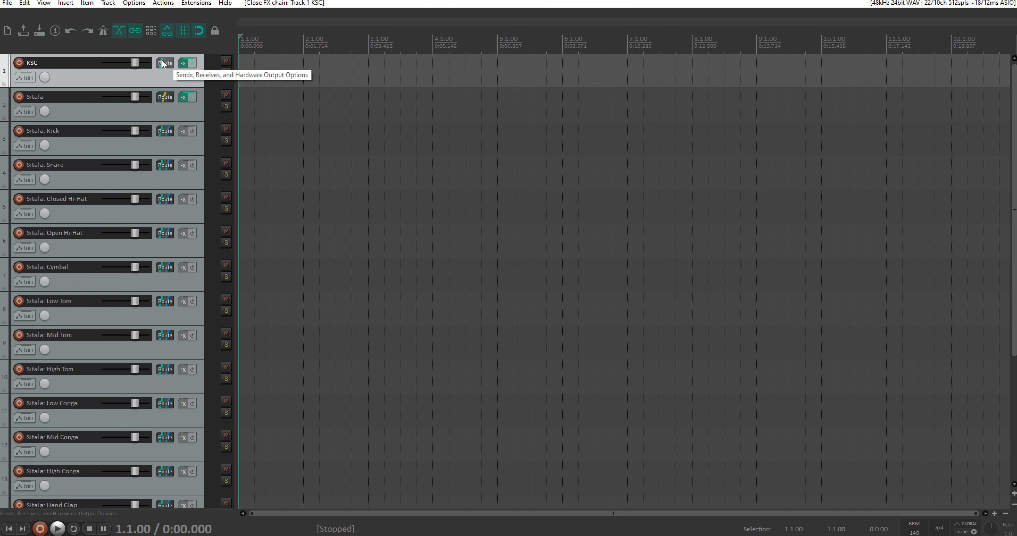
Step: Create a post-fader send from KSC to Sitala with audio set to None so only MIDI is sent
{"action": "left_click_drag", "start_coordinate": [162, 64], "coordinate": [164, 107]}
{"action": "left_click_drag", "start_coordinate": [268, 115], "coordinate": [443, 102]}
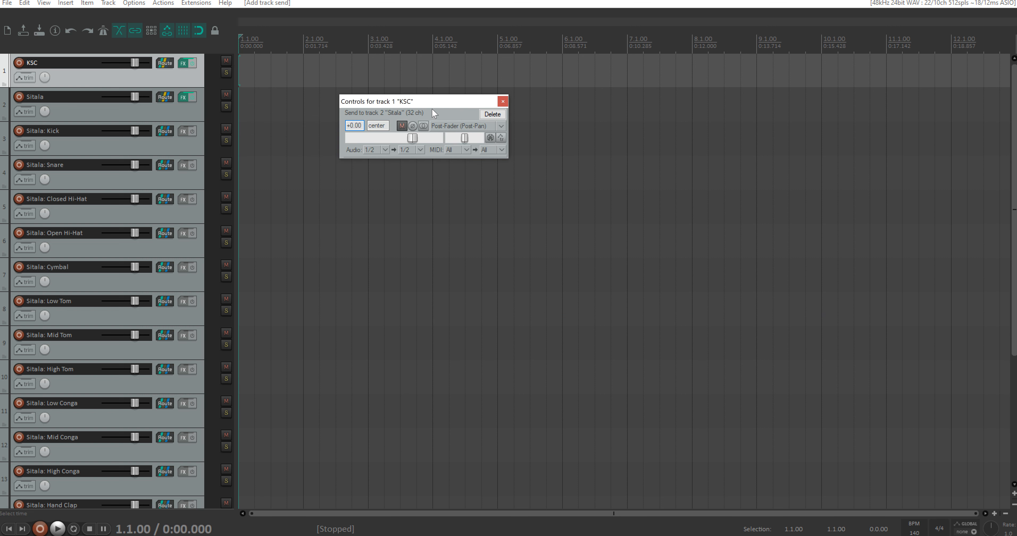
{"action": "left_click", "coordinate": [384, 151]}
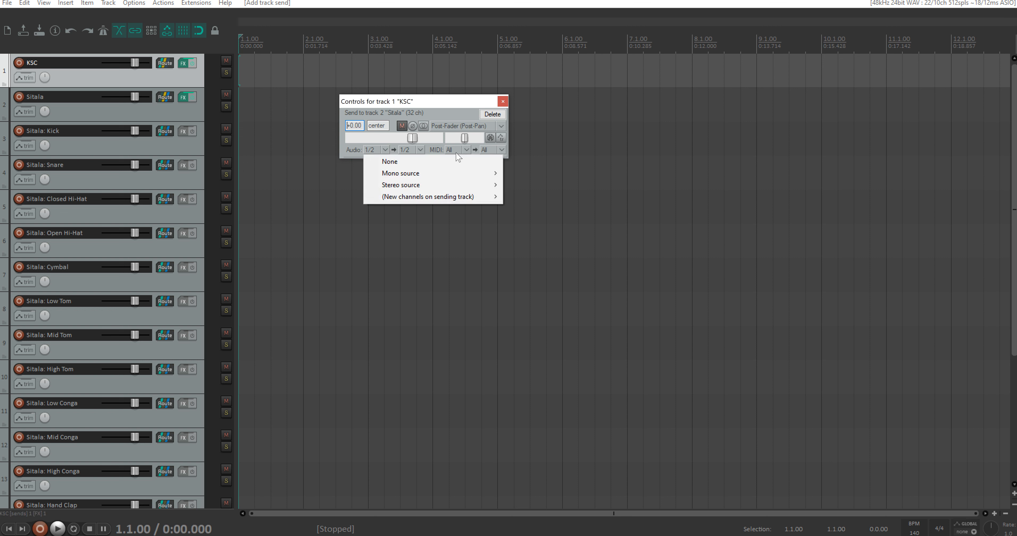
{"action": "left_click", "coordinate": [392, 162]}
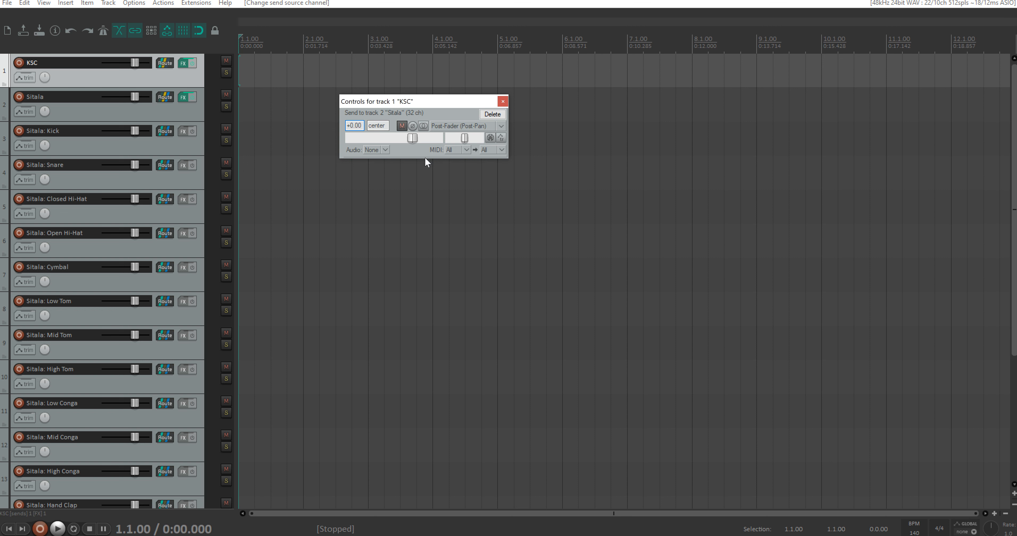
{"action": "left_click", "coordinate": [460, 127]}
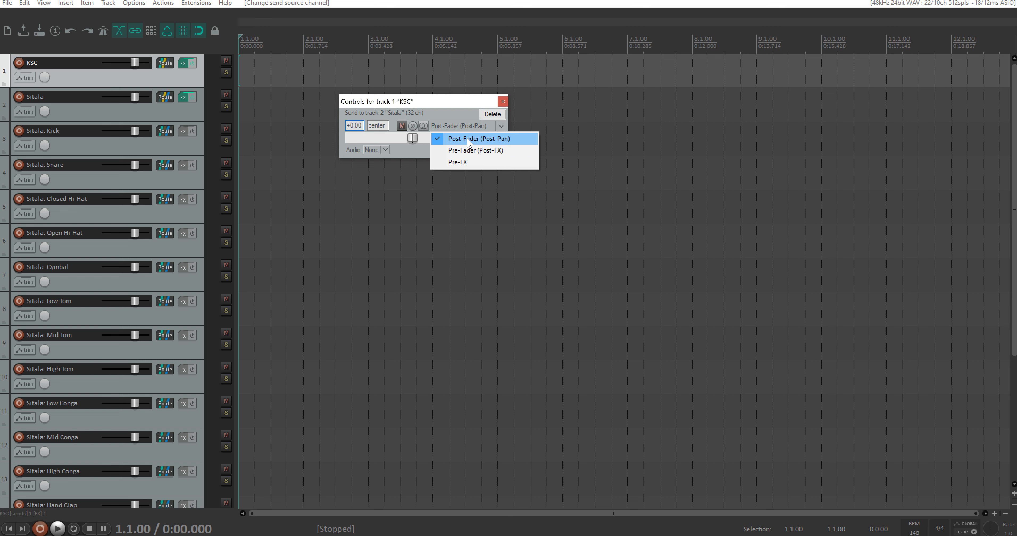
{"action": "left_click", "coordinate": [469, 139]}
{"action": "left_click", "coordinate": [503, 102]}
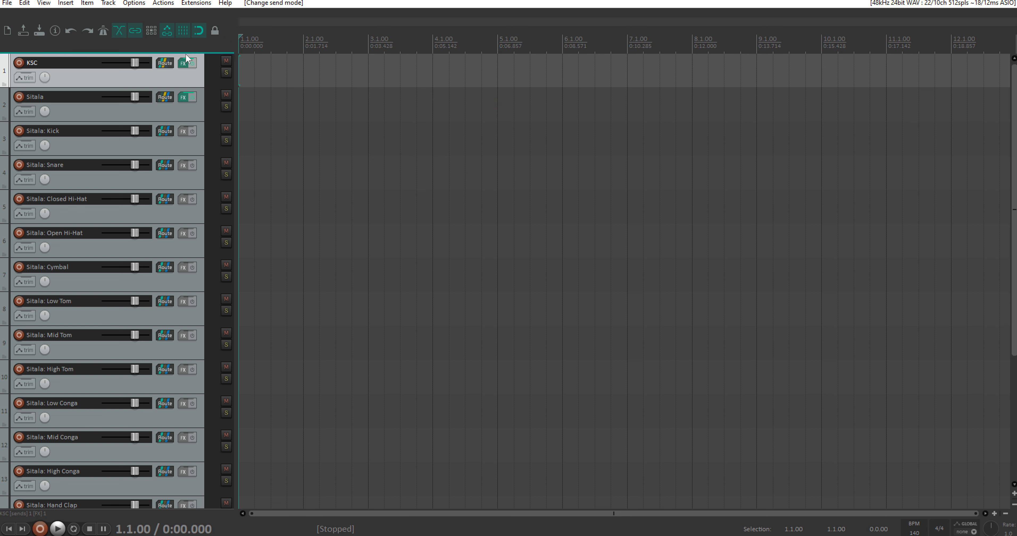
Step: Disable the master send in the KSC track's routing
{"action": "left_click", "coordinate": [165, 63]}
{"action": "left_click_drag", "start_coordinate": [322, 69], "coordinate": [488, 106]}
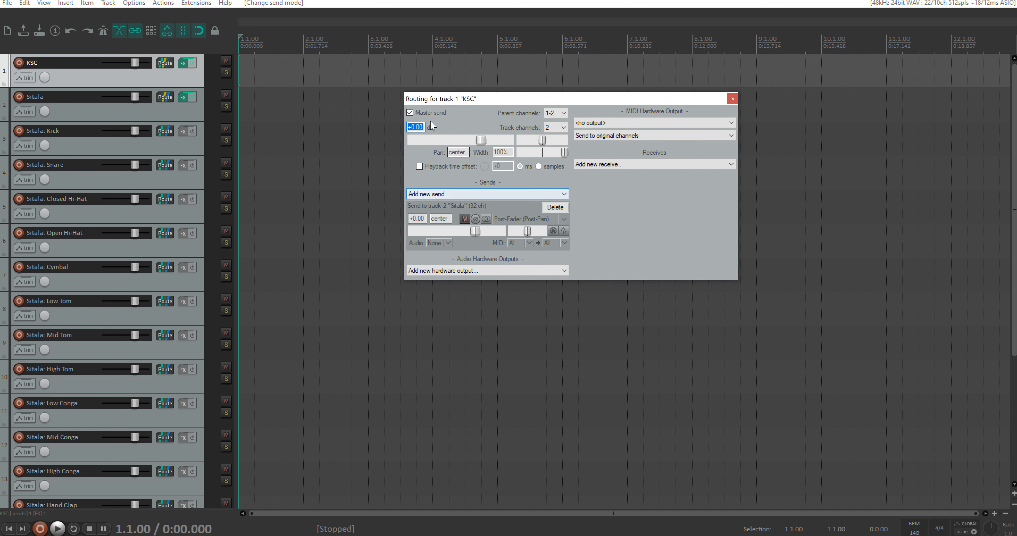
{"action": "left_click", "coordinate": [410, 113]}
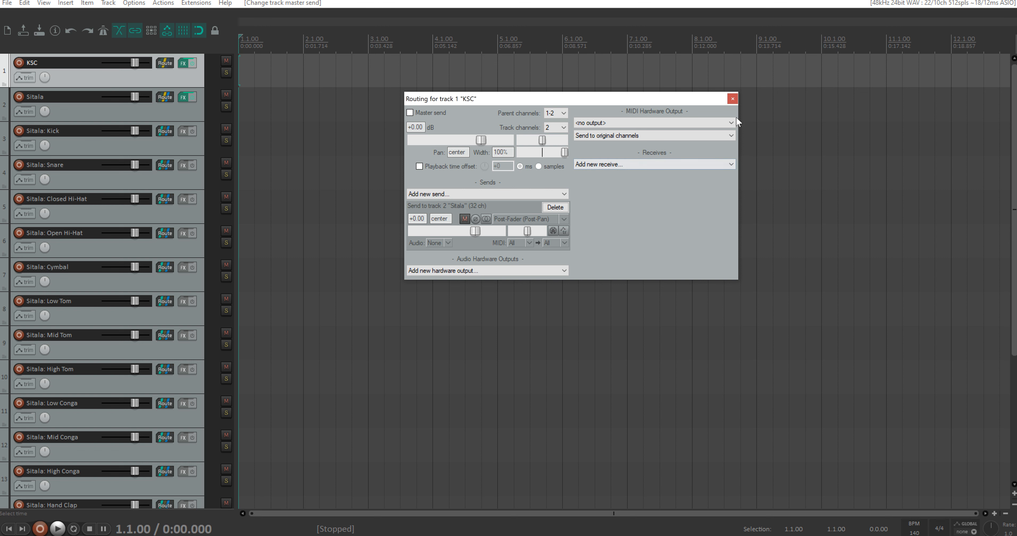
{"action": "left_click", "coordinate": [732, 98]}
Step: Reopen the Megababy sequencer on KSC and play the test beat through Sitala
{"action": "left_click", "coordinate": [183, 63]}
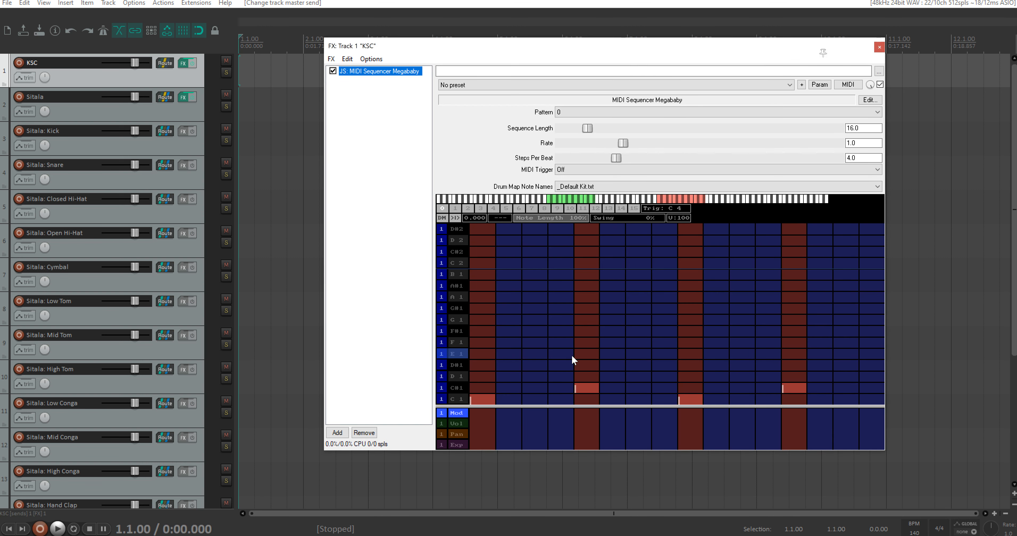
{"action": "key", "text": "space"}
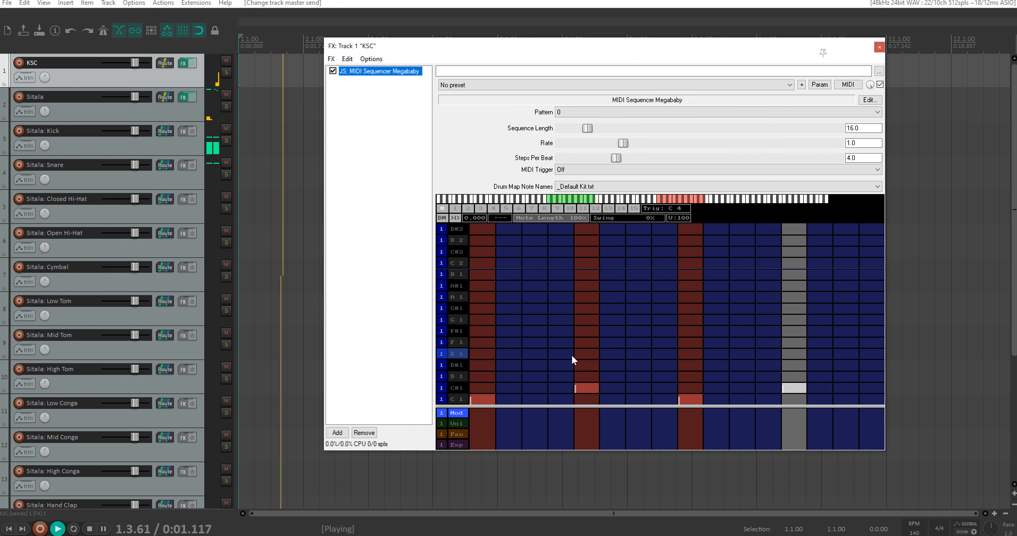
{"action": "key", "text": "space"}
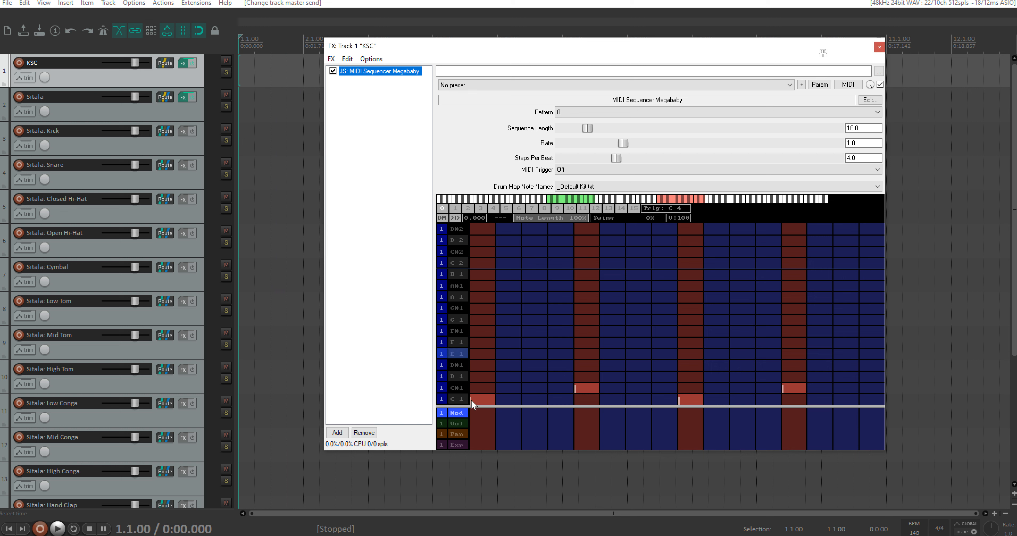
Step: Clear the four C1 and C#1 test notes from the Megababy grid
{"action": "left_click", "coordinate": [483, 399]}
{"action": "left_click", "coordinate": [591, 383]}
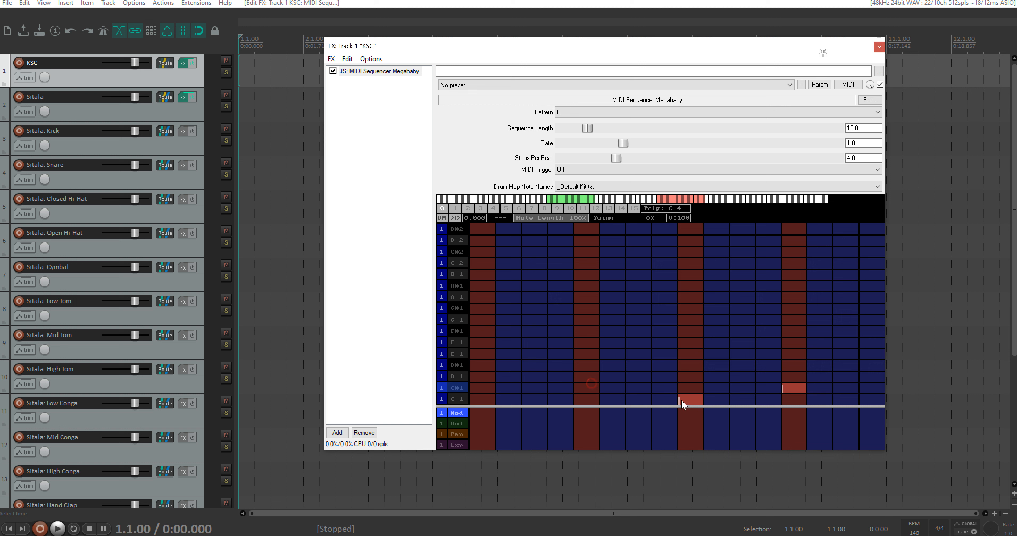
{"action": "left_click", "coordinate": [698, 399]}
{"action": "left_click", "coordinate": [799, 386]}
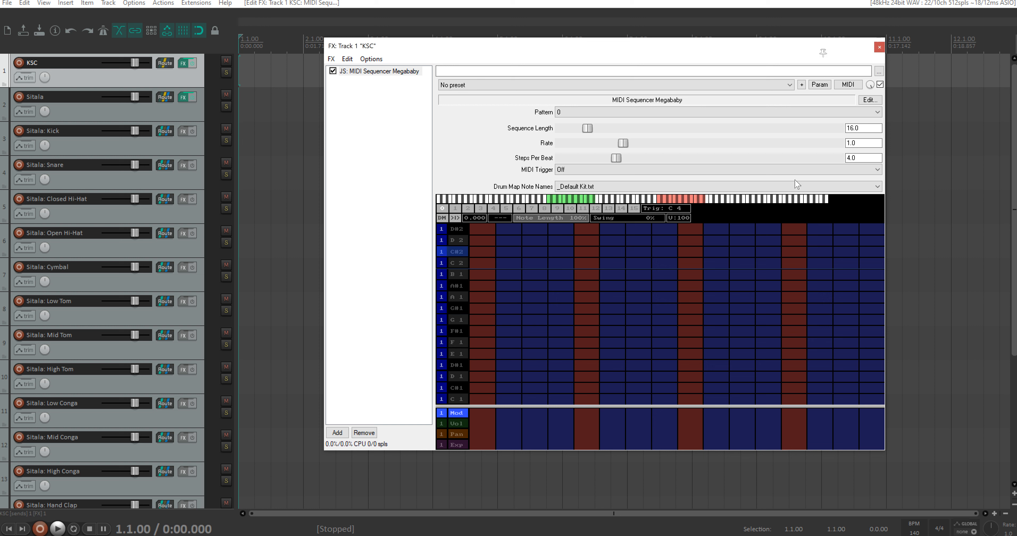
Step: Set the Sequence Length to 32 and program C1 on step 1 and C#1 on steps 9 and 25
{"action": "left_click", "coordinate": [867, 127]}
{"action": "type", "text": "32"}
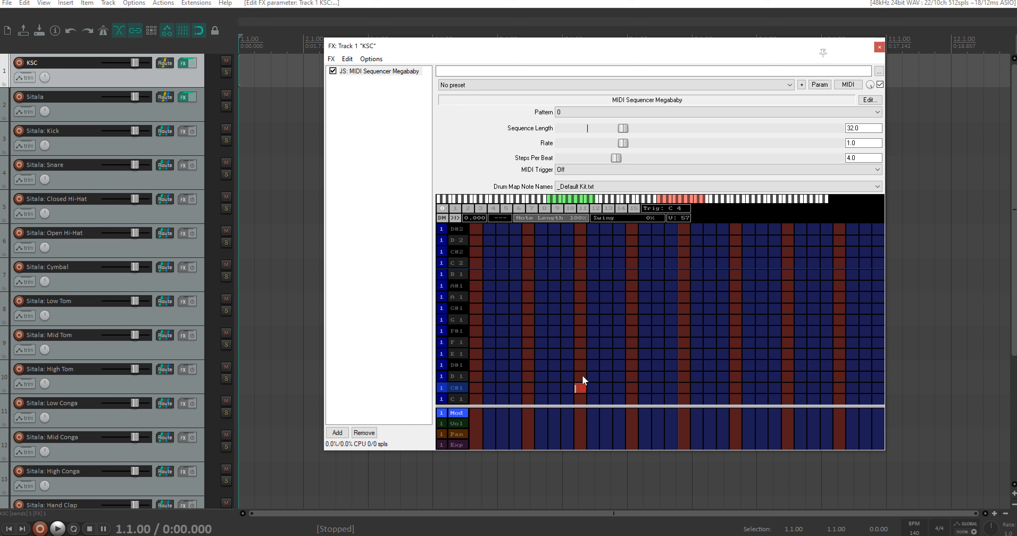
{"action": "left_click", "coordinate": [785, 387]}
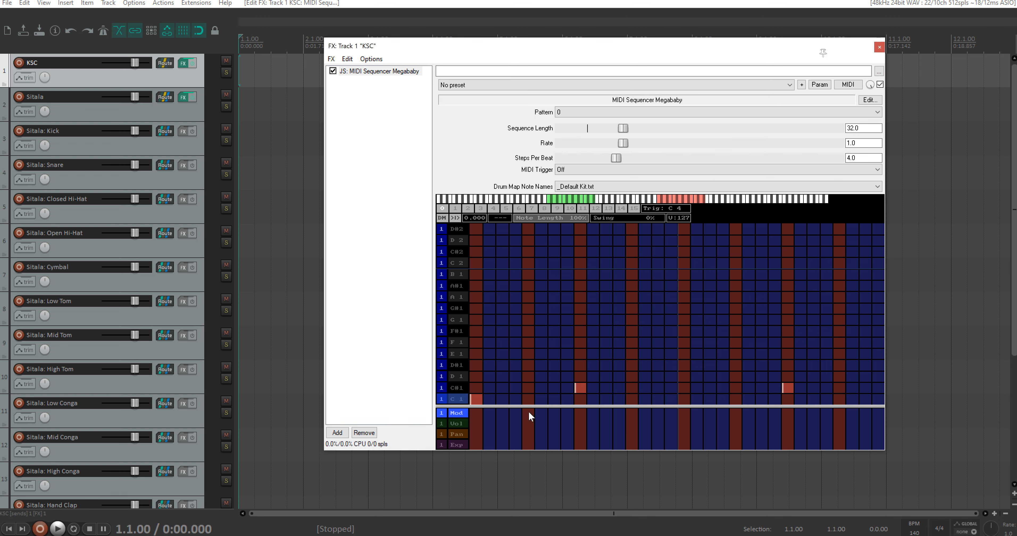
Step: Select the time range 1.1.00 to 5.1.00, turn on repeat and play the pattern, with the FX window moved clear of the timeline
{"action": "left_click_drag", "start_coordinate": [477, 48], "coordinate": [430, 91]}
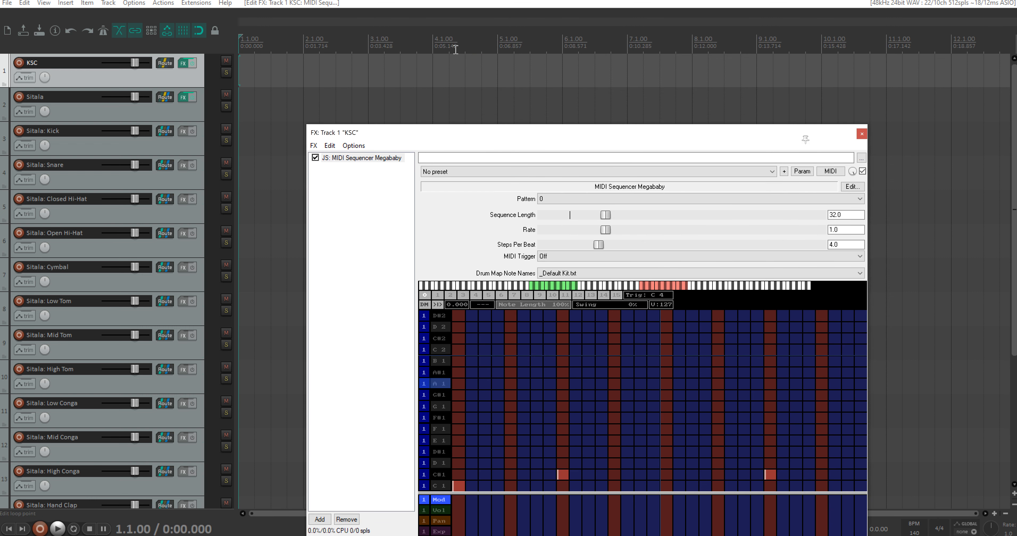
{"action": "left_click_drag", "start_coordinate": [499, 48], "coordinate": [224, 51]}
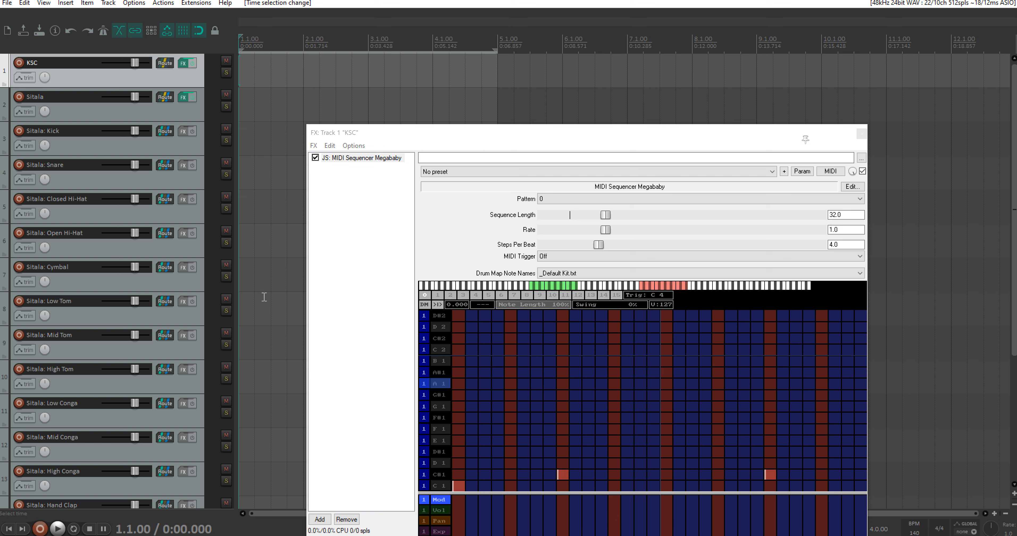
{"action": "key", "text": "r"}
{"action": "key", "text": "space"}
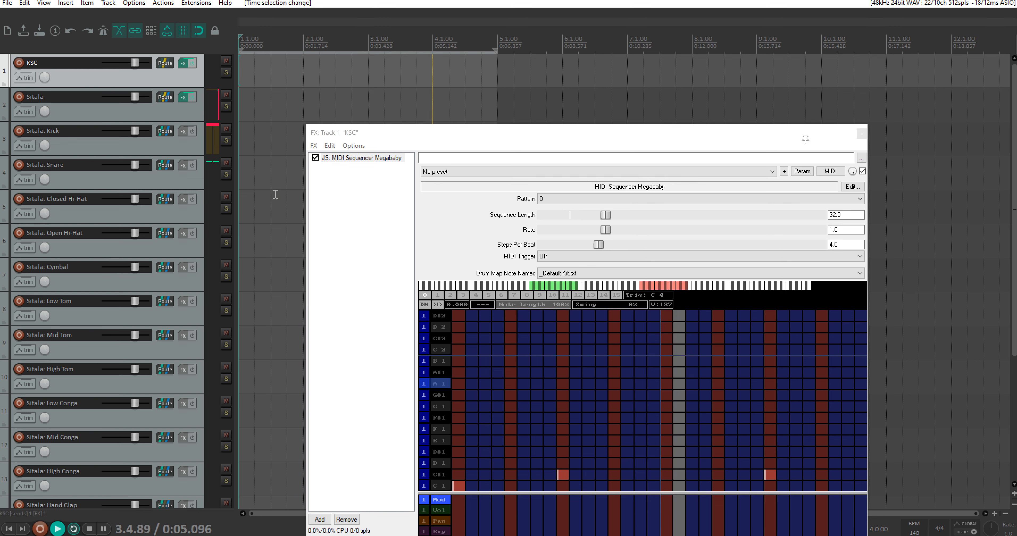
{"action": "key", "text": "space"}
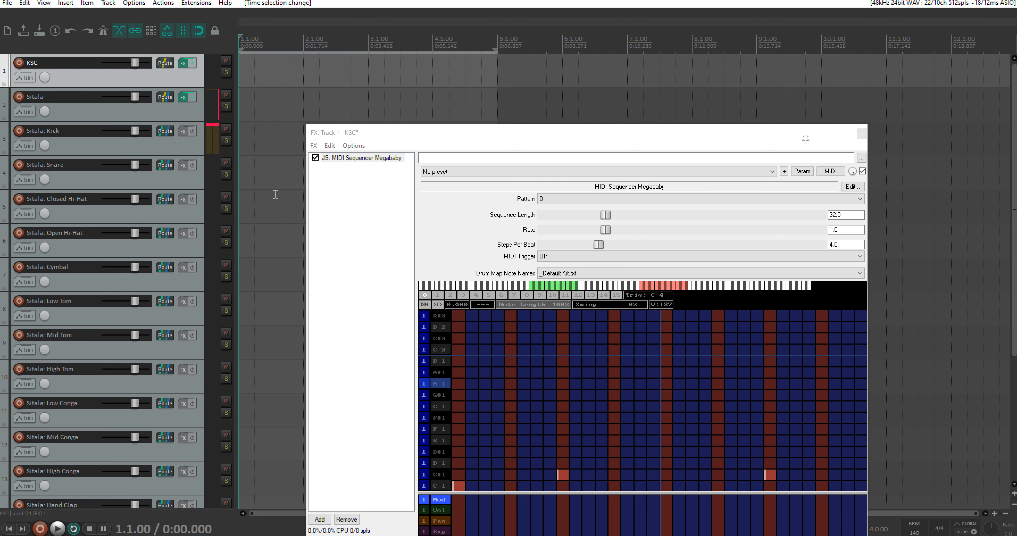
Step: Add C1 kick notes on steps 11, 23 and 27 of the Megababy grid and play the pattern
{"action": "left_click_drag", "start_coordinate": [584, 135], "coordinate": [584, 97]}
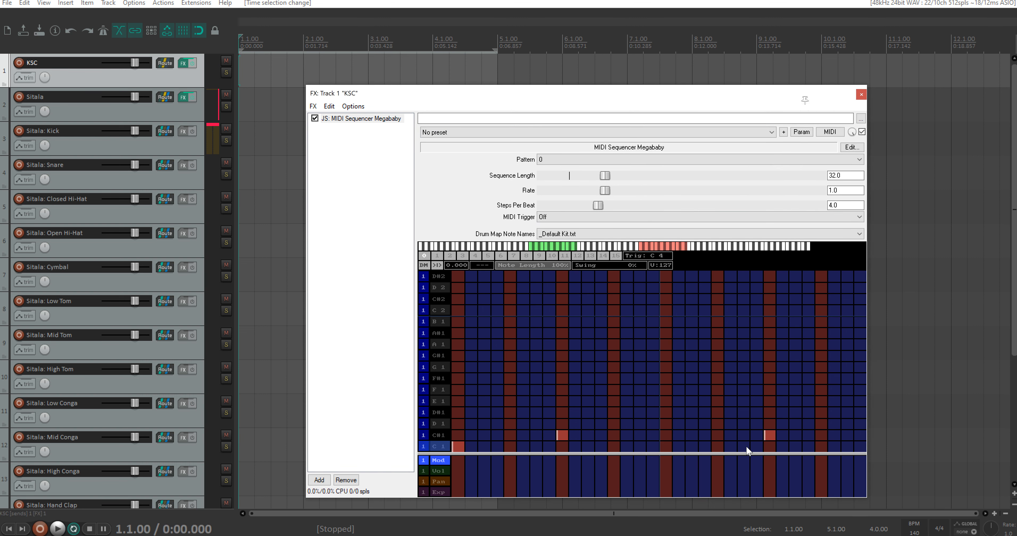
{"action": "left_click", "coordinate": [792, 445]}
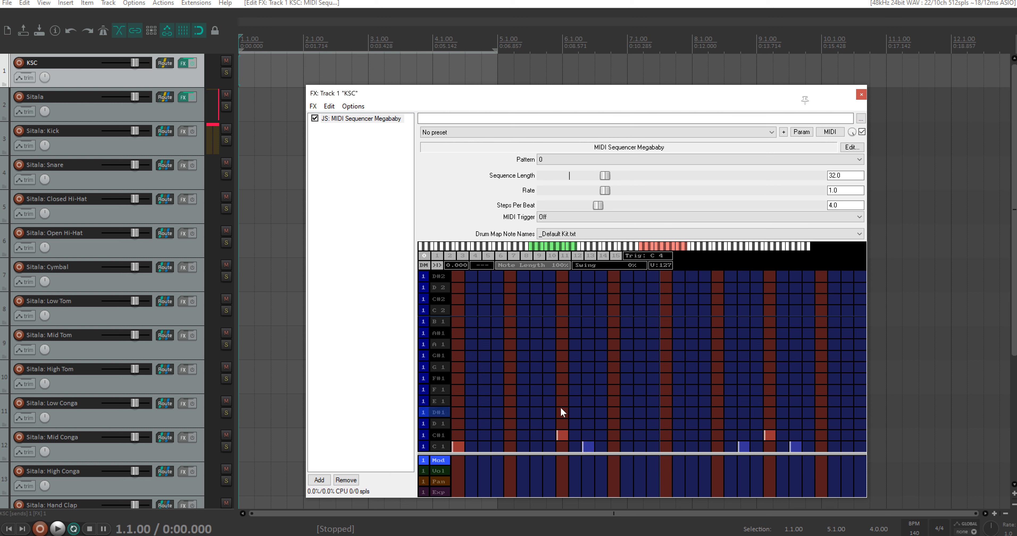
{"action": "key", "text": "space"}
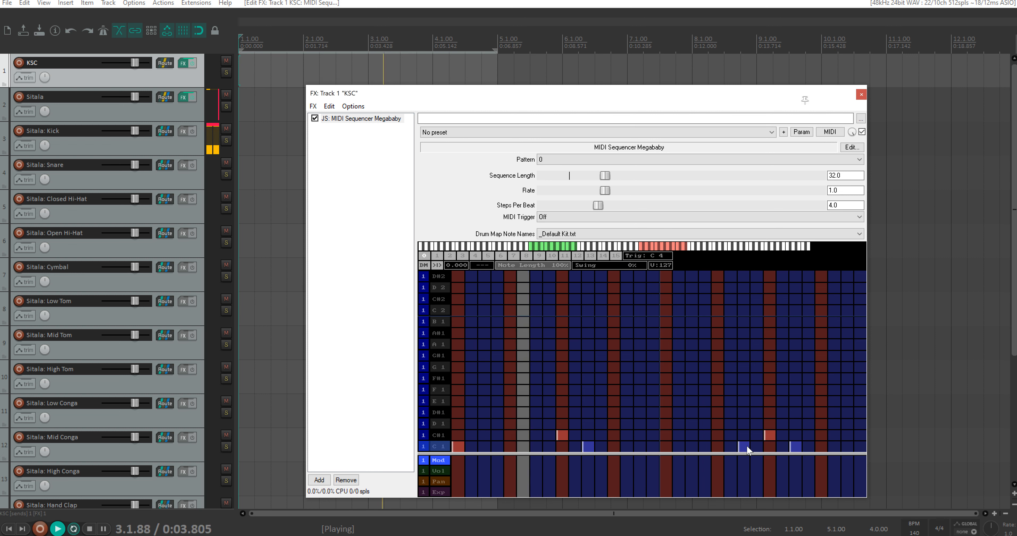
Step: Move the C1 kicks on steps 23 and 11 to steps 19 and 15 while the pattern plays, and stop playback
{"action": "left_click", "coordinate": [690, 445]}
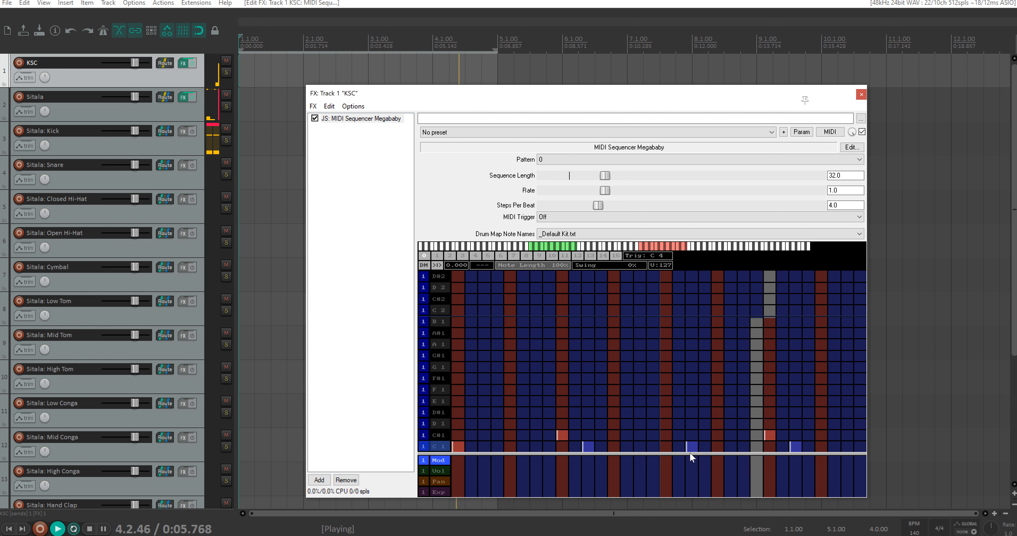
{"action": "left_click", "coordinate": [589, 444]}
{"action": "left_click_drag", "start_coordinate": [588, 444], "coordinate": [641, 445]}
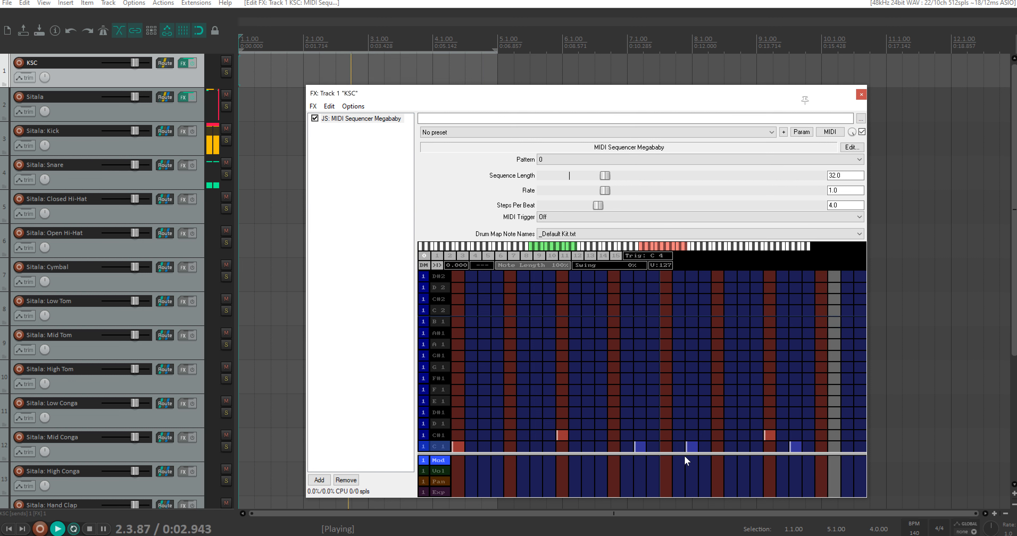
{"action": "key", "text": "space"}
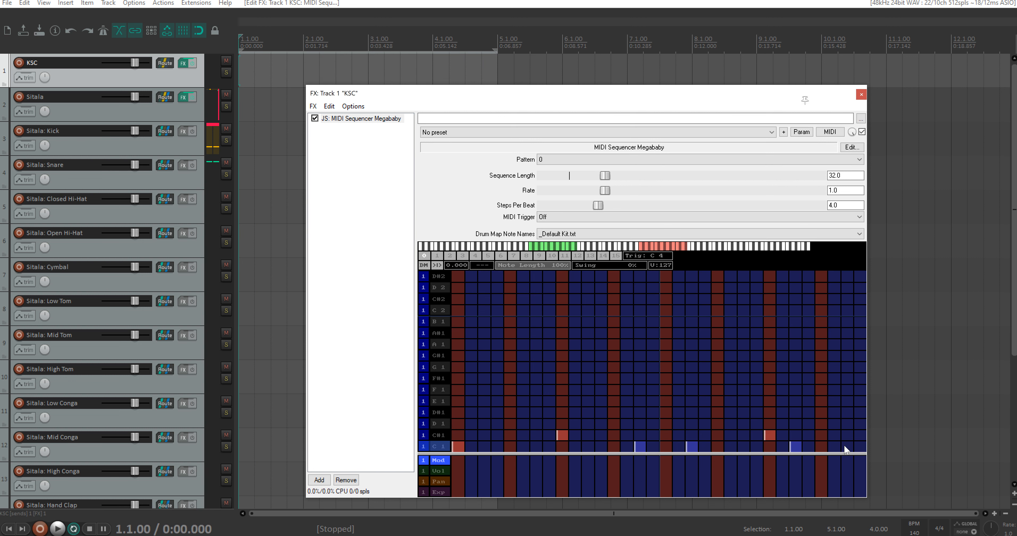
Step: Add a C1 kick on step 31 of the Megababy grid and play the pattern
{"action": "left_click", "coordinate": [847, 446]}
{"action": "key", "text": "space"}
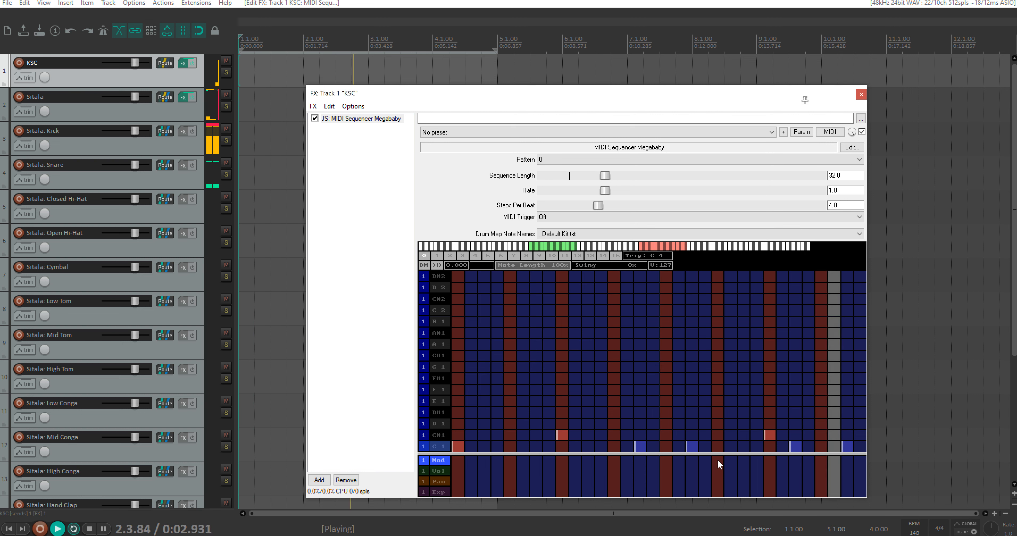
{"action": "key", "text": "space"}
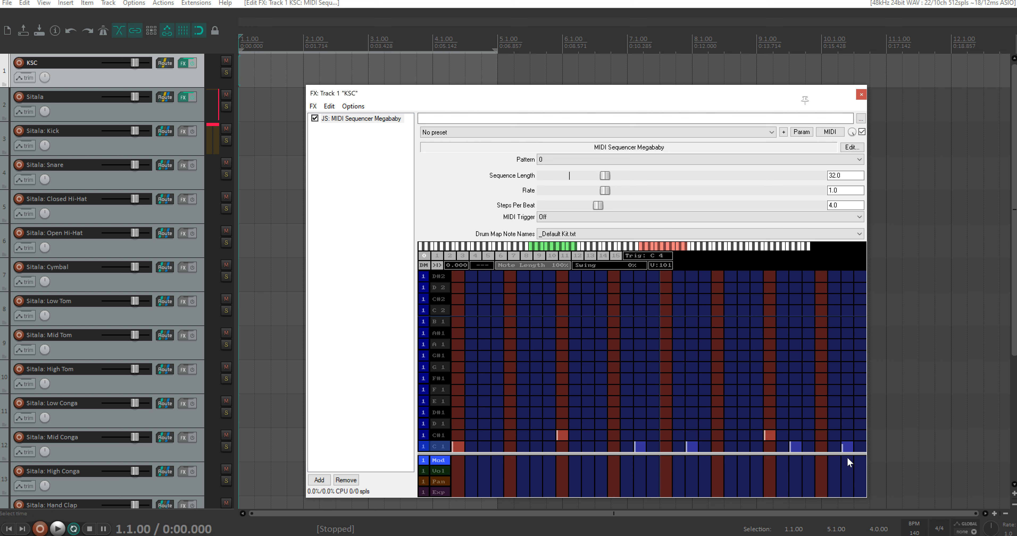
{"action": "key", "text": "space"}
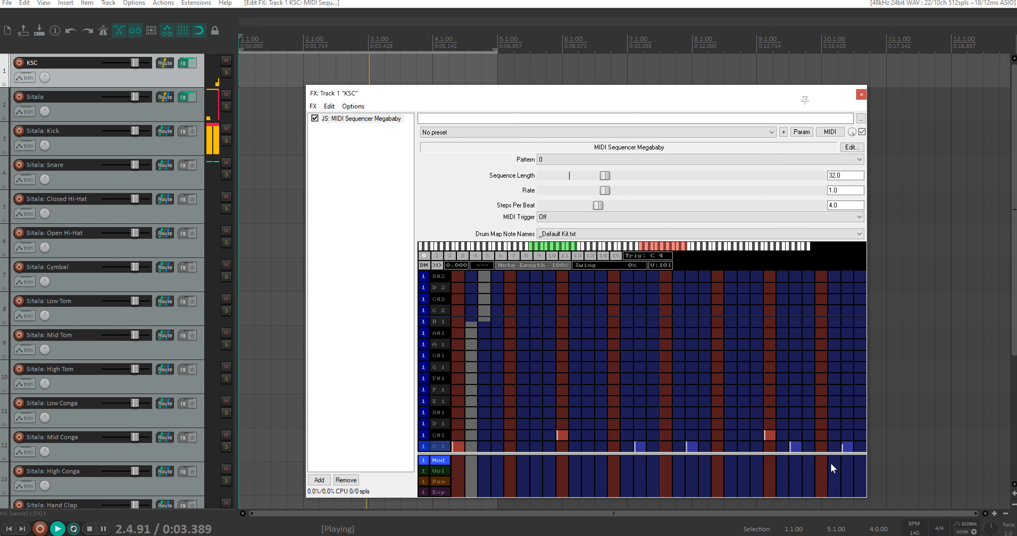
{"action": "key", "text": "space"}
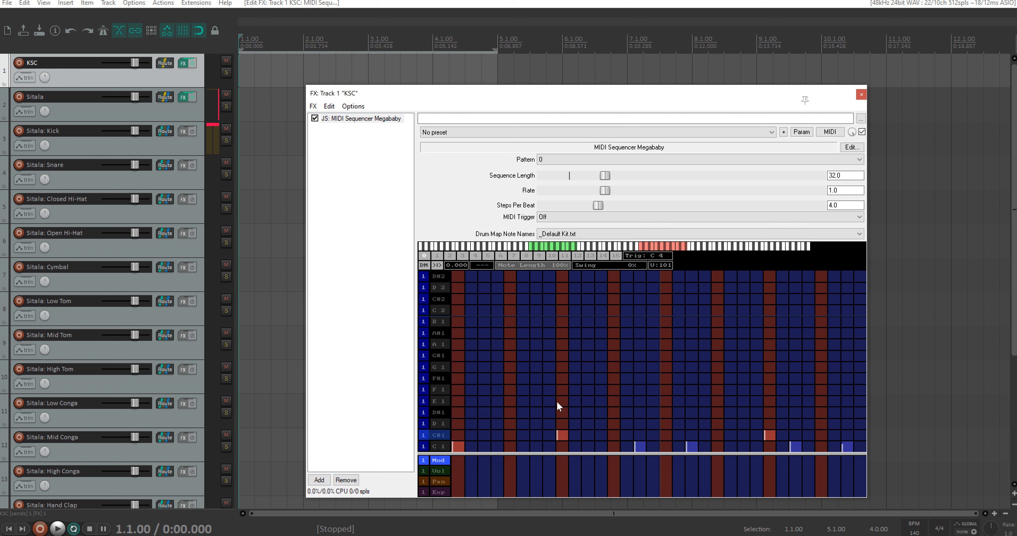
Step: Layer B1 notes on steps 9 and 25 at velocity 127 over the C#1 hits and play the pattern
{"action": "left_click", "coordinate": [560, 322]}
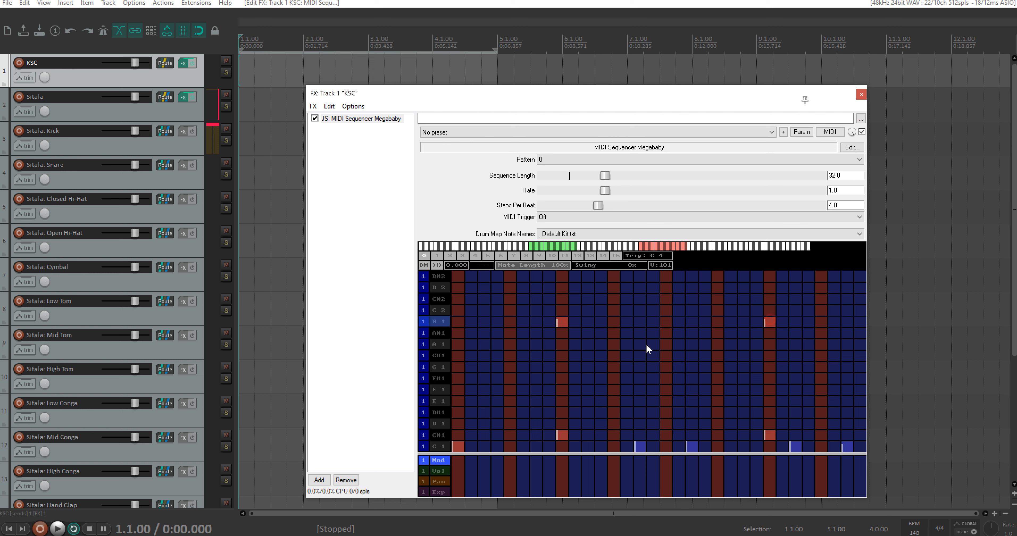
{"action": "left_click_drag", "start_coordinate": [562, 322], "coordinate": [564, 296]}
{"action": "left_click_drag", "start_coordinate": [768, 322], "coordinate": [774, 293]}
{"action": "key", "text": "space"}
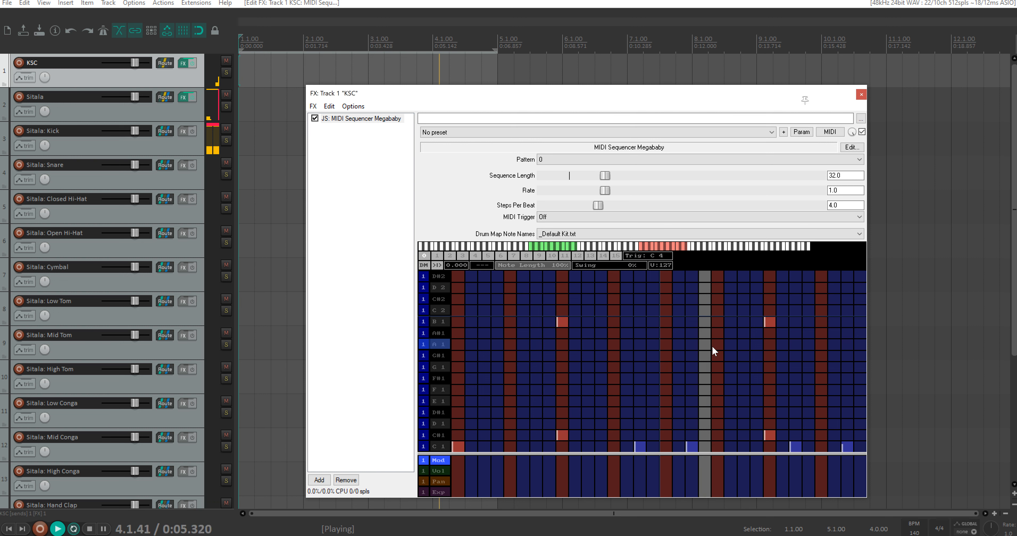
{"action": "key", "text": "space"}
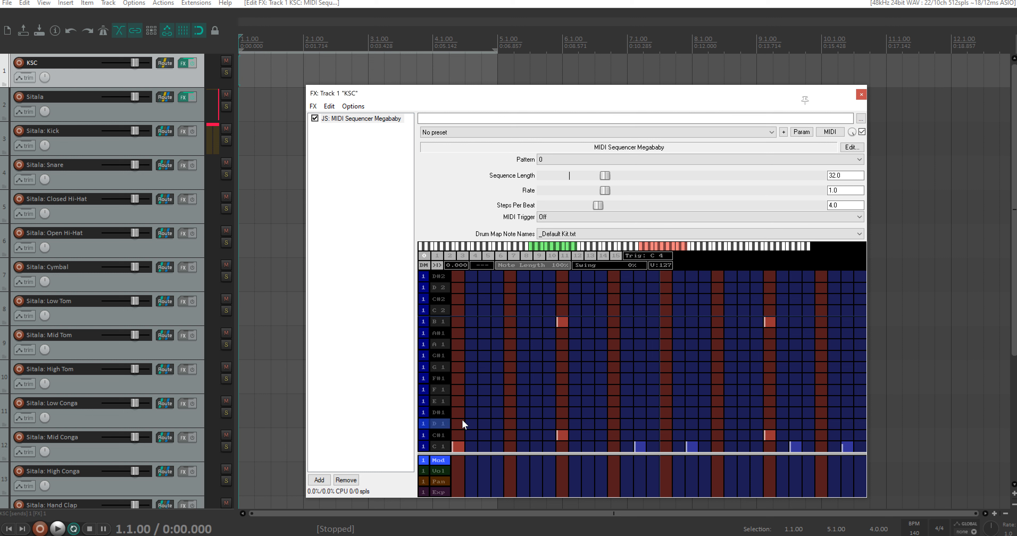
Step: Try D1 notes on all 32 steps, play the pattern, and clear the D1 row
{"action": "left_click_drag", "start_coordinate": [543, 422], "coordinate": [857, 422]}
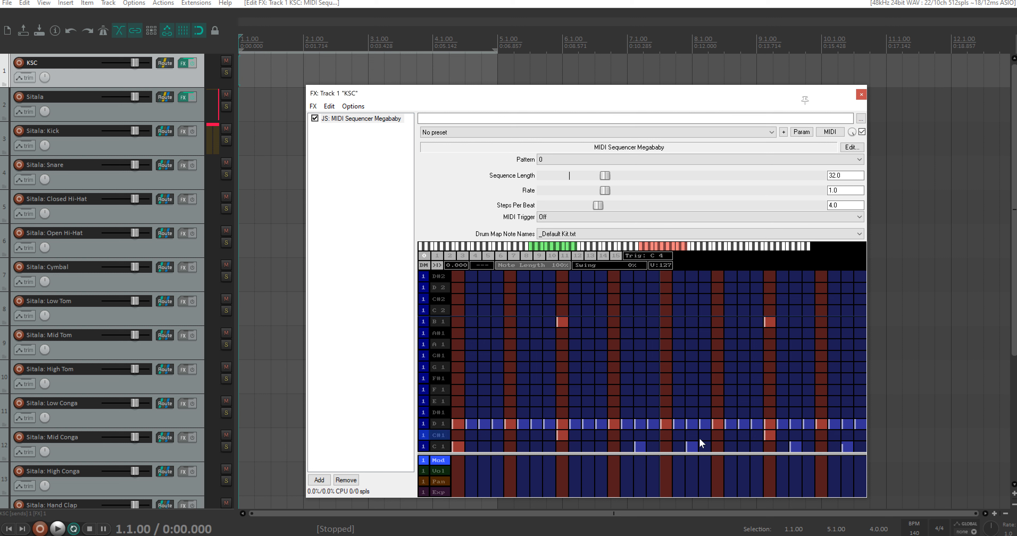
{"action": "key", "text": "space"}
{"action": "key", "text": "space"}
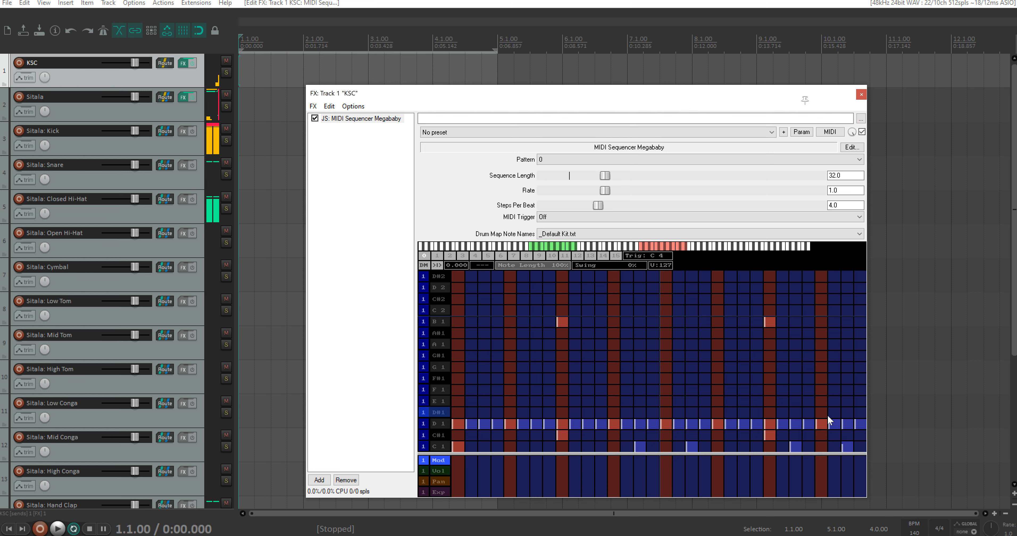
{"action": "left_click_drag", "start_coordinate": [855, 424], "coordinate": [456, 423]}
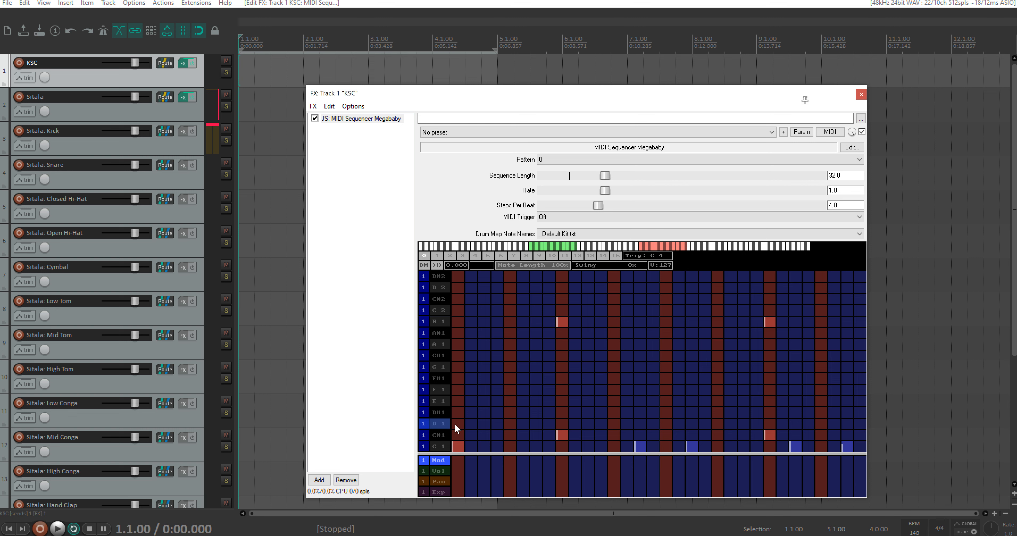
Step: Draw an empty MIDI item on the KSC track from 1.1.00 to 5.1.00, with the FX window moved clear of the timeline
{"action": "left_click_drag", "start_coordinate": [609, 94], "coordinate": [555, 101]}
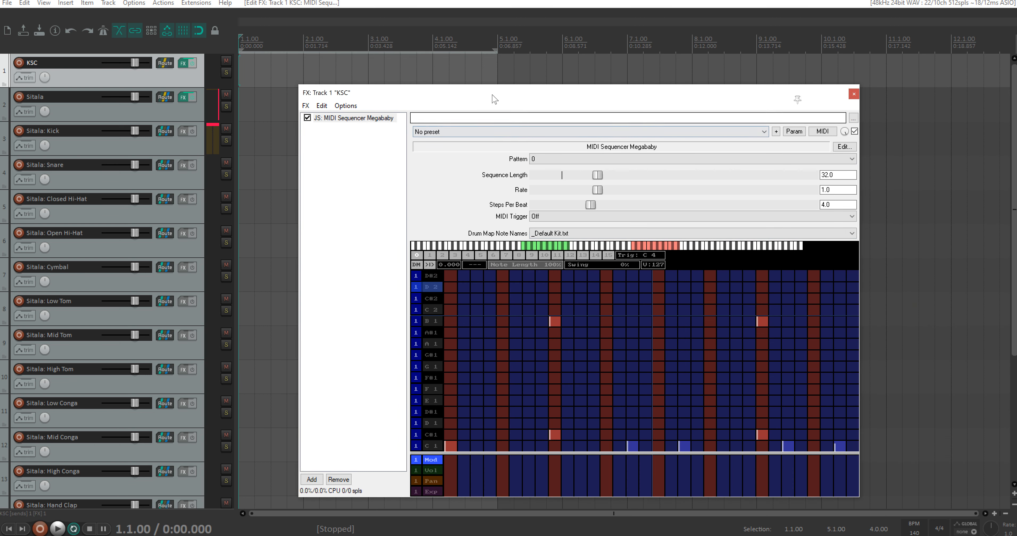
{"action": "left_click_drag", "start_coordinate": [495, 100], "coordinate": [680, 143]}
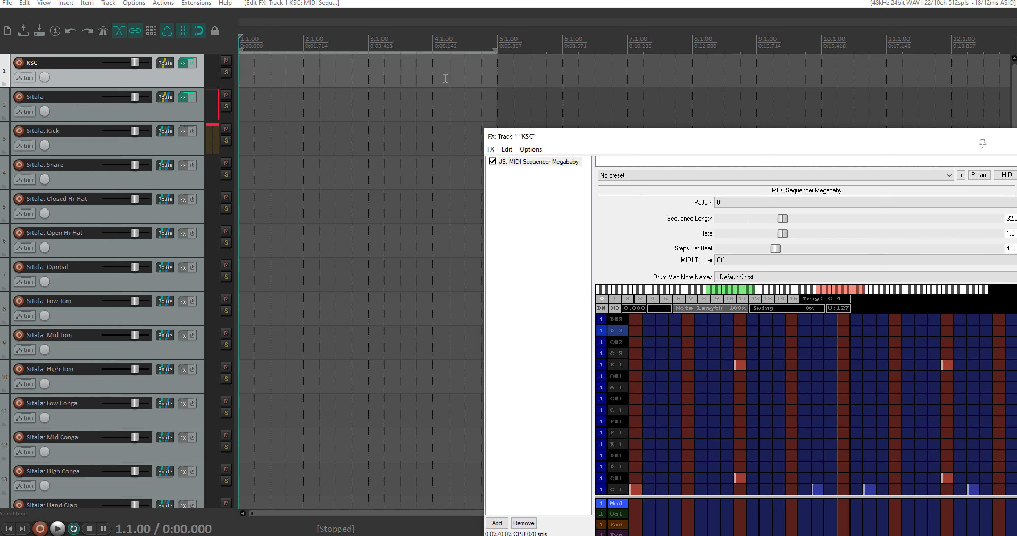
{"action": "scroll", "coordinate": [408, 83], "scroll_direction": "up", "scroll_amount": 2}
{"action": "scroll", "coordinate": [372, 115], "scroll_direction": "up", "scroll_amount": 4}
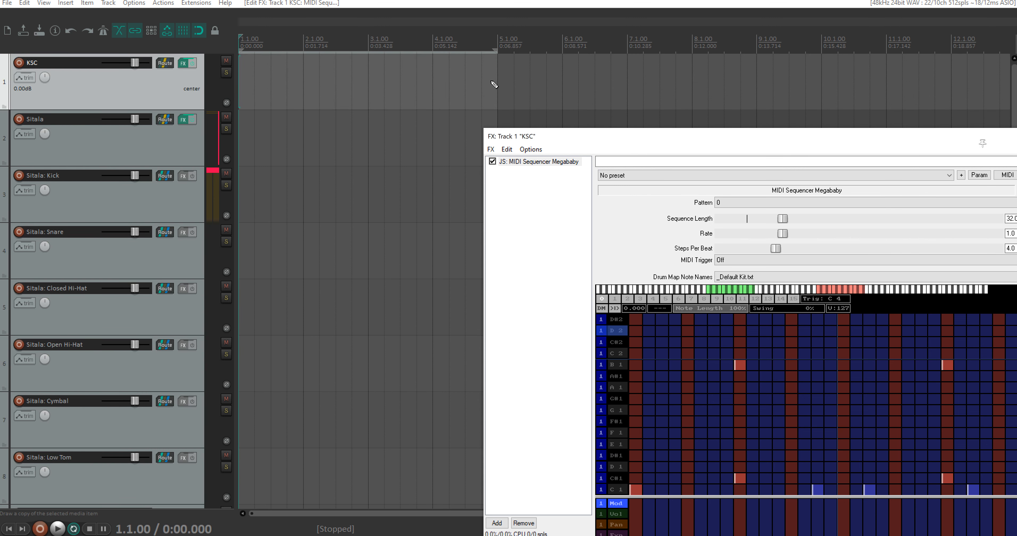
{"action": "mouse_move", "coordinate": [497, 87]}
{"action": "left_mouse_down"}
{"action": "mouse_move", "coordinate": [234, 73]}
{"action": "mouse_move", "coordinate": [147, 90]}
{"action": "left_mouse_up"}
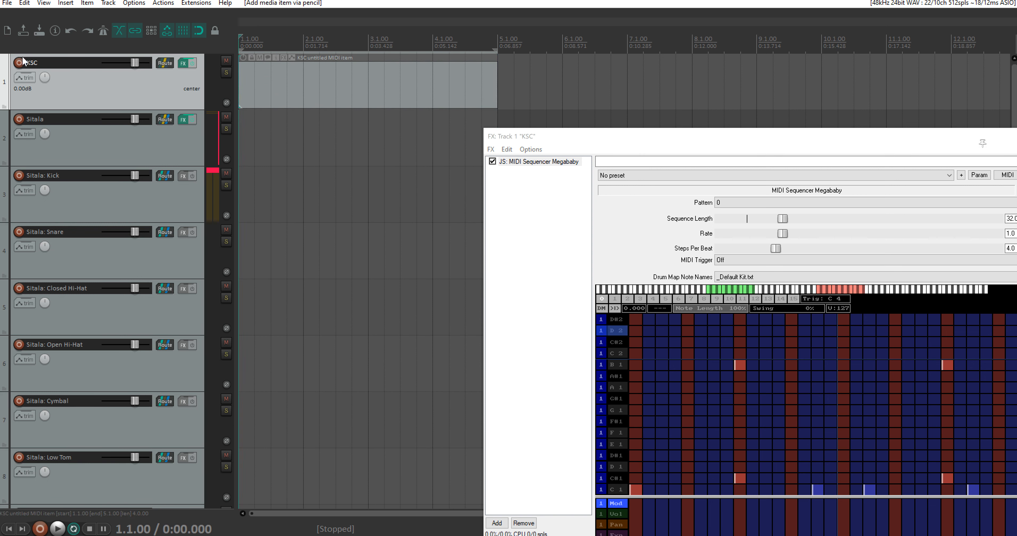
Step: Apply the KSC track's FX to the selected MIDI item as a new take with MIDI output, and close the FX window
{"action": "left_click", "coordinate": [347, 72]}
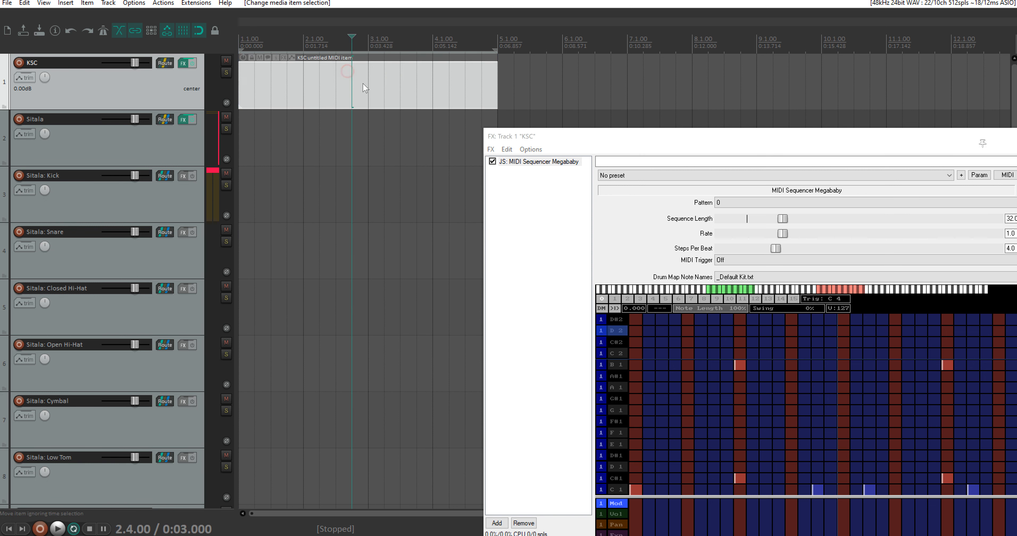
{"action": "left_click_drag", "start_coordinate": [649, 136], "coordinate": [570, 116]}
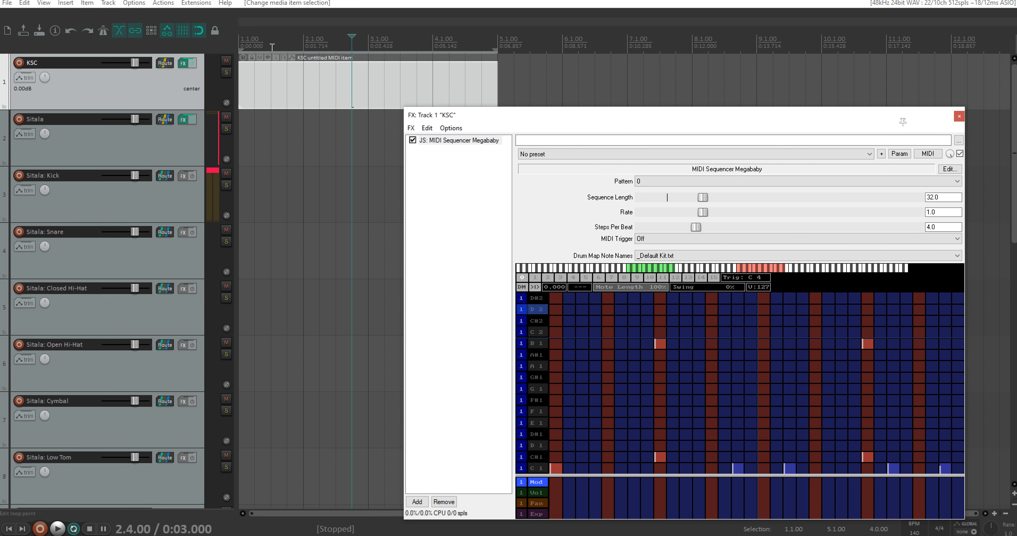
{"action": "right_click", "coordinate": [330, 83]}
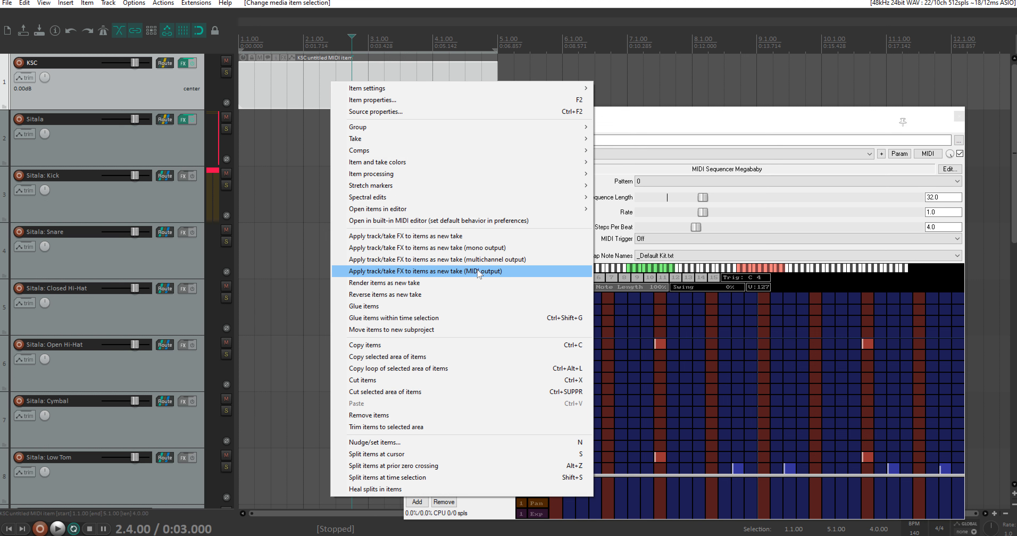
{"action": "left_click", "coordinate": [326, 78]}
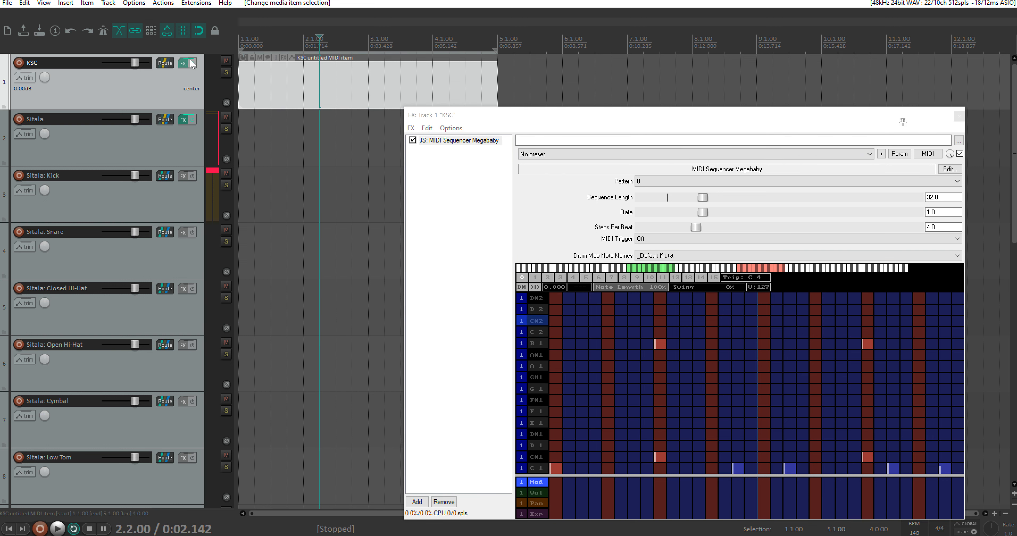
{"action": "right_click", "coordinate": [334, 79]}
{"action": "left_click", "coordinate": [389, 268]}
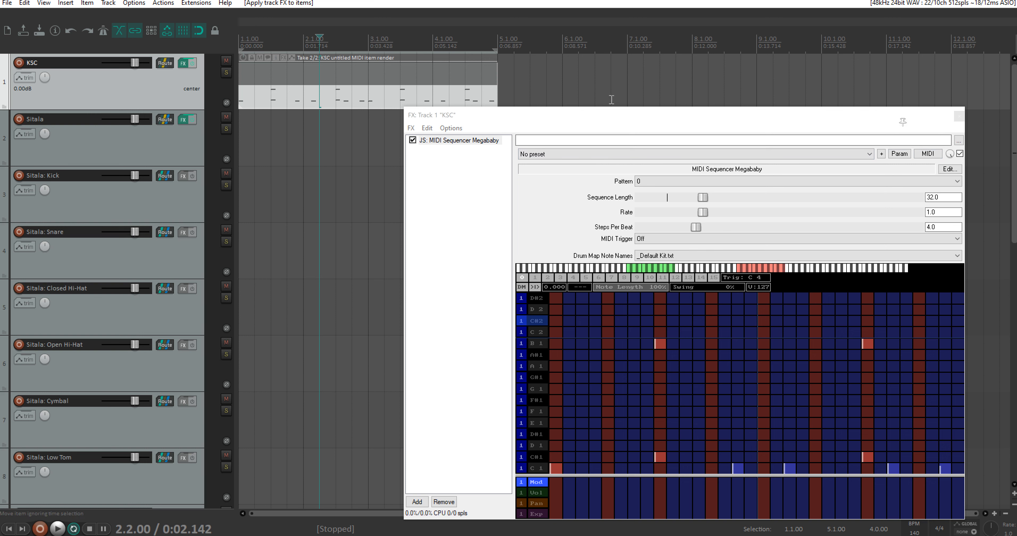
{"action": "left_click", "coordinate": [959, 118]}
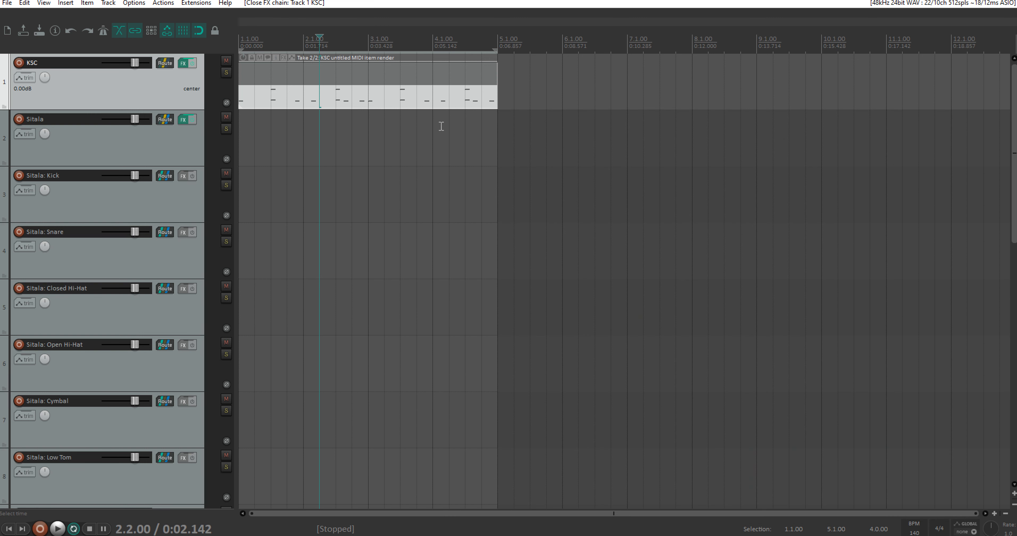
Step: With the takes displayed in lanes, make the empty first take active and set the edit cursor to 1.1.00
{"action": "scroll", "coordinate": [371, 106], "scroll_direction": "up", "scroll_amount": 2}
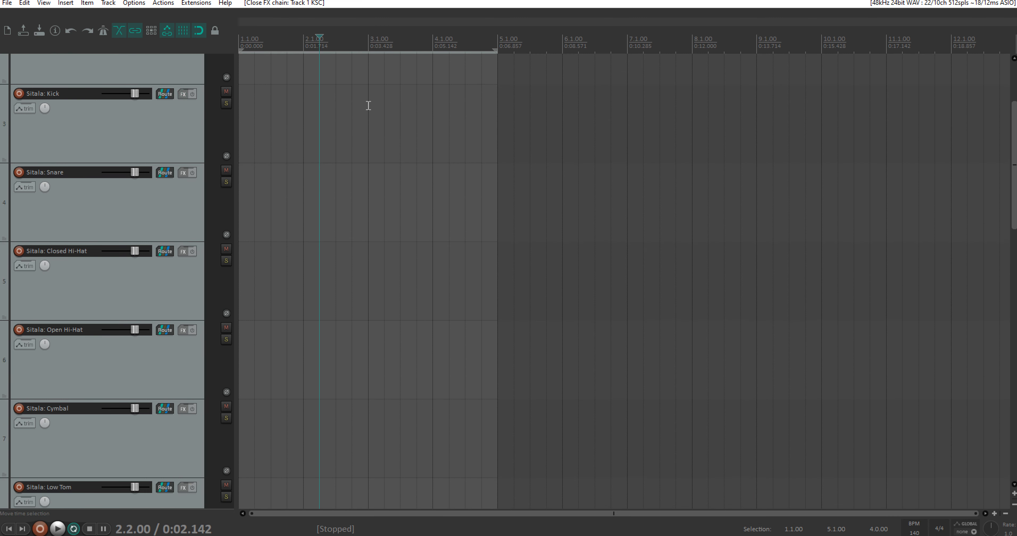
{"action": "scroll", "coordinate": [368, 106], "scroll_direction": "up", "scroll_amount": 3}
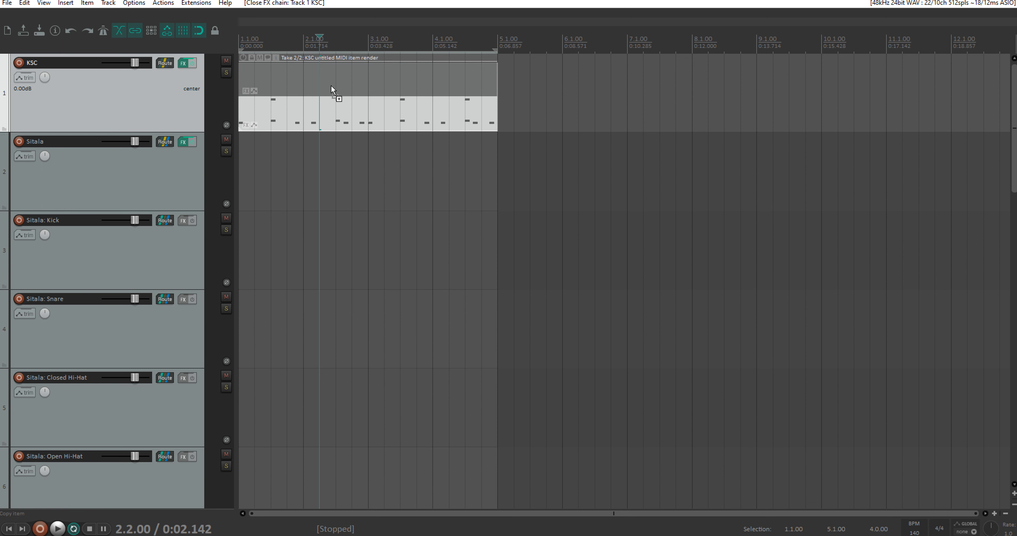
{"action": "key", "text": "ctrl+l"}
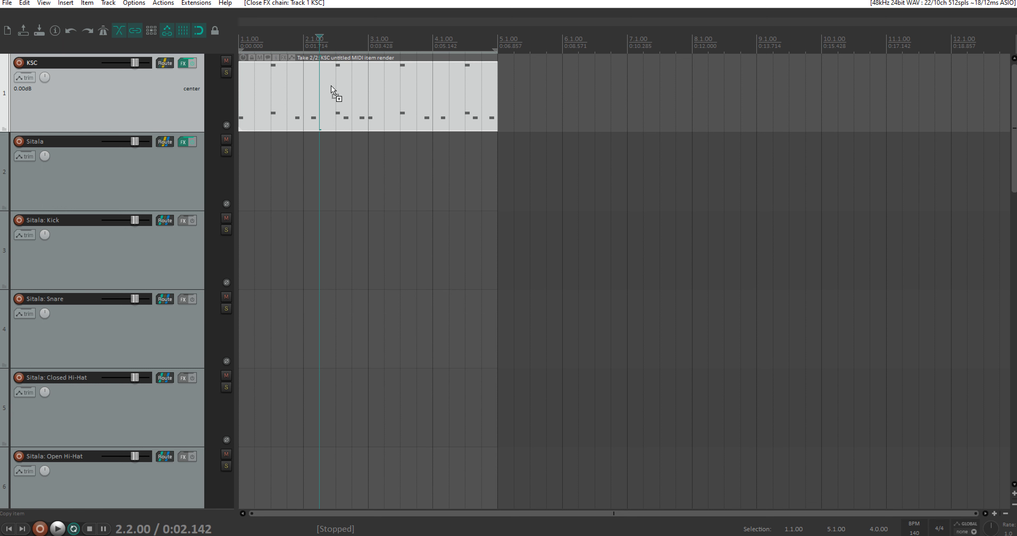
{"action": "key", "text": "ctrl+l"}
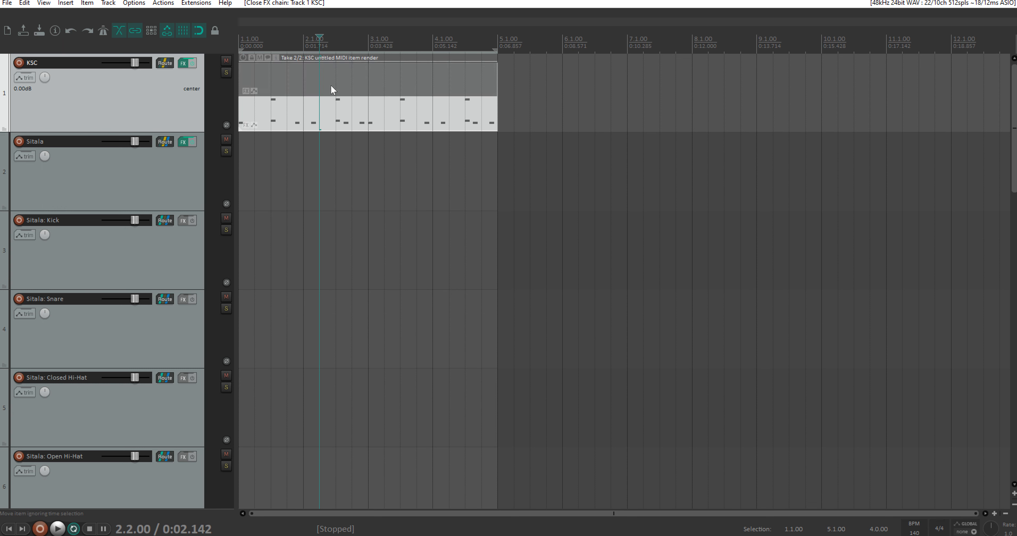
{"action": "left_click", "coordinate": [320, 79]}
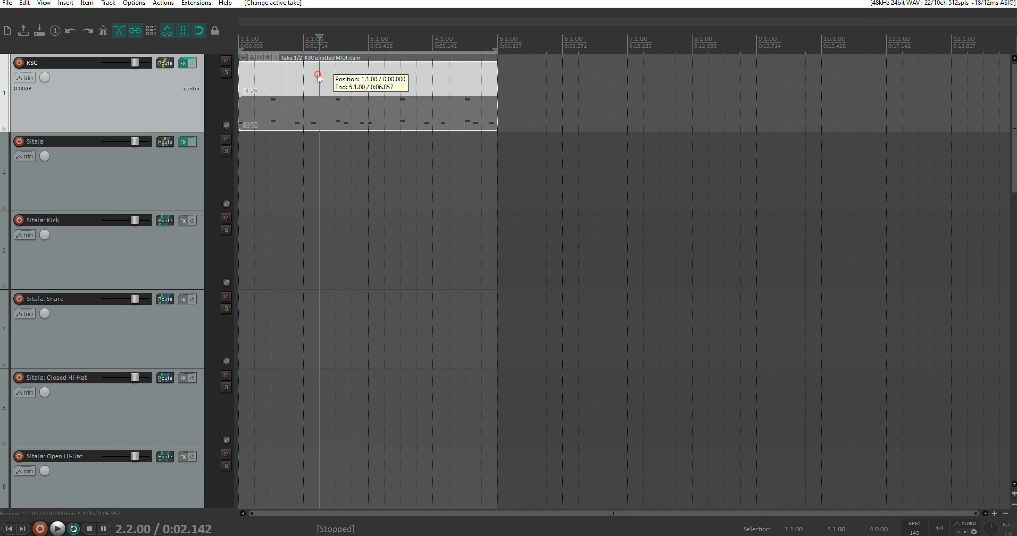
{"action": "left_click", "coordinate": [241, 37]}
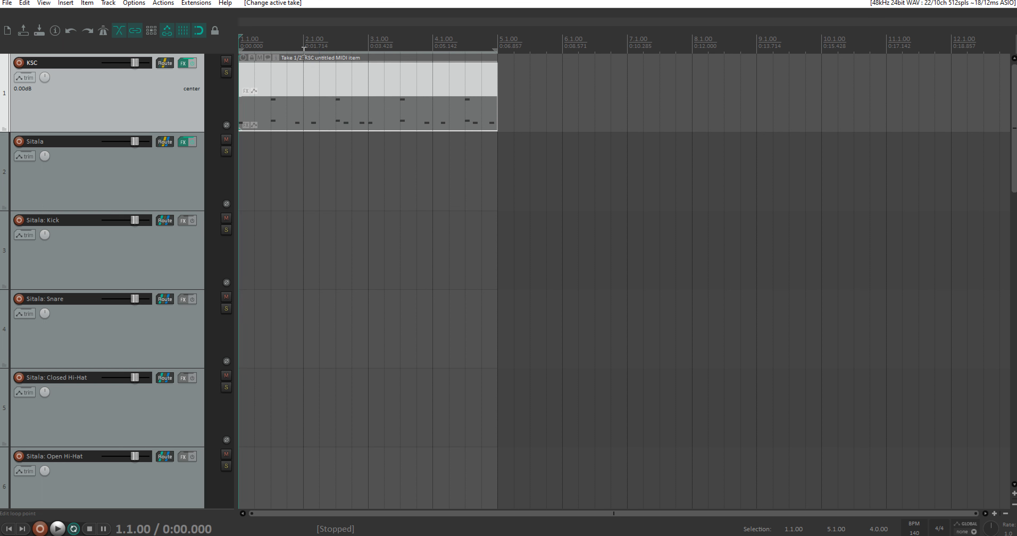
Step: Bypass the KSC track's FX chain and play the empty take to compare it without the sequencer
{"action": "left_click", "coordinate": [193, 63]}
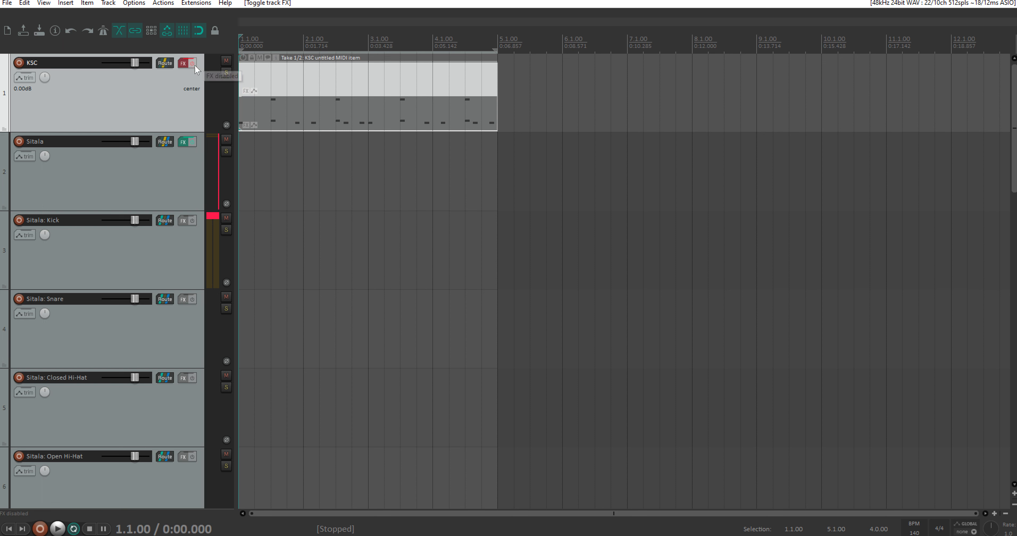
{"action": "left_click", "coordinate": [181, 63]}
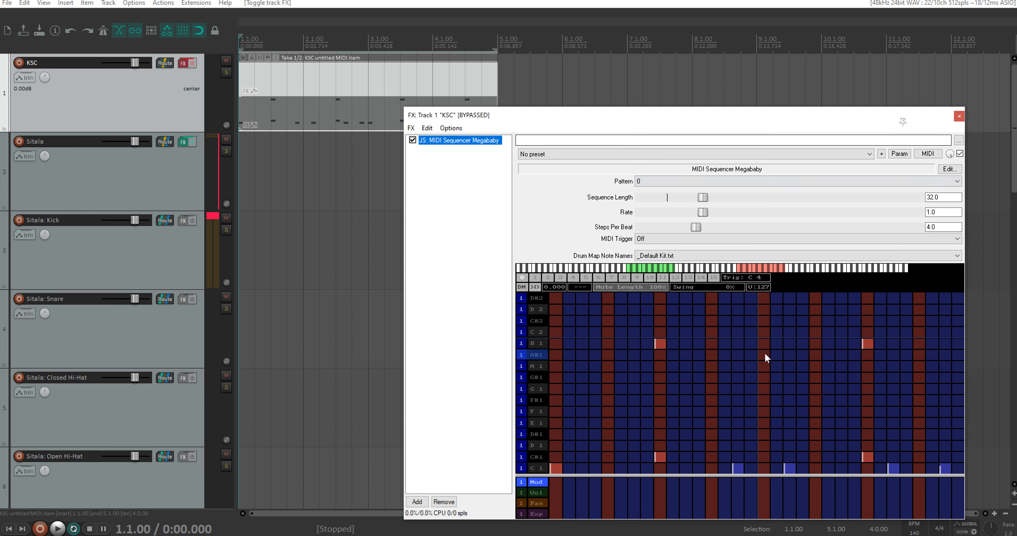
{"action": "left_click", "coordinate": [959, 116]}
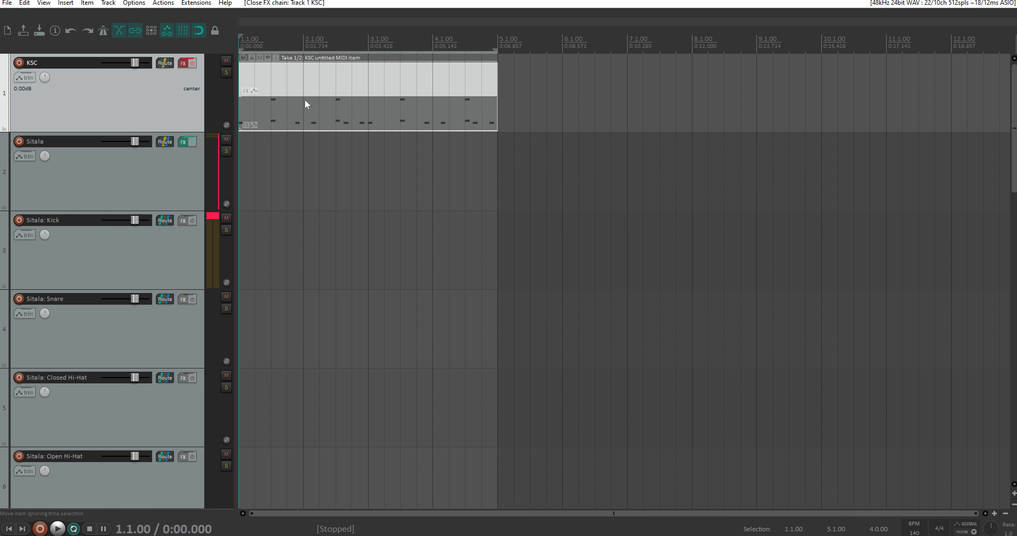
{"action": "key", "text": "space"}
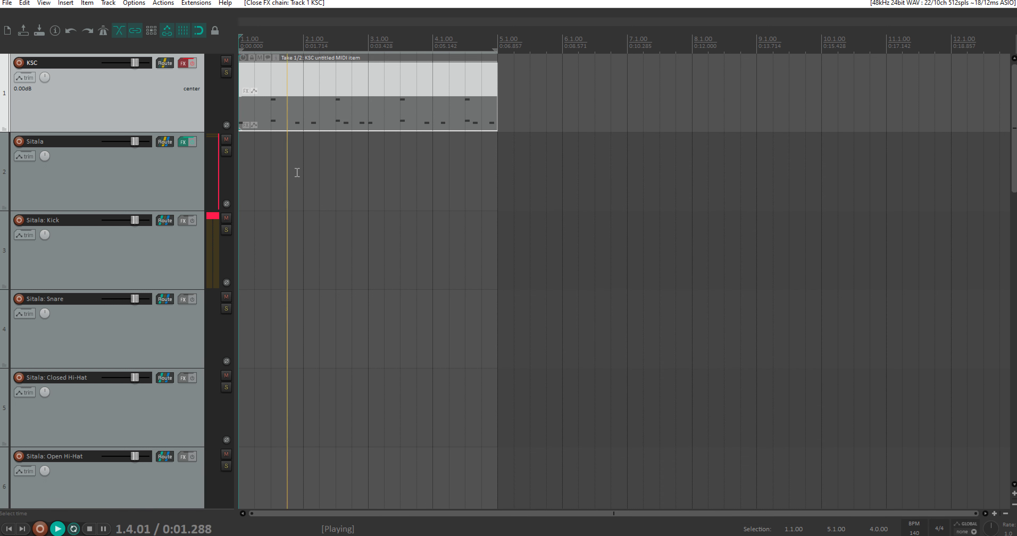
{"action": "key", "text": "space"}
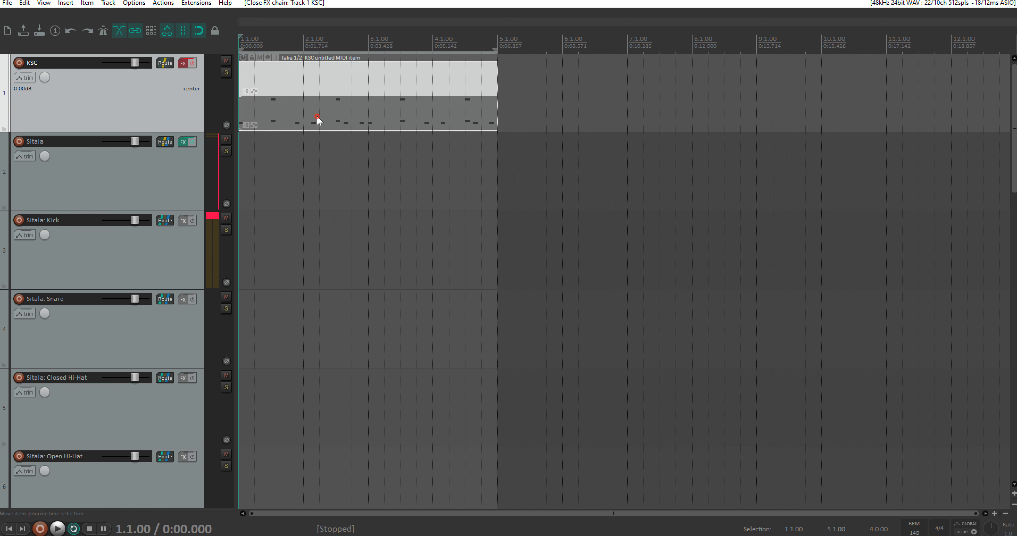
Step: Make the rendered take 2 active on the KSC track and play it from the project start
{"action": "left_click", "coordinate": [318, 120]}
{"action": "key", "text": "Home"}
{"action": "key", "text": "space"}
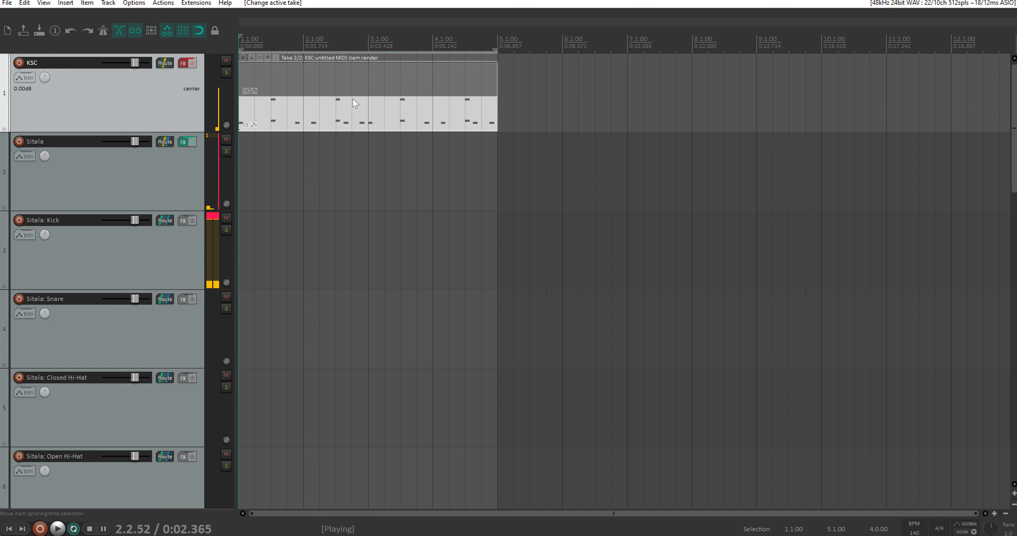
Step: Stop playback and cycle repeatedly between the empty take and the rendered take of the KSC item to compare them
{"action": "key", "text": "space"}
{"action": "left_click_drag", "start_coordinate": [411, 115], "coordinate": [302, 71]}
{"action": "left_click", "coordinate": [302, 71]}
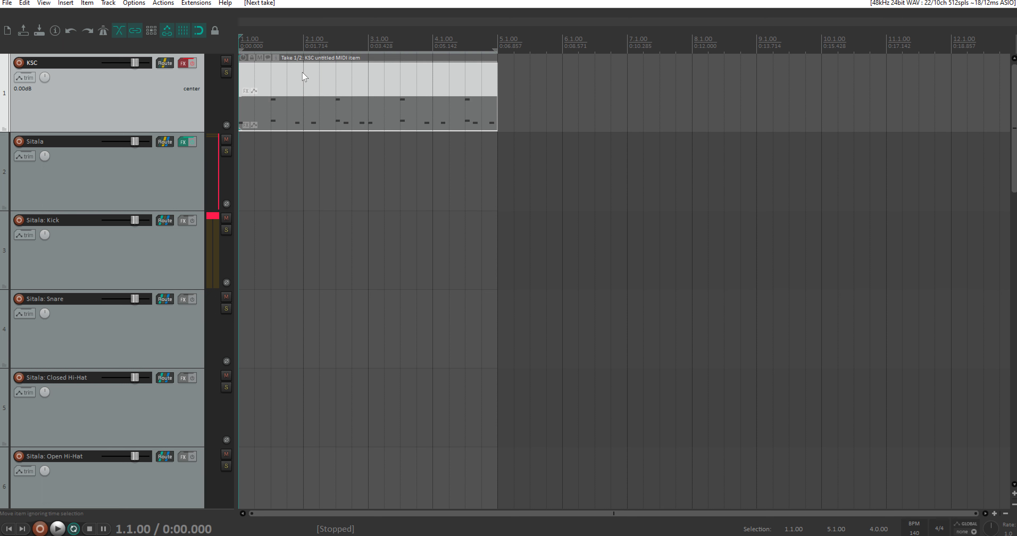
{"action": "key", "text": "t"}
{"action": "key", "text": "t"}
{"action": "key", "text": "t"}
{"action": "key", "text": "t"}
{"action": "key", "text": "t"}
{"action": "key", "text": "t"}
{"action": "key", "text": "t"}
{"action": "key", "text": "t"}
{"action": "key", "text": "t"}
{"action": "key", "text": "t"}
{"action": "key", "text": "t"}
{"action": "key", "text": "t"}
{"action": "key", "text": "t"}
{"action": "key", "text": "t"}
{"action": "key", "text": "t"}
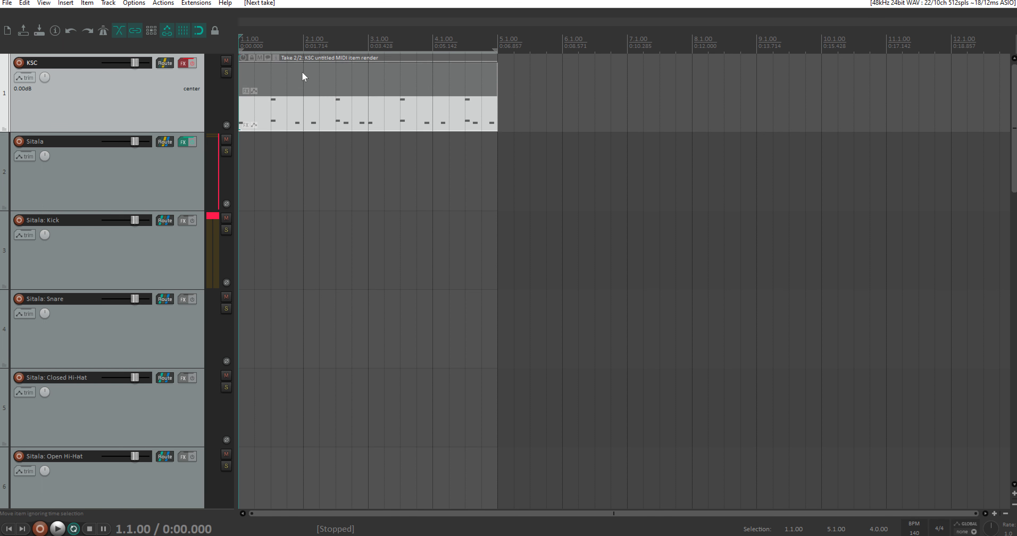
{"action": "key", "text": "t"}
{"action": "key", "text": "t"}
{"action": "key", "text": "t"}
{"action": "key", "text": "t"}
Step: Crop the KSC item to its active rendered take 2 so only that take is kept
{"action": "left_click_drag", "start_coordinate": [435, 187], "coordinate": [331, 75]}
{"action": "right_click", "coordinate": [367, 93]}
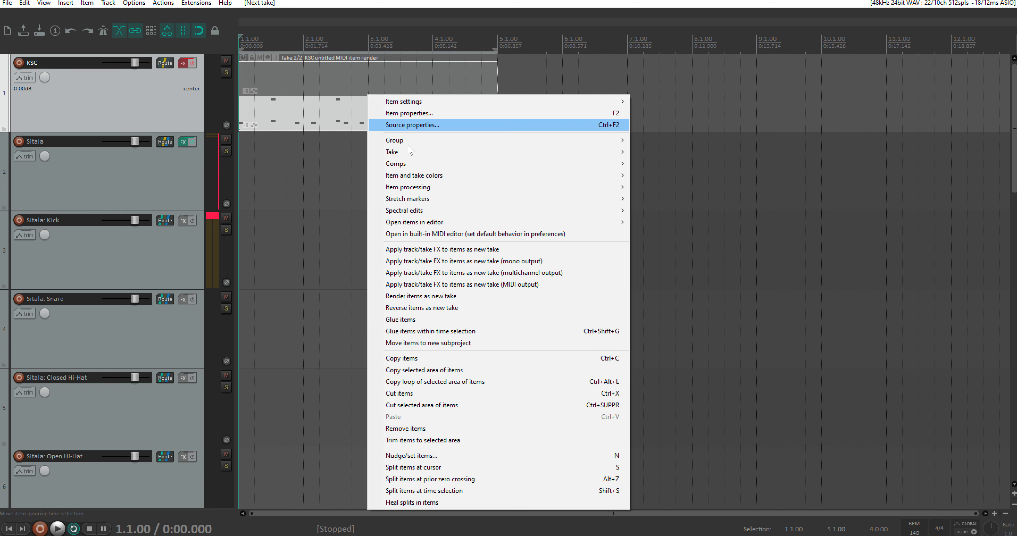
{"action": "mouse_move", "coordinate": [409, 153]}
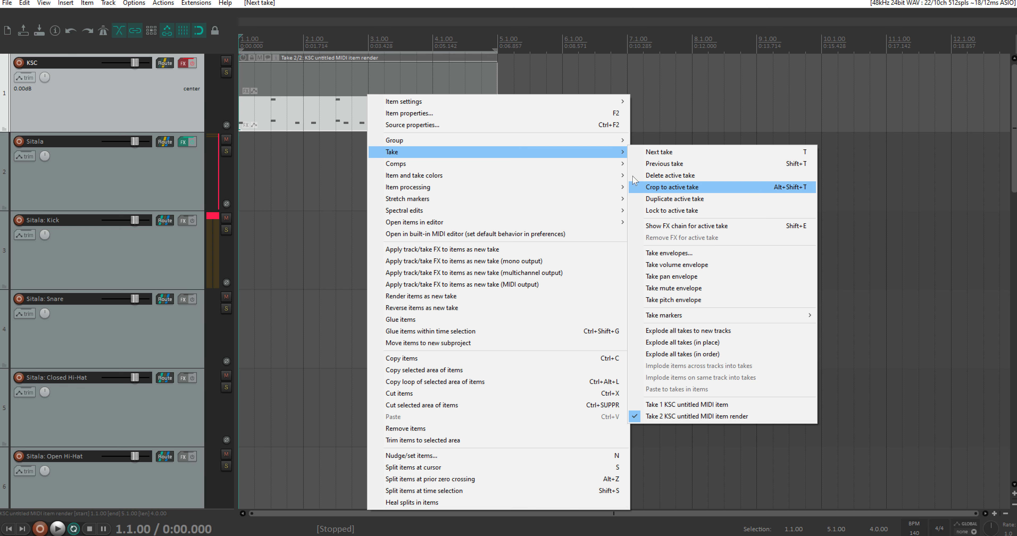
{"action": "left_click", "coordinate": [357, 155]}
{"action": "left_click", "coordinate": [325, 115]}
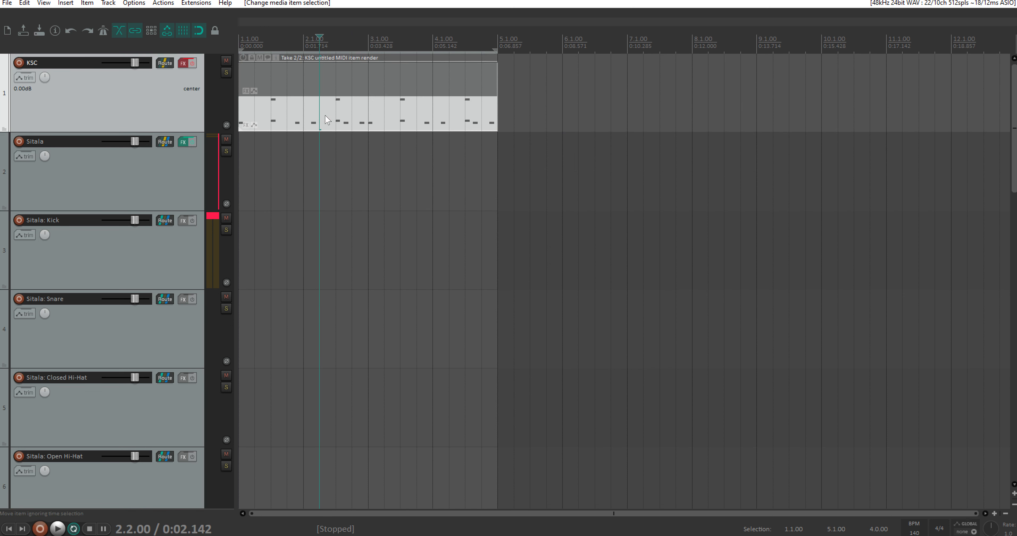
{"action": "key", "text": "t"}
{"action": "key", "text": "t"}
{"action": "key", "text": "alt+shift+t"}
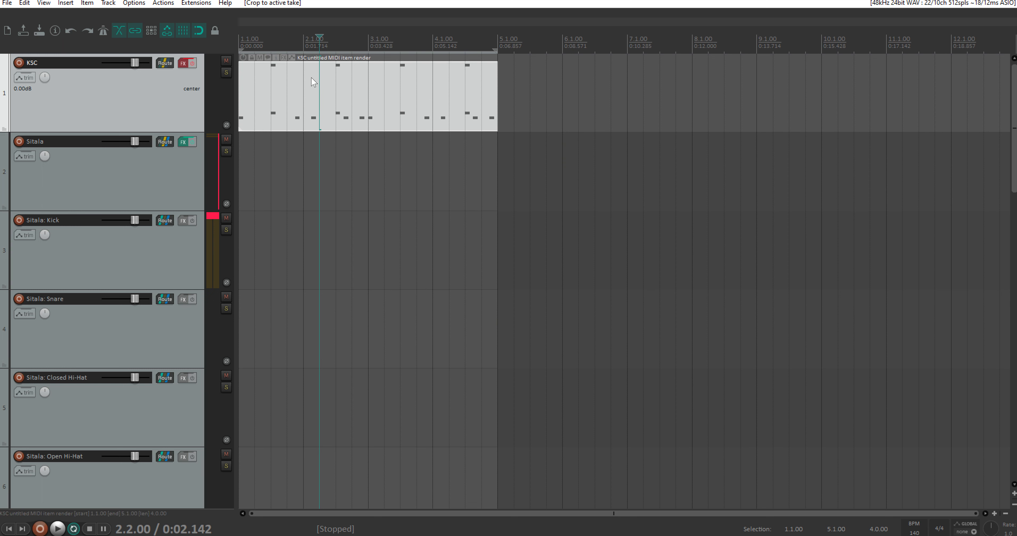
Step: Return the edit cursor to 1.1.00 and duplicate the KSC track
{"action": "left_click", "coordinate": [245, 41]}
{"action": "scroll", "coordinate": [204, 91], "scroll_direction": "down", "scroll_amount": 3}
{"action": "scroll", "coordinate": [204, 91], "scroll_direction": "up", "scroll_amount": 1}
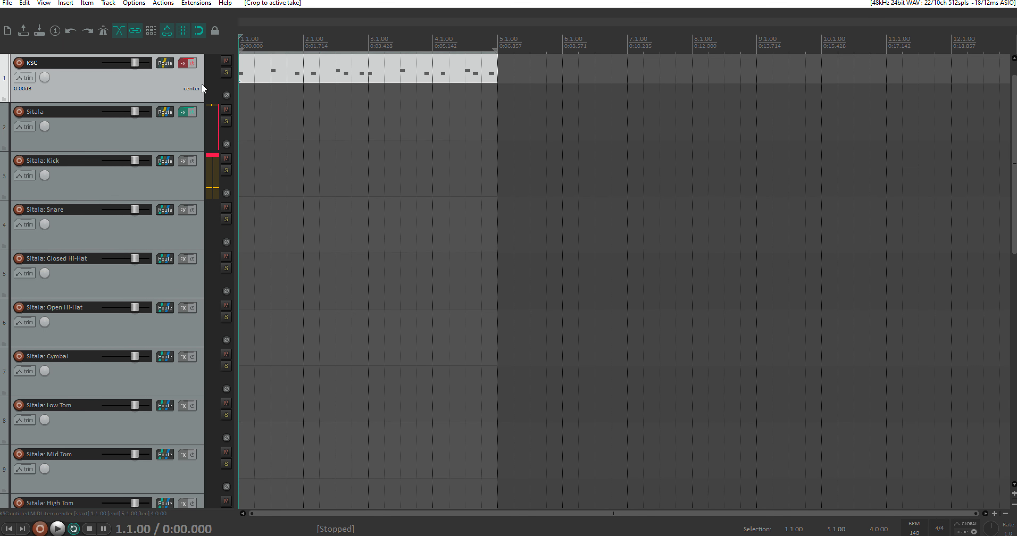
{"action": "scroll", "coordinate": [304, 111], "scroll_direction": "up", "scroll_amount": 1}
{"action": "scroll", "coordinate": [304, 113], "scroll_direction": "up", "scroll_amount": 1}
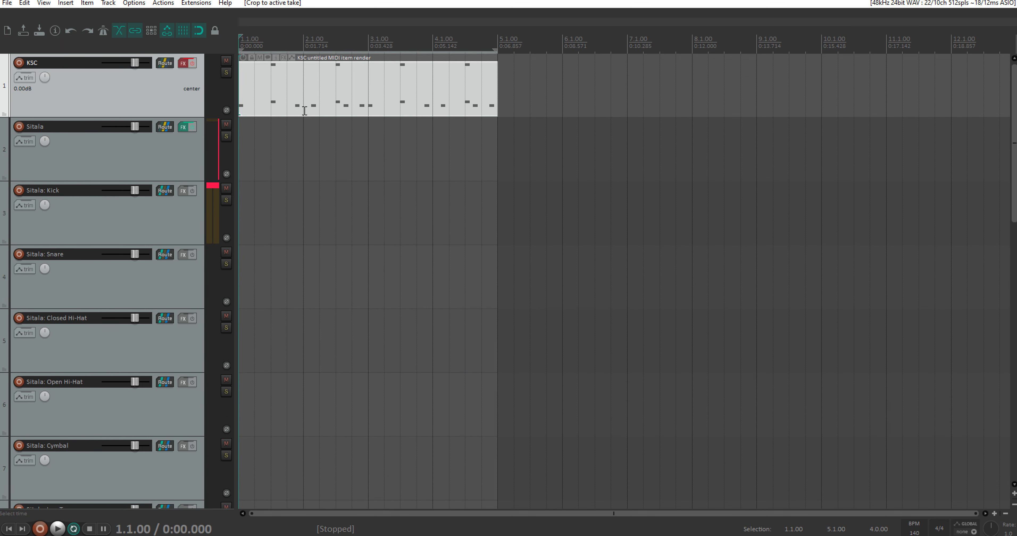
{"action": "right_click", "coordinate": [187, 74]}
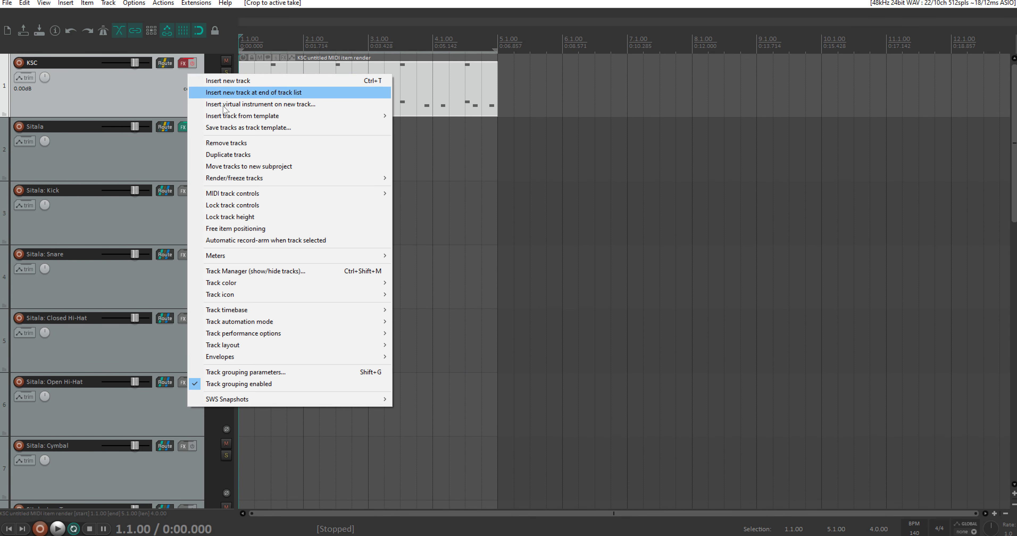
{"action": "left_click", "coordinate": [238, 155]}
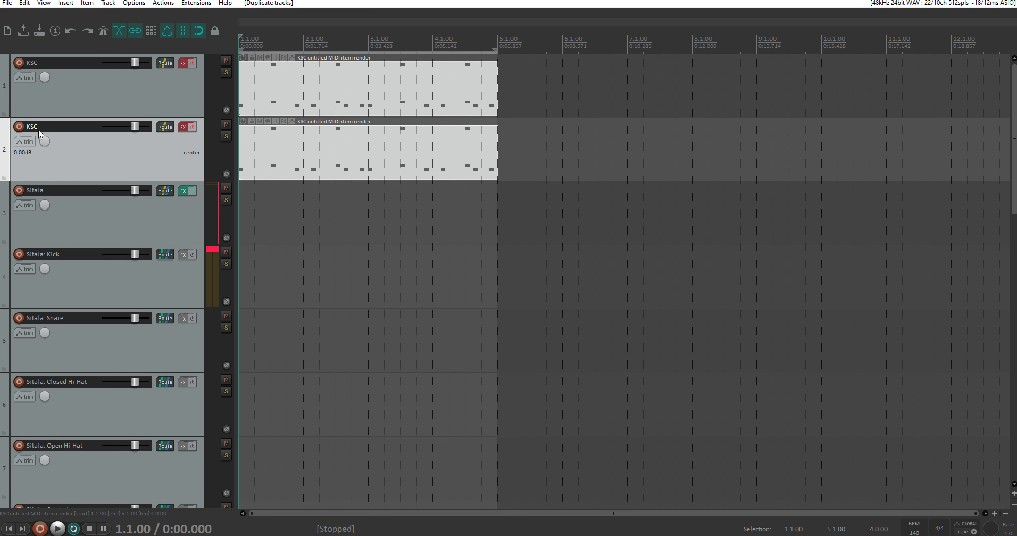
Step: Remove MIDI Sequencer Megababy from the duplicated KSC track's FX chain and close the FX window
{"action": "left_click", "coordinate": [184, 127]}
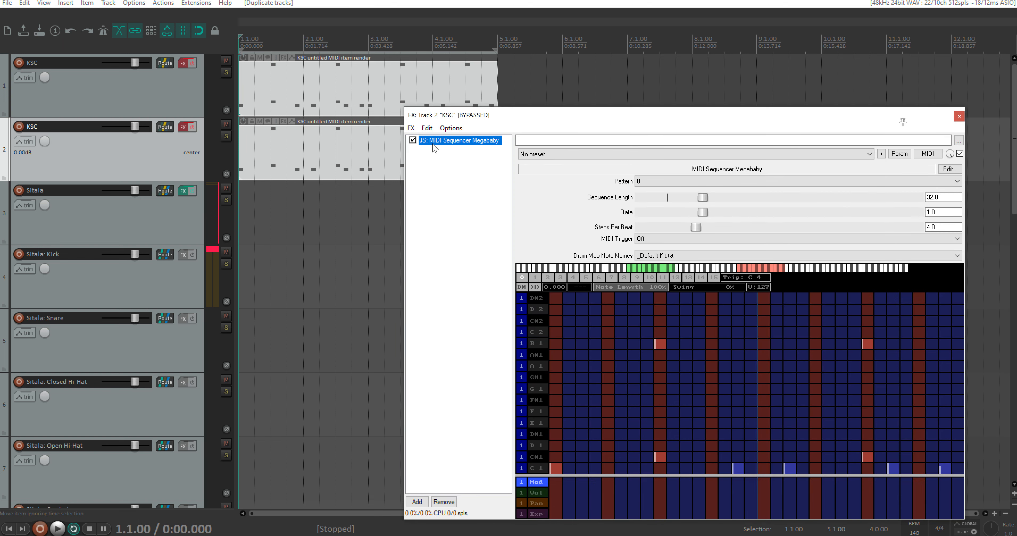
{"action": "left_click", "coordinate": [443, 501]}
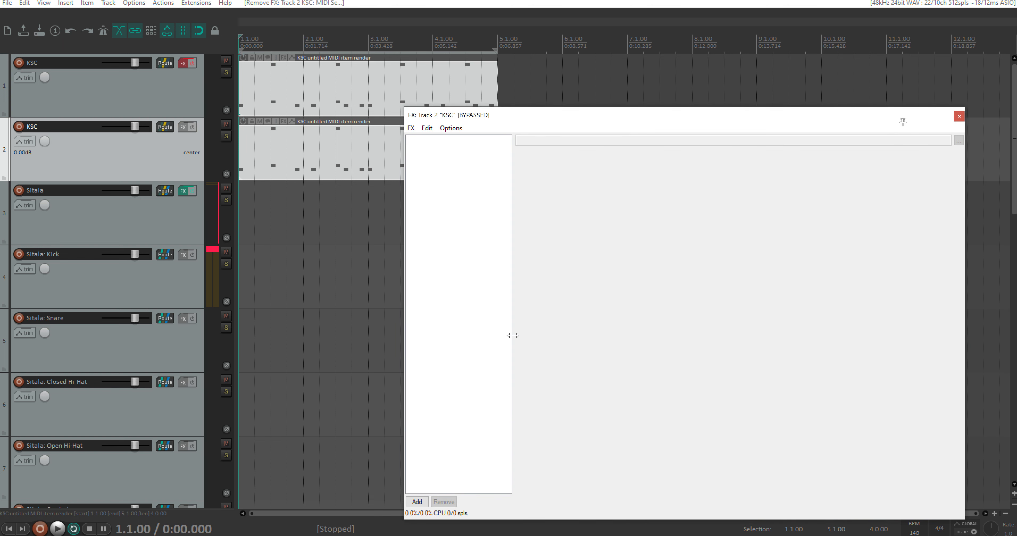
{"action": "left_click", "coordinate": [959, 116]}
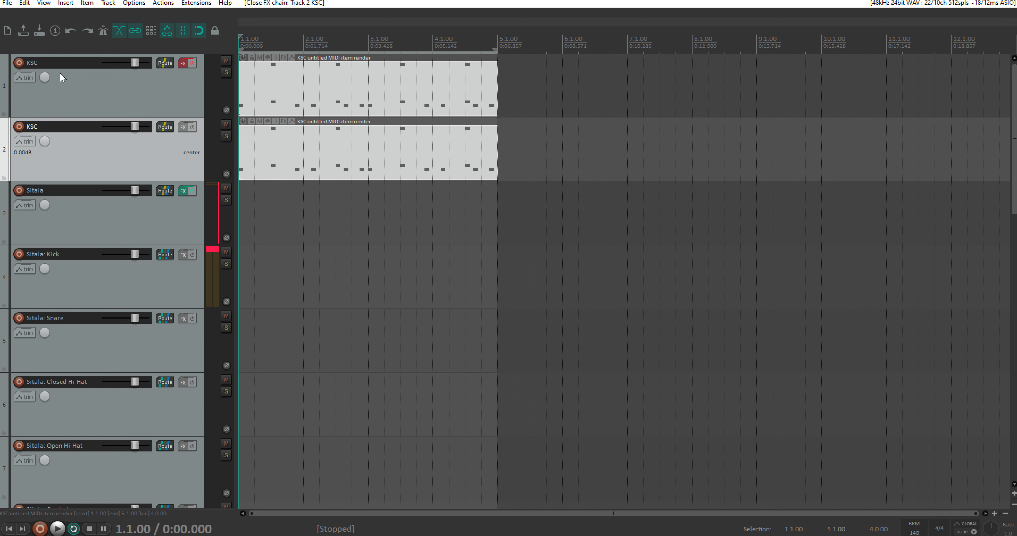
Step: Rename the first KSC track to HH and delete its MIDI item
{"action": "double_click", "coordinate": [43, 63]}
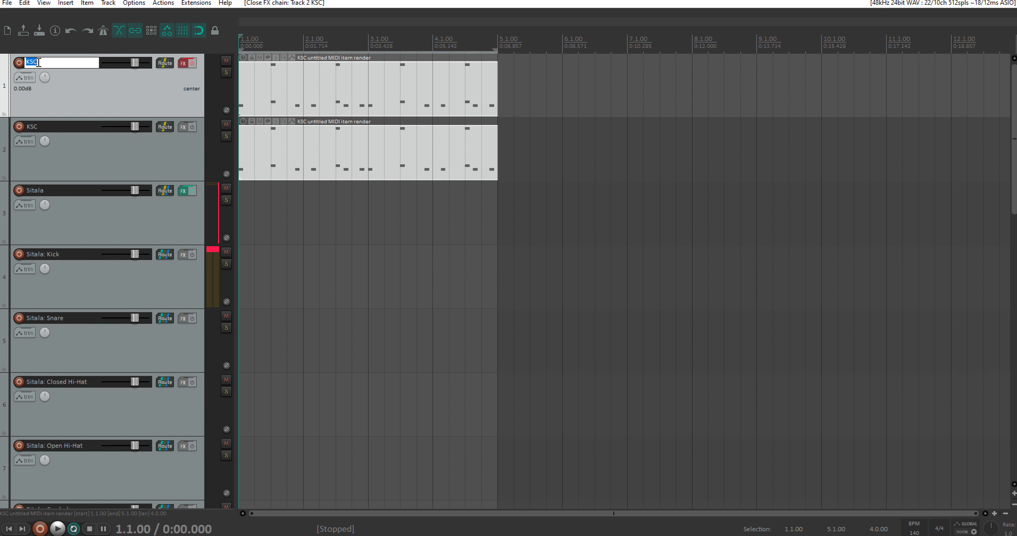
{"action": "type", "text": "HH"}
{"action": "key", "text": "Return"}
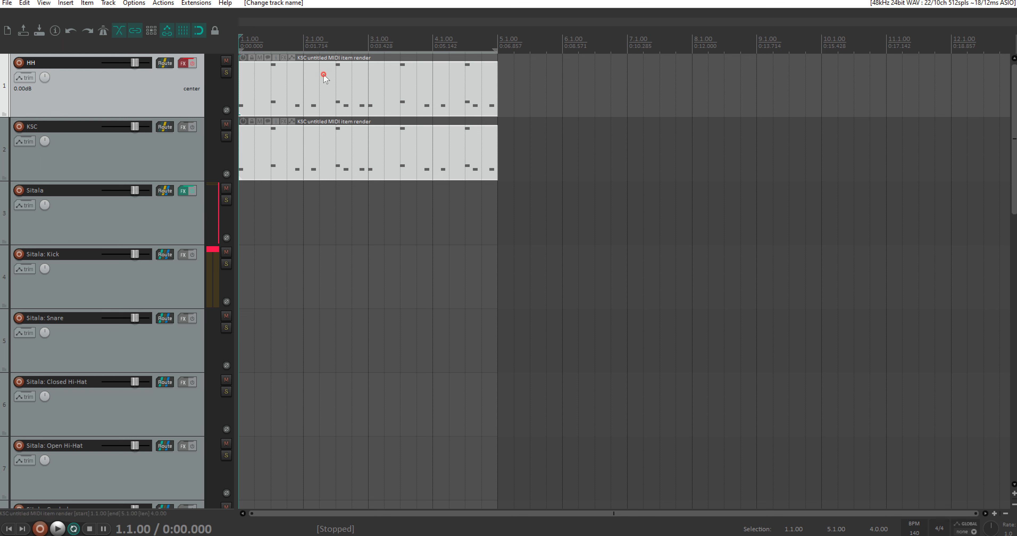
{"action": "left_click", "coordinate": [321, 94]}
{"action": "key", "text": "Delete"}
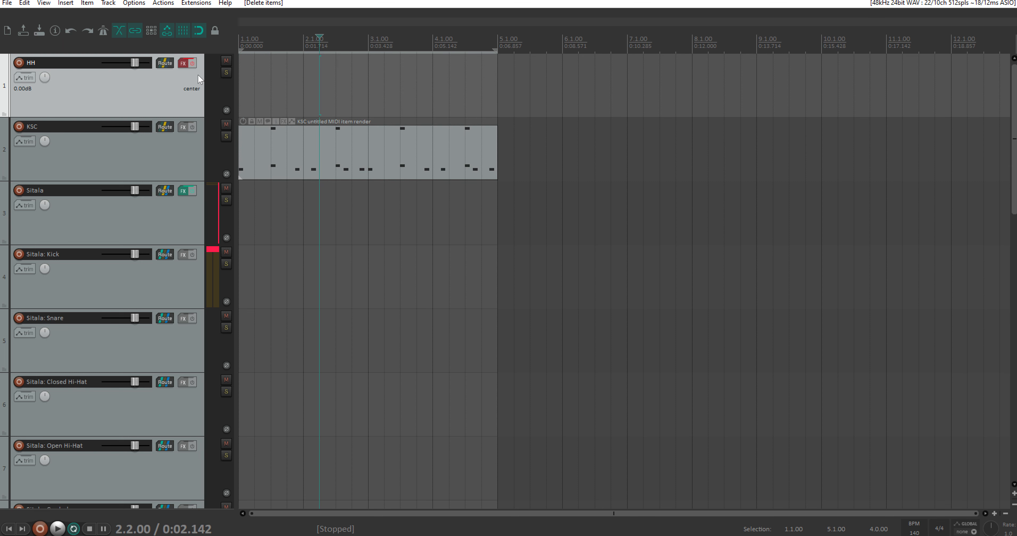
Step: Re-enable the HH track's FX and clear all existing notes on C 1, C#1 and B 1 from its Megababy sequencer
{"action": "left_click", "coordinate": [192, 63]}
{"action": "left_click", "coordinate": [183, 63]}
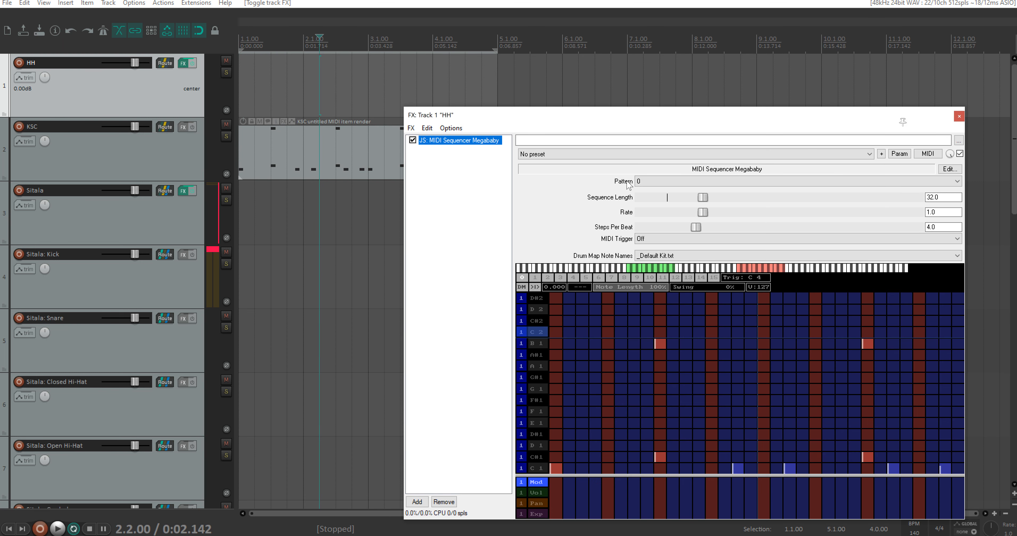
{"action": "left_click_drag", "start_coordinate": [687, 116], "coordinate": [571, 66]}
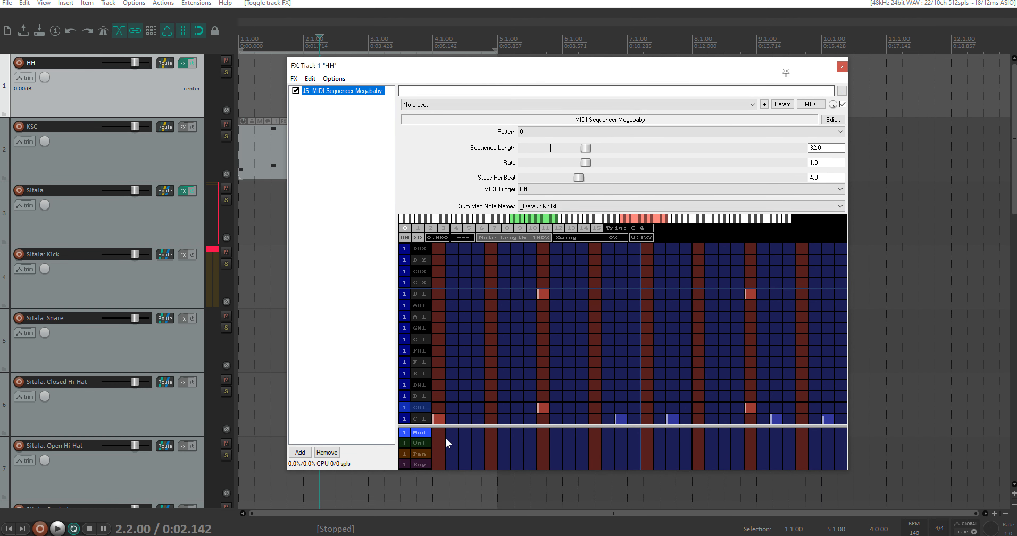
{"action": "left_click", "coordinate": [439, 420]}
{"action": "left_click", "coordinate": [545, 406]}
{"action": "left_click", "coordinate": [547, 295]}
{"action": "left_click", "coordinate": [619, 417]}
{"action": "left_click", "coordinate": [671, 416]}
{"action": "left_click", "coordinate": [747, 406]}
{"action": "left_click", "coordinate": [750, 294]}
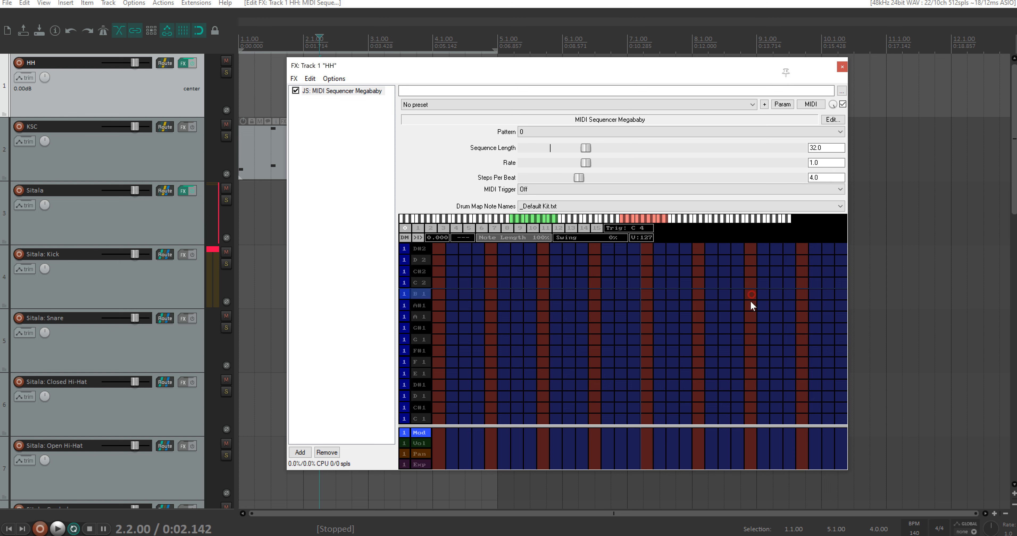
Step: Set the Sequence Length of the HH track's Megababy sequencer to 16
{"action": "double_click", "coordinate": [829, 149]}
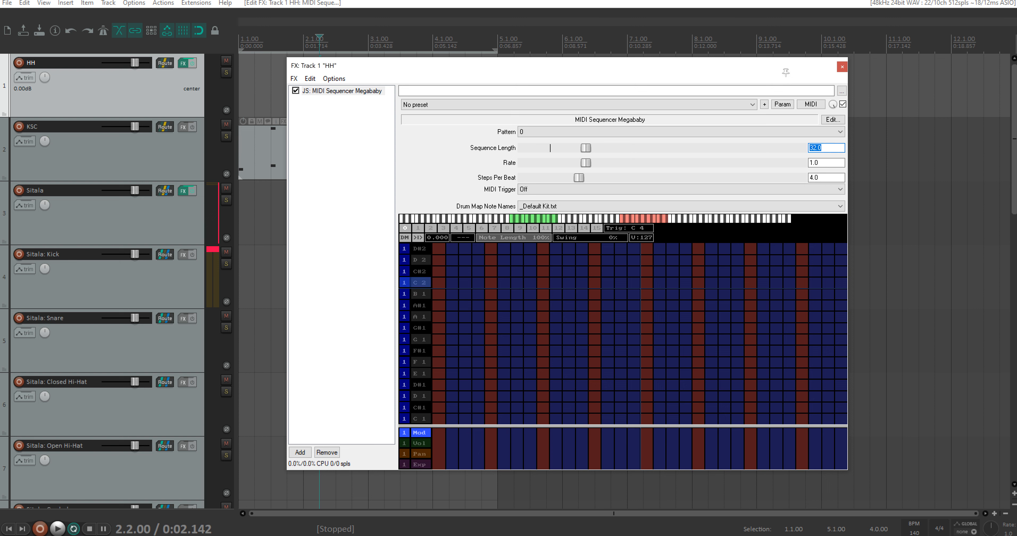
{"action": "type", "text": "16"}
{"action": "key", "text": "Return"}
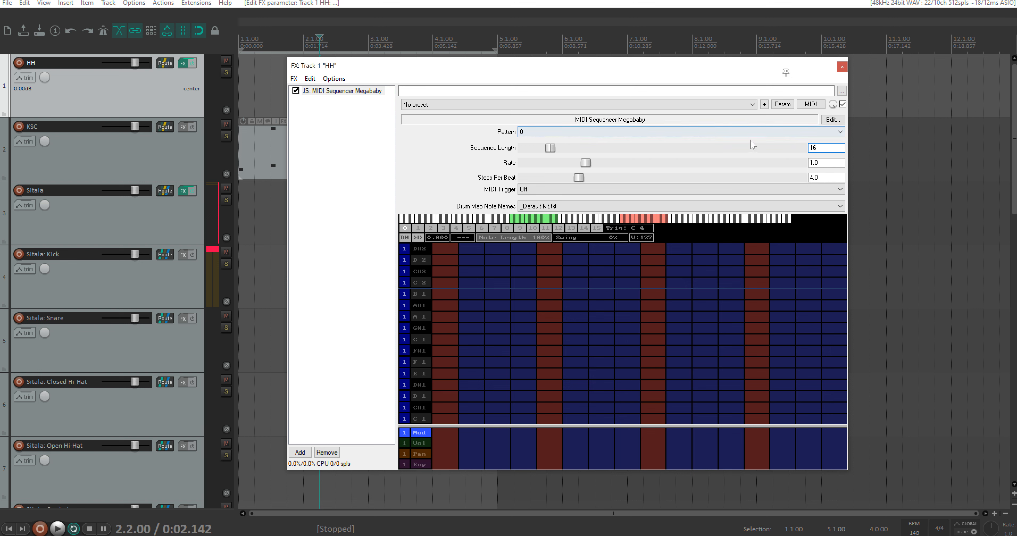
Step: Fill all 16 steps of the D 1 row with notes and play the pattern from the project start
{"action": "left_click_drag", "start_coordinate": [629, 73], "coordinate": [803, 77]}
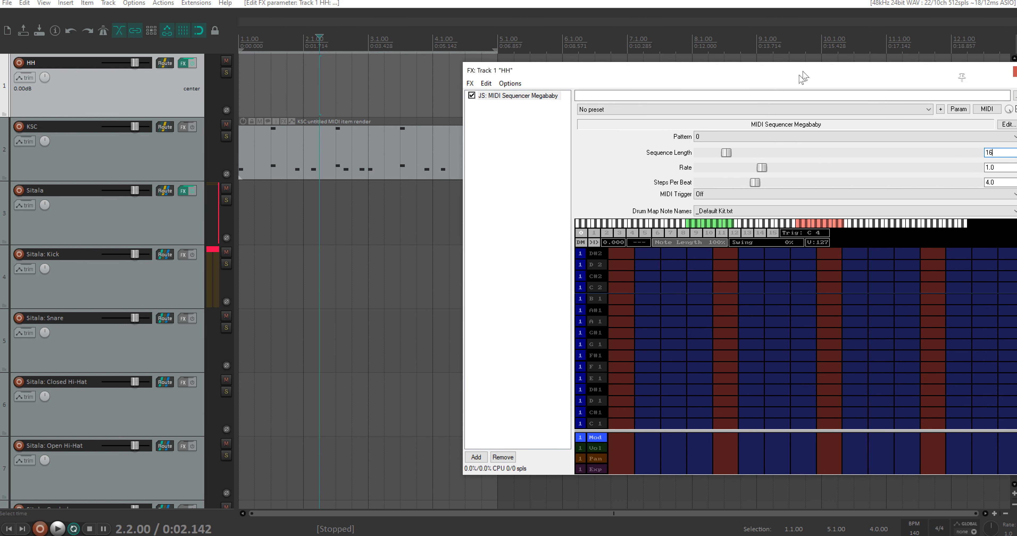
{"action": "left_click", "coordinate": [245, 44]}
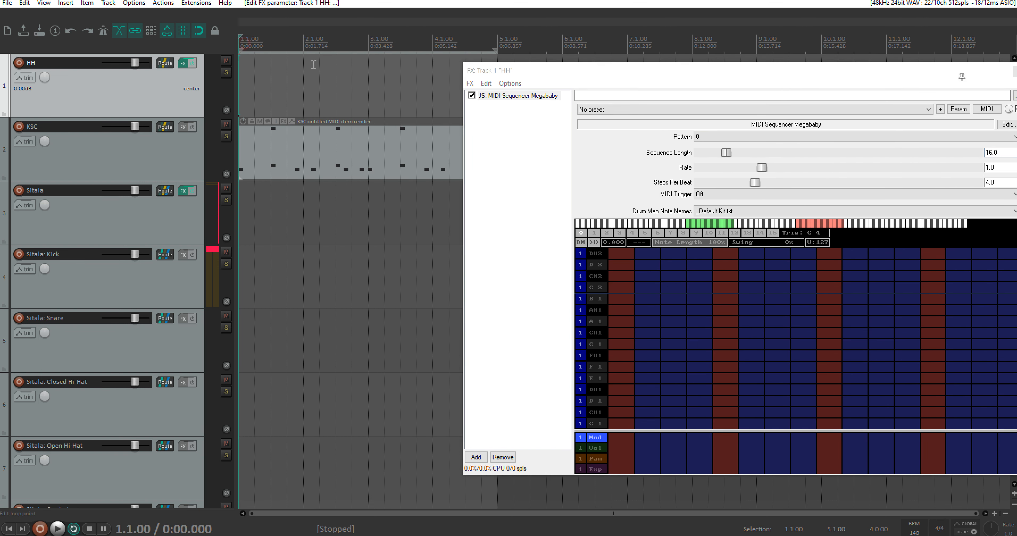
{"action": "left_click_drag", "start_coordinate": [700, 77], "coordinate": [525, 50]}
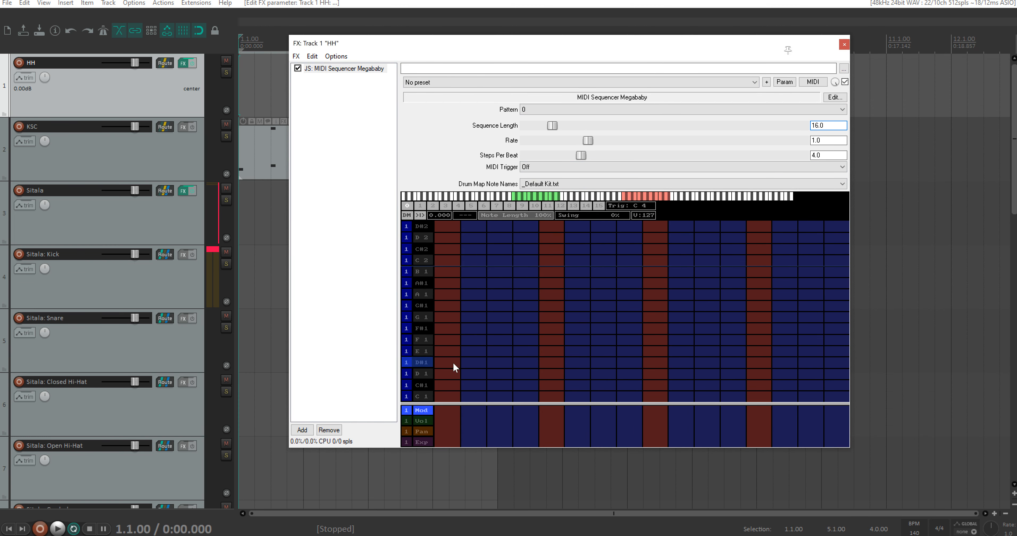
{"action": "left_click_drag", "start_coordinate": [447, 373], "coordinate": [892, 370]}
{"action": "key", "text": "space"}
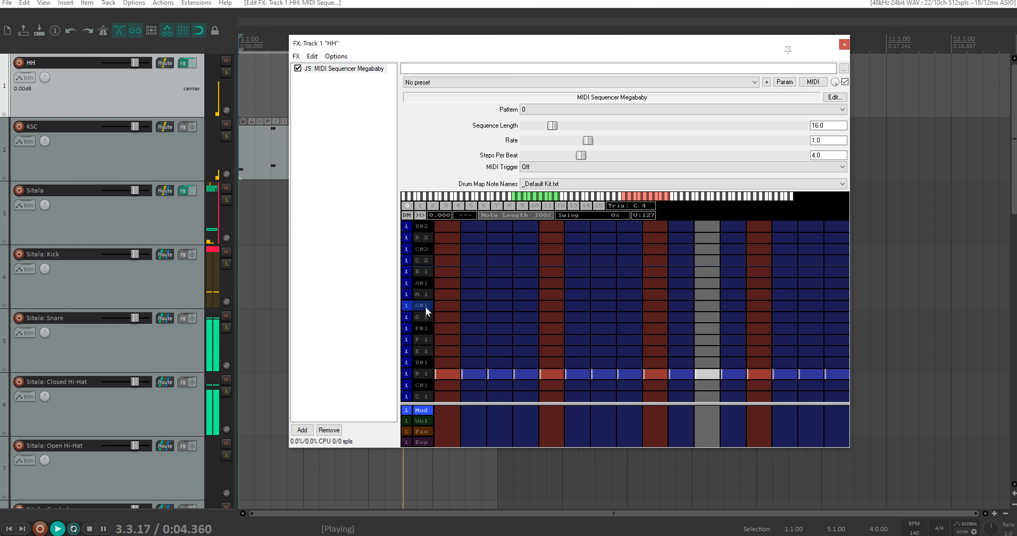
{"action": "key", "text": "space"}
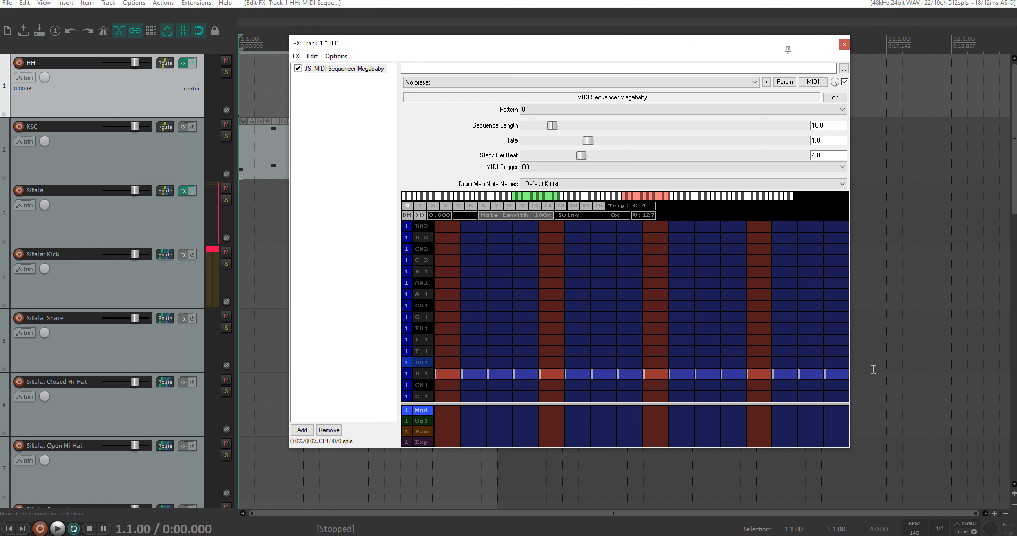
Step: Lower the velocities of the D 1 steps between the beats to about 67 and audition the hi-hat pattern
{"action": "left_click_drag", "start_coordinate": [602, 46], "coordinate": [619, 50]}
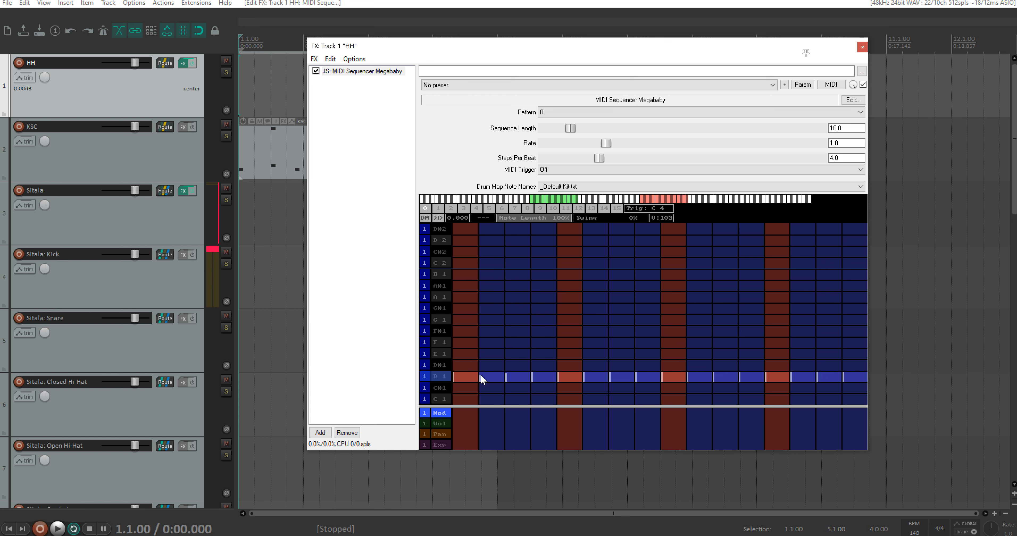
{"action": "left_click_drag", "start_coordinate": [482, 377], "coordinate": [538, 377]}
{"action": "left_click_drag", "start_coordinate": [591, 380], "coordinate": [591, 375]}
{"action": "left_click", "coordinate": [696, 378]}
{"action": "left_click", "coordinate": [799, 378]}
{"action": "key", "text": "space"}
{"action": "key", "text": "space"}
{"action": "left_click_drag", "start_coordinate": [495, 376], "coordinate": [494, 374]}
{"action": "key", "text": "space"}
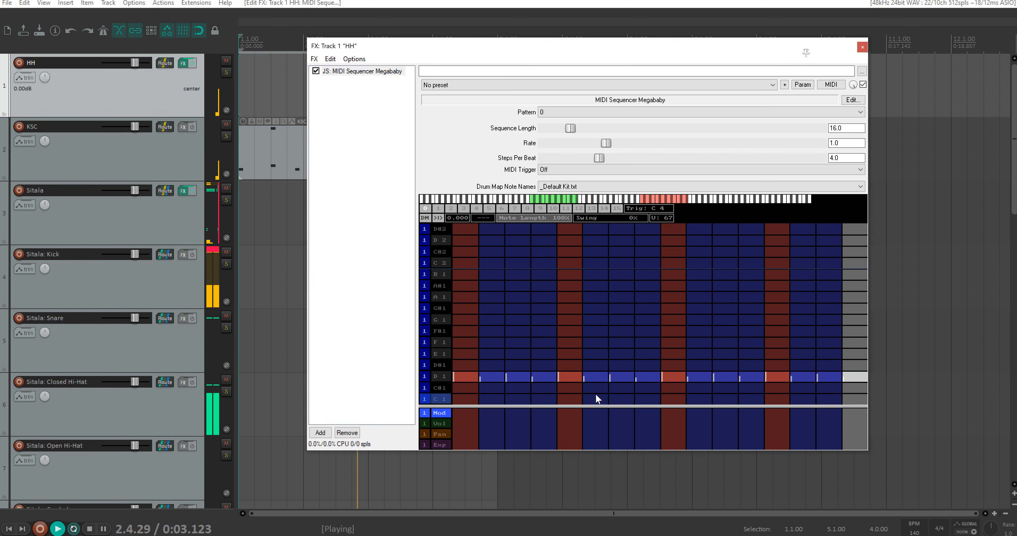
{"action": "key", "text": "space"}
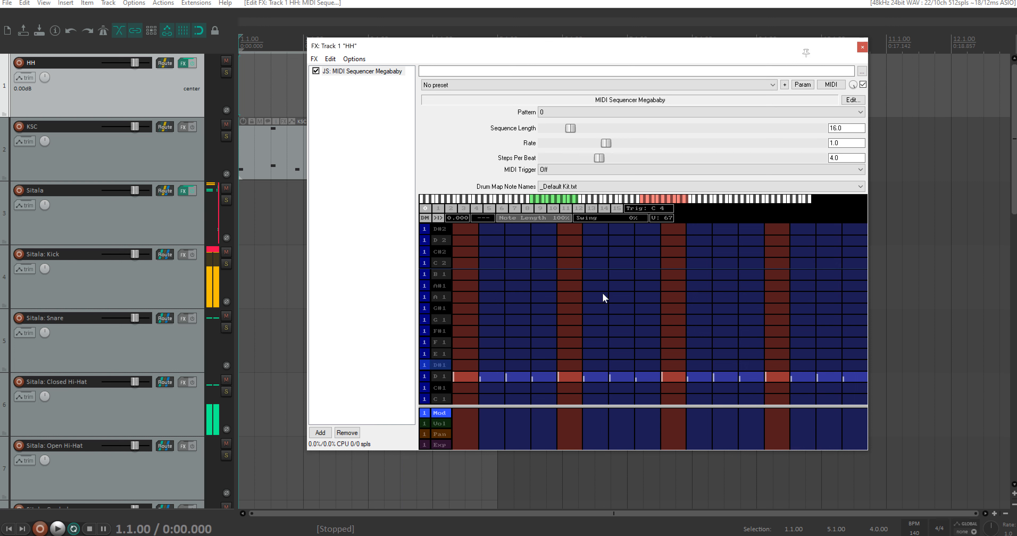
Step: Set the HH sequencer's Swing to 14% and play the pattern to hear it
{"action": "left_click_drag", "start_coordinate": [581, 218], "coordinate": [585, 218]}
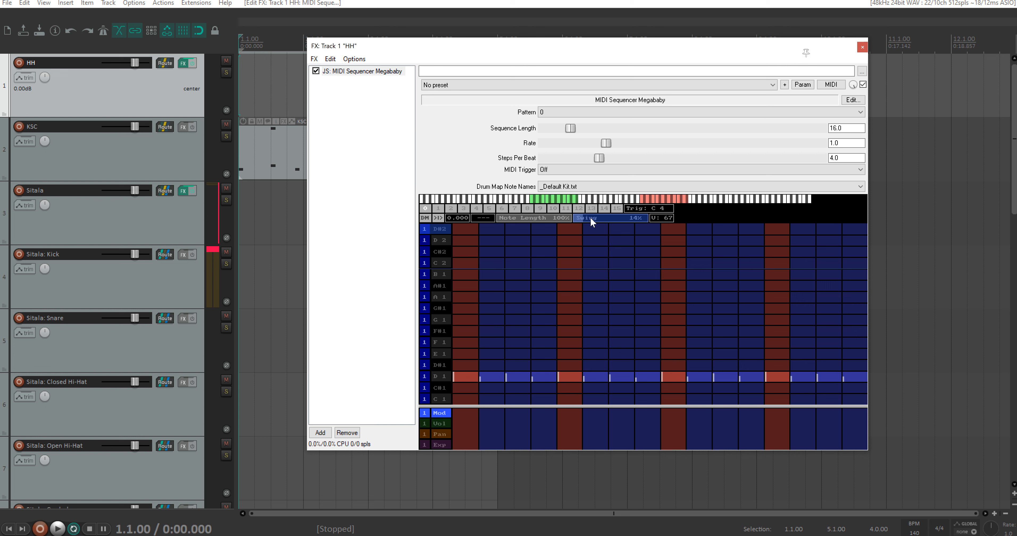
{"action": "key", "text": "space"}
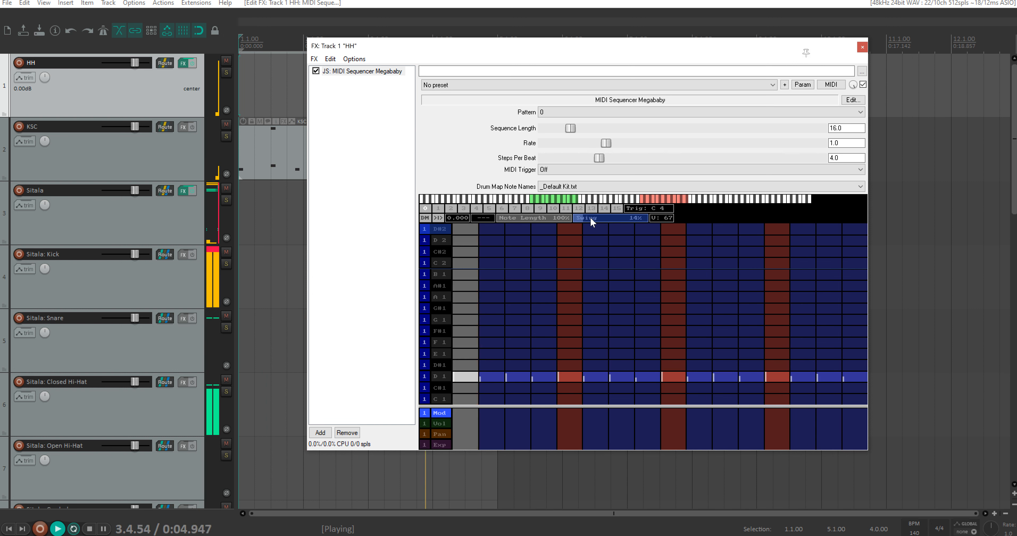
{"action": "key", "text": "space"}
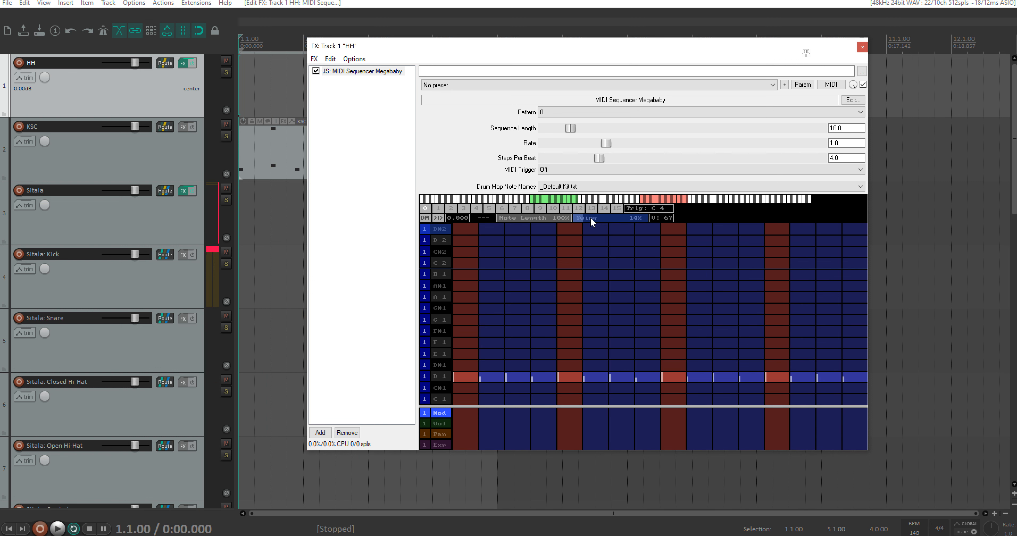
Step: Draw an empty MIDI item on the HH track spanning from bar 1 to bar 5
{"action": "left_click_drag", "start_coordinate": [558, 44], "coordinate": [765, 92]}
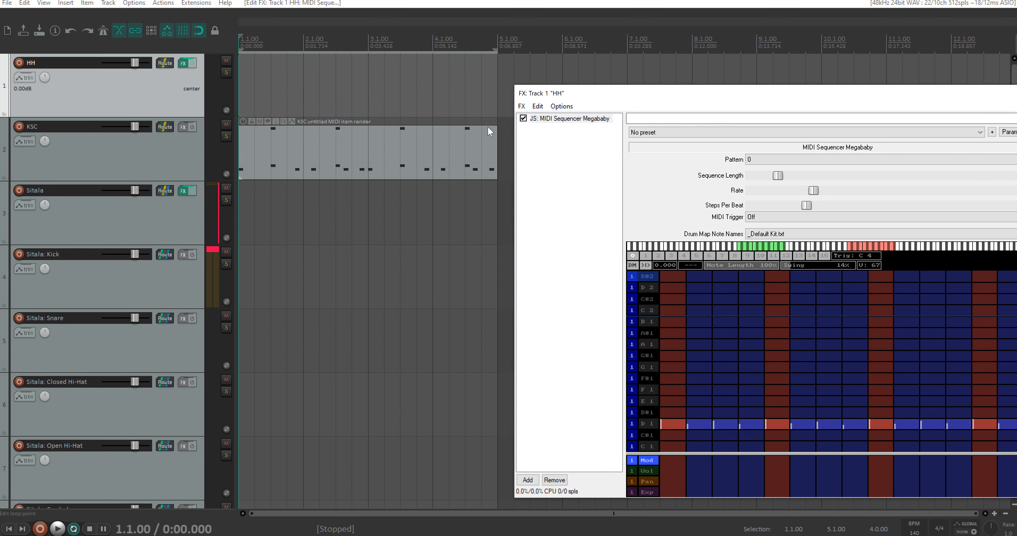
{"action": "left_click", "coordinate": [483, 84]}
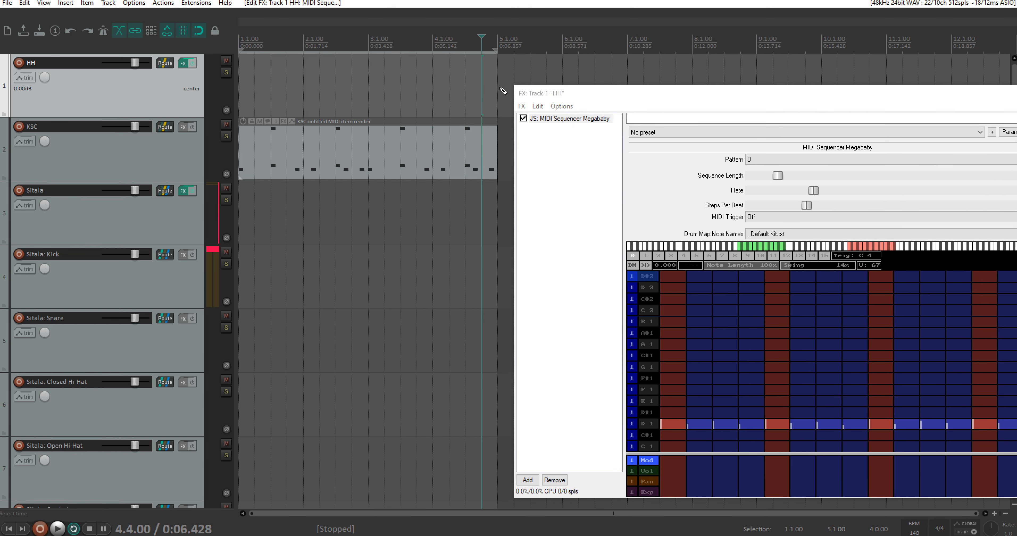
{"action": "left_click_drag", "start_coordinate": [497, 93], "coordinate": [239, 94]}
Step: Apply the HH track's FX to the new item as a MIDI-output take and crop the item to its active take
{"action": "left_click", "coordinate": [306, 76]}
{"action": "right_click", "coordinate": [306, 77]}
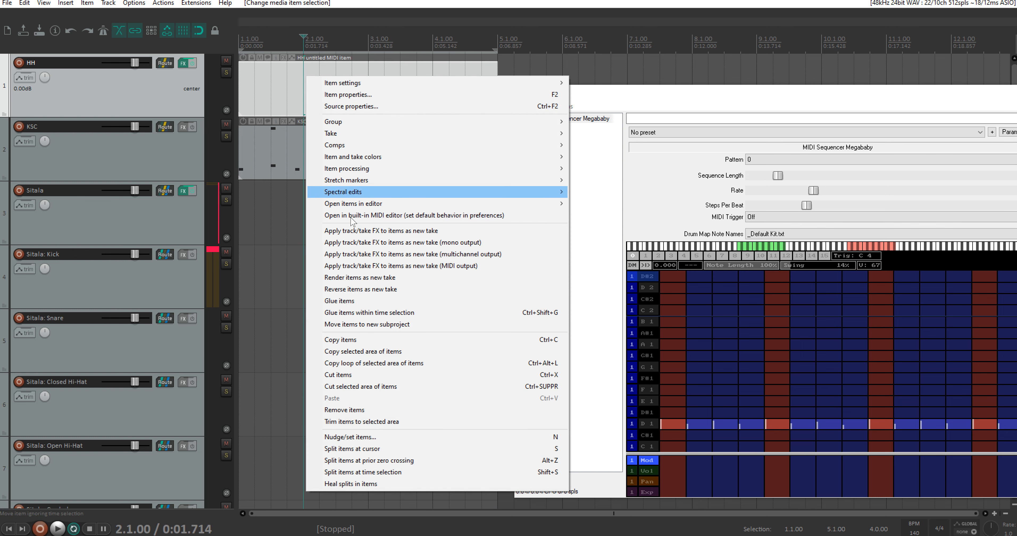
{"action": "left_click", "coordinate": [371, 266]}
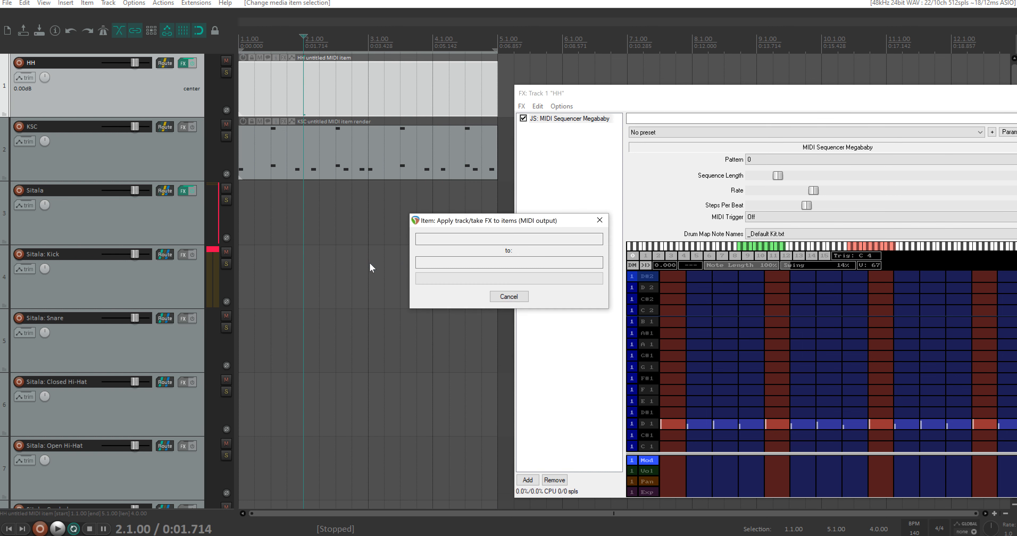
{"action": "key", "text": "alt+shift+t"}
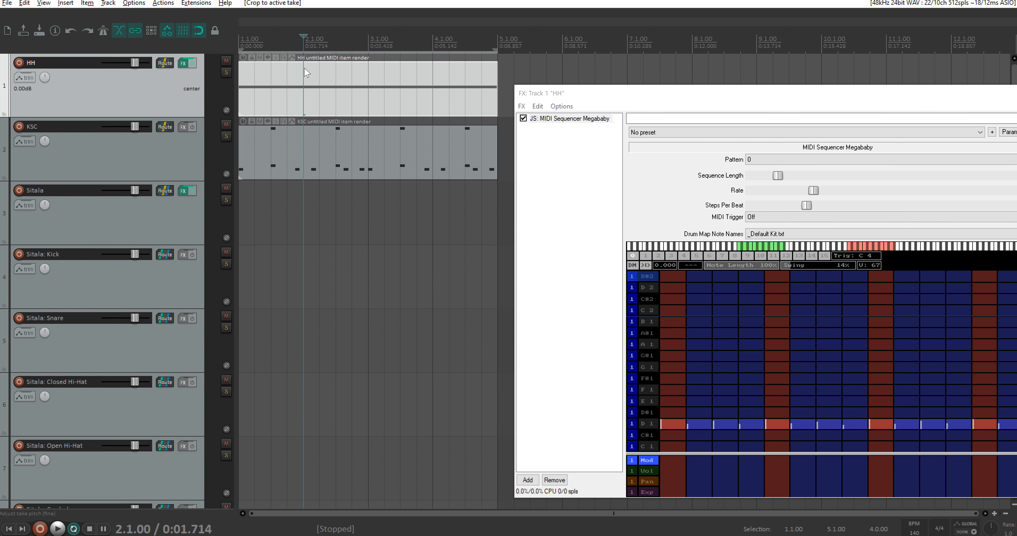
Step: Mute the rendered HH item and set the HH sequencer's Rate to 0.5
{"action": "left_click_drag", "start_coordinate": [608, 94], "coordinate": [460, 93]}
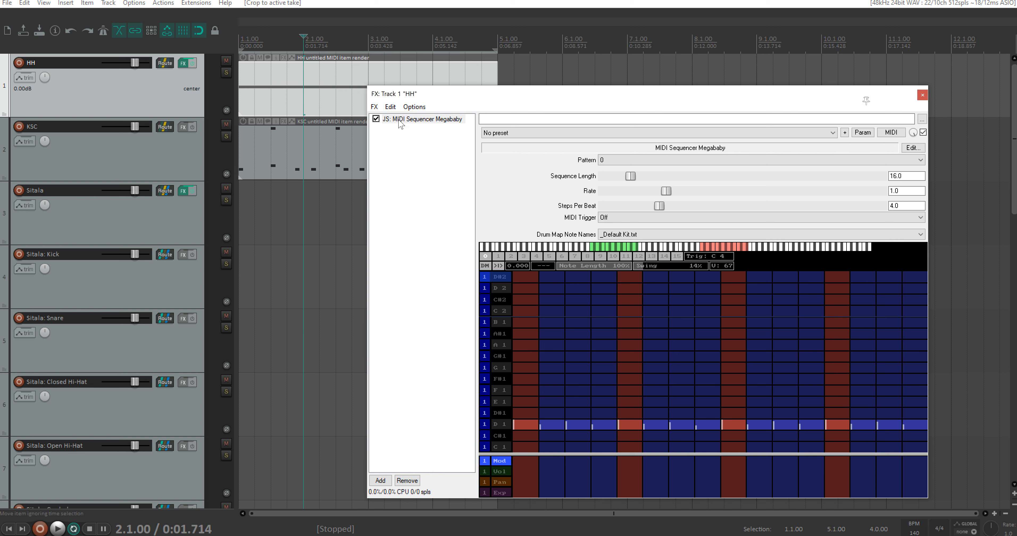
{"action": "left_click", "coordinate": [259, 58]}
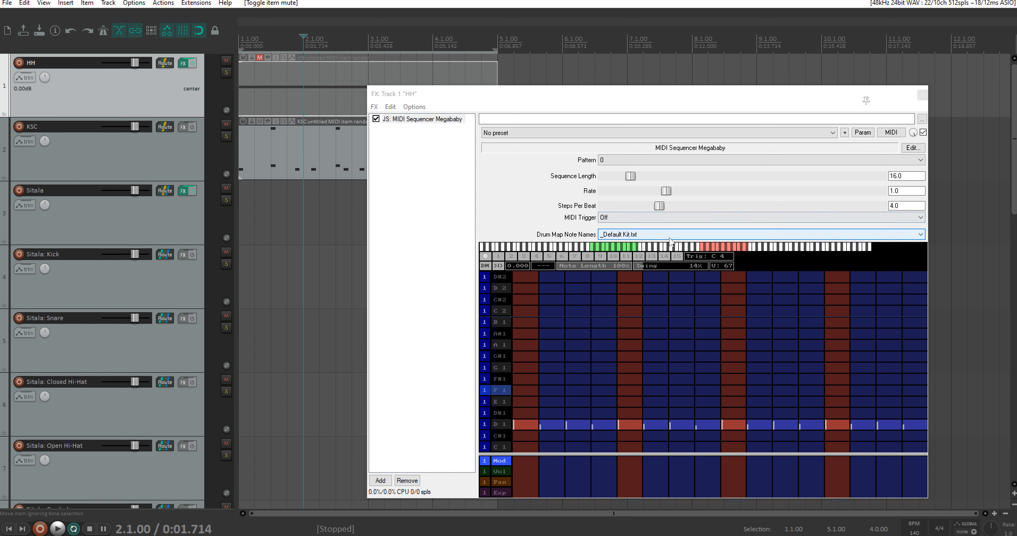
{"action": "left_click_drag", "start_coordinate": [901, 194], "coordinate": [843, 194]}
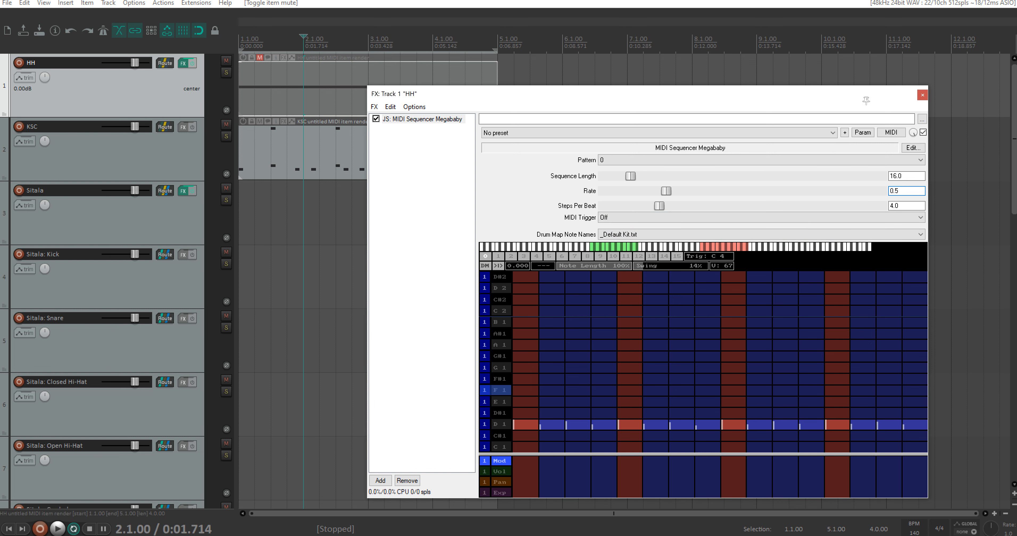
{"action": "type", "text": "0.5"}
{"action": "key", "text": "Return"}
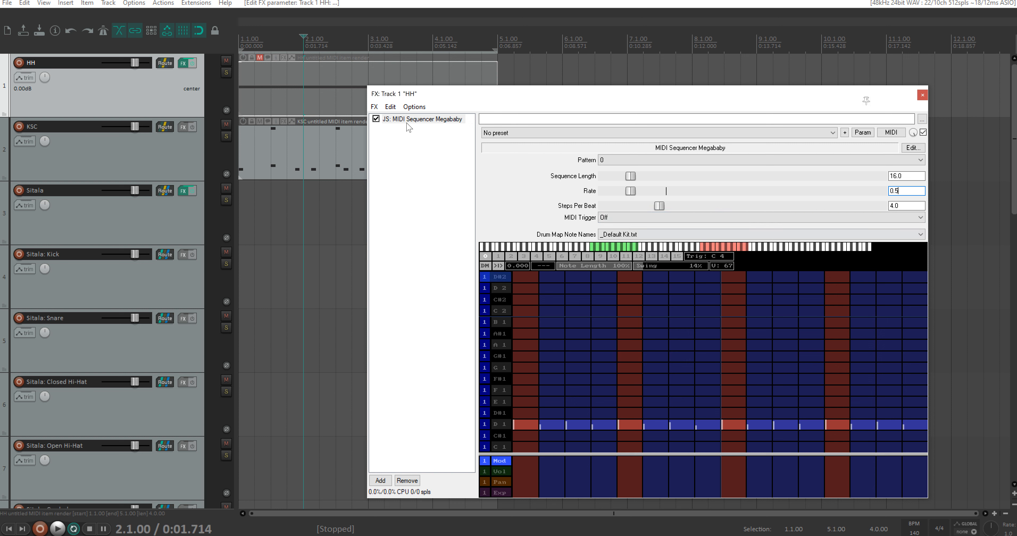
Step: Play the pattern from the project start and set the HH sequencer's Swing to 7%
{"action": "left_click", "coordinate": [240, 49]}
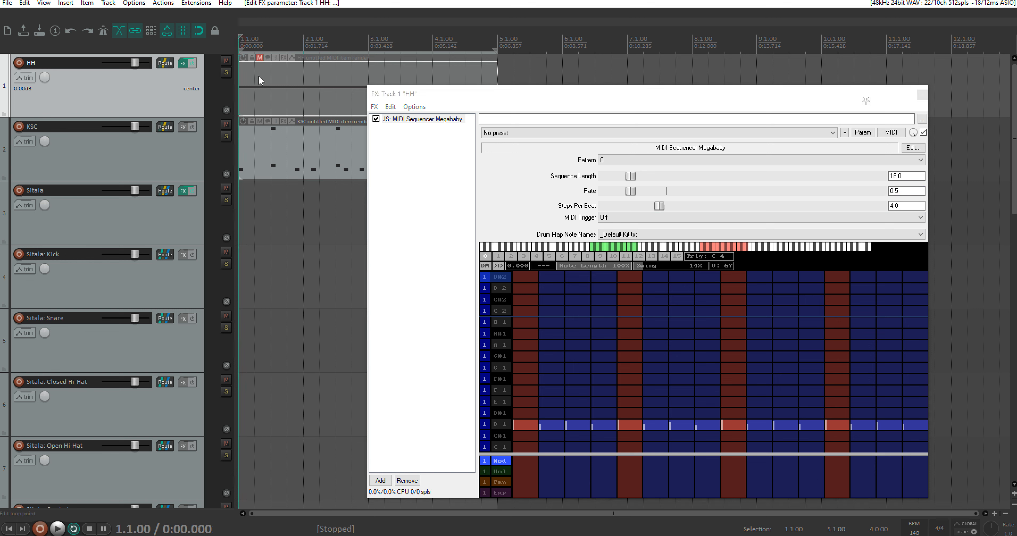
{"action": "key", "text": "space"}
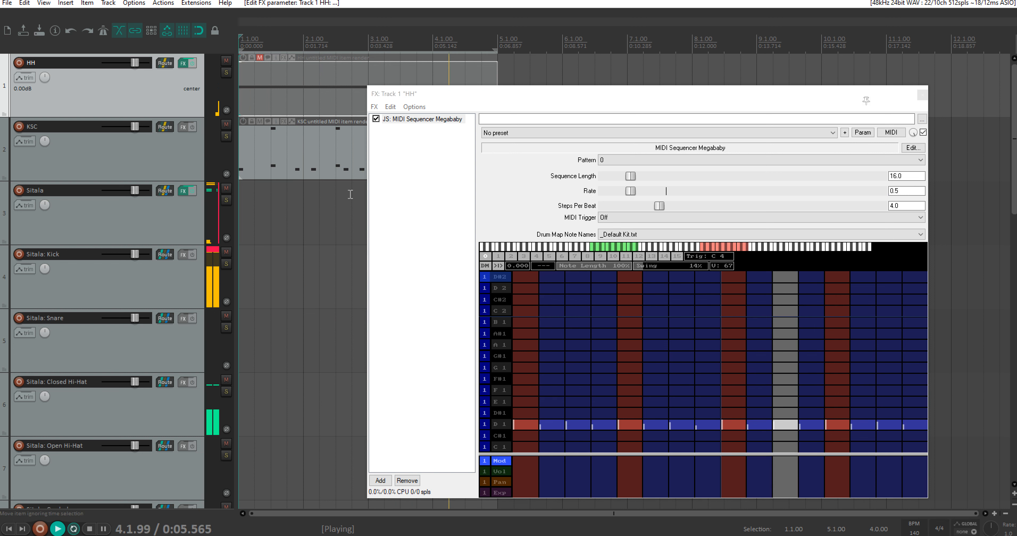
{"action": "left_click", "coordinate": [639, 265]}
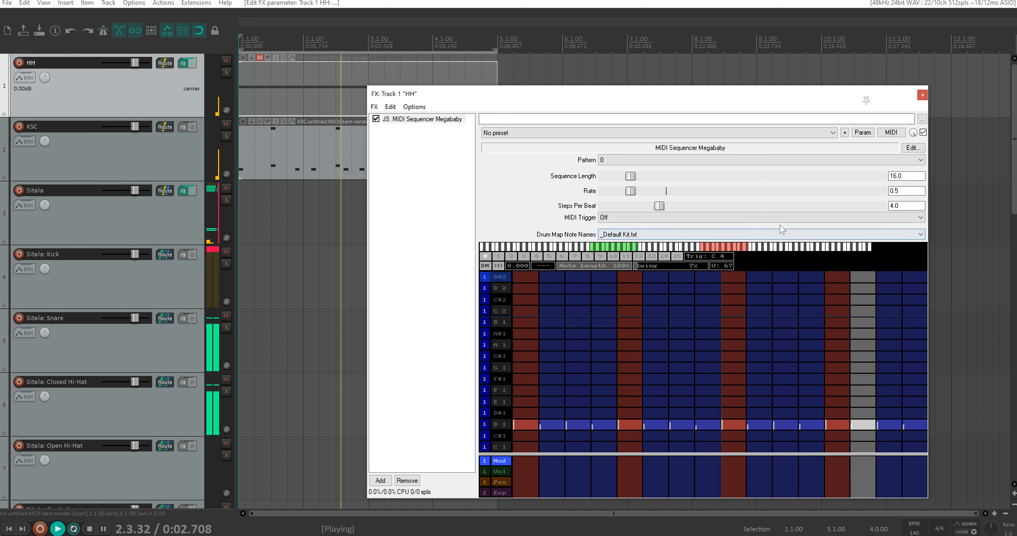
{"action": "key", "text": "space"}
Step: Close the HH effects window and apply the track FX to the HH item as a new MIDI-output take
{"action": "left_click", "coordinate": [922, 95]}
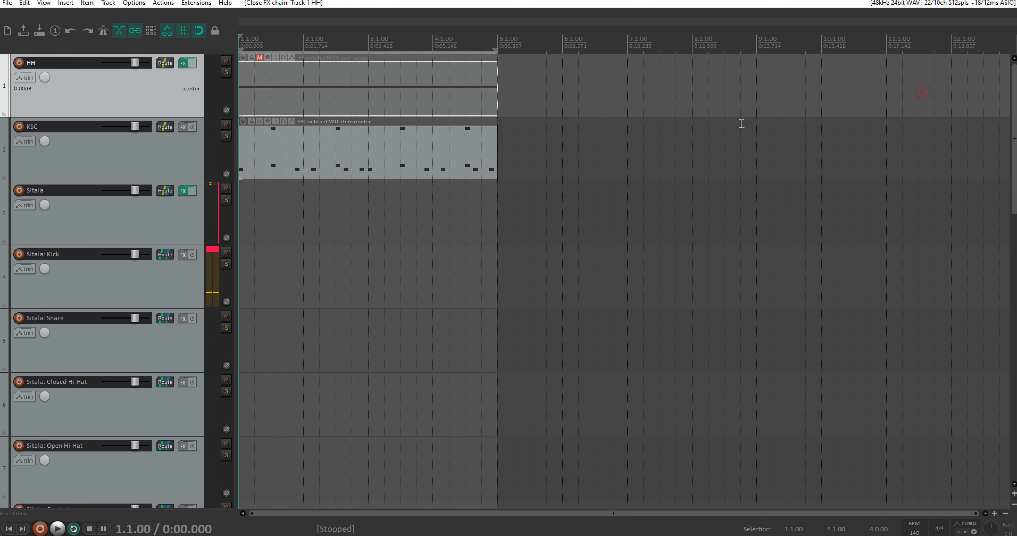
{"action": "right_click", "coordinate": [365, 82]}
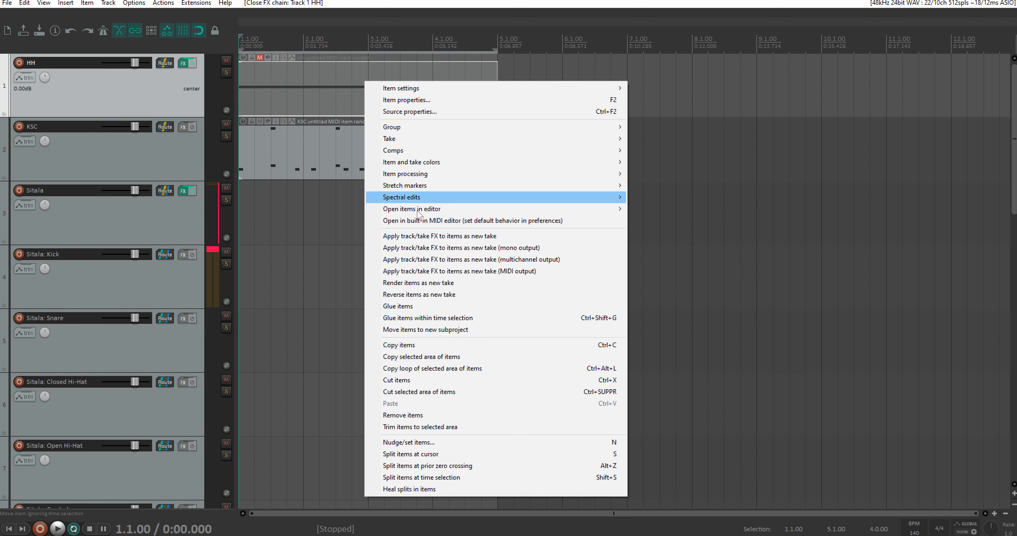
{"action": "left_click", "coordinate": [430, 270]}
Step: Bypass the Megababy sequencer on the HH track and unmute the HH item
{"action": "left_click", "coordinate": [182, 64]}
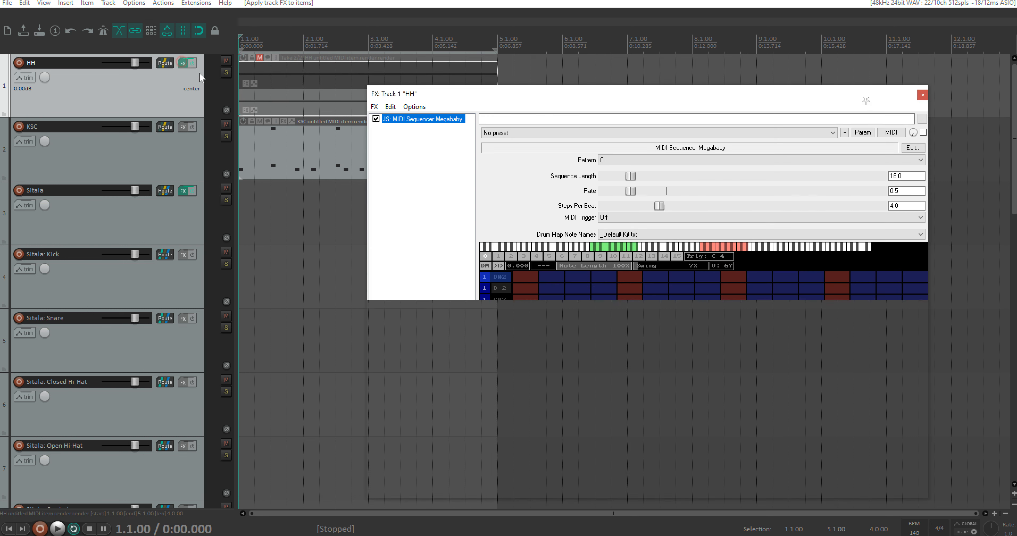
{"action": "left_click", "coordinate": [376, 119]}
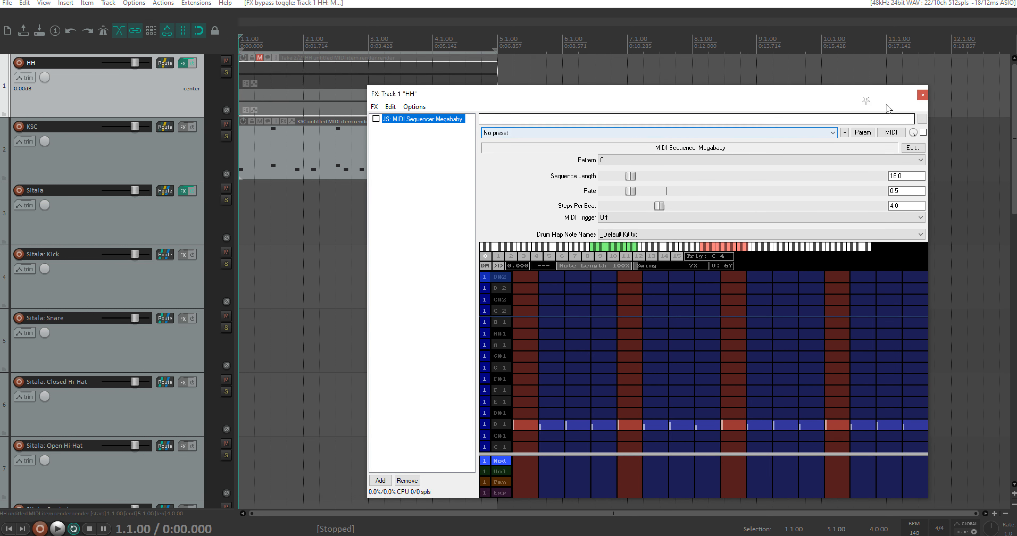
{"action": "left_click", "coordinate": [922, 95]}
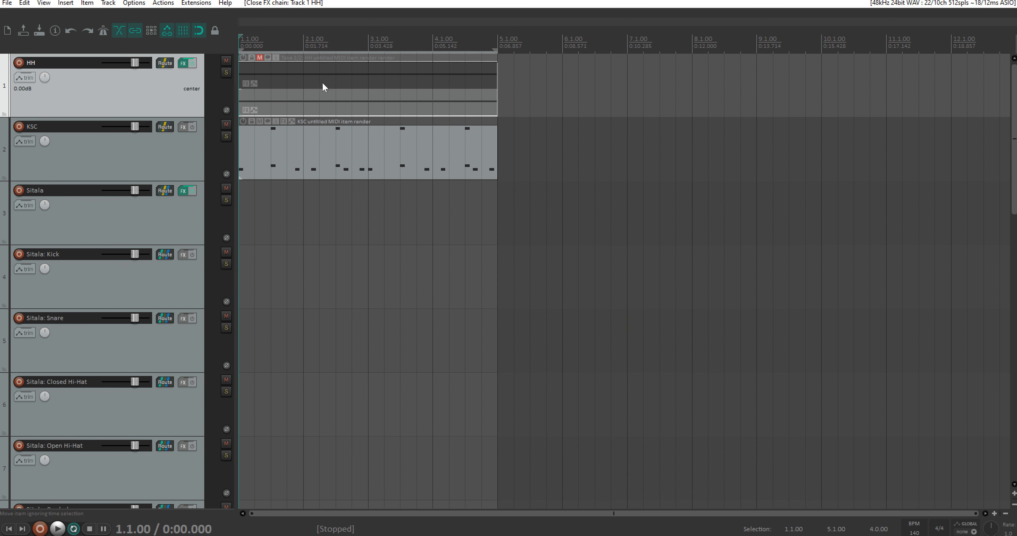
{"action": "scroll", "coordinate": [299, 107], "scroll_direction": "up", "scroll_amount": 1}
{"action": "scroll", "coordinate": [370, 106], "scroll_direction": "up", "scroll_amount": 2}
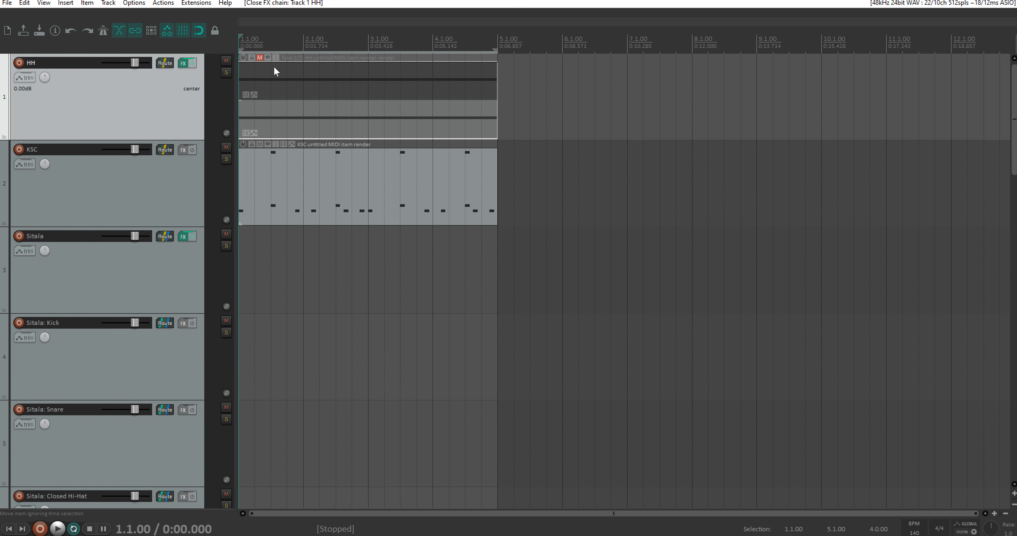
{"action": "left_click", "coordinate": [259, 58]}
{"action": "left_click_drag", "start_coordinate": [558, 126], "coordinate": [300, 82]}
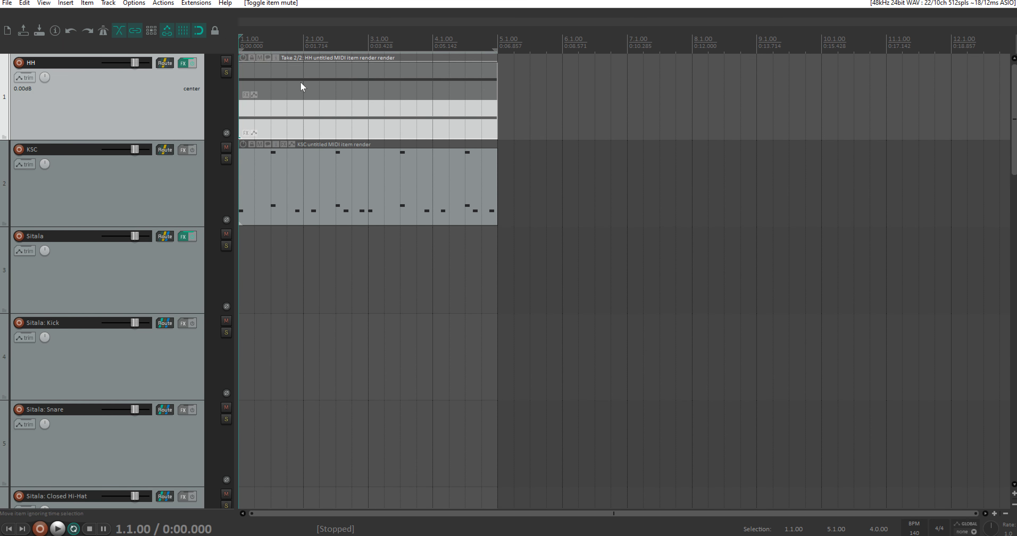
Step: Switch back and forth between the HH item's two takes during playback to compare the hi-hat patterns
{"action": "key", "text": "t"}
{"action": "key", "text": "t"}
{"action": "key", "text": "t"}
{"action": "key", "text": "t"}
{"action": "key", "text": "t"}
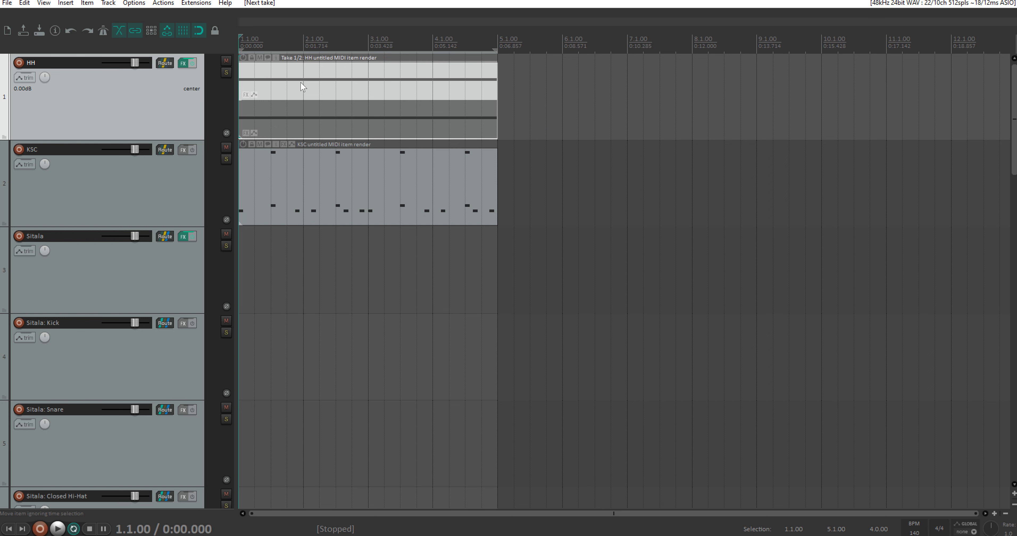
{"action": "key", "text": "space"}
{"action": "key", "text": "t"}
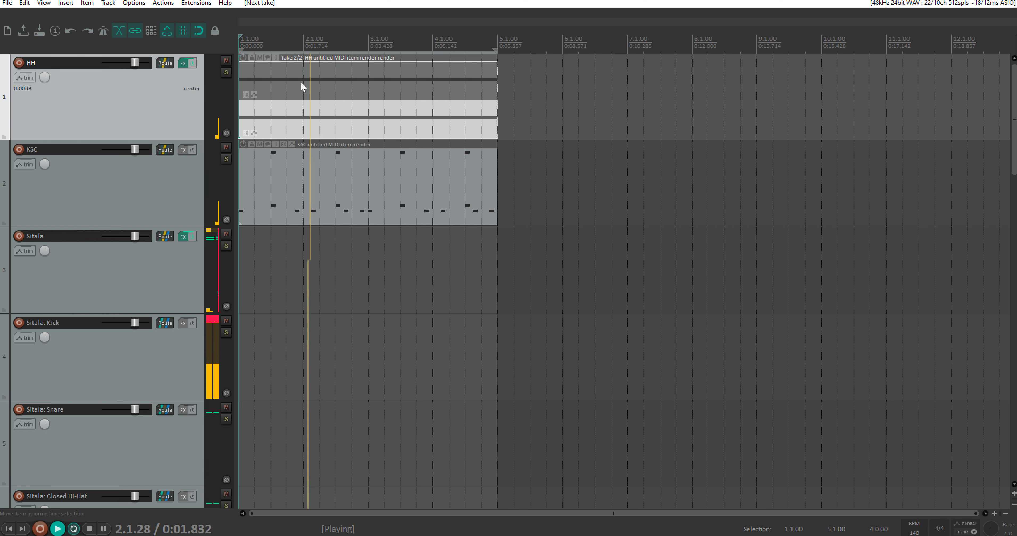
{"action": "key", "text": "t"}
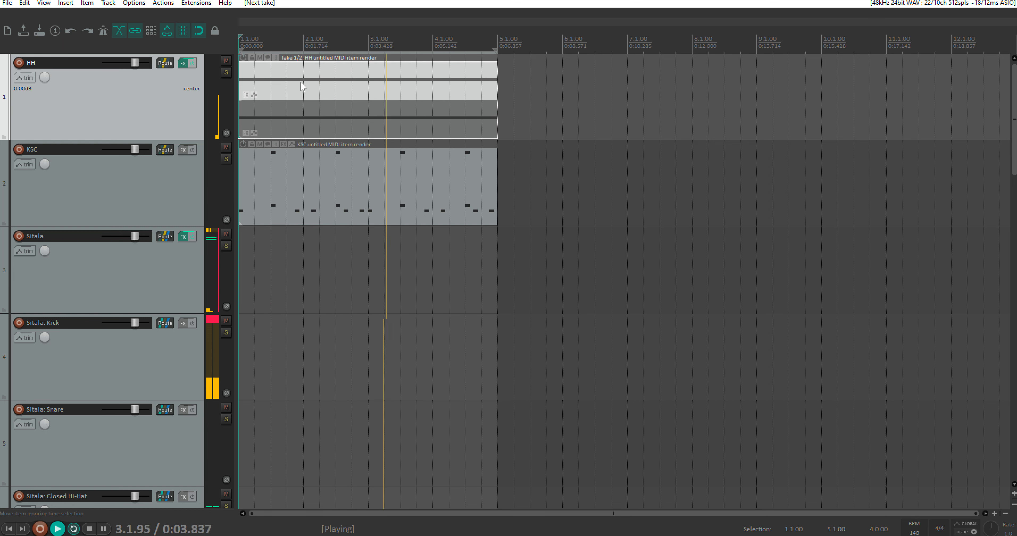
{"action": "key", "text": "t"}
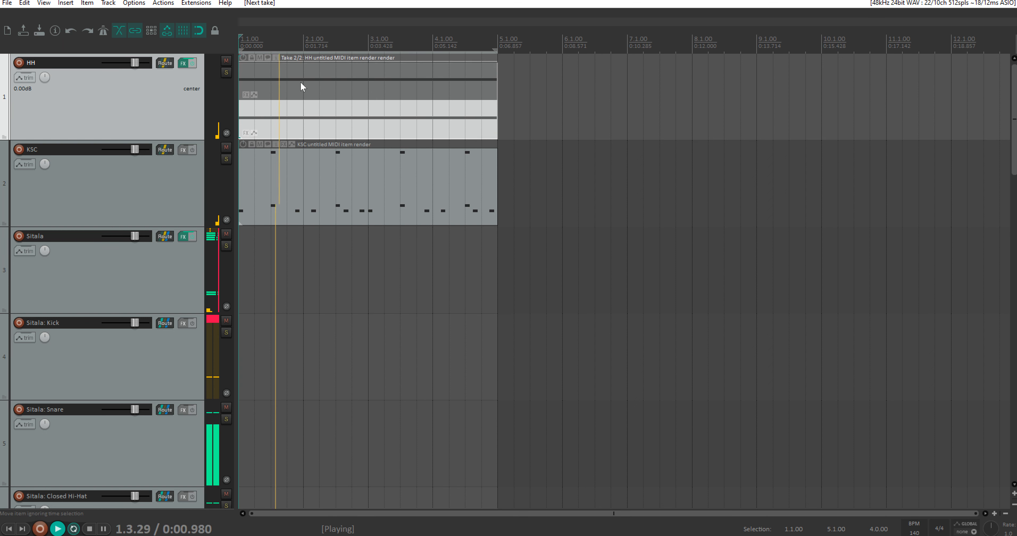
{"action": "key", "text": "t"}
{"action": "key", "text": "t"}
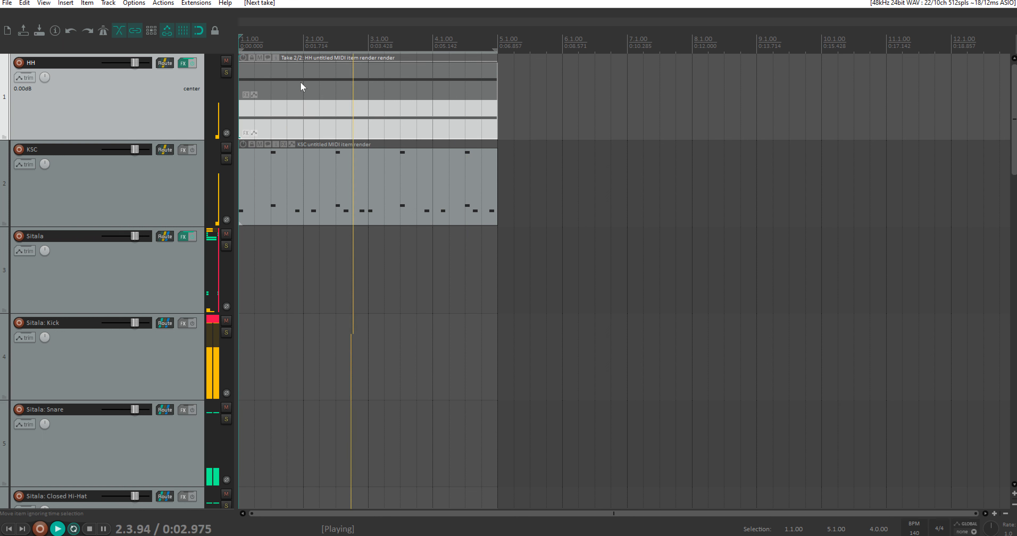
{"action": "key", "text": "space"}
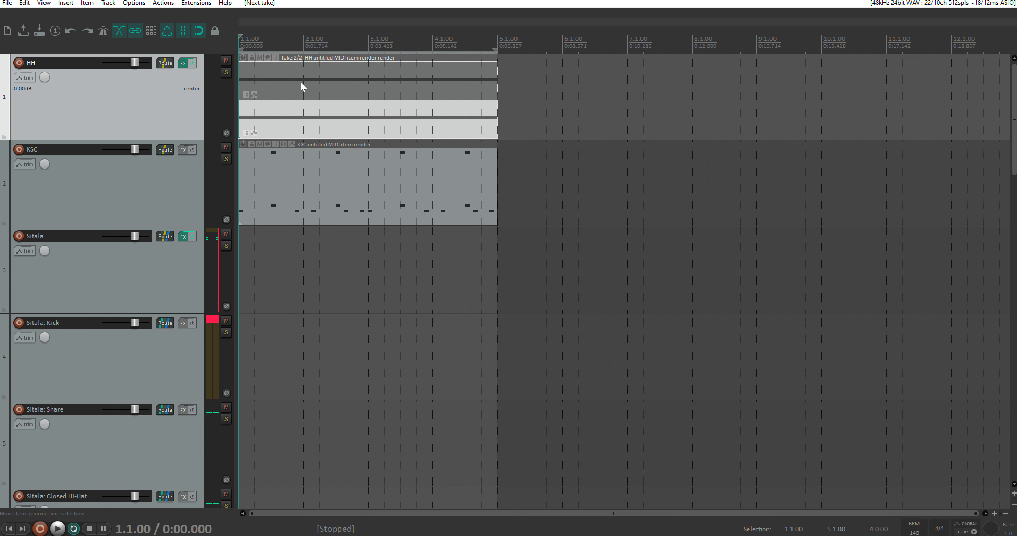
Step: Mute the HH item and re-enable the Megababy sequencer on its track
{"action": "left_click", "coordinate": [259, 58]}
{"action": "left_click", "coordinate": [183, 63]}
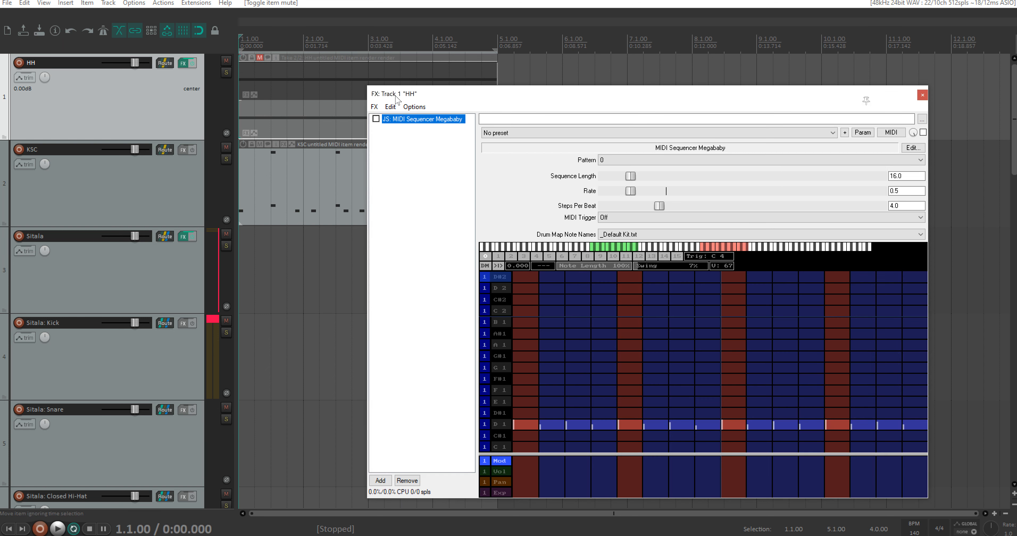
{"action": "left_click", "coordinate": [376, 118]}
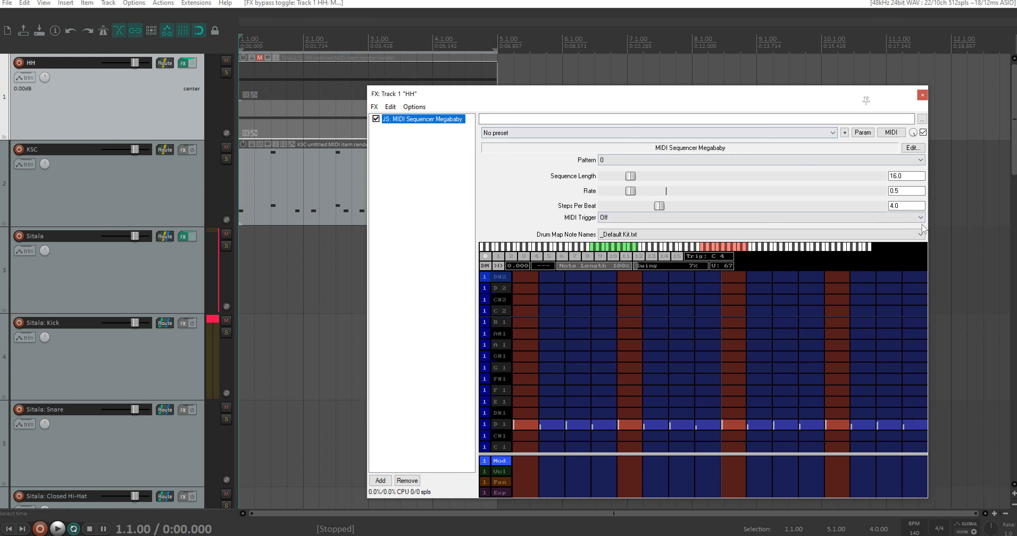
Step: Set the HH sequencer's Rate to 0.25
{"action": "double_click", "coordinate": [903, 191]}
{"action": "type", "text": "0"}
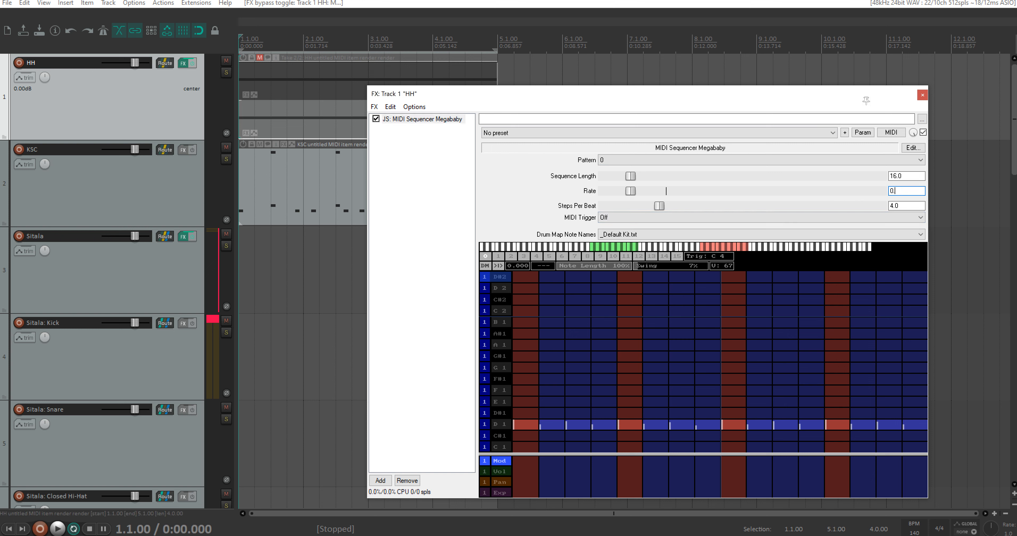
{"action": "key", "text": "Return"}
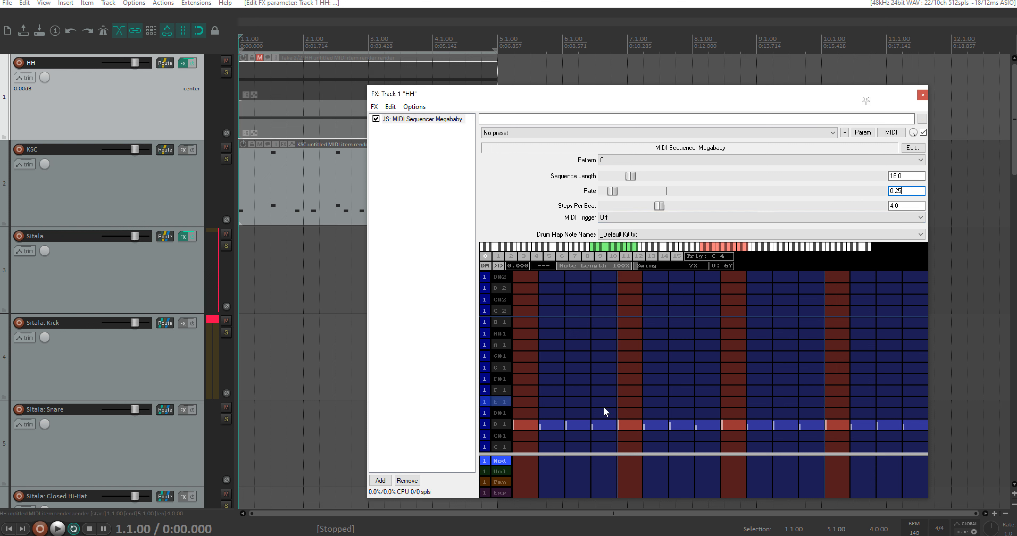
Step: Audition the slowed hi-hat pattern and apply the track FX to the HH item as another MIDI-output take
{"action": "key", "text": "space"}
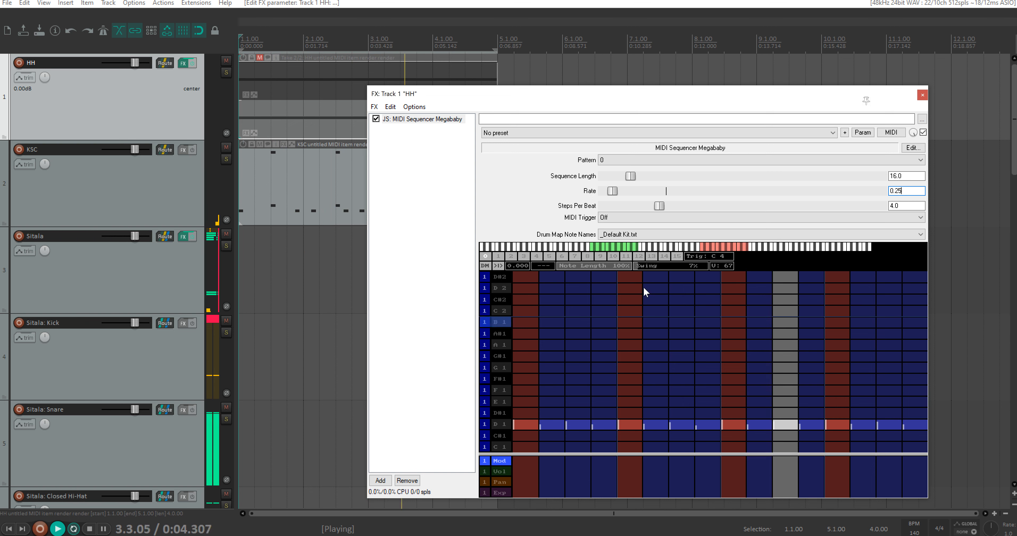
{"action": "key", "text": "space"}
{"action": "right_click", "coordinate": [303, 101]}
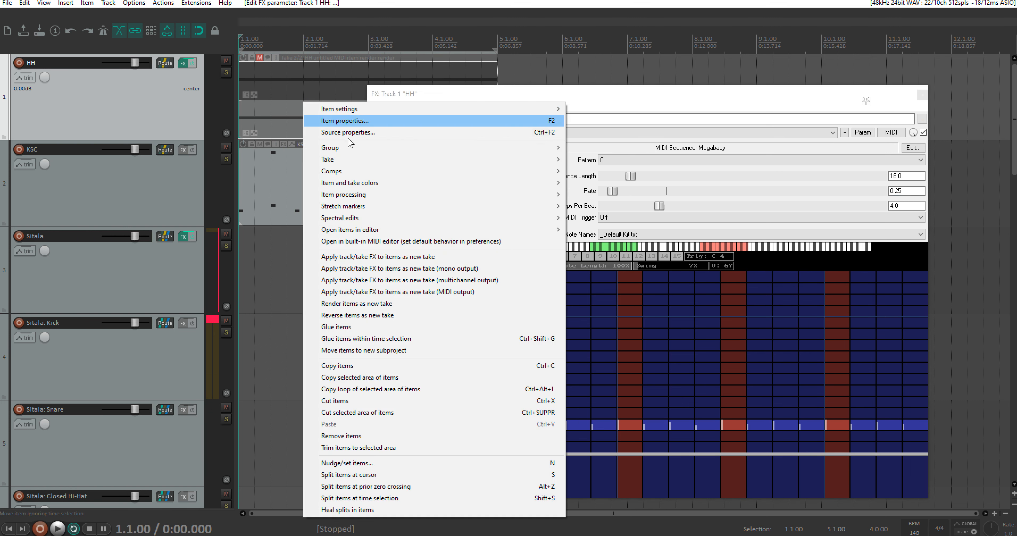
{"action": "left_click", "coordinate": [399, 292]}
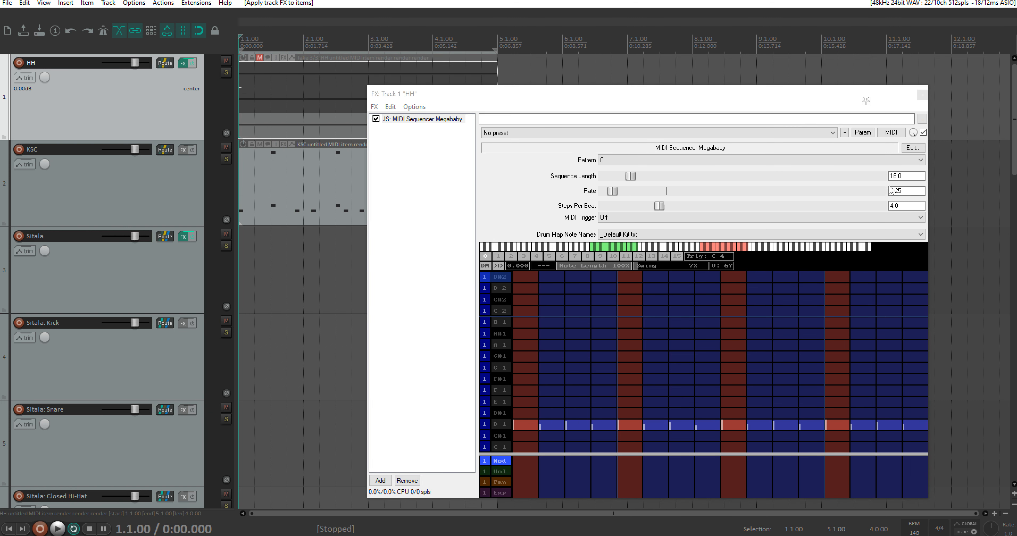
Step: Set the HH sequencer's Rate to 2 and play the faster pattern
{"action": "left_click", "coordinate": [895, 192]}
{"action": "key", "text": "Return"}
{"action": "key", "text": "space"}
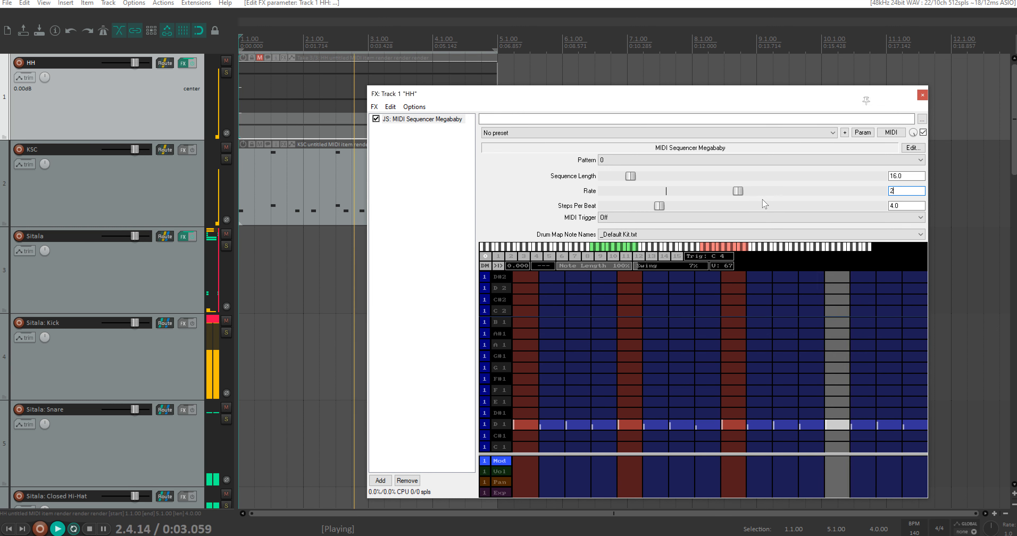
{"action": "key", "text": "space"}
Step: Reduce the HH sequencer's Swing to 2% and audition the double-rate pattern
{"action": "left_click_drag", "start_coordinate": [644, 265], "coordinate": [634, 265]}
{"action": "key", "text": "space"}
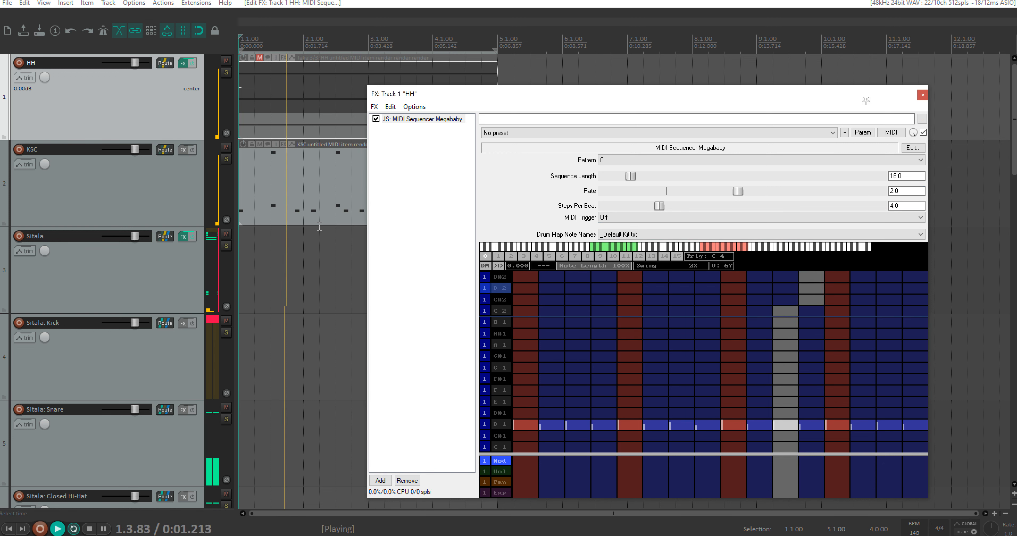
{"action": "key", "text": "space"}
Step: Apply the track FX to the HH item as a new MIDI-output take and set the HH sequencer's Rate to 4
{"action": "right_click", "coordinate": [293, 104]}
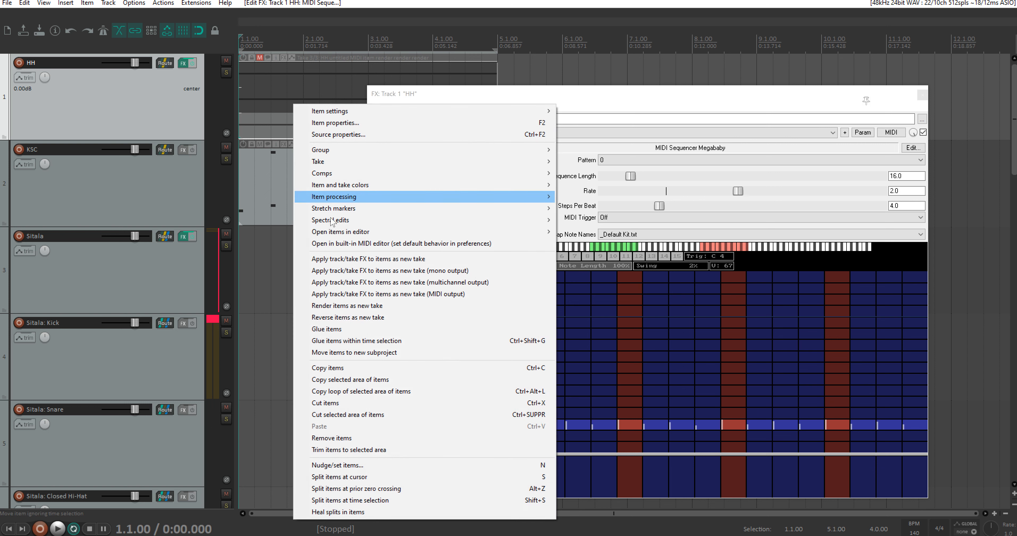
{"action": "left_click", "coordinate": [367, 293]}
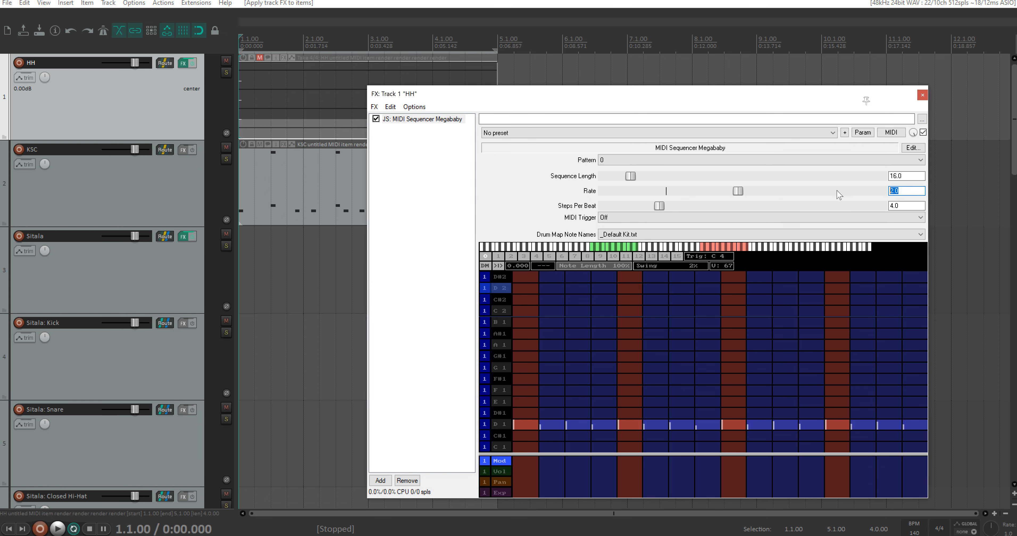
{"action": "type", "text": "4"}
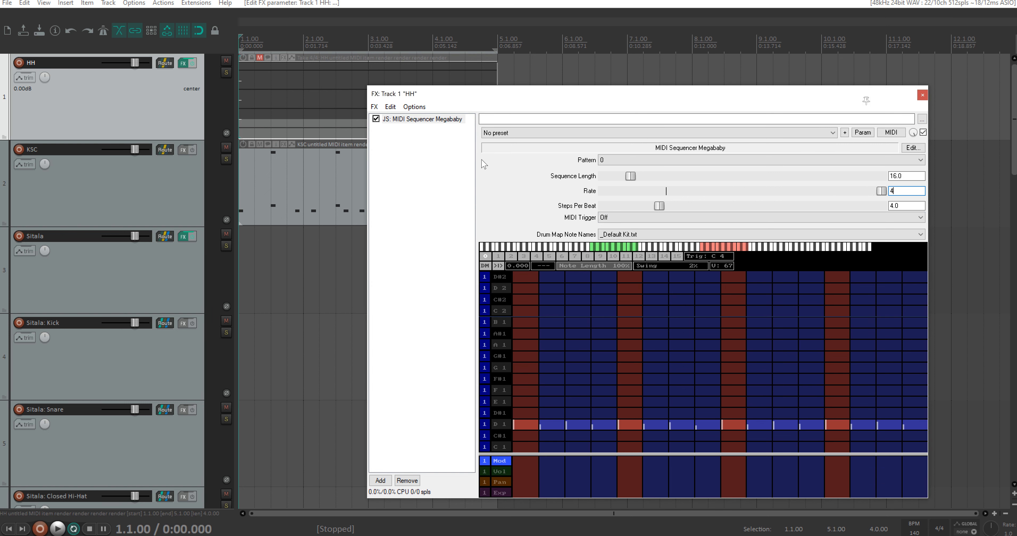
Step: Audition the quadruple-rate hi-hat pattern and apply the track FX to the HH item as another MIDI-output take
{"action": "key", "text": "space"}
{"action": "key", "text": "space"}
{"action": "right_click", "coordinate": [296, 95]}
{"action": "left_click", "coordinate": [380, 284]}
Step: Set the HH sequencer's Rate to 1 and clear the existing hi-hat hits from its grid
{"action": "left_click_drag", "start_coordinate": [544, 94], "coordinate": [633, 97]}
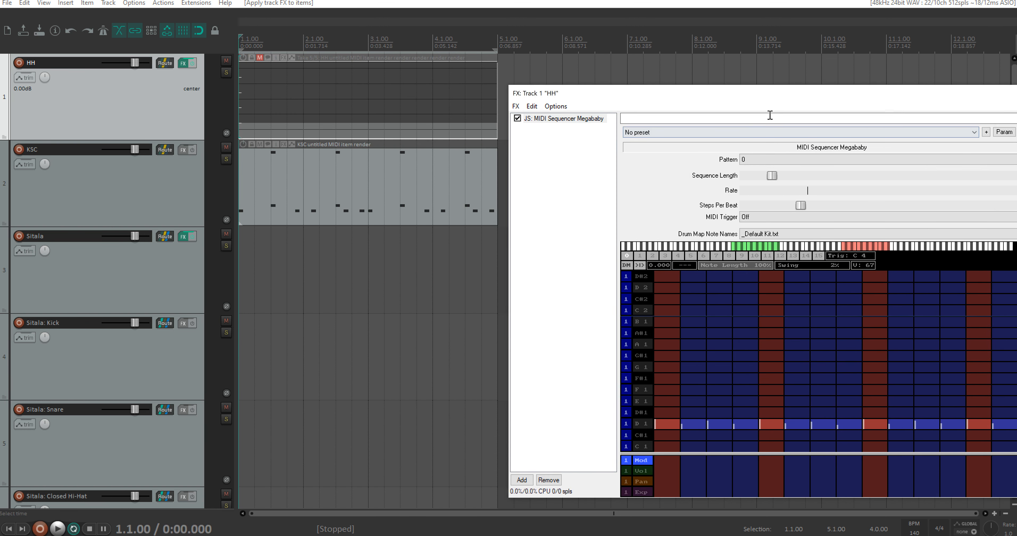
{"action": "left_click_drag", "start_coordinate": [783, 100], "coordinate": [593, 94]}
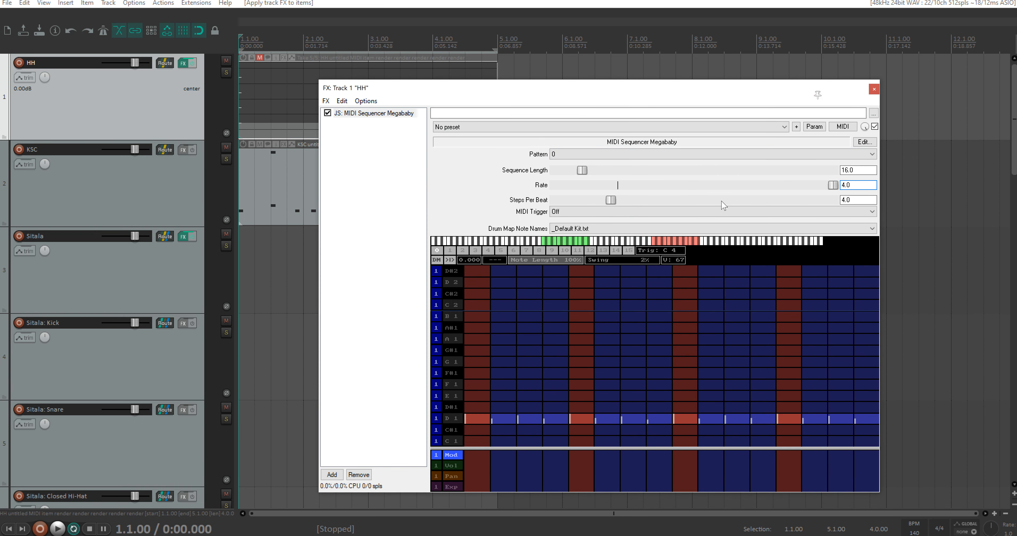
{"action": "left_click", "coordinate": [853, 185]}
{"action": "type", "text": "1"}
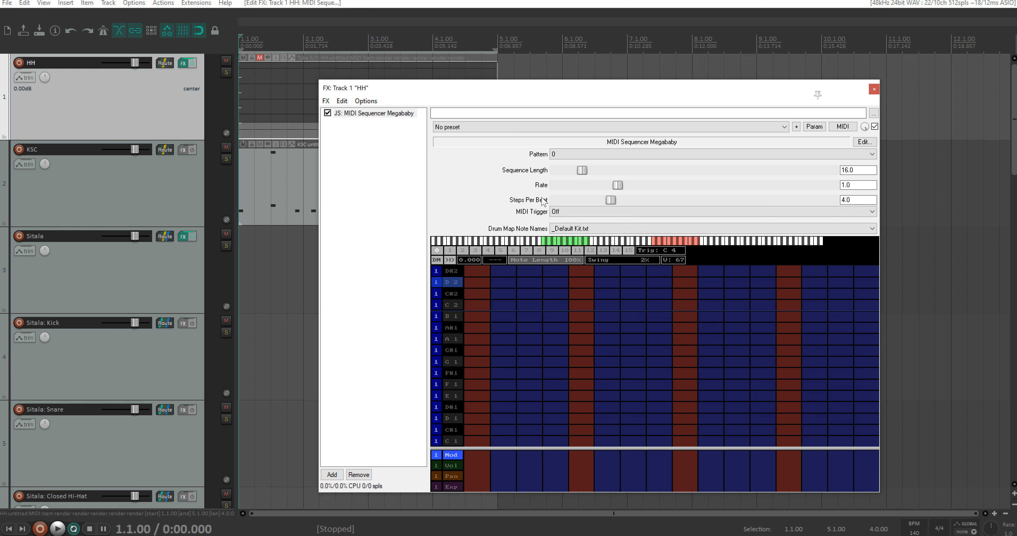
Step: Set the HH sequencer's Steps Per Beat to 3 and its Sequence Length to 12
{"action": "left_click", "coordinate": [856, 200]}
{"action": "key", "text": "Return"}
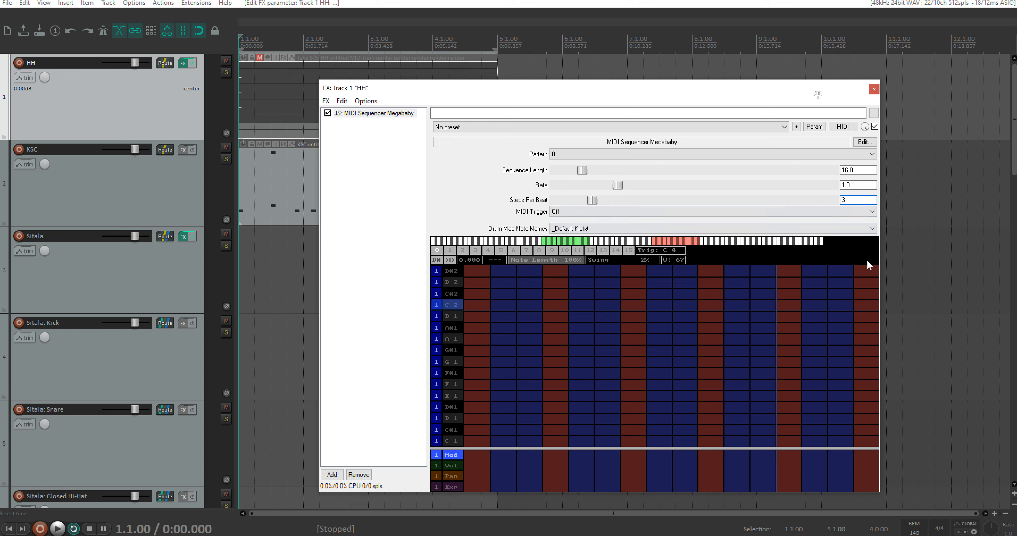
{"action": "left_click", "coordinate": [859, 170]}
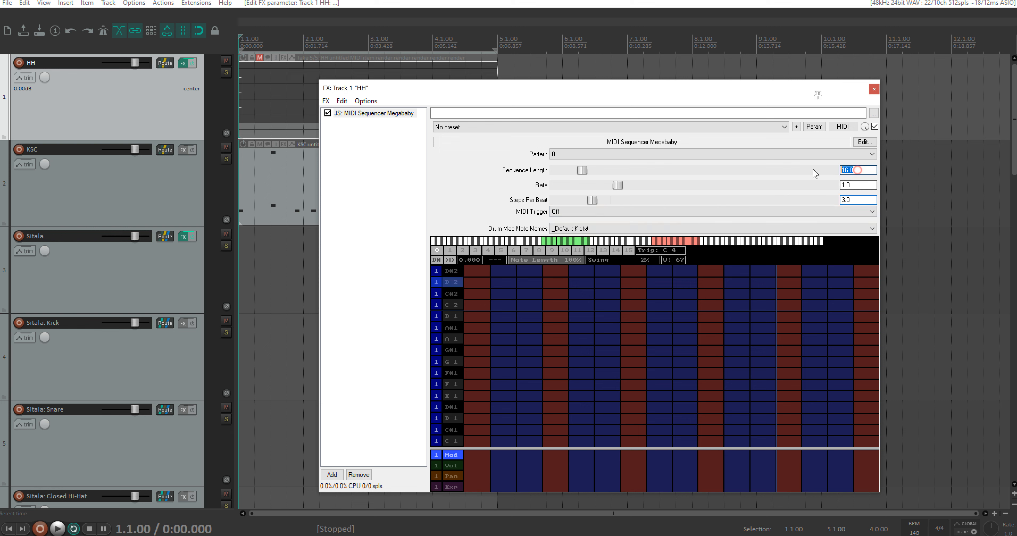
{"action": "type", "text": "12"}
{"action": "key", "text": "Return"}
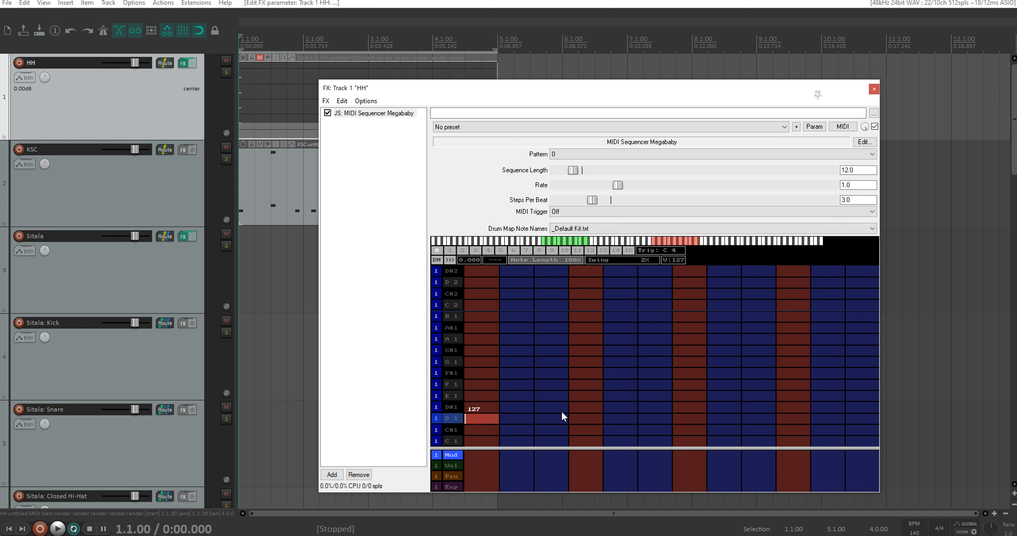
Step: Fill all twelve steps of the B 1 row with louder hits on the beats and softer ones between, and play the triplet pattern
{"action": "left_click", "coordinate": [575, 414]}
{"action": "left_click", "coordinate": [789, 416]}
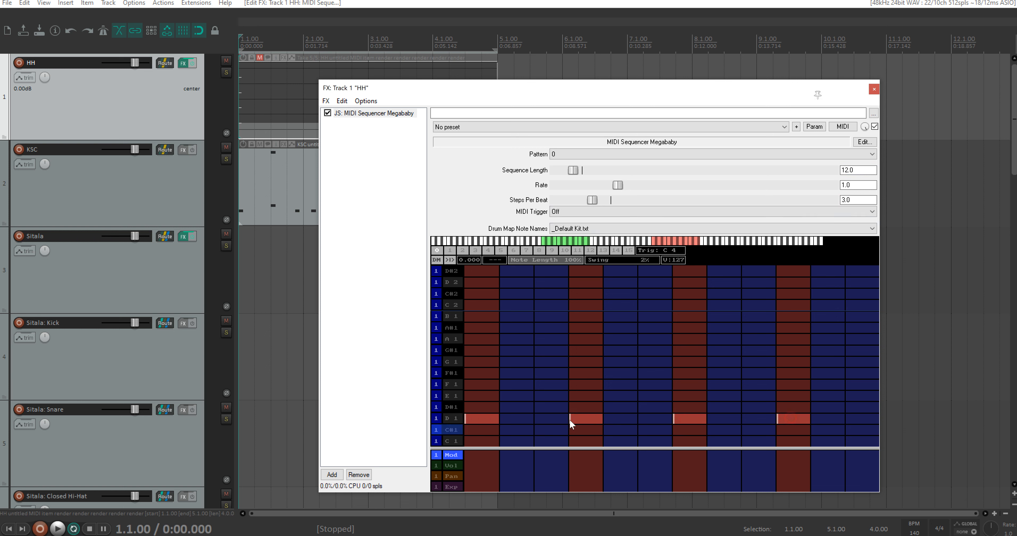
{"action": "left_click", "coordinate": [546, 419]}
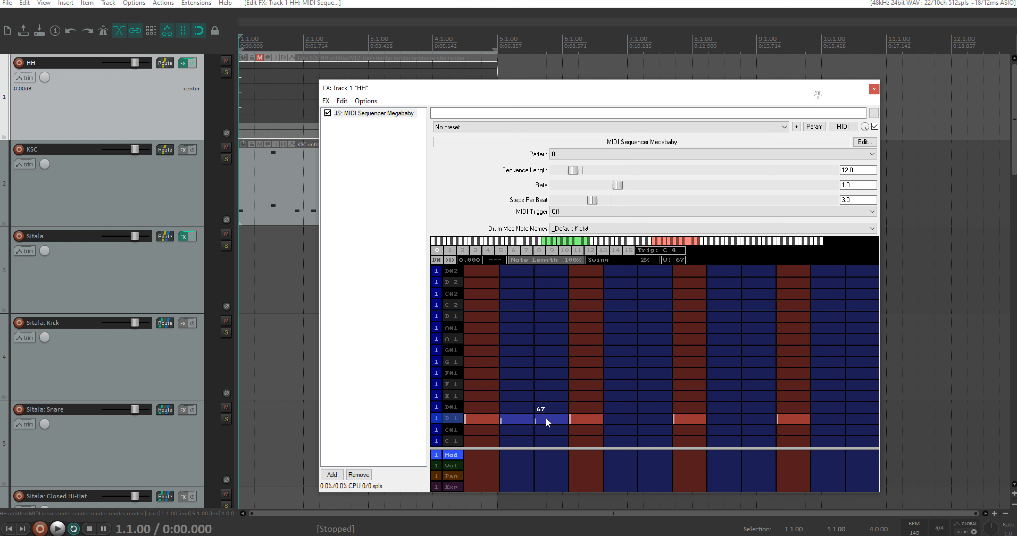
{"action": "left_click", "coordinate": [614, 416]}
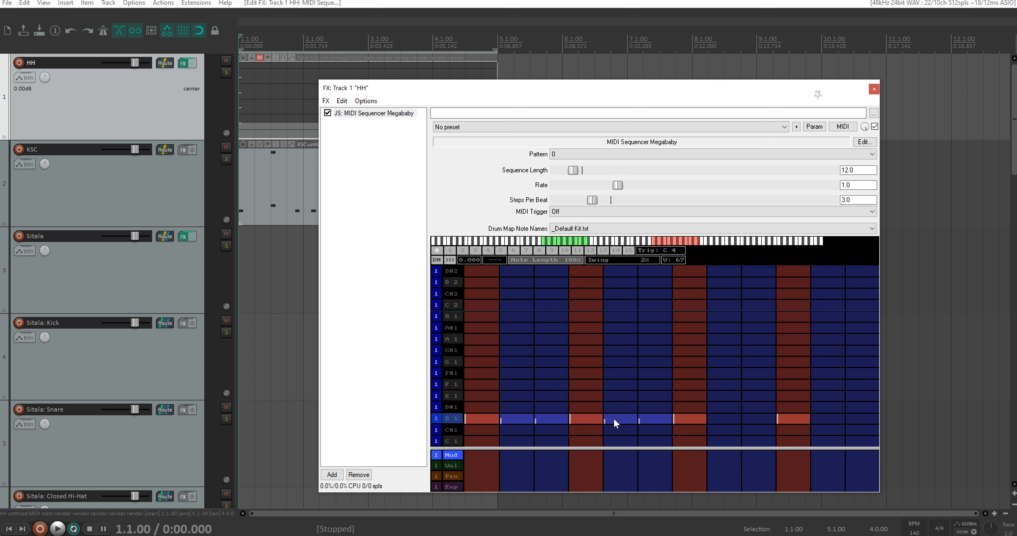
{"action": "left_click", "coordinate": [727, 419]}
{"action": "left_click", "coordinate": [751, 419]}
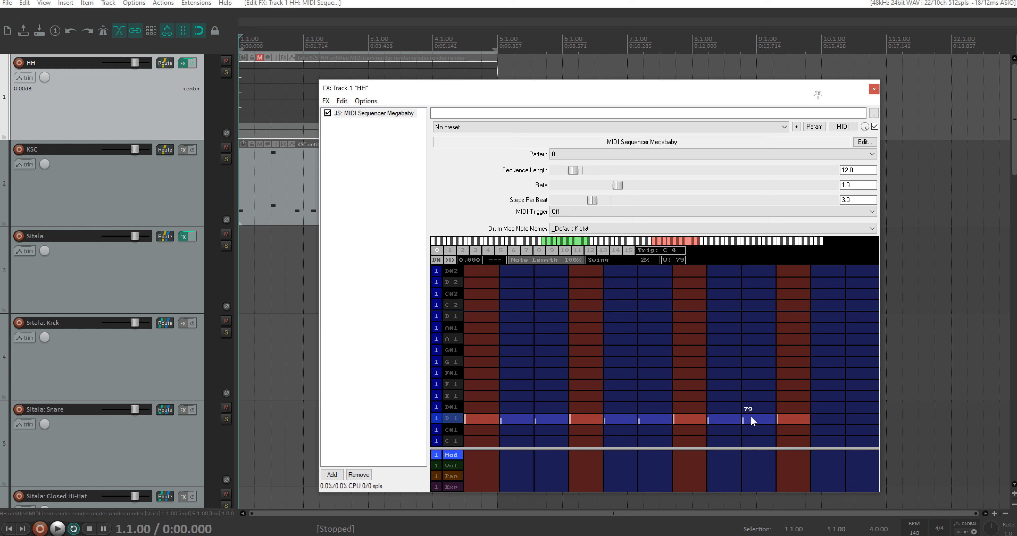
{"action": "left_click", "coordinate": [821, 419]}
{"action": "key", "text": "space"}
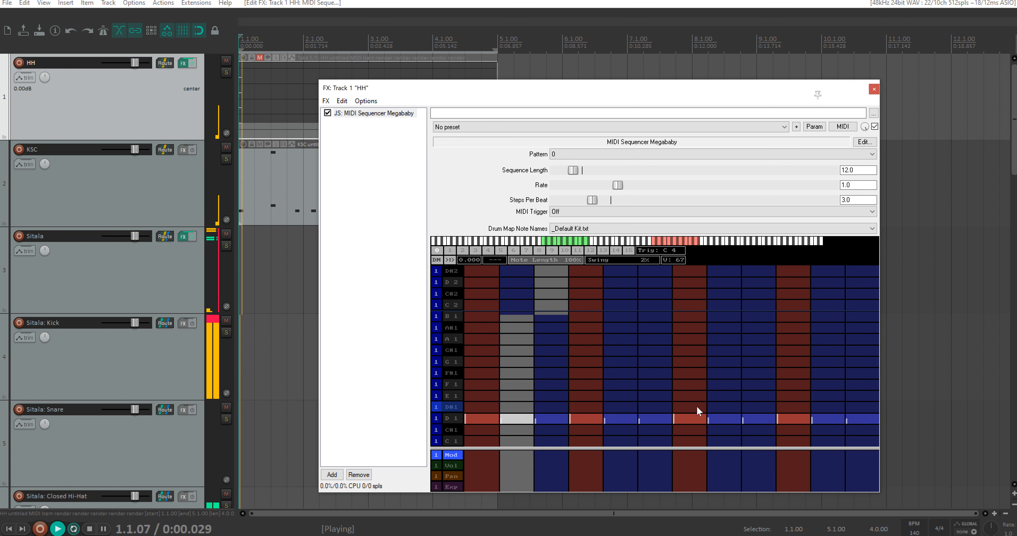
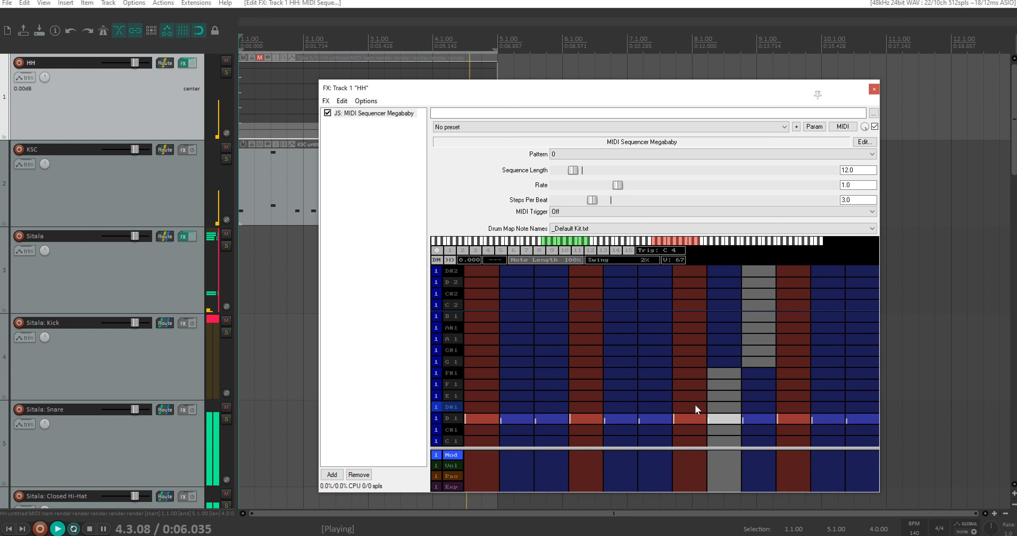
Step: Set the HH sequencer's Swing to 0% and play the triplet pattern again
{"action": "key", "text": "space"}
{"action": "left_click_drag", "start_coordinate": [593, 261], "coordinate": [583, 263]}
{"action": "key", "text": "space"}
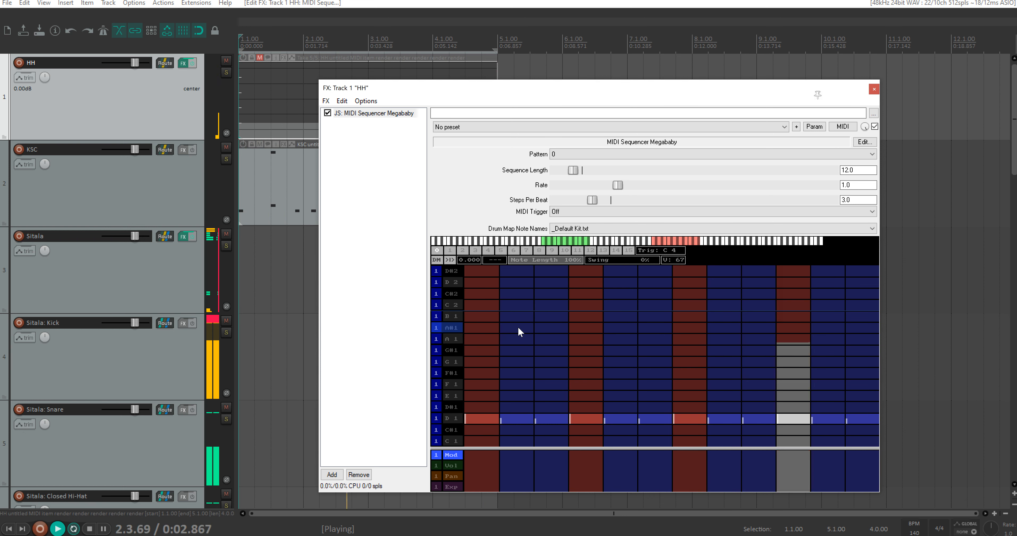
{"action": "key", "text": "space"}
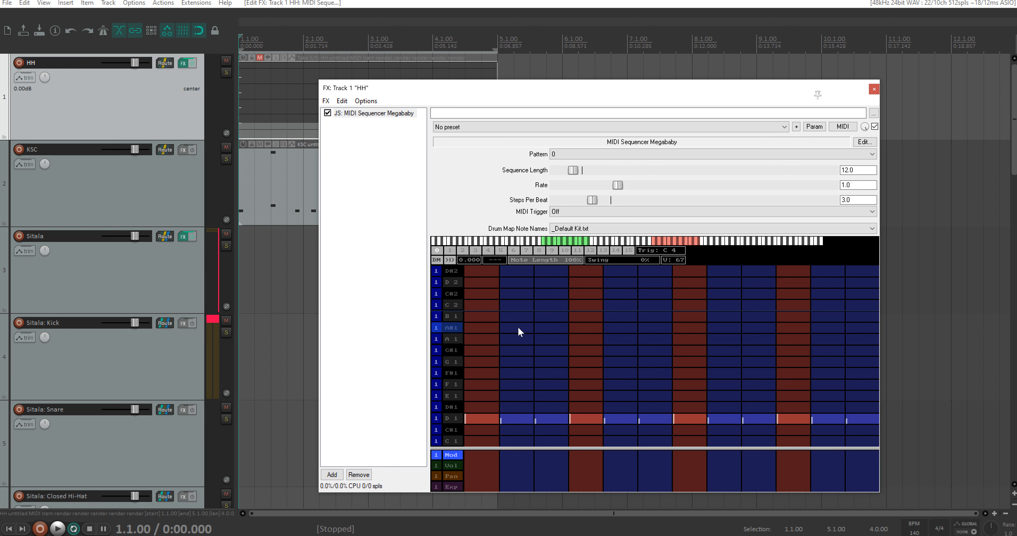
Step: Move the sequencer window clear of the HH item and apply the track FX to the item as a new MIDI-output take
{"action": "left_click_drag", "start_coordinate": [454, 88], "coordinate": [673, 78]}
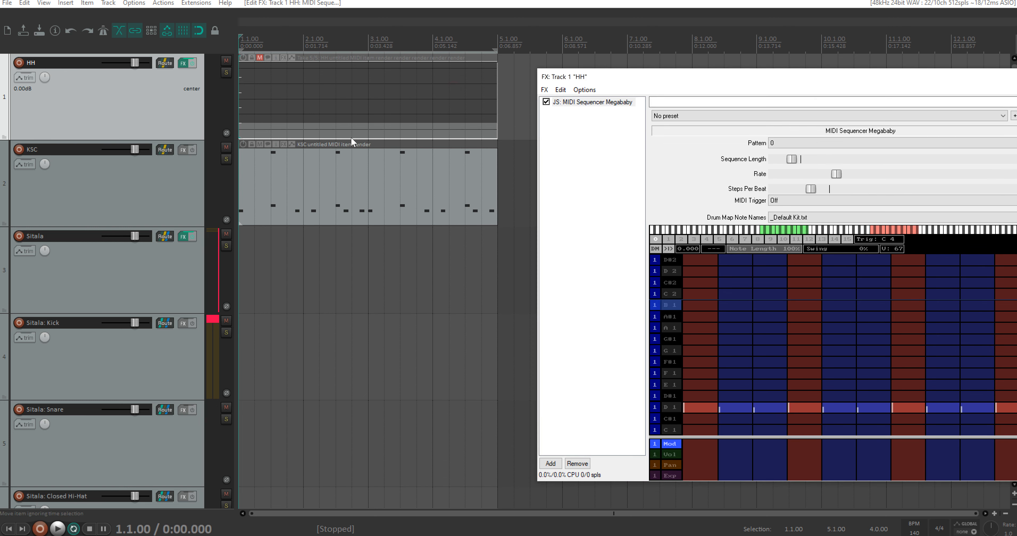
{"action": "right_click", "coordinate": [326, 119]}
{"action": "left_click", "coordinate": [378, 286]}
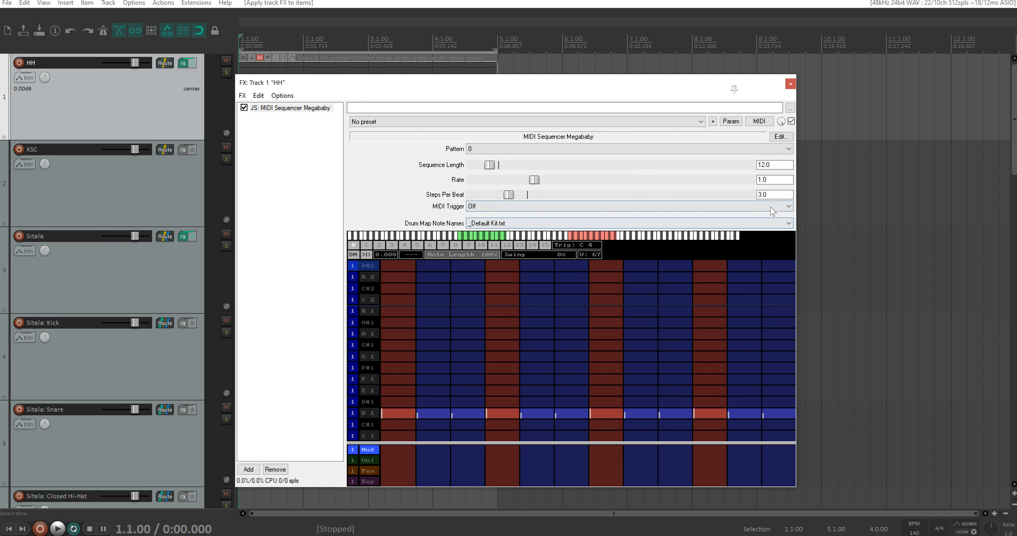
Step: Set the HH sequencer's Rate to 2, audition the triplets, and apply the track FX to the HH item as another MIDI-output take
{"action": "left_click", "coordinate": [773, 179]}
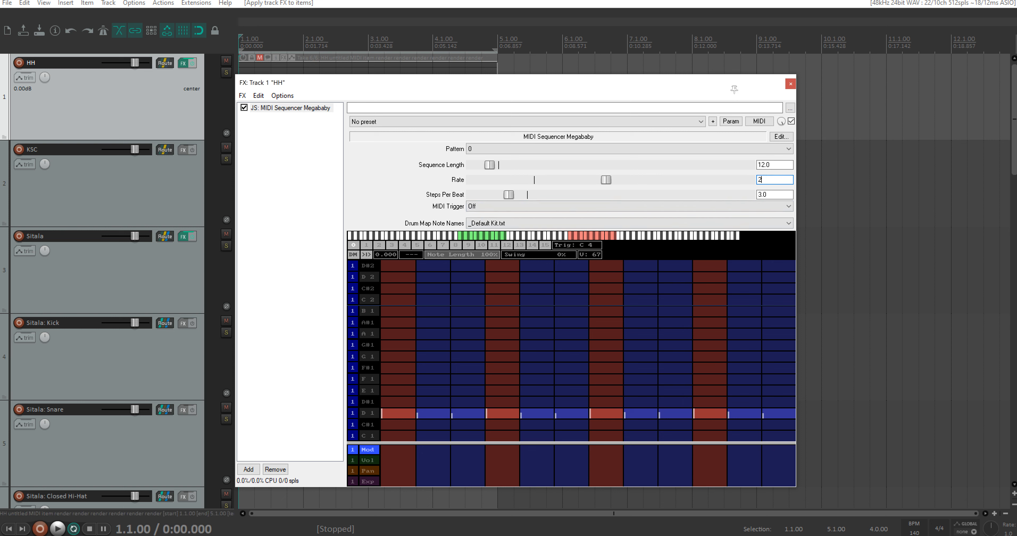
{"action": "left_click", "coordinate": [792, 81]}
{"action": "key", "text": "space"}
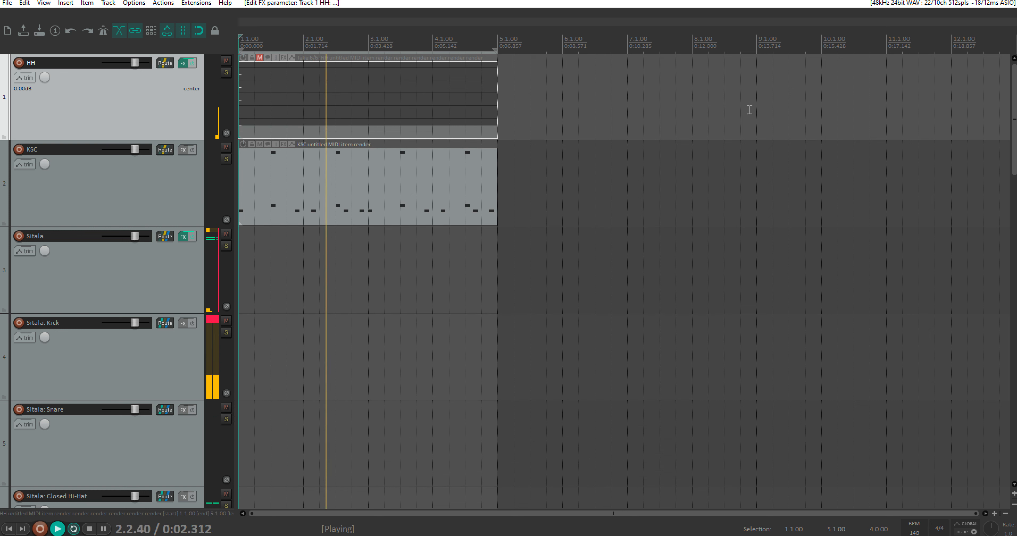
{"action": "key", "text": "space"}
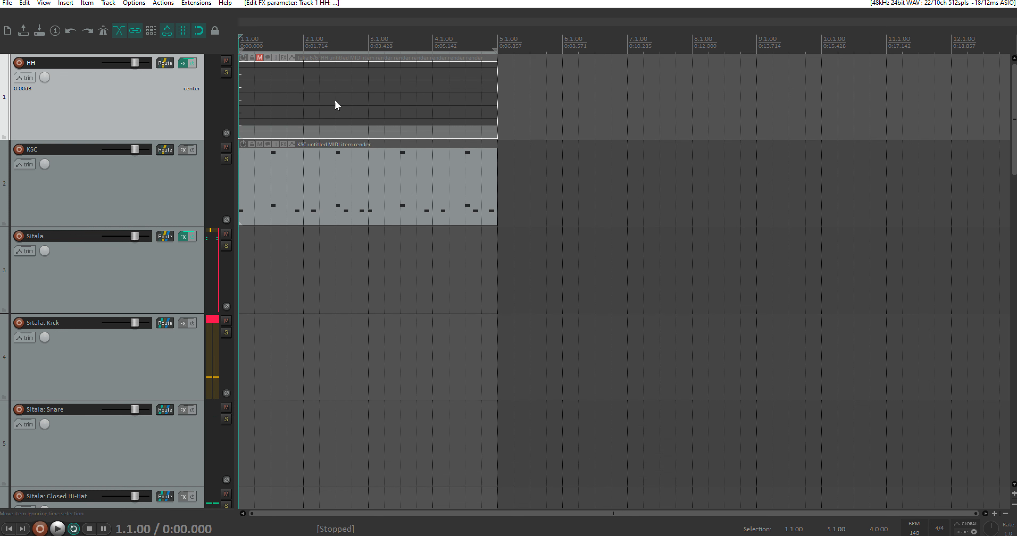
{"action": "right_click", "coordinate": [335, 100]}
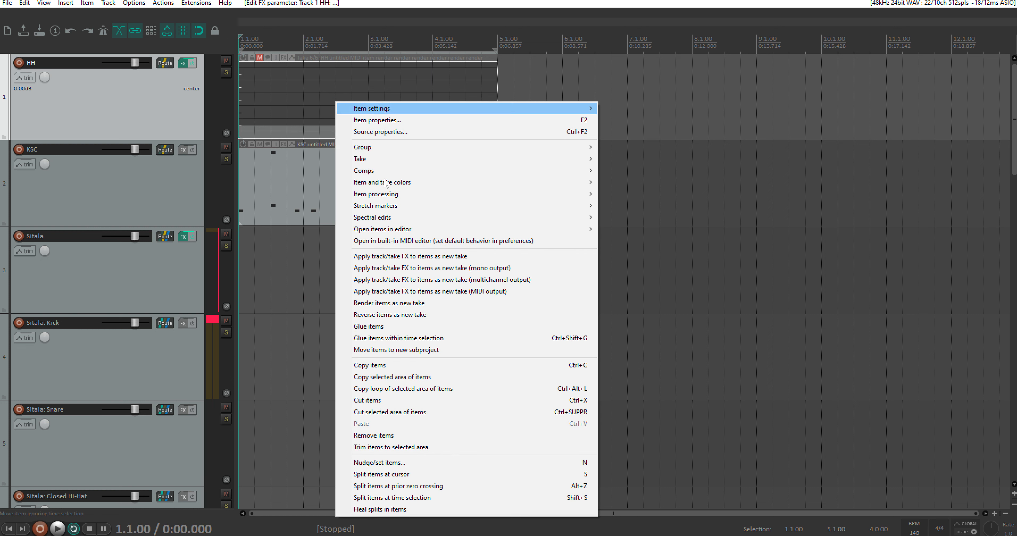
{"action": "left_click", "coordinate": [467, 291]}
Step: Set the HH sequencer's Rate to 0.5 and close its window
{"action": "left_click", "coordinate": [183, 64]}
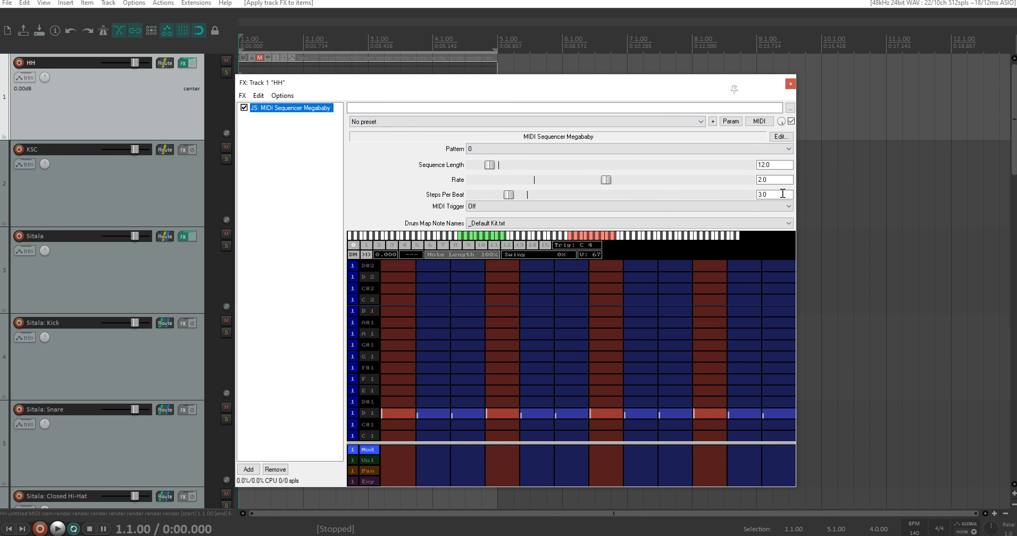
{"action": "double_click", "coordinate": [769, 180]}
{"action": "type", "text": "0"}
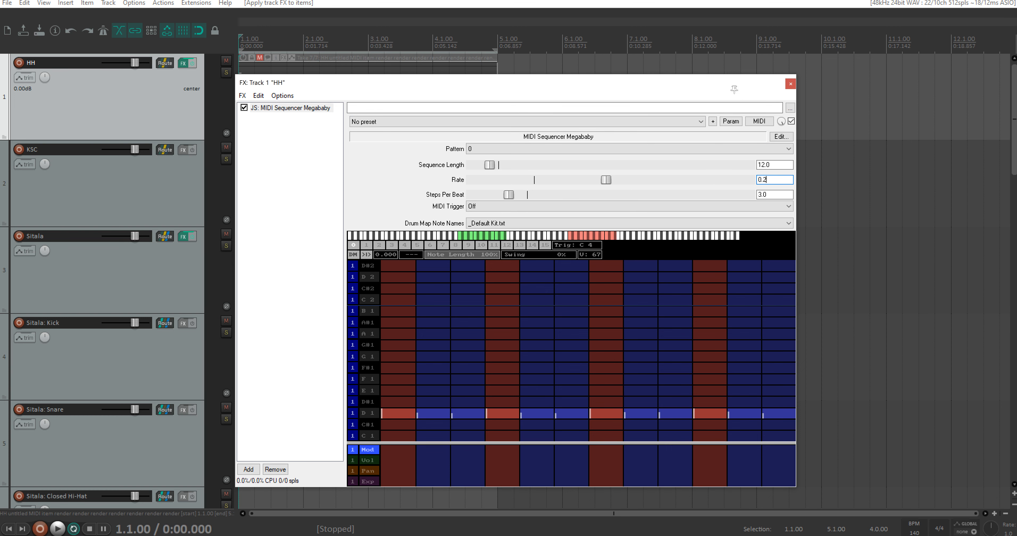
{"action": "type", "text": ".2"}
{"action": "key", "text": "BackSpace"}
{"action": "type", "text": "5"}
{"action": "left_click", "coordinate": [791, 84]}
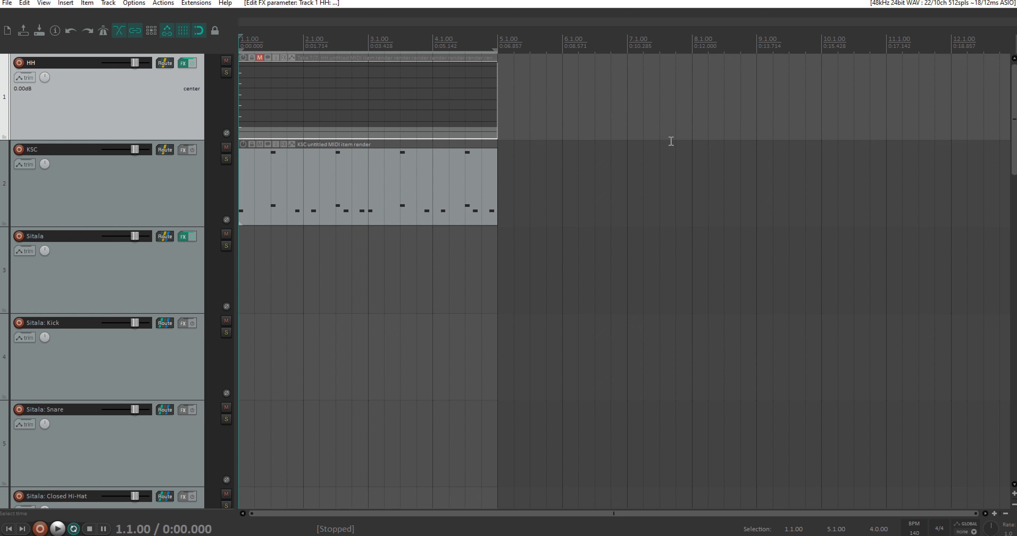
Step: Audition the half-rate triplet pattern and apply the track FX to the HH item as a new MIDI-output take
{"action": "left_click", "coordinate": [183, 63]}
{"action": "left_click_drag", "start_coordinate": [435, 83], "coordinate": [542, 71]}
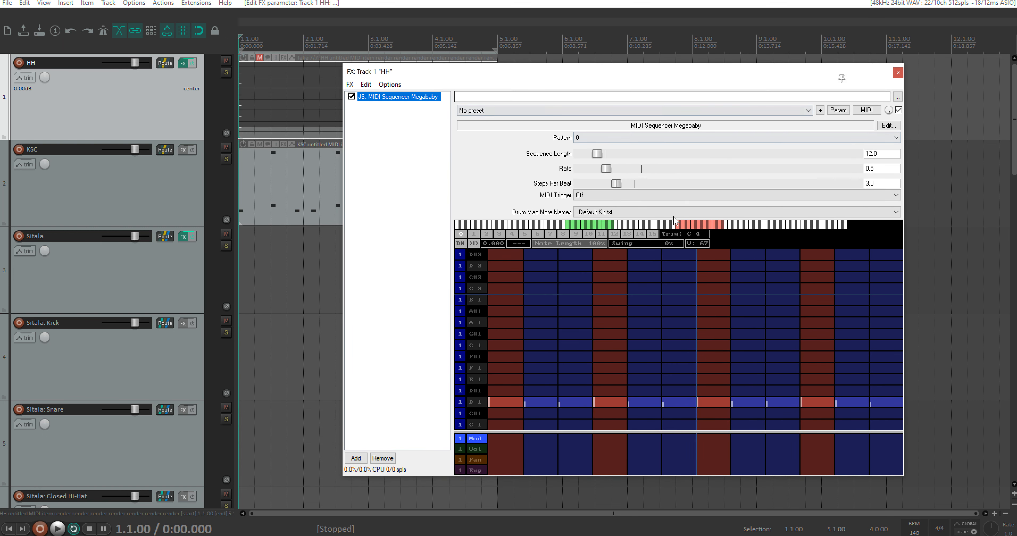
{"action": "key", "text": "space"}
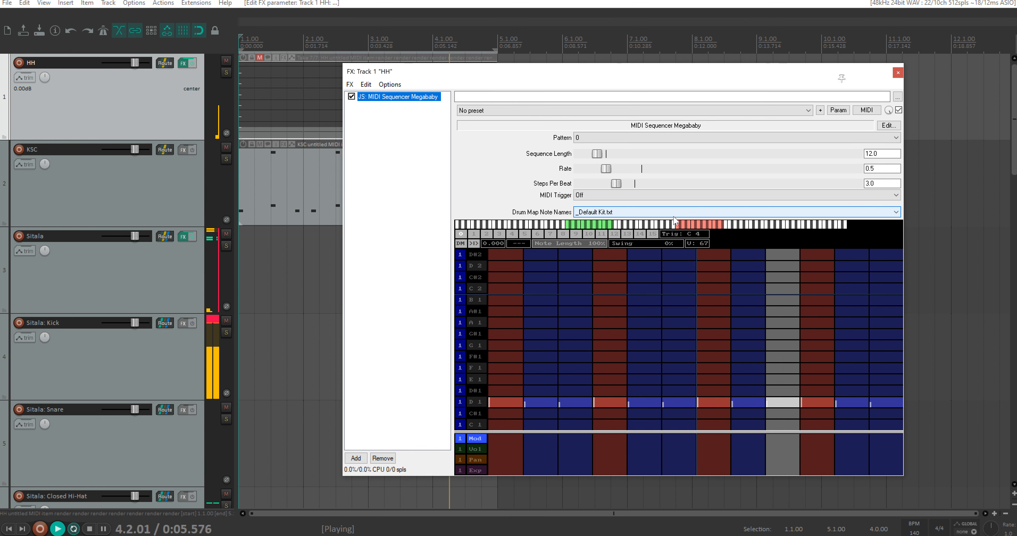
{"action": "key", "text": "space"}
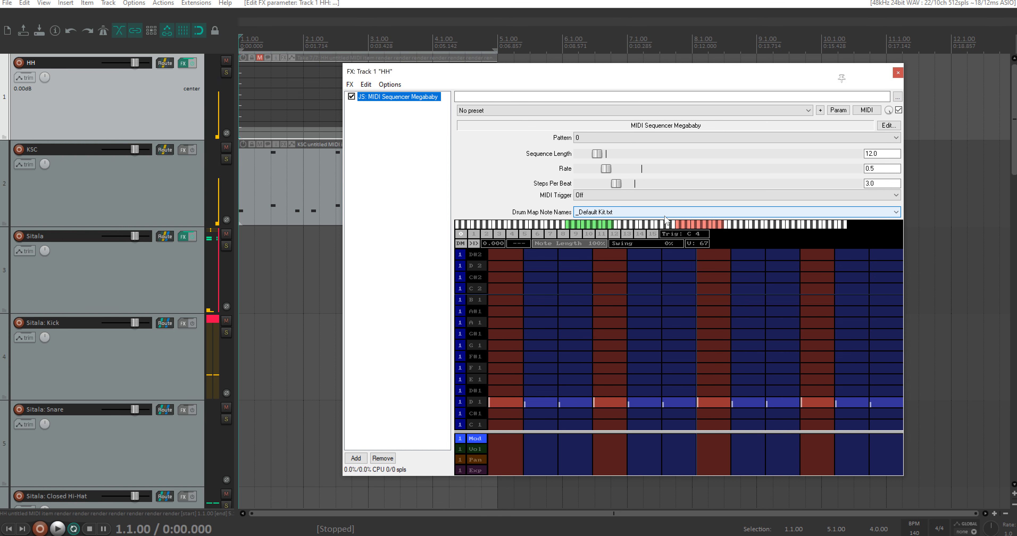
{"action": "right_click", "coordinate": [297, 90]}
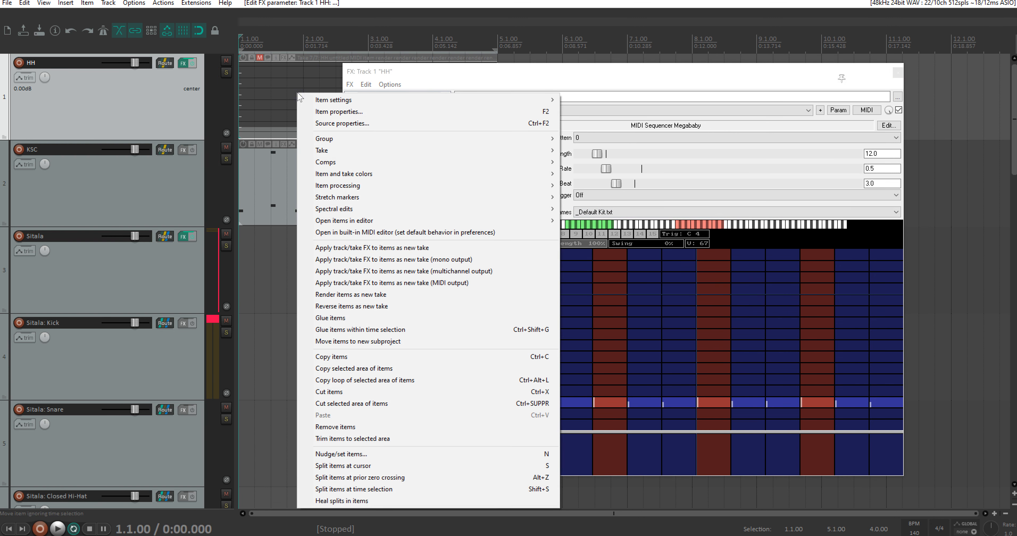
{"action": "left_click", "coordinate": [381, 282]}
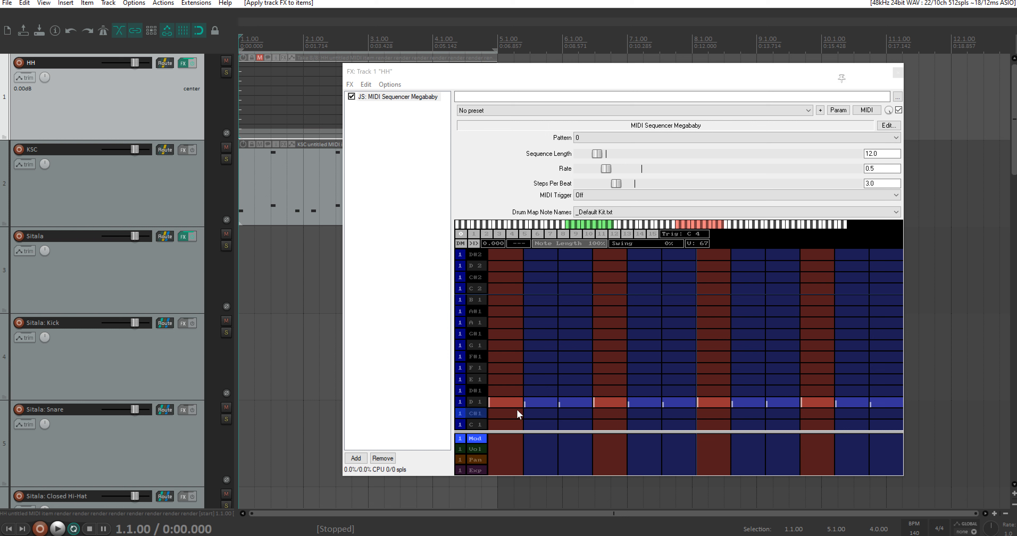
Step: Clear all hits from the HH sequencer's D 1 row and set its Rate to 1
{"action": "left_click_drag", "start_coordinate": [878, 402], "coordinate": [496, 402]}
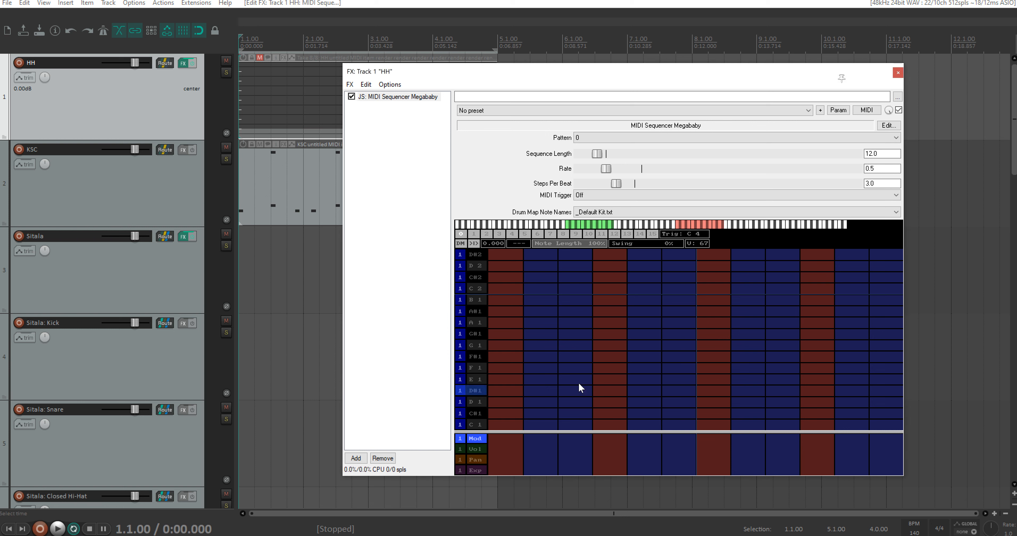
{"action": "double_click", "coordinate": [875, 169]}
{"action": "type", "text": "1"}
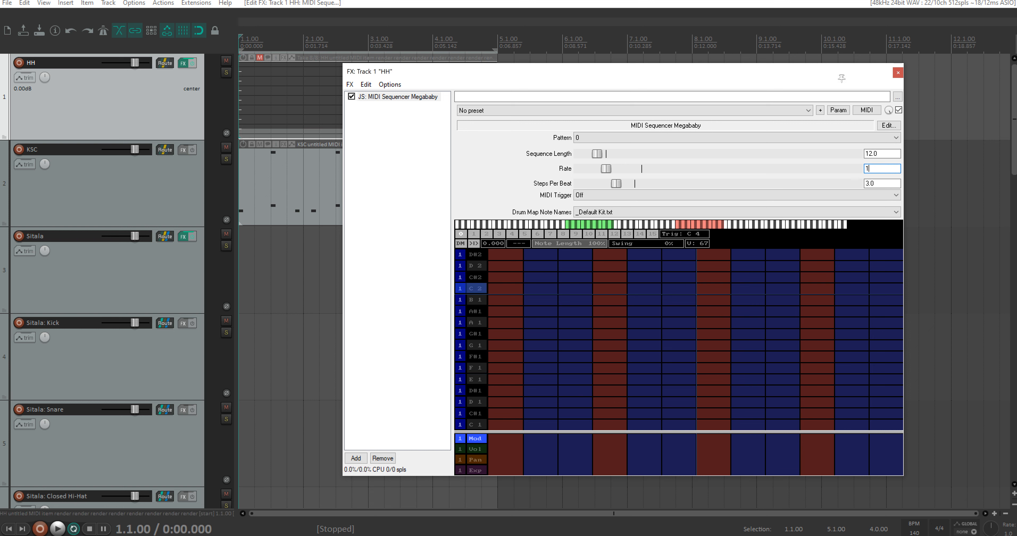
Step: Place louder hits on each beat of the D 1 row and softer hits on the third step of each beat
{"action": "left_click", "coordinate": [505, 403]}
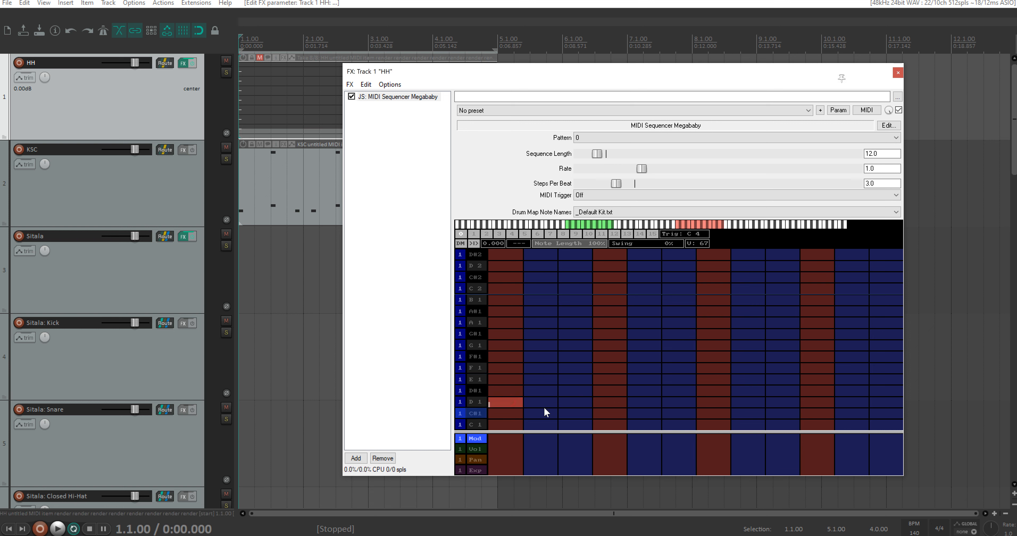
{"action": "left_click", "coordinate": [503, 403]}
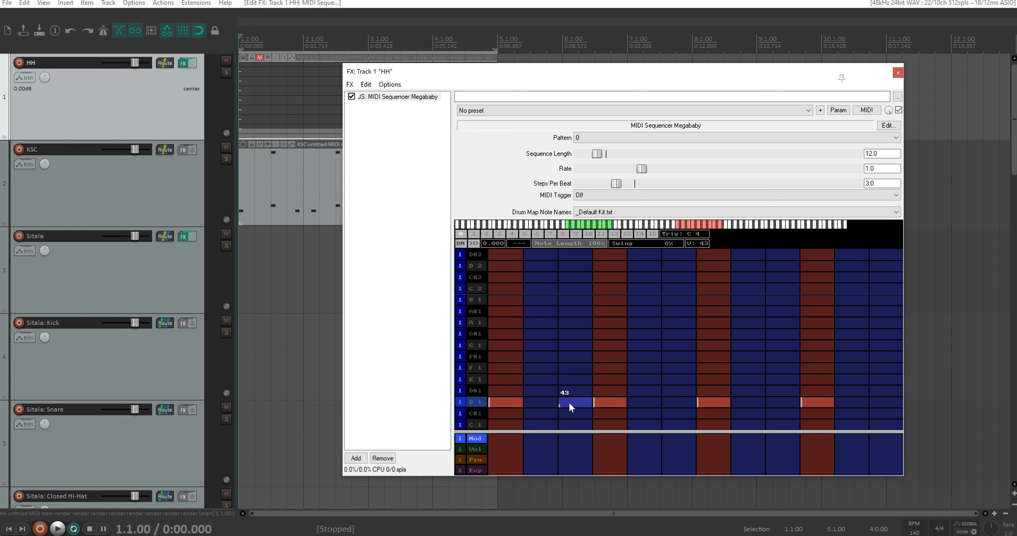
{"action": "left_click", "coordinate": [673, 402]}
{"action": "left_click", "coordinate": [776, 403]}
{"action": "left_click", "coordinate": [883, 402]}
Step: Play the shuffled hi-hat pattern and apply the track FX to the HH item as another MIDI-output take
{"action": "key", "text": "space"}
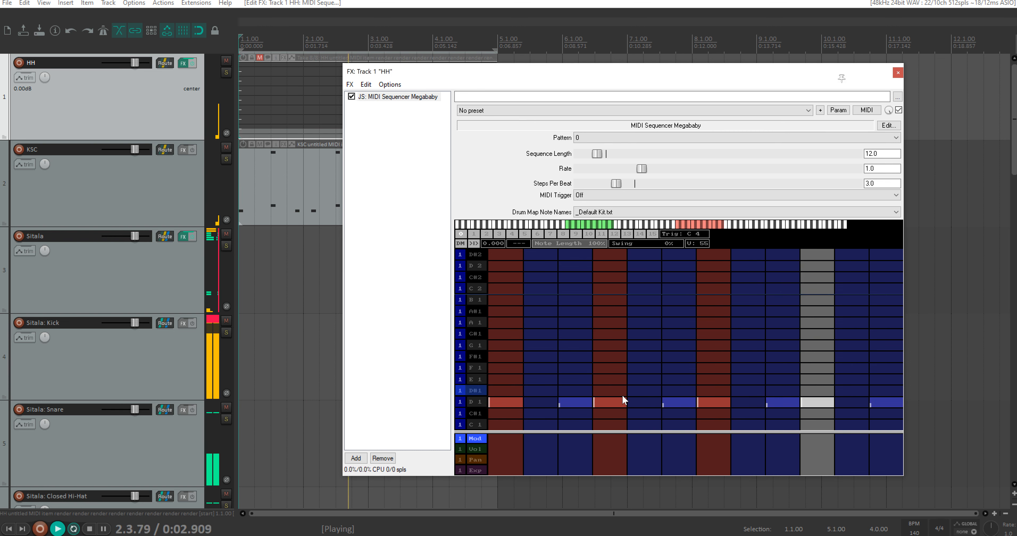
{"action": "key", "text": "space"}
{"action": "right_click", "coordinate": [293, 102]}
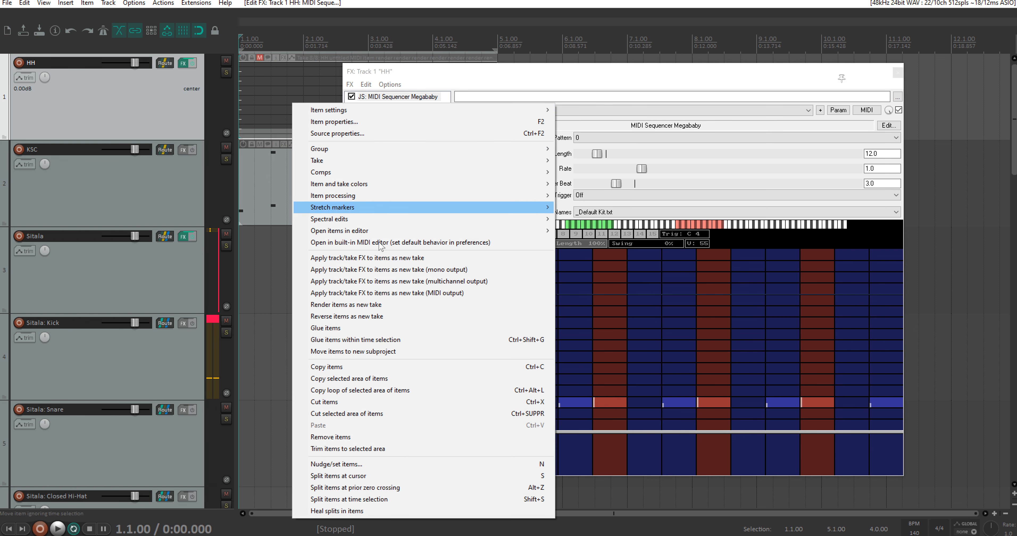
{"action": "left_click", "coordinate": [384, 292]}
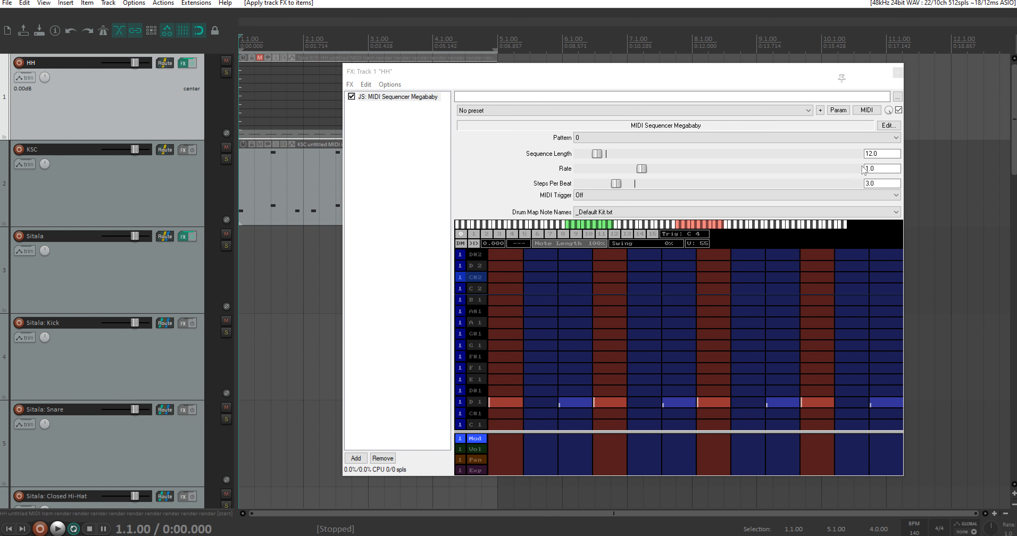
Step: Remove every shuffled hit from the HH sequencer's D 1 row
{"action": "left_click", "coordinate": [512, 400]}
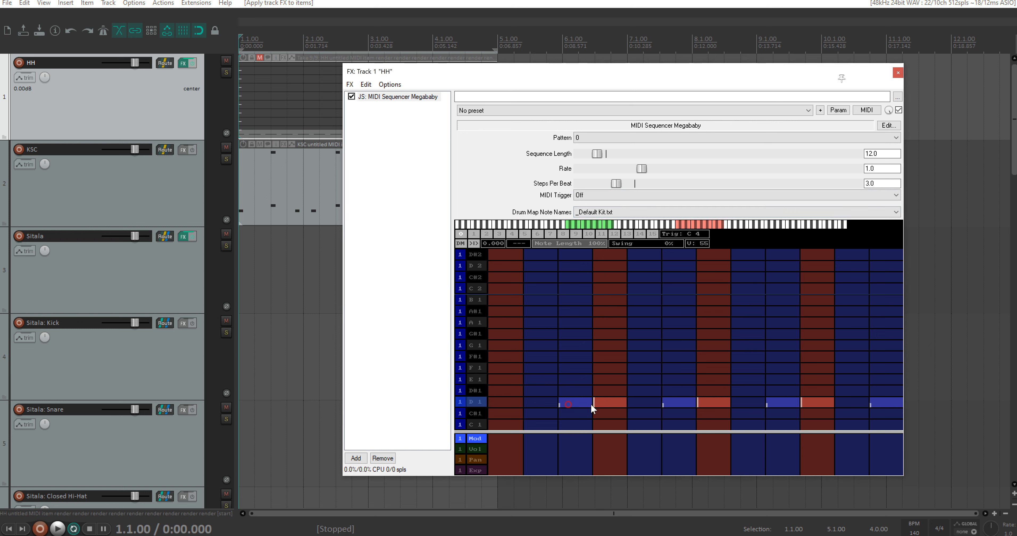
{"action": "left_click", "coordinate": [715, 402]}
{"action": "left_click", "coordinate": [779, 403]}
{"action": "left_click", "coordinate": [816, 403]}
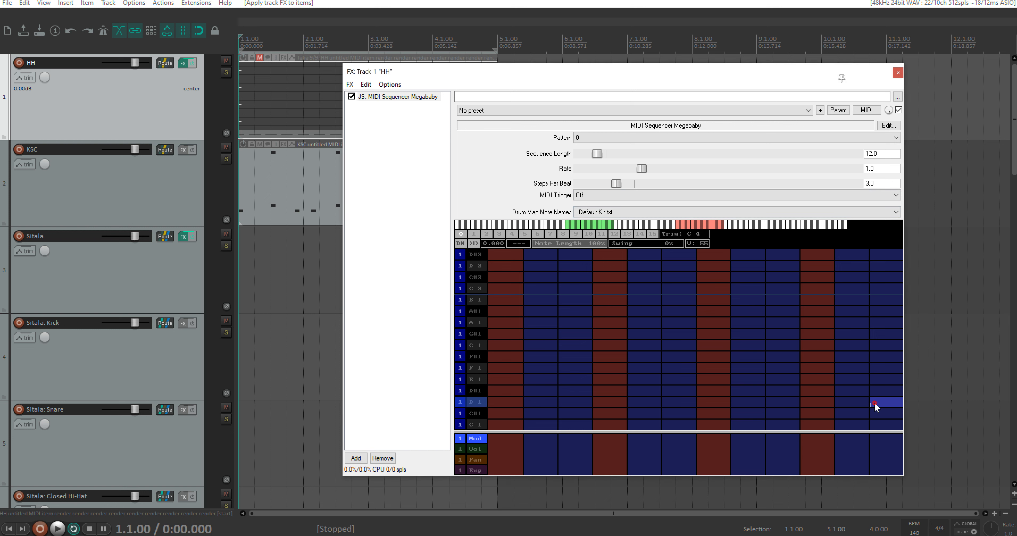
{"action": "left_click", "coordinate": [886, 403]}
Step: Set the HH sequencer's Steps Per Beat to 5, Rate to 0.5 and Sequence Length to 20
{"action": "double_click", "coordinate": [882, 183]}
{"action": "type", "text": "5"}
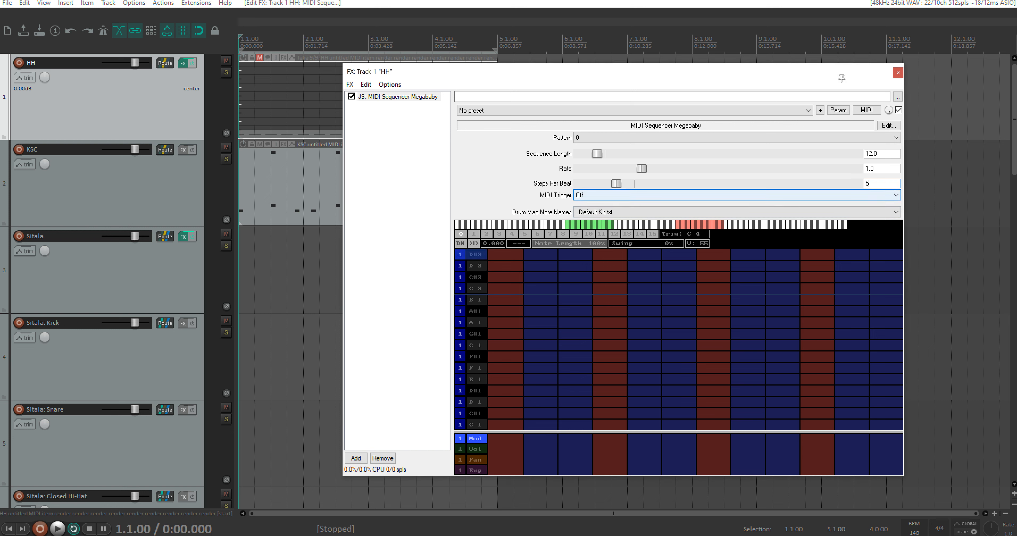
{"action": "double_click", "coordinate": [881, 168]}
{"action": "type", "text": "0.5"}
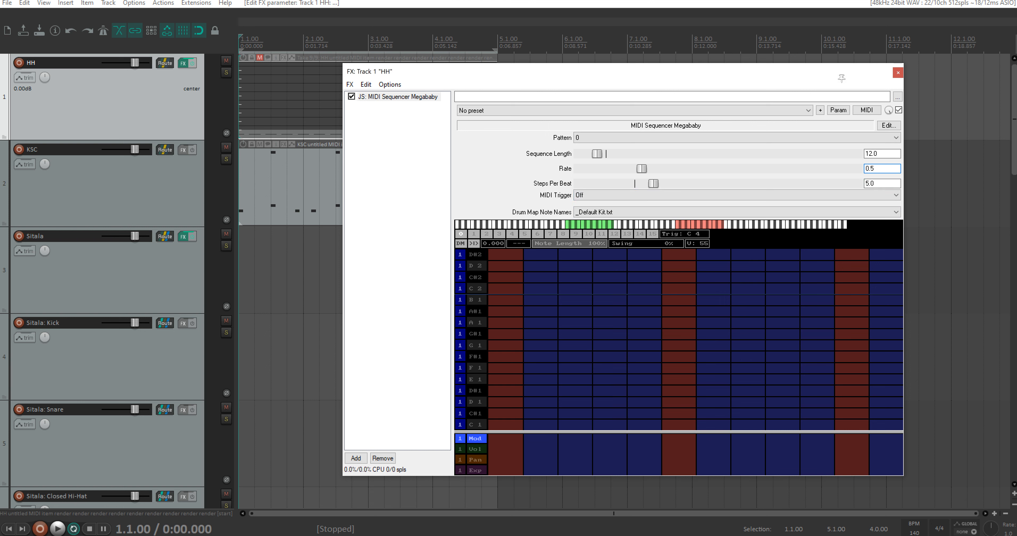
{"action": "double_click", "coordinate": [880, 154]}
{"action": "type", "text": "20"}
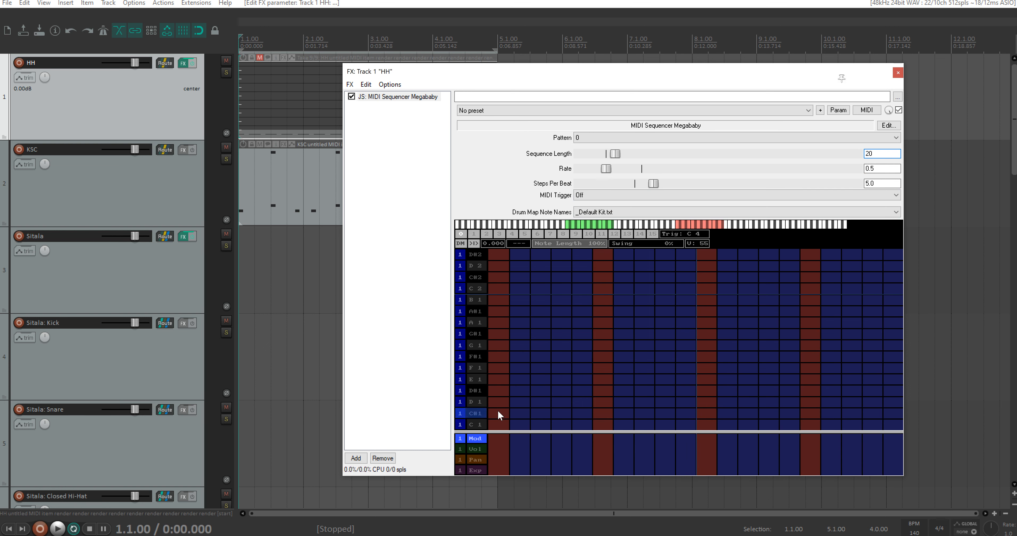
Step: Fill all twenty steps of the D 1 row with louder hits on the beats and softer ones between
{"action": "left_click", "coordinate": [493, 401]}
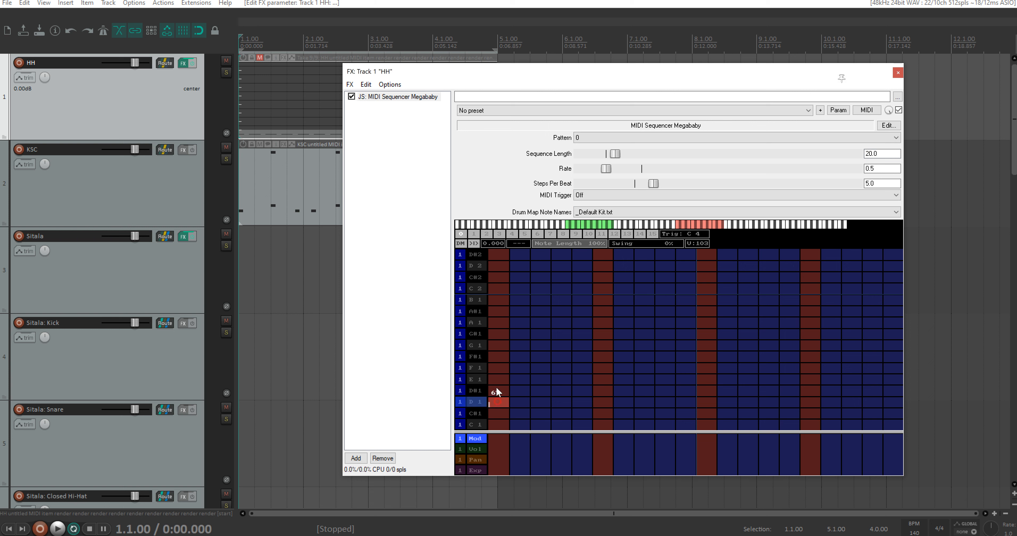
{"action": "left_click", "coordinate": [711, 403]}
{"action": "left_click", "coordinate": [810, 400]}
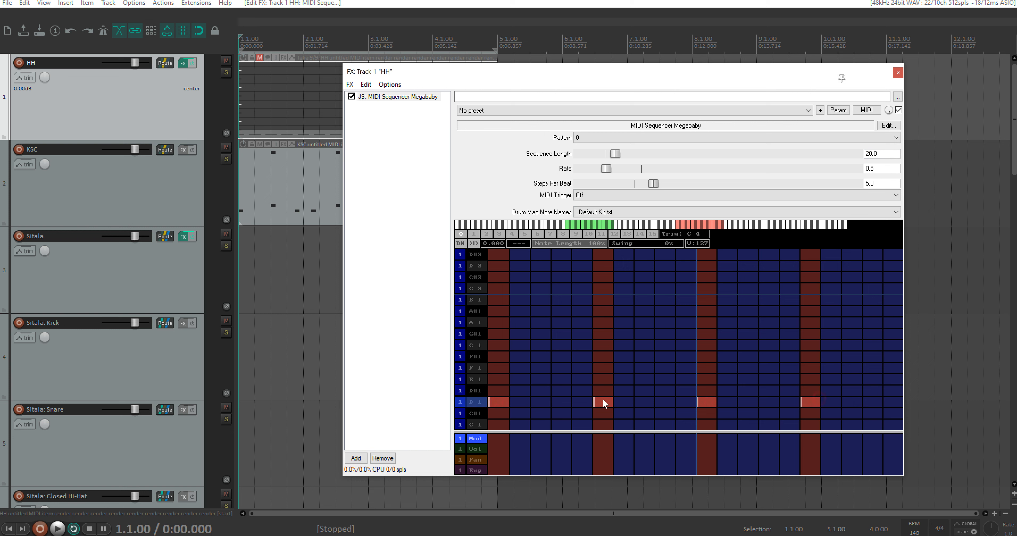
{"action": "left_click_drag", "start_coordinate": [523, 402], "coordinate": [891, 401]}
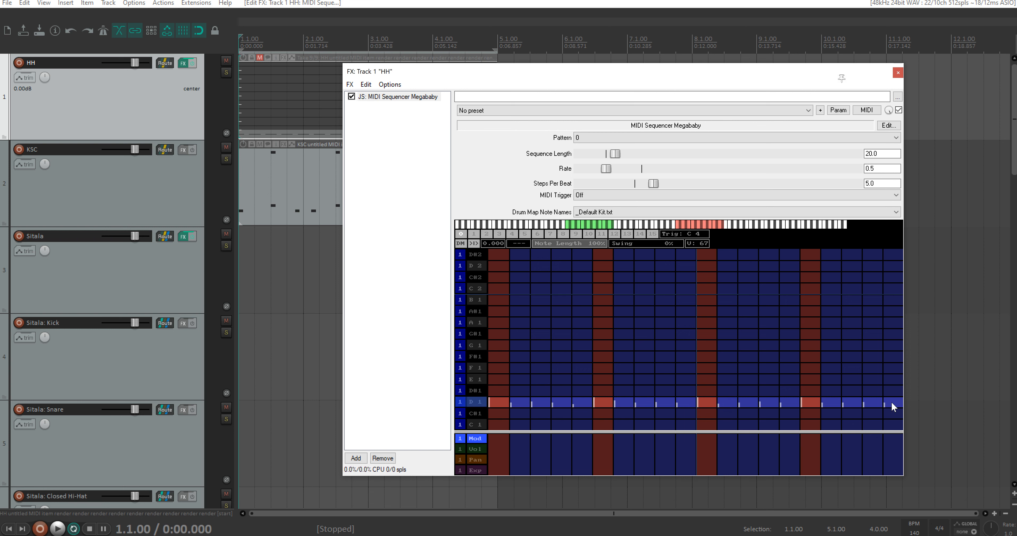
Step: Audition the five-step-per-beat pattern and apply the track FX to the HH item as a new MIDI-output take
{"action": "key", "text": "space"}
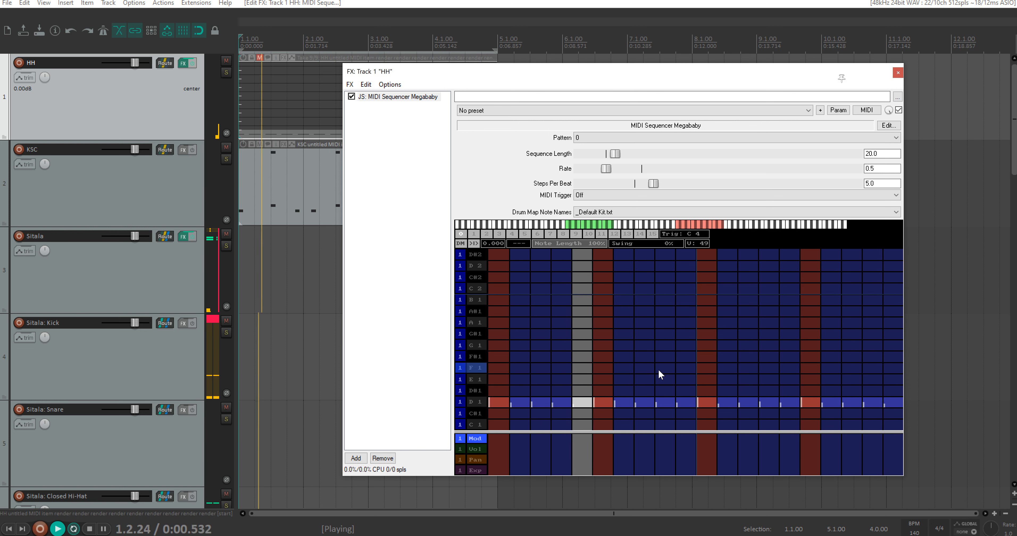
{"action": "key", "text": "space"}
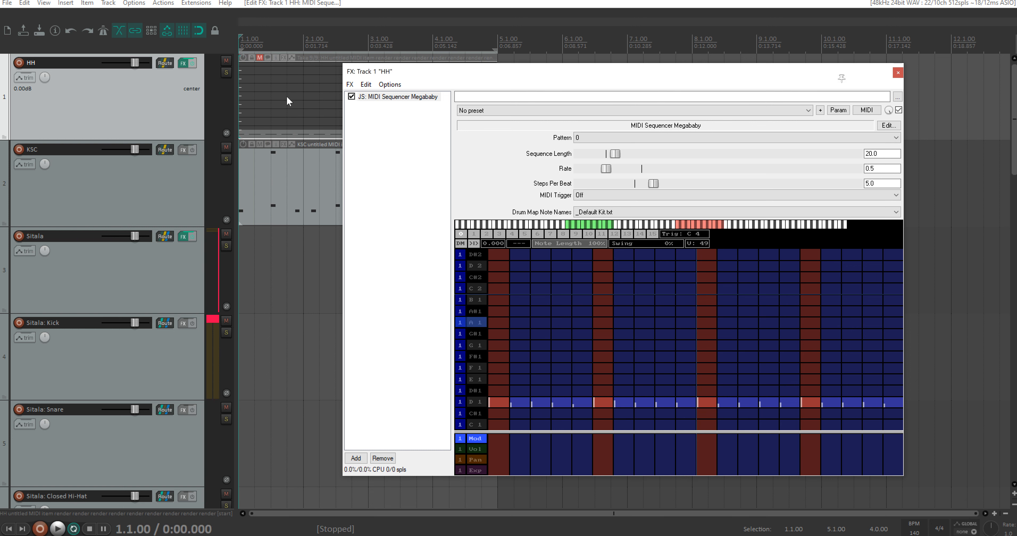
{"action": "right_click", "coordinate": [287, 98]}
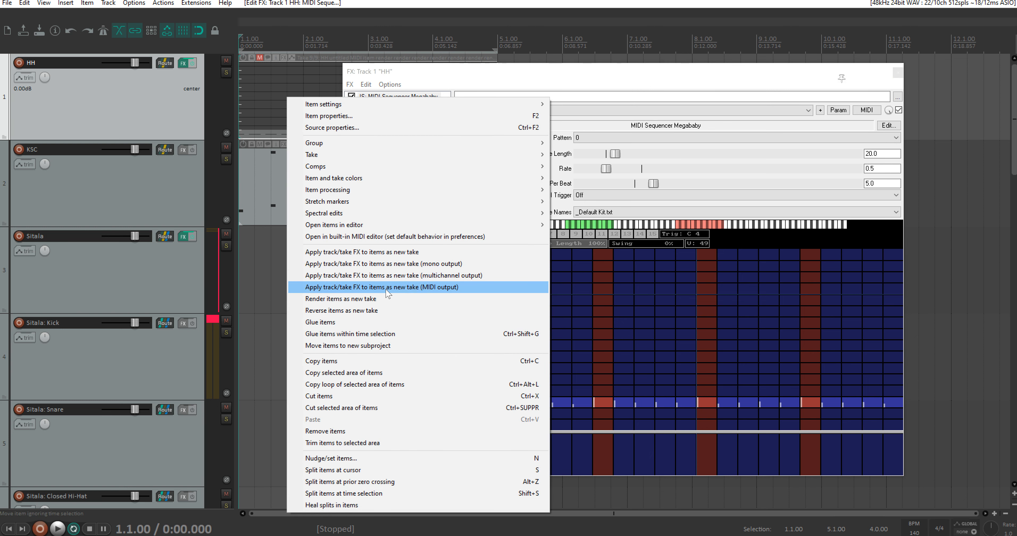
{"action": "left_click", "coordinate": [385, 287]}
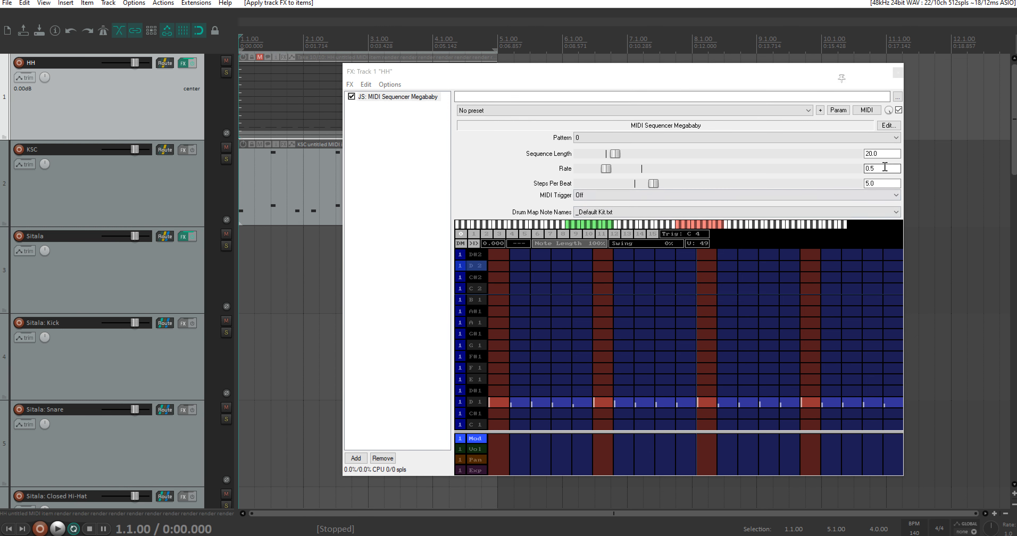
Step: Set the HH sequencer's Rate to 1 and, after auditioning it, apply the track FX to the HH item as a new MIDI-output take
{"action": "left_click_drag", "start_coordinate": [883, 166], "coordinate": [836, 163]}
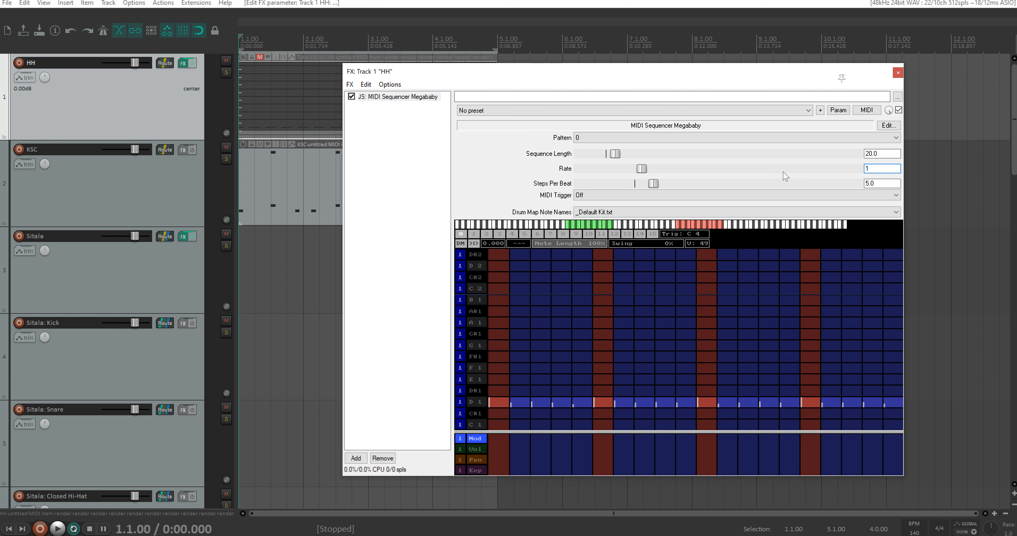
{"action": "key", "text": "space"}
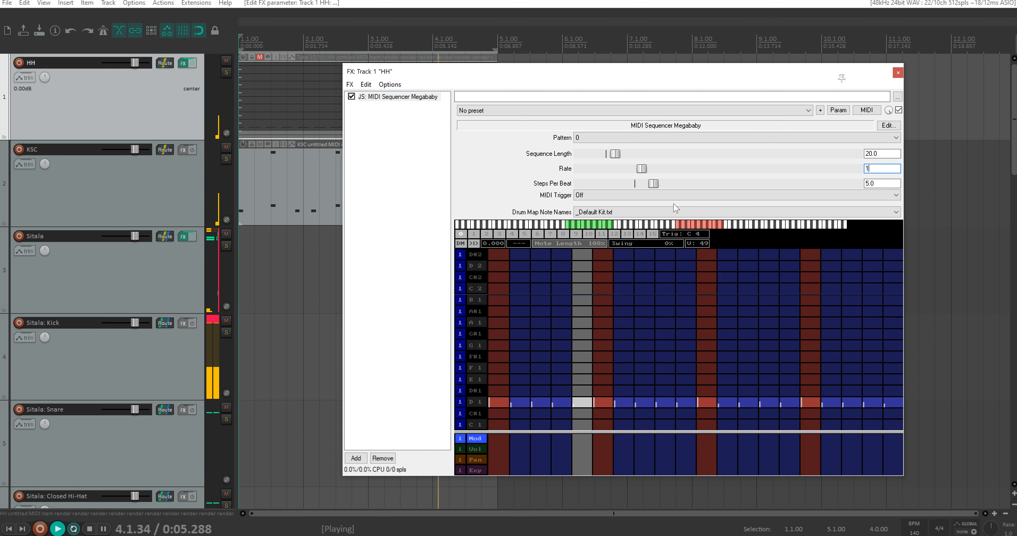
{"action": "key", "text": "space"}
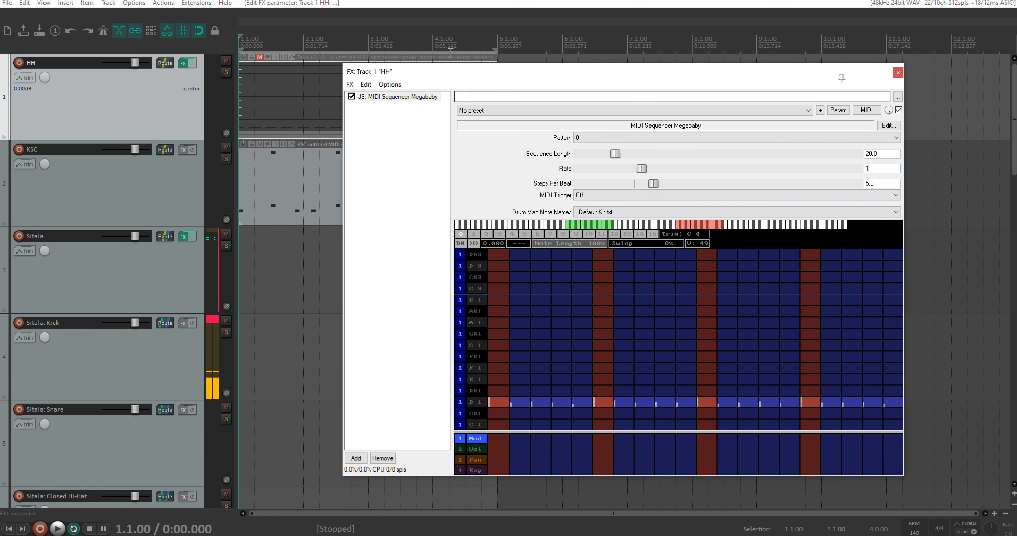
{"action": "right_click", "coordinate": [322, 96]}
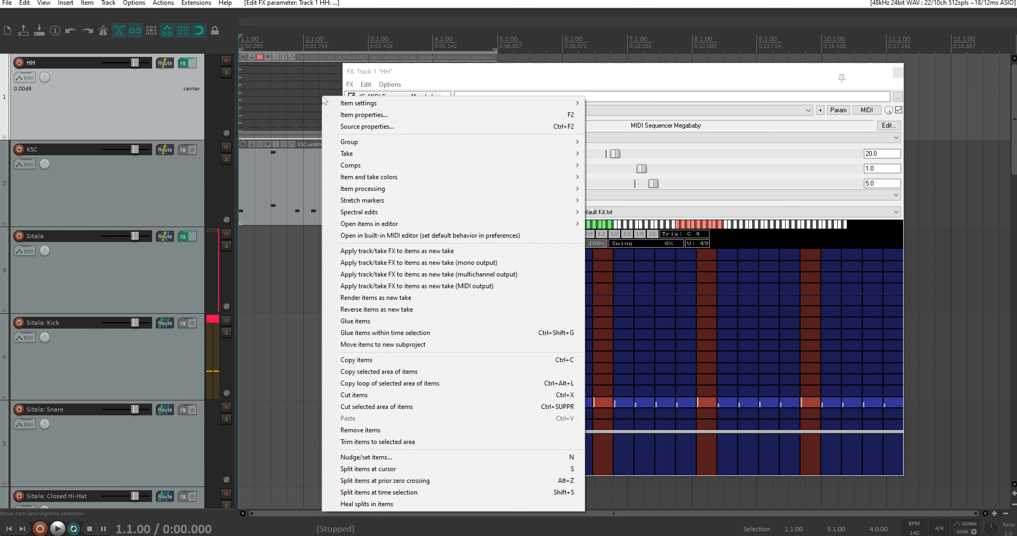
{"action": "left_click", "coordinate": [433, 286]}
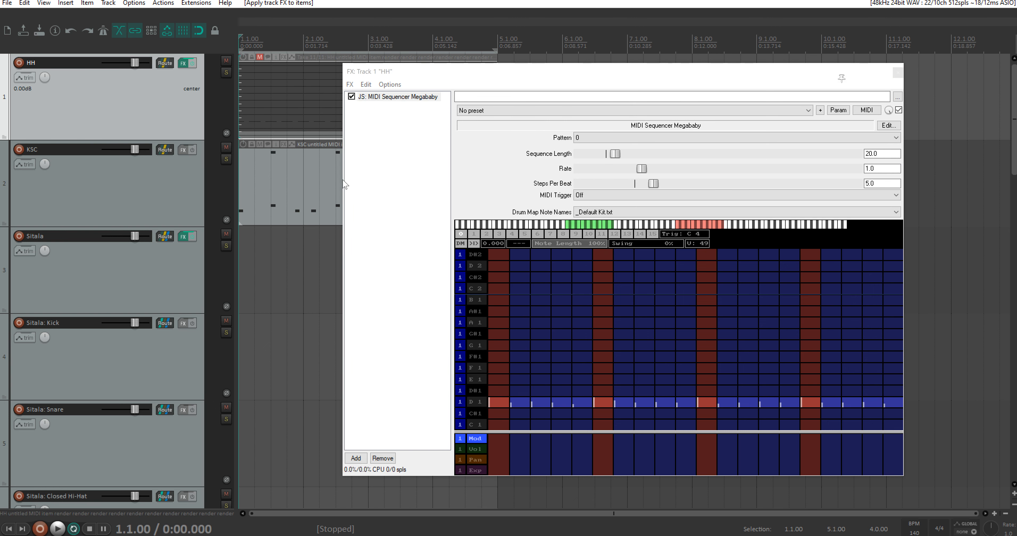
Step: Remove MIDI Sequencer Megababy from the HH track's FX chain and unmute the HH item
{"action": "scroll", "coordinate": [308, 117], "scroll_direction": "up", "scroll_amount": 2}
{"action": "scroll", "coordinate": [296, 106], "scroll_direction": "up", "scroll_amount": 2}
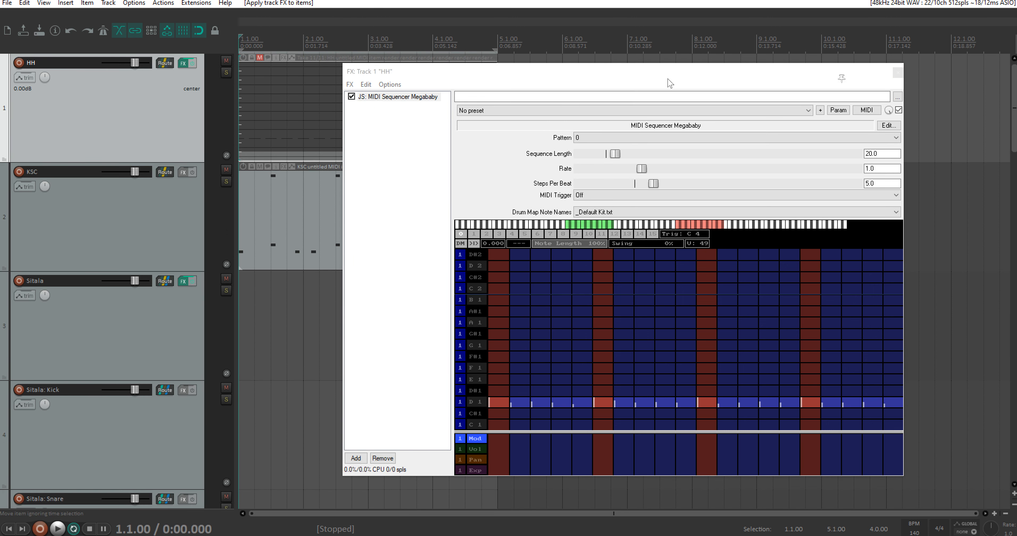
{"action": "left_click", "coordinate": [898, 73]}
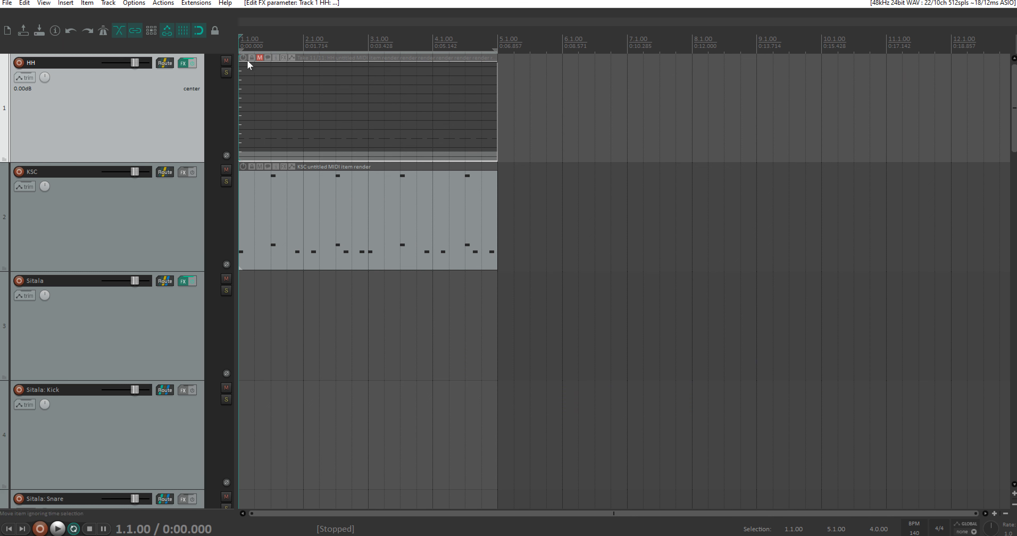
{"action": "left_click", "coordinate": [183, 63]}
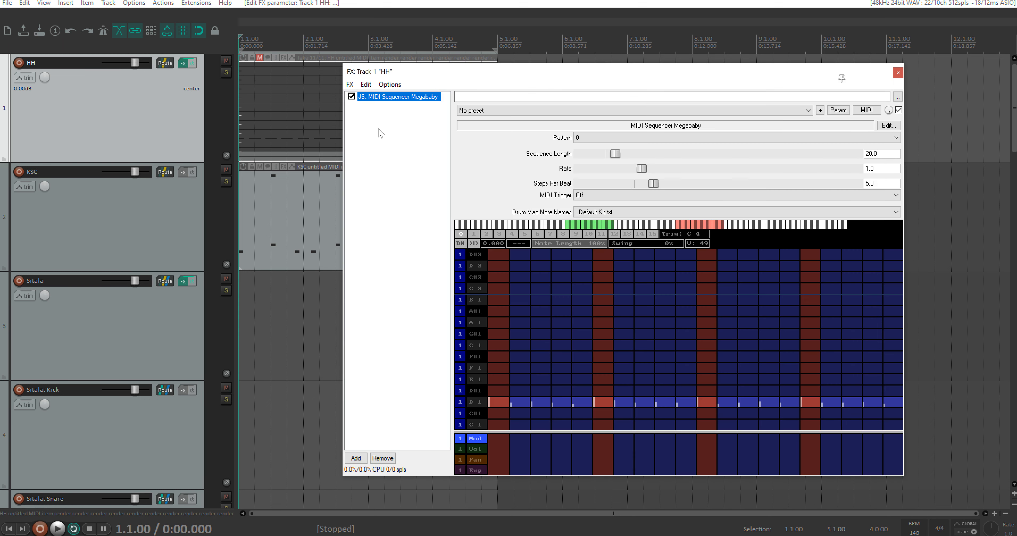
{"action": "left_click", "coordinate": [388, 458]}
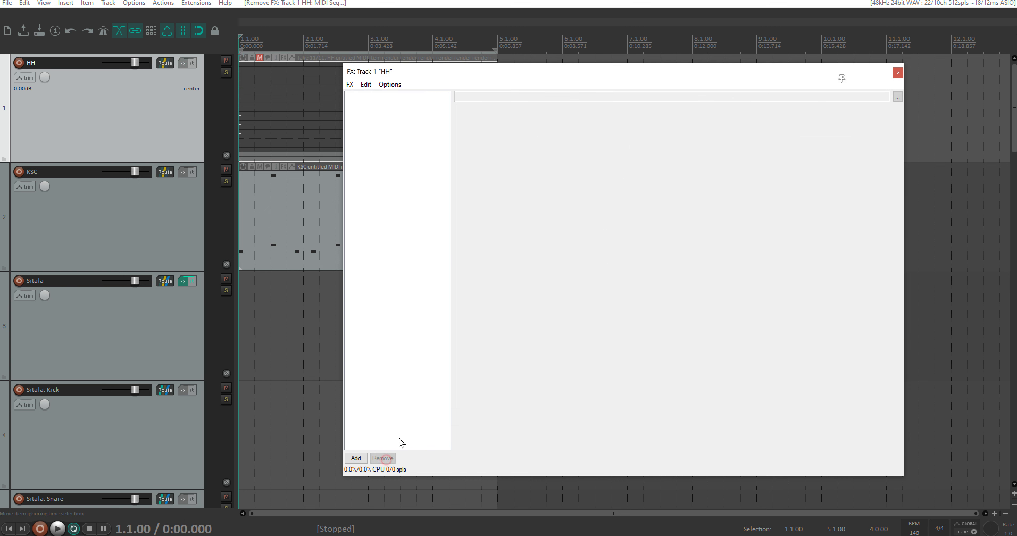
{"action": "left_click", "coordinate": [897, 73]}
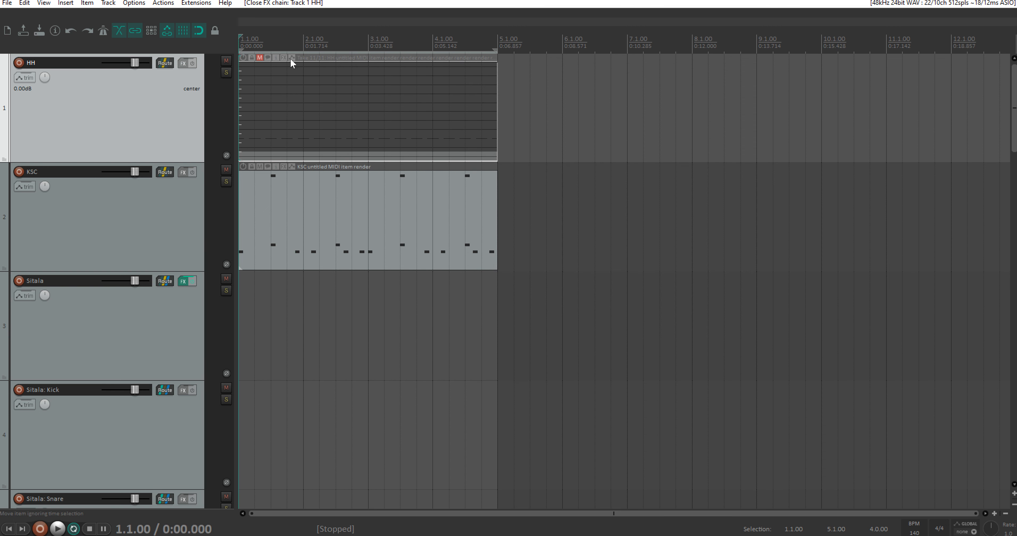
{"action": "left_click", "coordinate": [262, 58]}
{"action": "scroll", "coordinate": [266, 89], "scroll_direction": "up", "scroll_amount": 5}
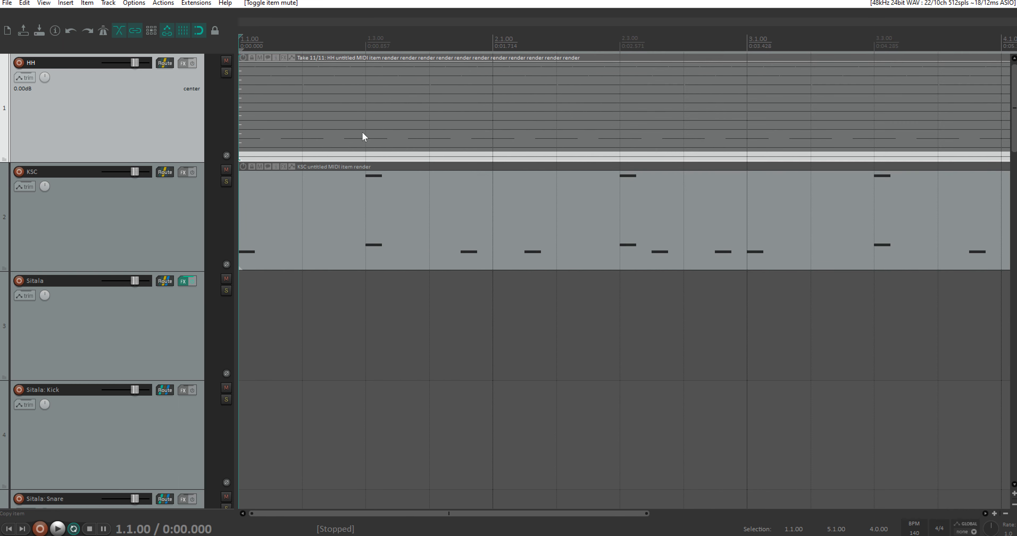
{"action": "scroll", "coordinate": [429, 134], "scroll_direction": "down", "scroll_amount": 5}
Step: Cycle through the HH item's rendered takes with playback stopped
{"action": "key", "text": "t"}
{"action": "key", "text": "t"}
{"action": "key", "text": "t"}
{"action": "key", "text": "t"}
{"action": "key", "text": "t"}
{"action": "key", "text": "t"}
{"action": "key", "text": "t"}
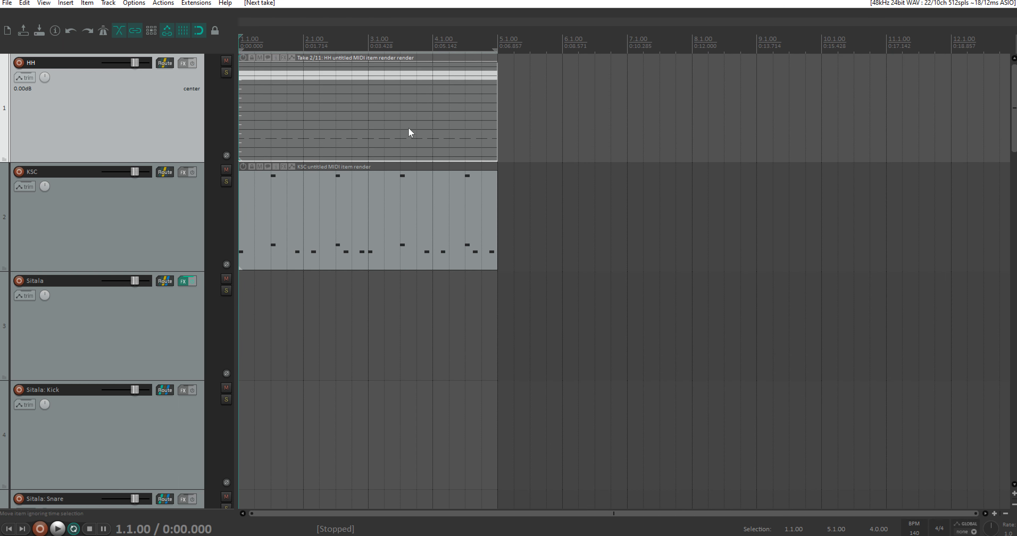
{"action": "key", "text": "t"}
{"action": "key", "text": "t"}
{"action": "key", "text": "t"}
{"action": "key", "text": "t"}
{"action": "key", "text": "t"}
{"action": "key", "text": "t"}
{"action": "key", "text": "t"}
{"action": "key", "text": "t"}
{"action": "key", "text": "t"}
{"action": "key", "text": "t"}
{"action": "key", "text": "t"}
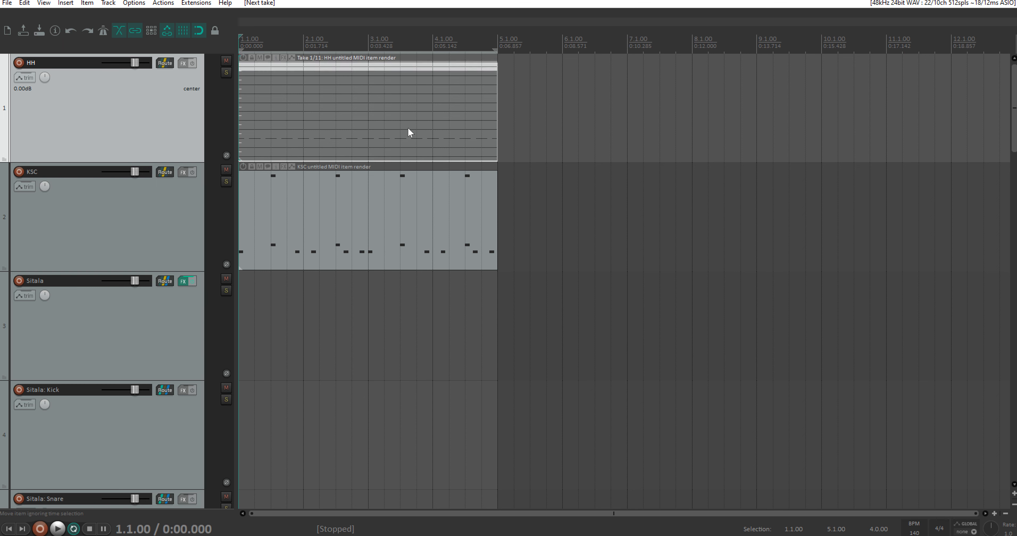
{"action": "key", "text": "t"}
{"action": "key", "text": "t"}
{"action": "key", "text": "t"}
{"action": "key", "text": "t"}
{"action": "key", "text": "t"}
{"action": "key", "text": "t"}
{"action": "key", "text": "t"}
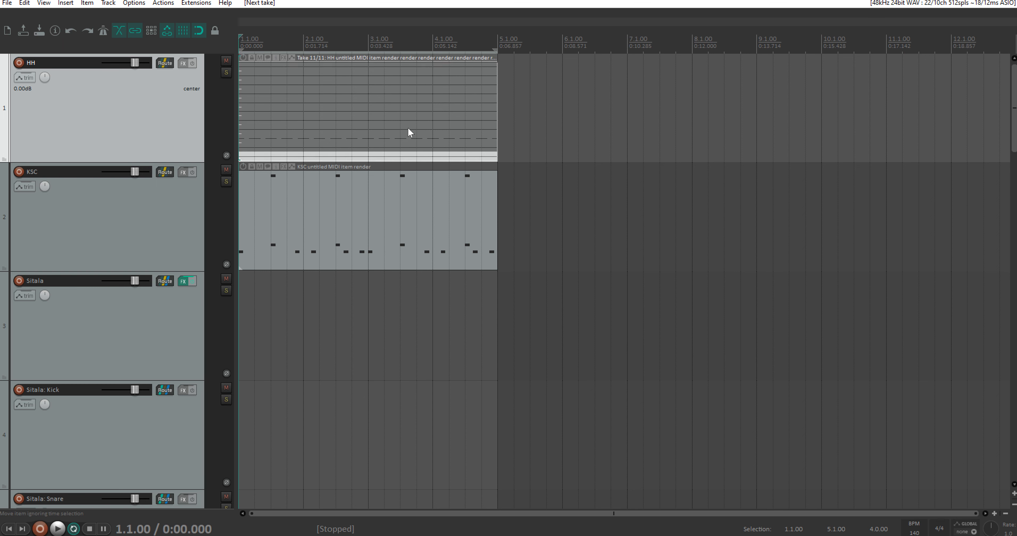
Step: Play the loop while switching the HH item through its successive takes to compare the hi-hat variations
{"action": "key", "text": "space"}
{"action": "key", "text": "t"}
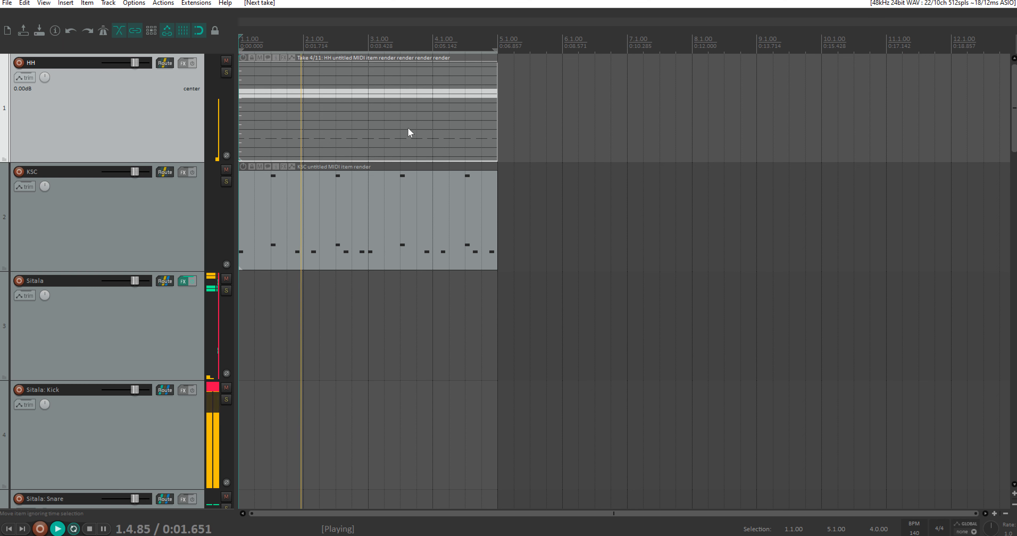
{"action": "key", "text": "t"}
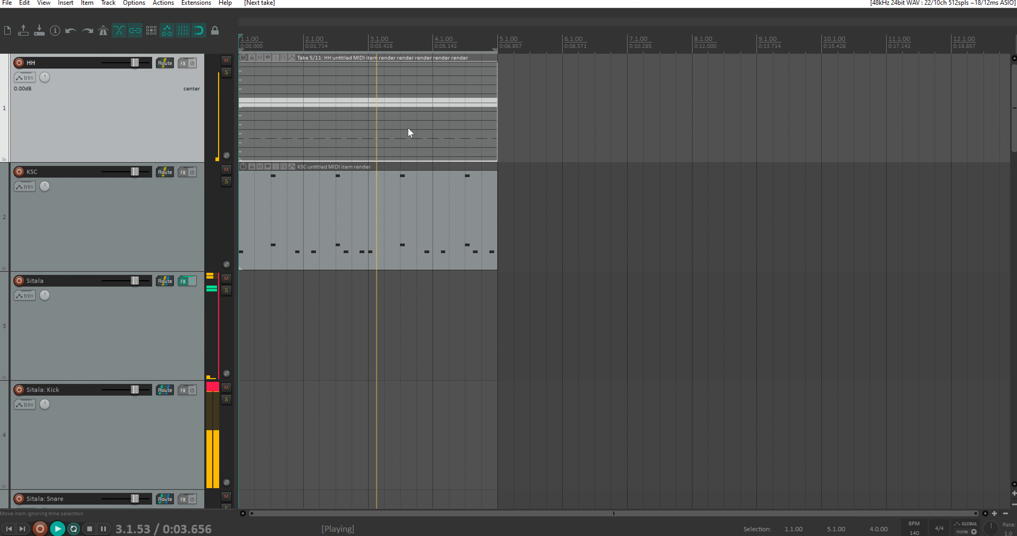
{"action": "key", "text": "t"}
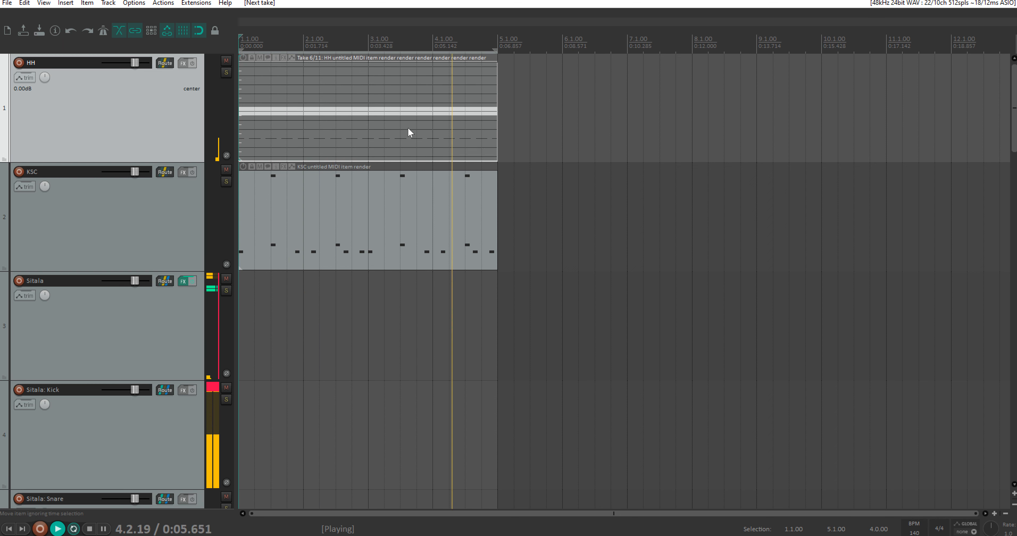
{"action": "key", "text": "t"}
{"action": "key", "text": "t"}
{"action": "key", "text": "t"}
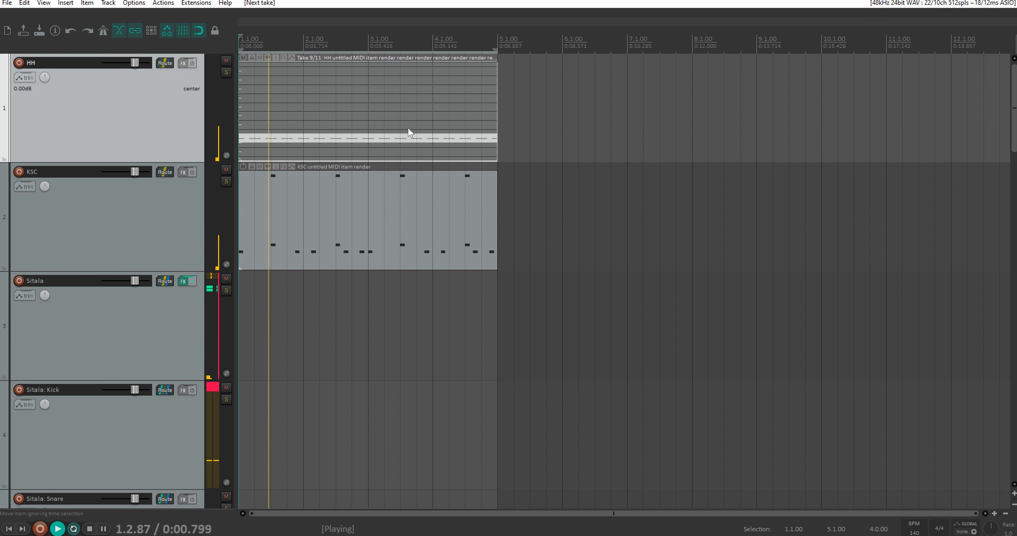
{"action": "key", "text": "t"}
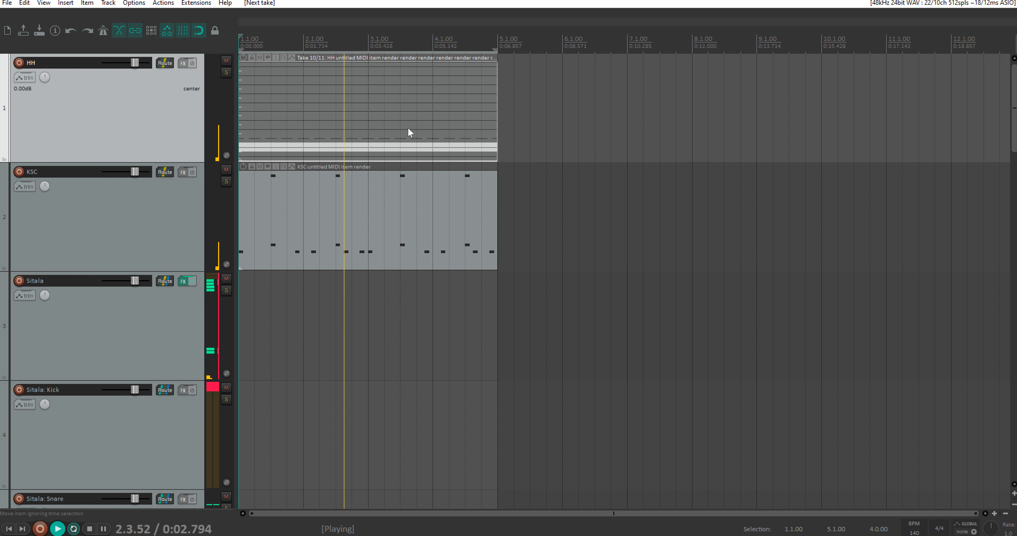
{"action": "key", "text": "t"}
{"action": "key", "text": "t"}
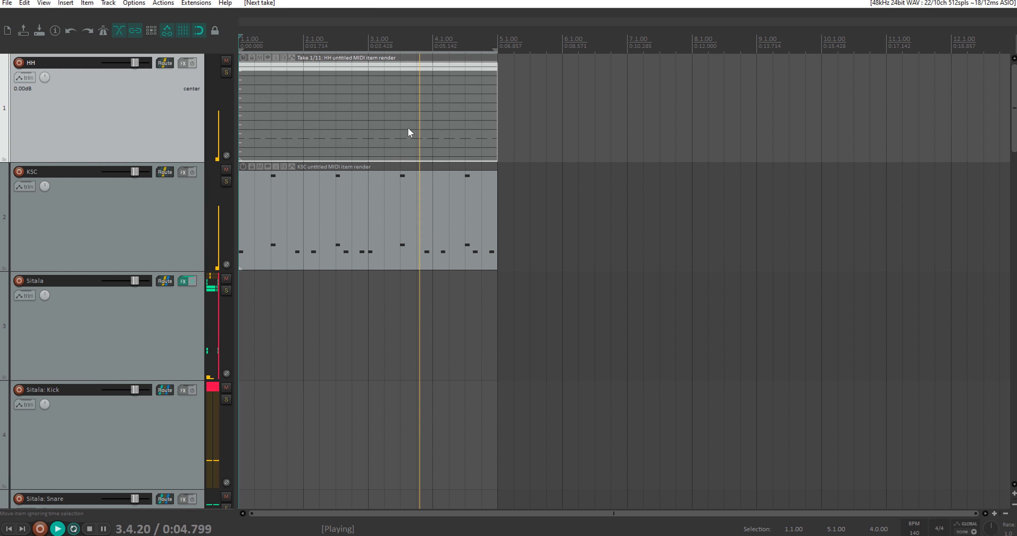
{"action": "key", "text": "space"}
Step: Split the HH item at bars 2, 3 and 4 into four one-bar segments
{"action": "scroll", "coordinate": [333, 127], "scroll_direction": "up", "scroll_amount": 1}
{"action": "scroll", "coordinate": [328, 123], "scroll_direction": "up", "scroll_amount": 3}
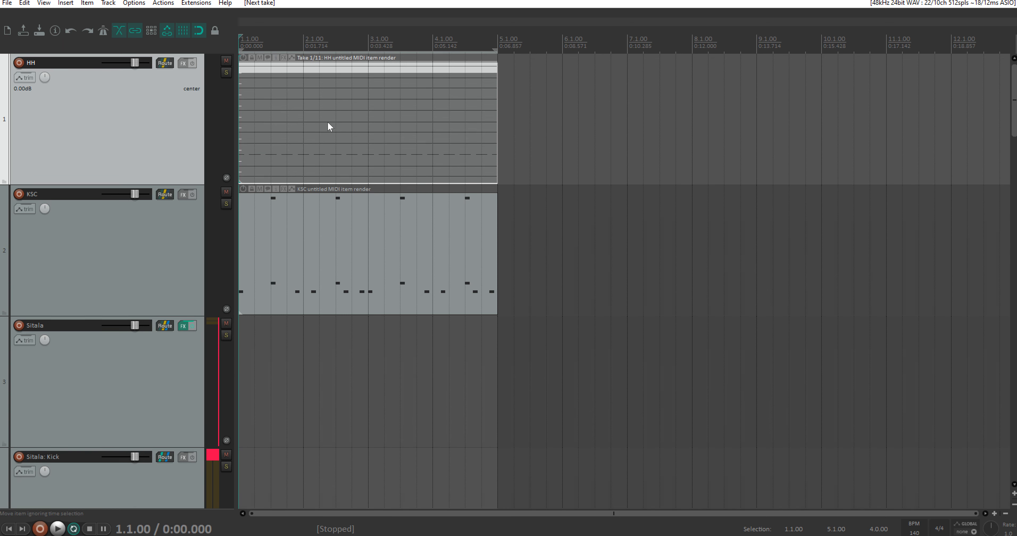
{"action": "scroll", "coordinate": [335, 125], "scroll_direction": "up", "scroll_amount": 4}
{"action": "scroll", "coordinate": [341, 132], "scroll_direction": "down", "scroll_amount": 1}
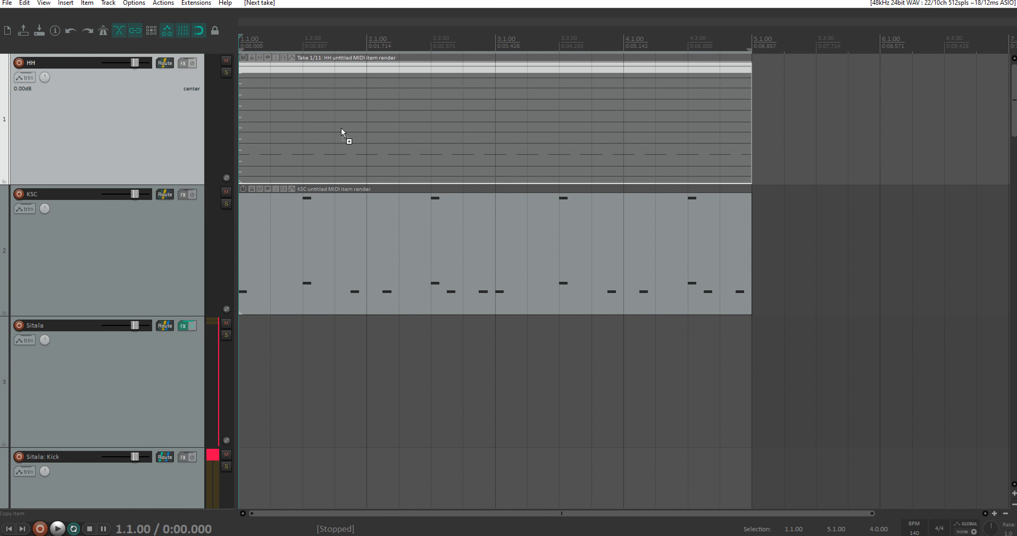
{"action": "left_click", "coordinate": [367, 42]}
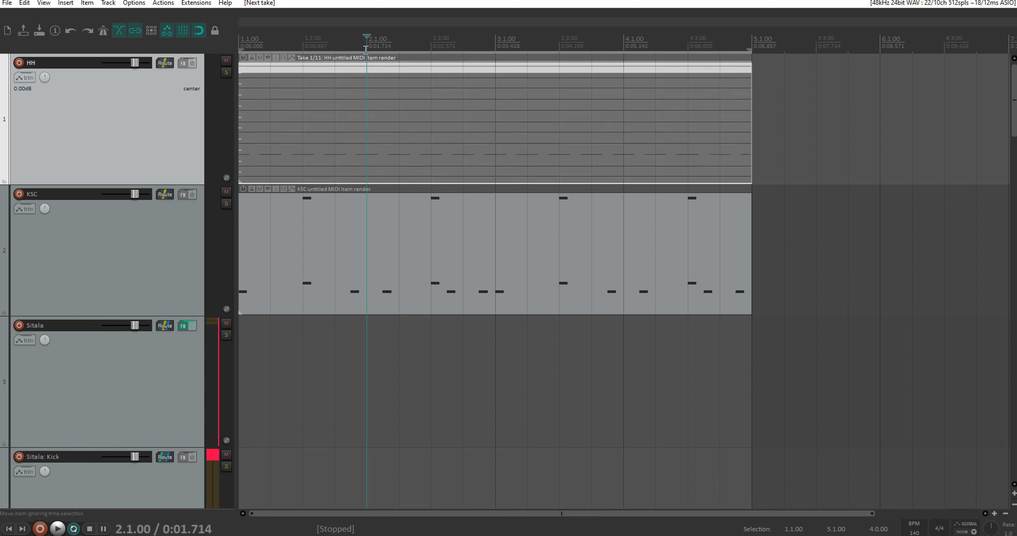
{"action": "key", "text": "s"}
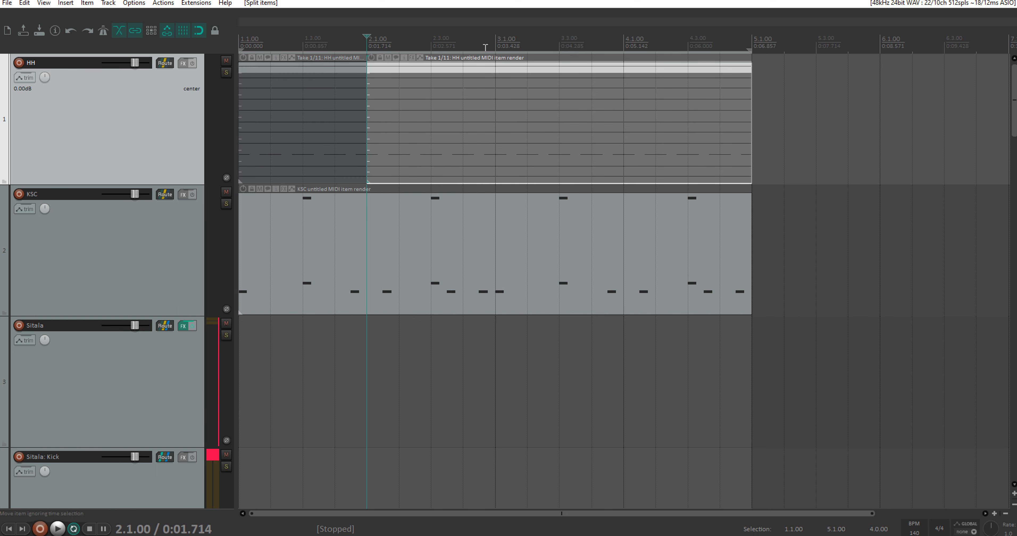
{"action": "left_click", "coordinate": [496, 43]}
{"action": "key", "text": "s"}
{"action": "left_click", "coordinate": [623, 42]}
{"action": "key", "text": "s"}
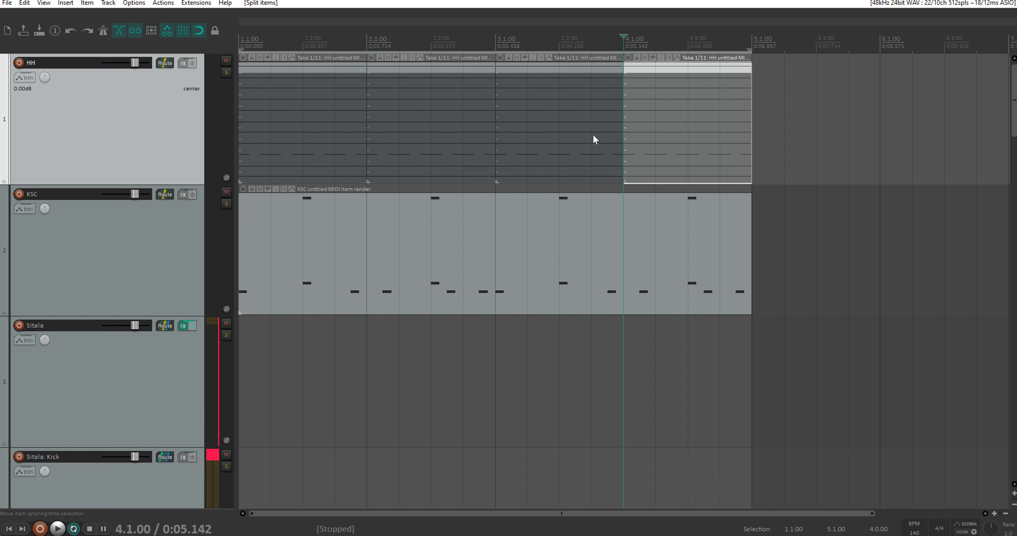
Step: Activate takes 4, 2, 5 and 9 in the first to fourth HH segments respectively
{"action": "left_click", "coordinate": [302, 101]}
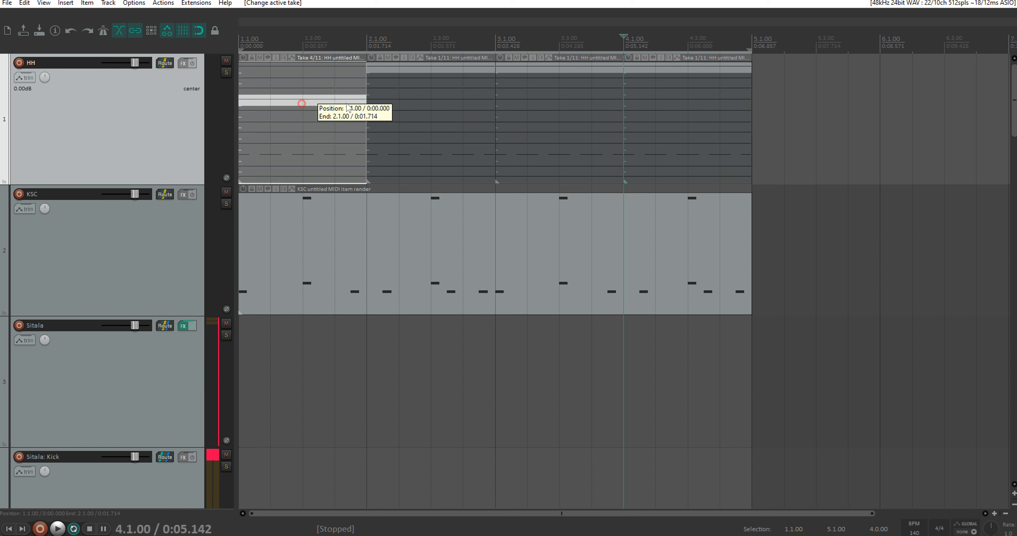
{"action": "left_click", "coordinate": [411, 81]}
{"action": "left_click", "coordinate": [559, 110]}
{"action": "left_click", "coordinate": [678, 109]}
{"action": "left_click", "coordinate": [692, 149]}
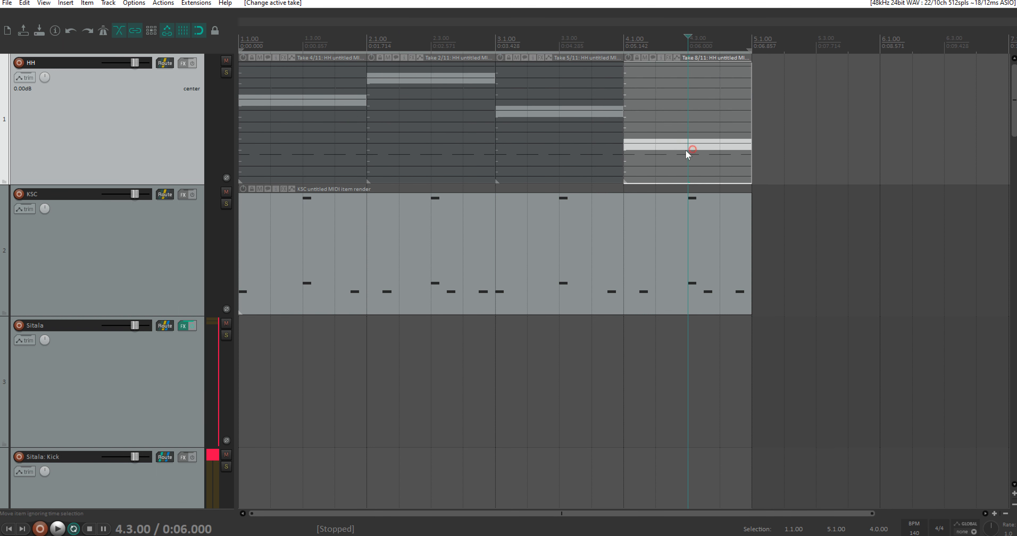
{"action": "left_click", "coordinate": [655, 152]}
Step: Switch the first HH segment to take 6 and audition the four-bar combination from the start
{"action": "left_click", "coordinate": [242, 46]}
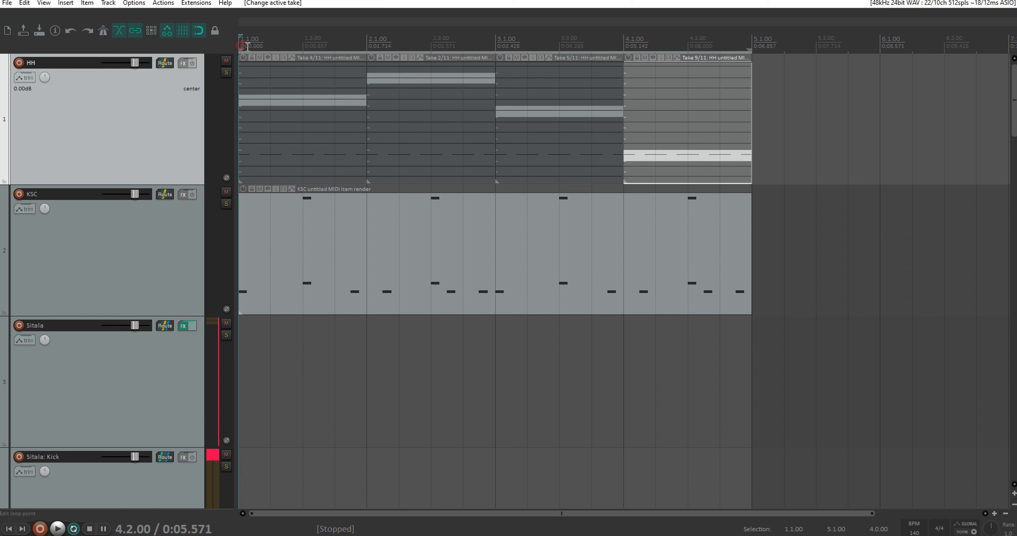
{"action": "key", "text": "space"}
{"action": "key", "text": "space"}
{"action": "left_click", "coordinate": [289, 123]}
{"action": "key", "text": "space"}
{"action": "key", "text": "space"}
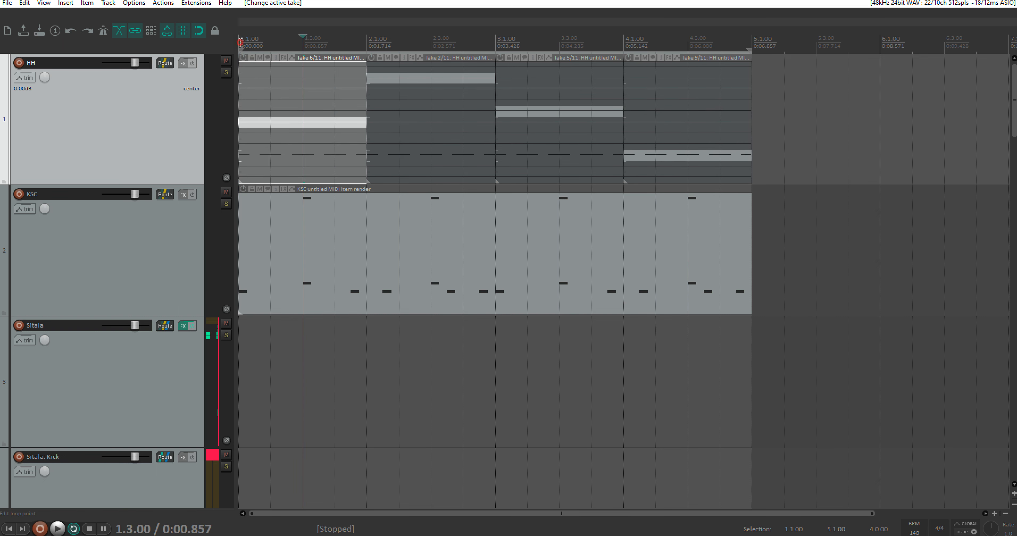
{"action": "left_click", "coordinate": [241, 46]}
{"action": "key", "text": "space"}
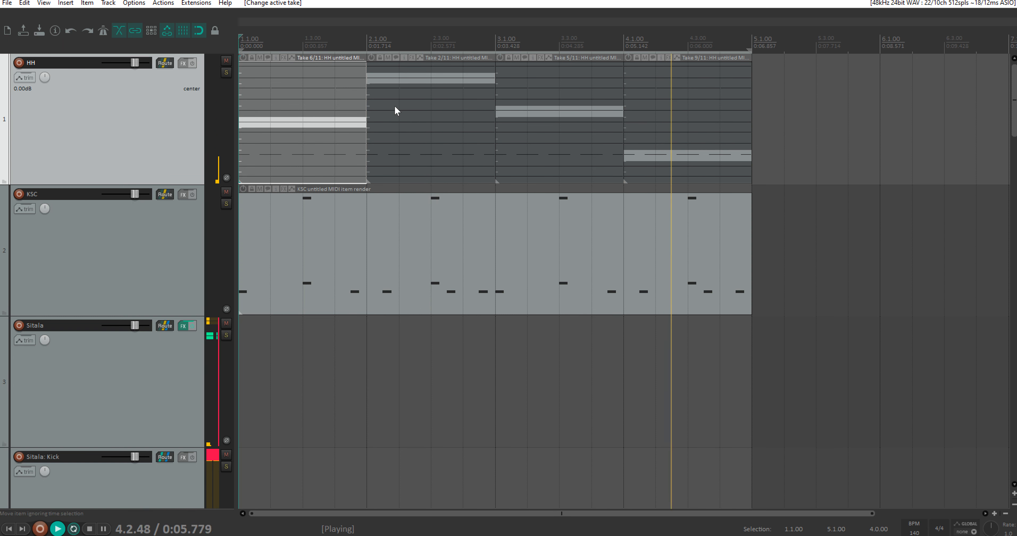
{"action": "key", "text": "space"}
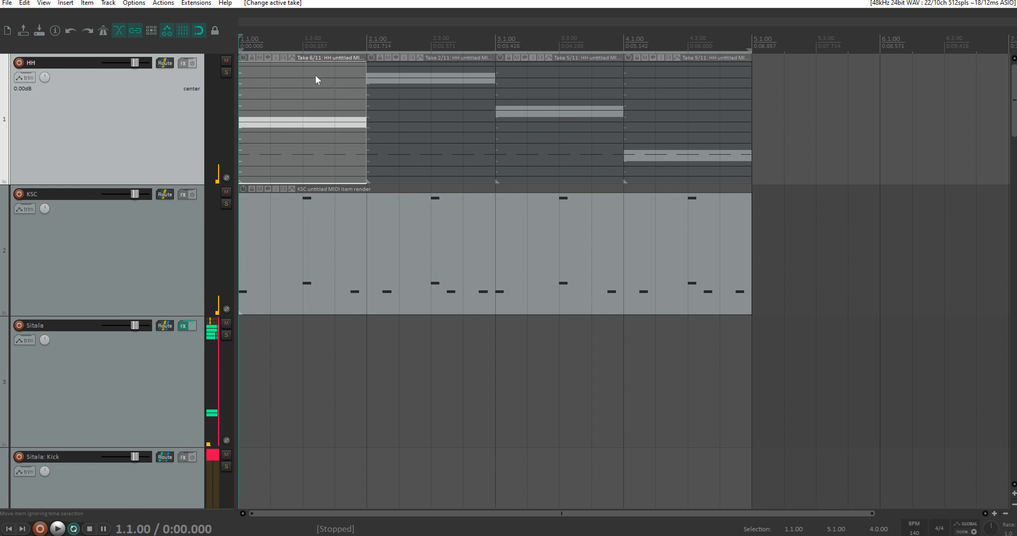
Step: Activate take 1 in the first HH segment, take 3 in the third and take 4 in the fourth
{"action": "left_click", "coordinate": [309, 68]}
{"action": "left_click", "coordinate": [536, 88]}
{"action": "left_click", "coordinate": [681, 106]}
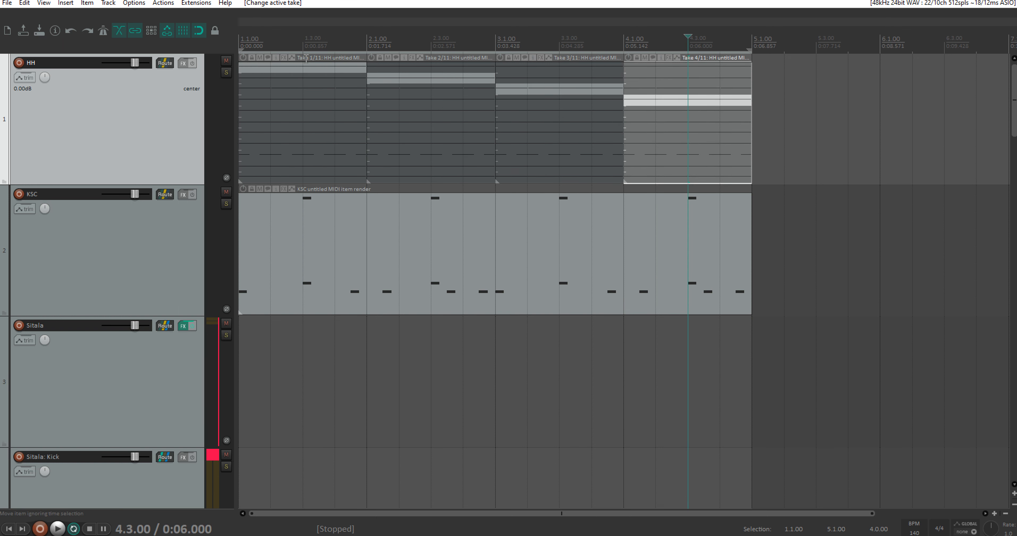
Step: Cycle through the first HH segment's takes, settling on take 1, and activate take 4 in the second segment
{"action": "left_click", "coordinate": [309, 128]}
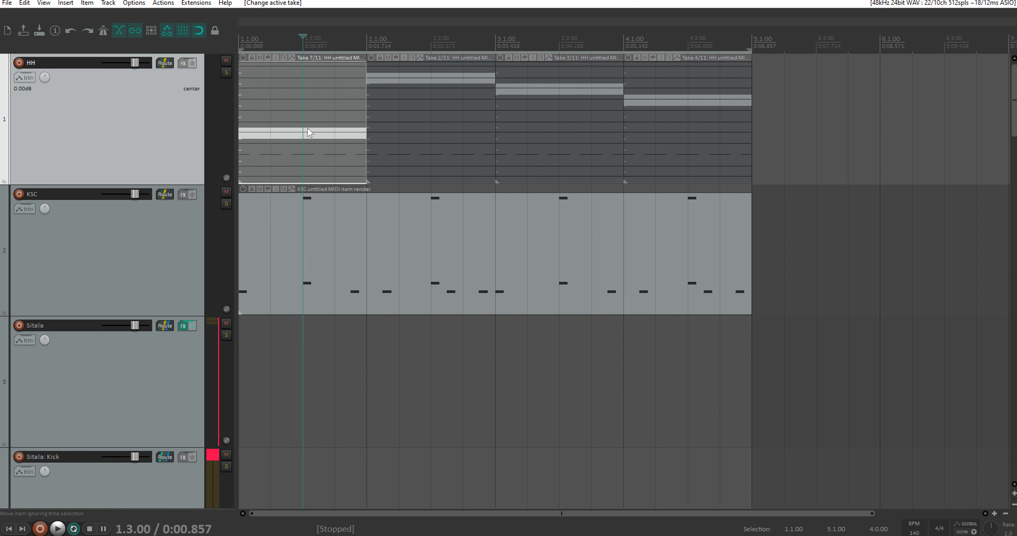
{"action": "key", "text": "t"}
{"action": "key", "text": "t"}
{"action": "key", "text": "t"}
{"action": "key", "text": "t"}
{"action": "key", "text": "t"}
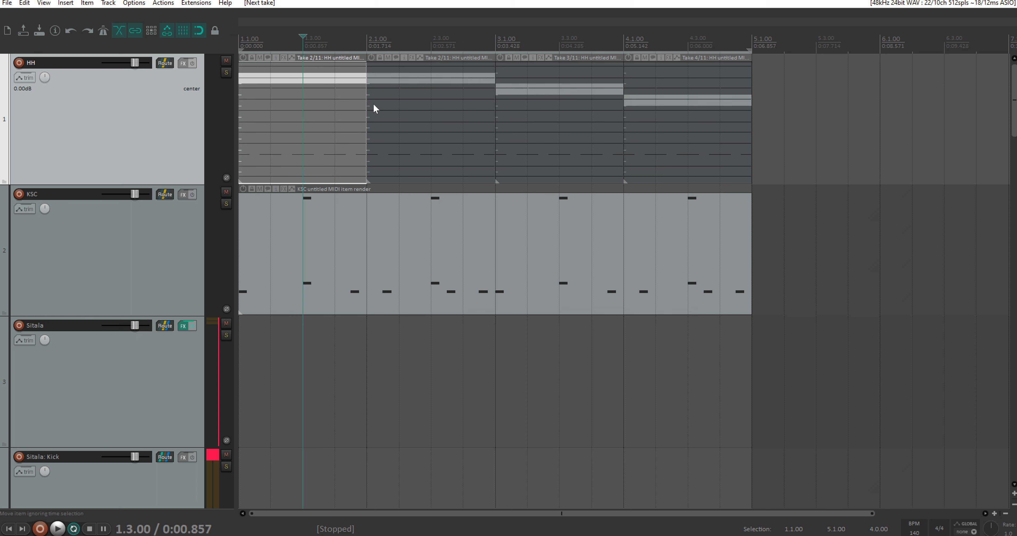
{"action": "left_click", "coordinate": [338, 70]}
{"action": "left_click", "coordinate": [407, 100]}
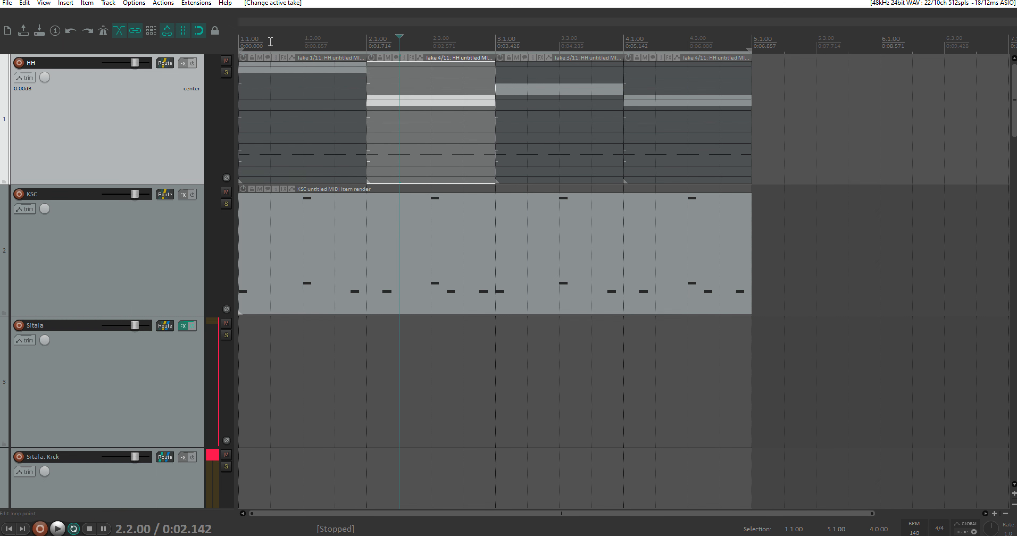
Step: Undo the take changes and the bar splits until the HH track holds one unsplit four-bar item on take 1
{"action": "left_click_drag", "start_coordinate": [842, 155], "coordinate": [266, 84]}
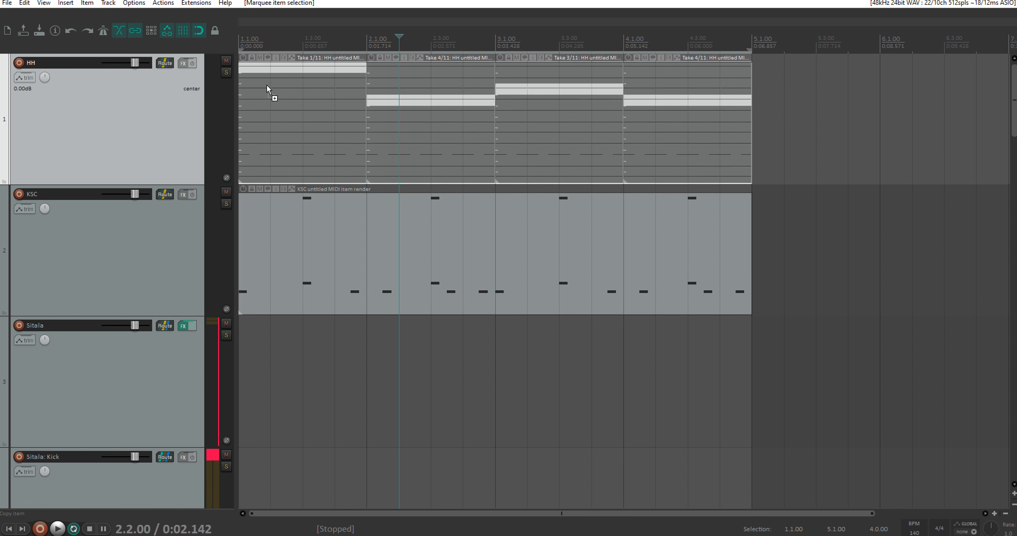
{"action": "key", "text": "ctrl+z"}
{"action": "key", "text": "ctrl+z"}
{"action": "key", "text": "ctrl+z"}
{"action": "key", "text": "ctrl+z"}
{"action": "key", "text": "ctrl+z"}
{"action": "key", "text": "ctrl+z"}
{"action": "key", "text": "ctrl+z"}
{"action": "key", "text": "ctrl+z"}
{"action": "key", "text": "ctrl+z"}
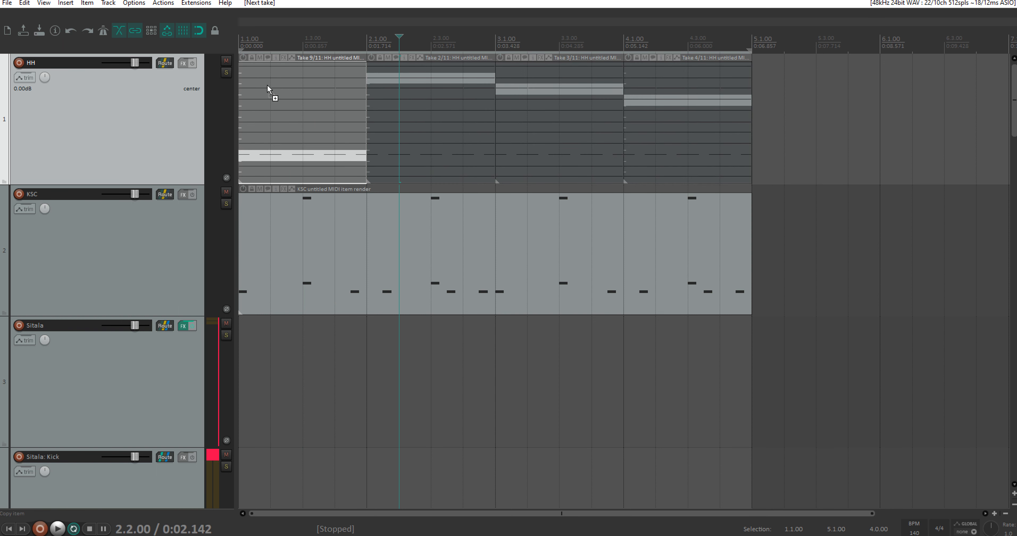
{"action": "key", "text": "ctrl+z"}
{"action": "key", "text": "ctrl+z"}
{"action": "key", "text": "ctrl+z"}
{"action": "key", "text": "ctrl+z"}
{"action": "key", "text": "ctrl+z"}
{"action": "key", "text": "ctrl+z"}
{"action": "key", "text": "ctrl+z"}
{"action": "key", "text": "ctrl+z"}
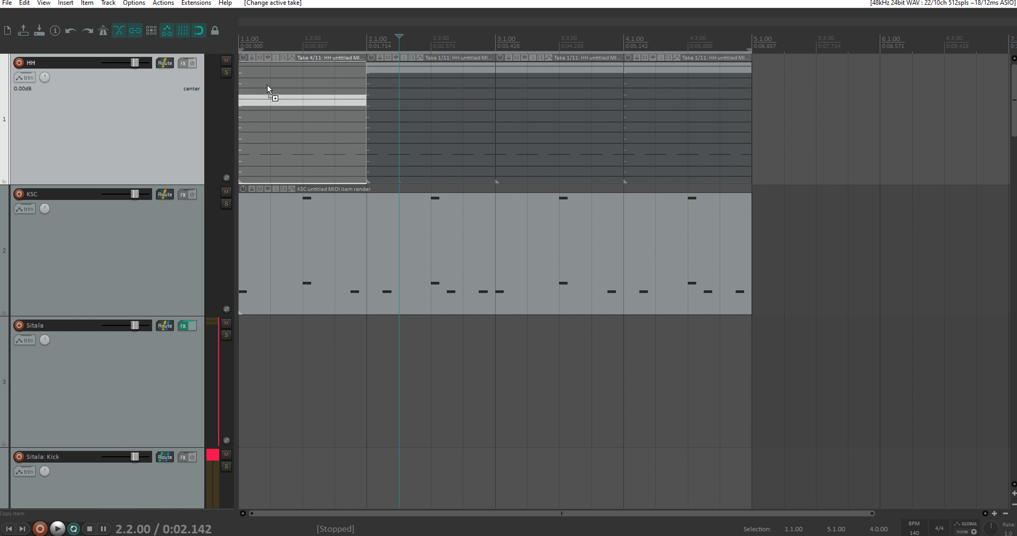
{"action": "key", "text": "ctrl+z"}
{"action": "key", "text": "ctrl+z"}
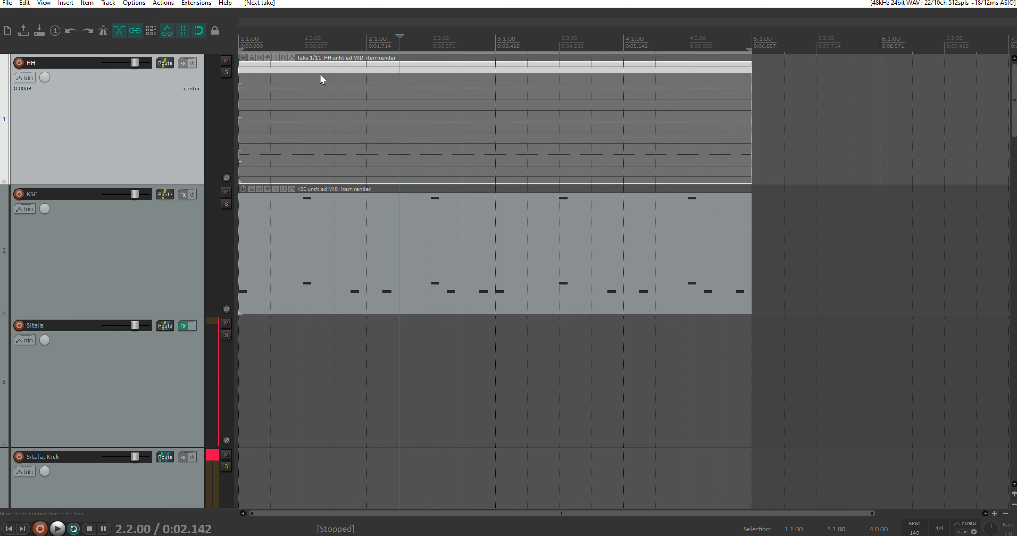
Step: Check the grid line spacing and split the HH item with the action "Item: Split items at timeline grid"
{"action": "left_click", "coordinate": [163, 3]}
{"action": "left_click", "coordinate": [178, 15]}
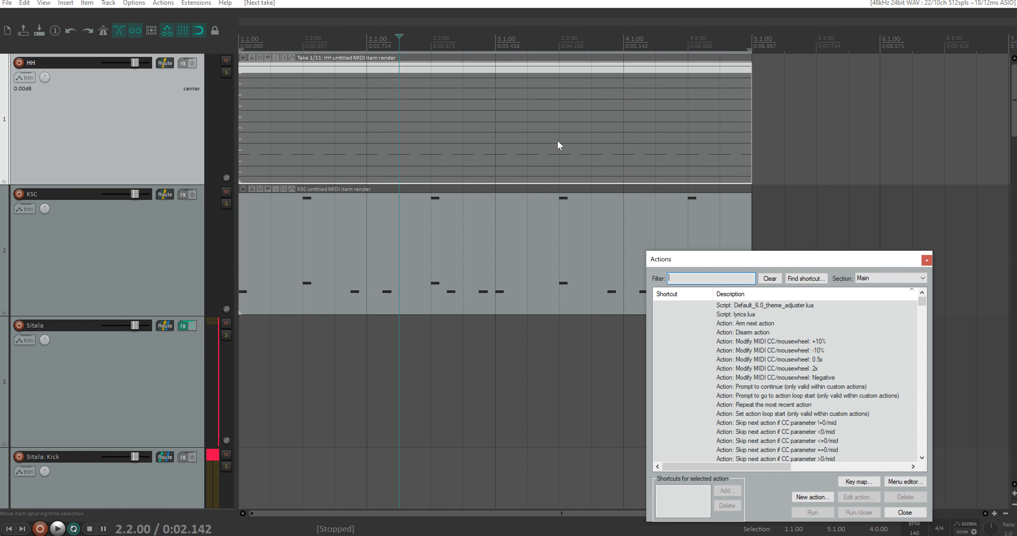
{"action": "type", "text": "grid timel"}
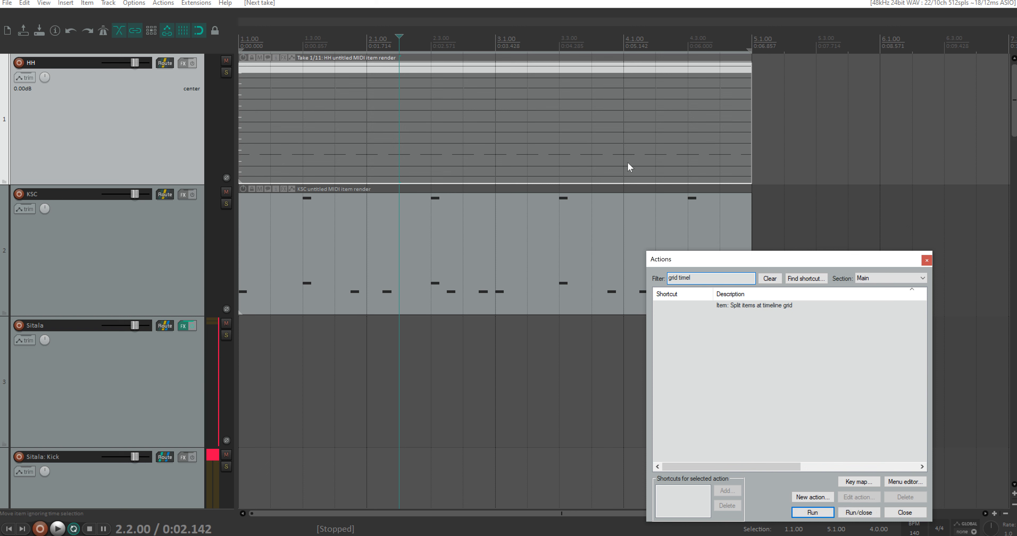
{"action": "left_click", "coordinate": [754, 305]}
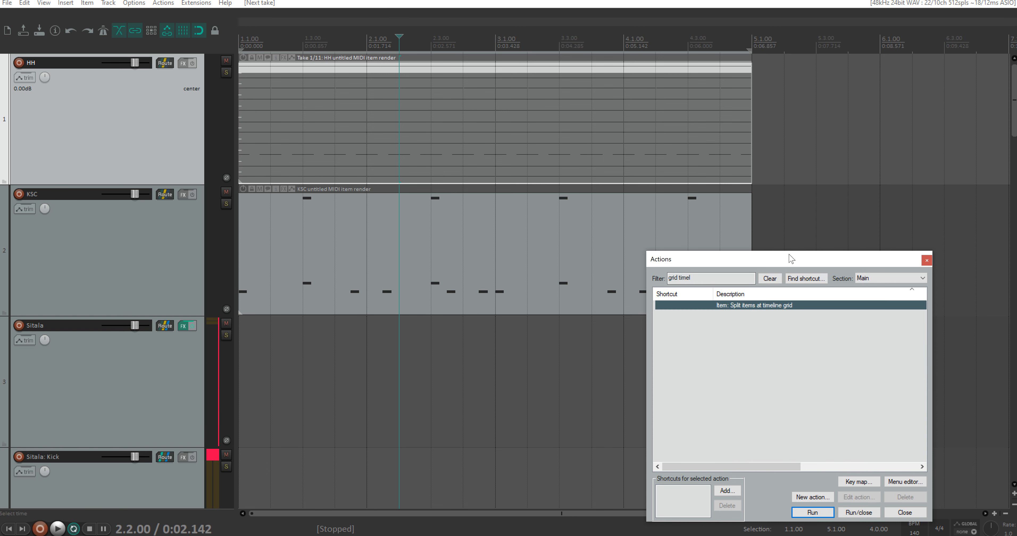
{"action": "right_click", "coordinate": [205, 36]}
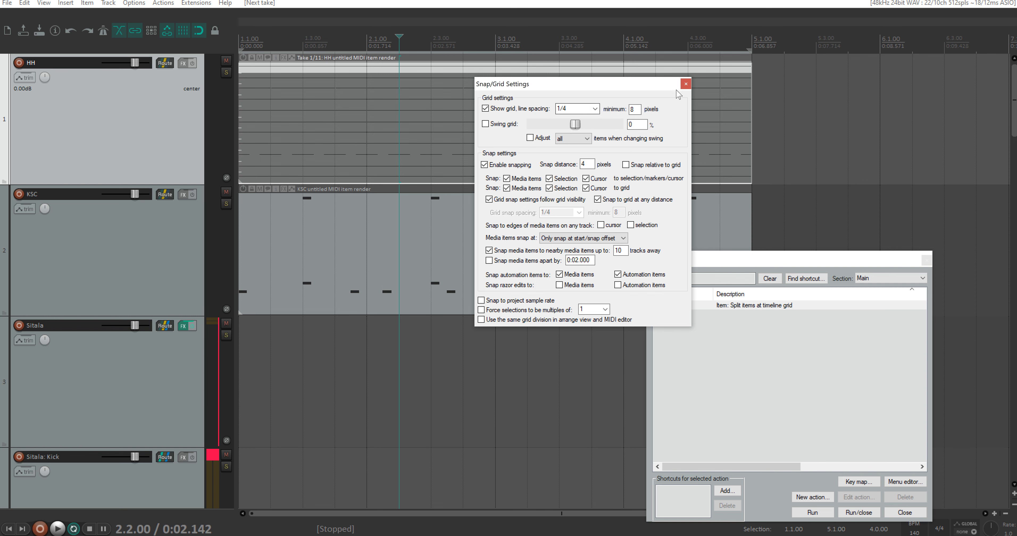
{"action": "left_click", "coordinate": [685, 85]}
{"action": "left_click", "coordinate": [735, 307]}
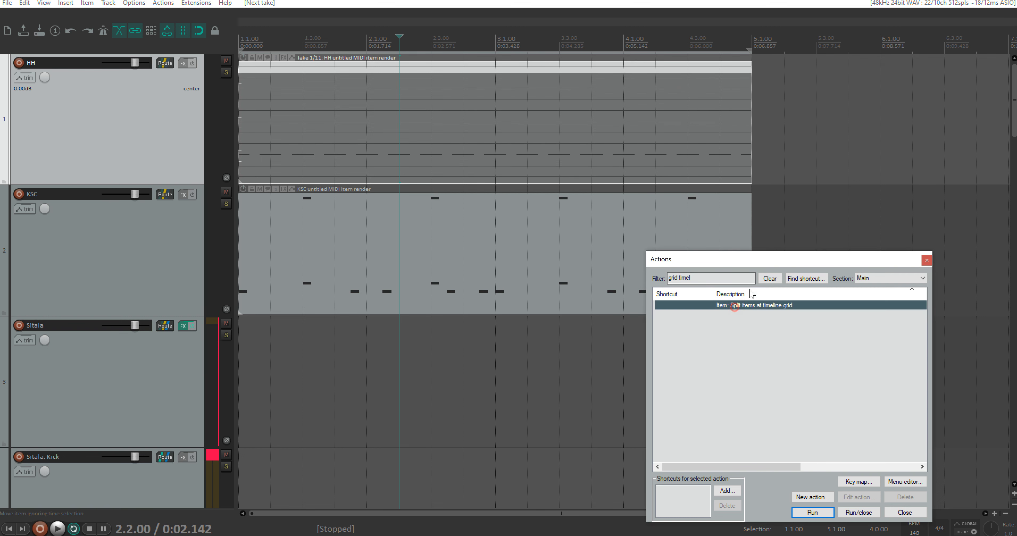
{"action": "left_click_drag", "start_coordinate": [785, 264], "coordinate": [831, 201]}
{"action": "left_click", "coordinate": [870, 449]}
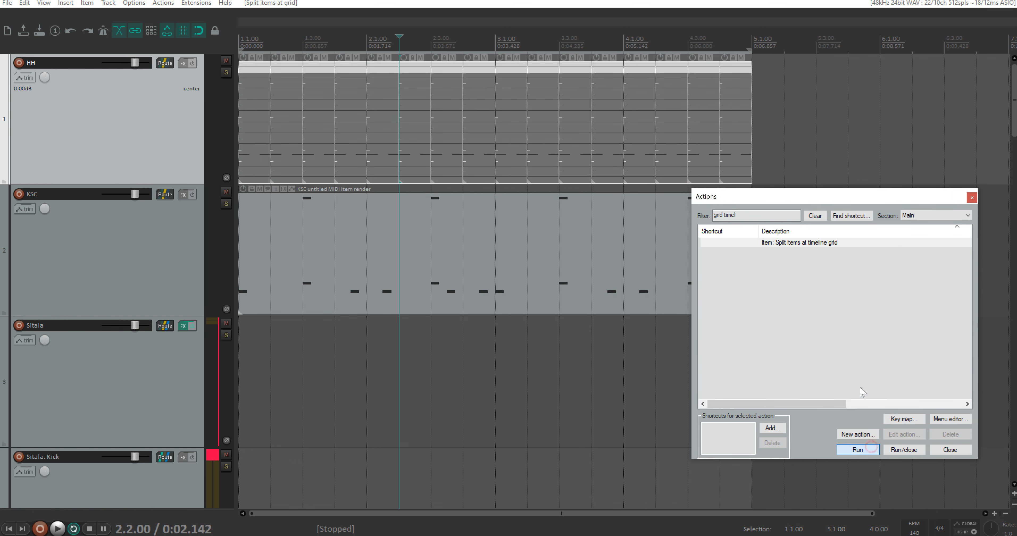
{"action": "left_click", "coordinate": [971, 195]}
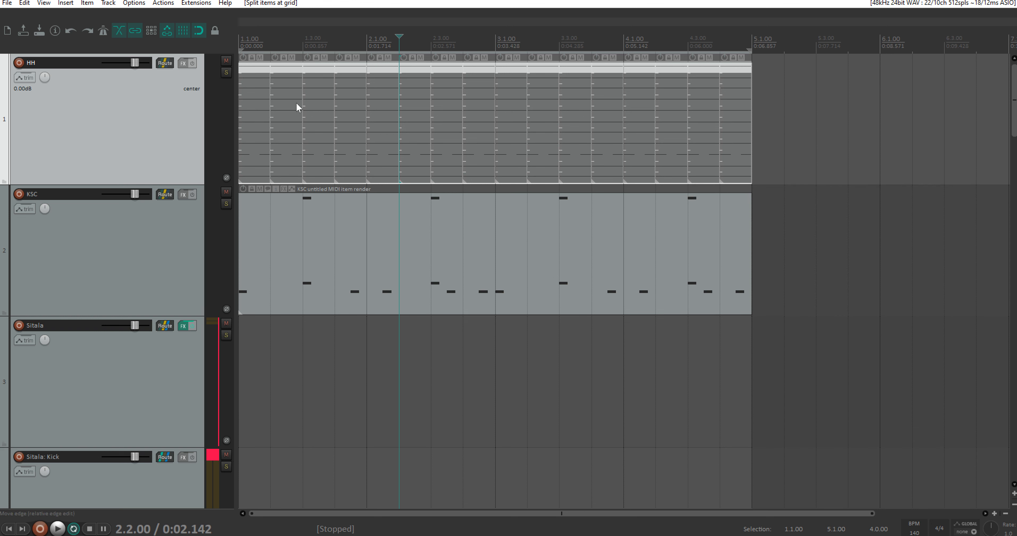
Step: In bar 1 of HH, activate take 6 on the first three beats and take 4 on the fourth beat
{"action": "left_click", "coordinate": [256, 119]}
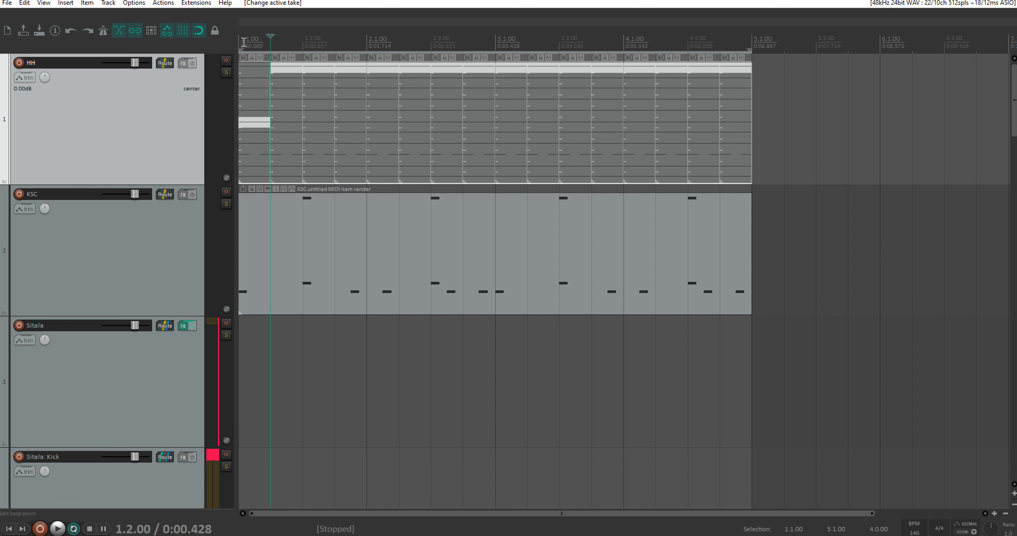
{"action": "key", "text": "Home"}
{"action": "key", "text": "space"}
{"action": "left_click", "coordinate": [279, 121]}
{"action": "left_click", "coordinate": [314, 121]}
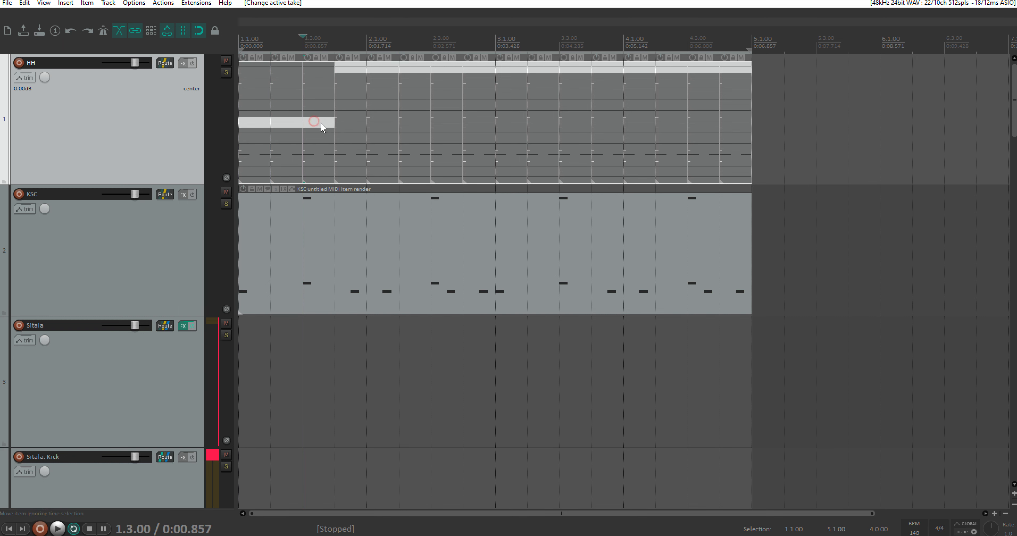
{"action": "left_click", "coordinate": [347, 102]}
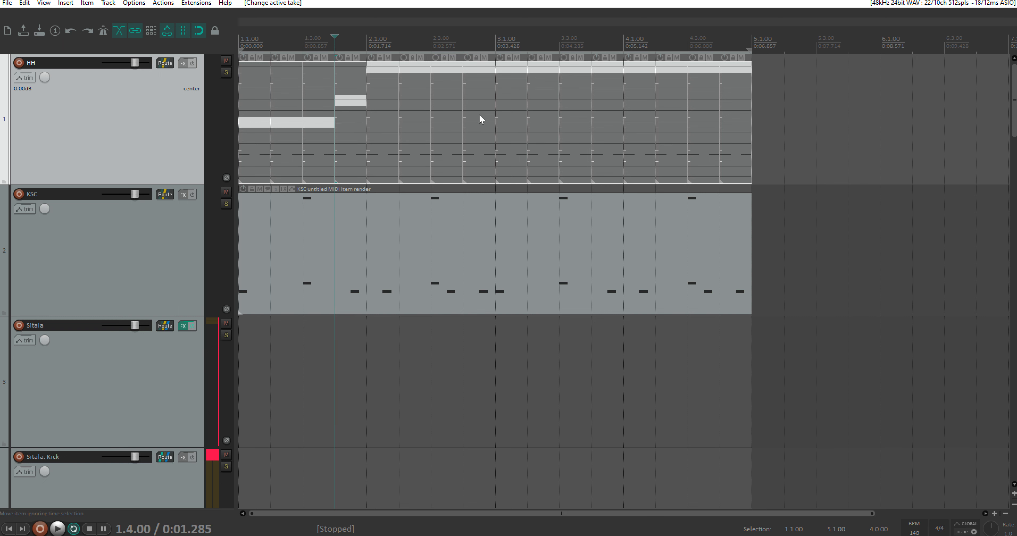
Step: Activate take 4 on the last beat of HH bar 2 and take 10 on all four beats of bar 3
{"action": "left_click", "coordinate": [488, 102]}
{"action": "left_click", "coordinate": [511, 147]}
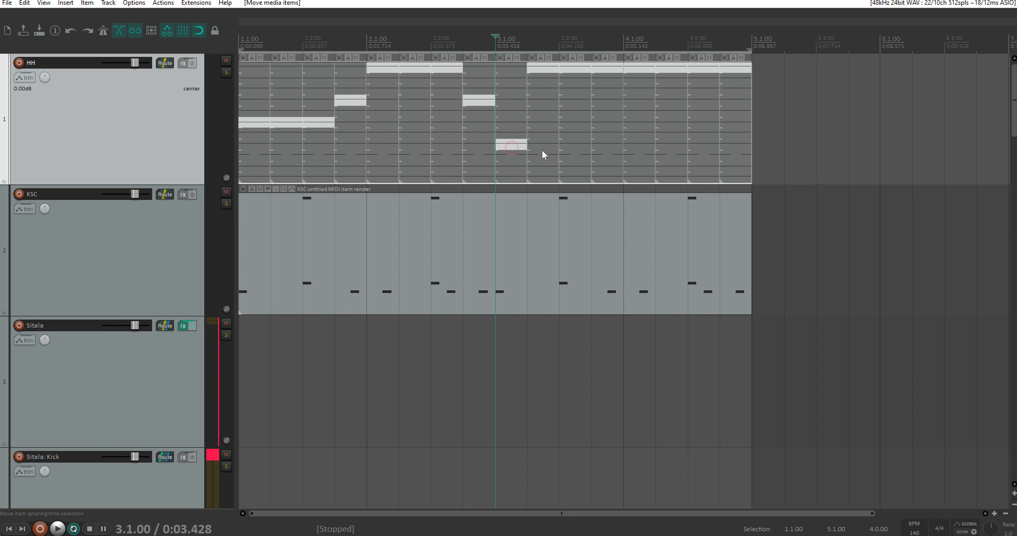
{"action": "left_click", "coordinate": [543, 152]}
{"action": "left_click", "coordinate": [513, 166]}
{"action": "left_click", "coordinate": [547, 167]}
{"action": "left_click", "coordinate": [575, 166]}
{"action": "left_click", "coordinate": [601, 167]}
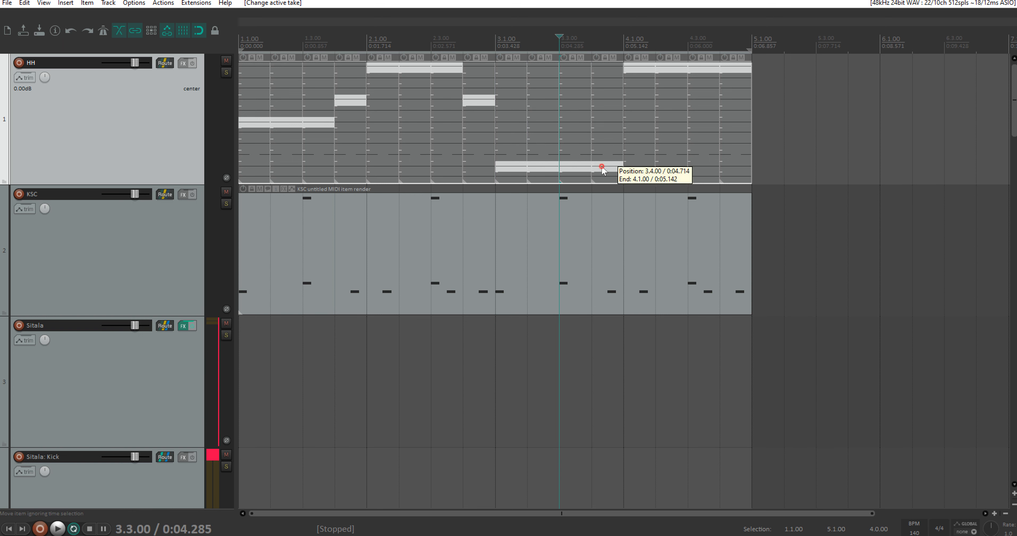
Step: In bar 4 of HH, activate take 2 on the first three beats and take 4 on the last beat
{"action": "left_click", "coordinate": [634, 81]}
{"action": "left_click", "coordinate": [669, 81]}
{"action": "left_click", "coordinate": [699, 80]}
{"action": "left_click", "coordinate": [739, 81]}
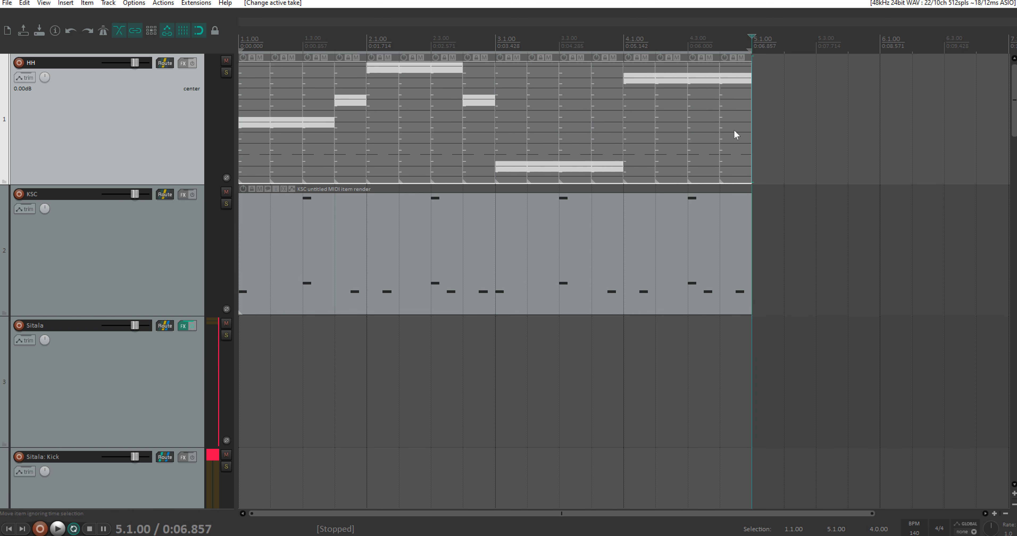
{"action": "left_click", "coordinate": [735, 101]}
Step: Audition the HH combination from the start and switch the last beat of bar 4 to take 5
{"action": "left_click", "coordinate": [263, 47]}
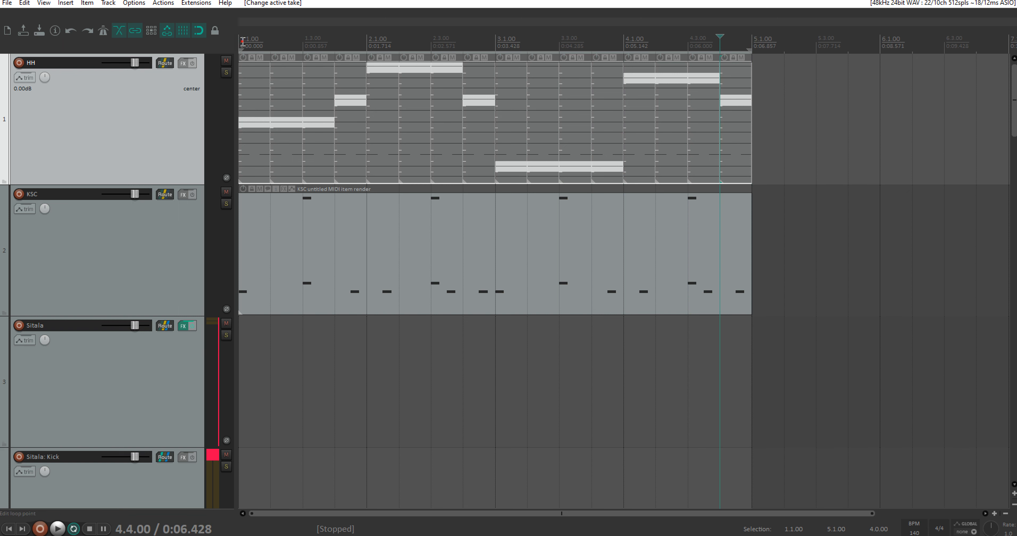
{"action": "key", "text": "space"}
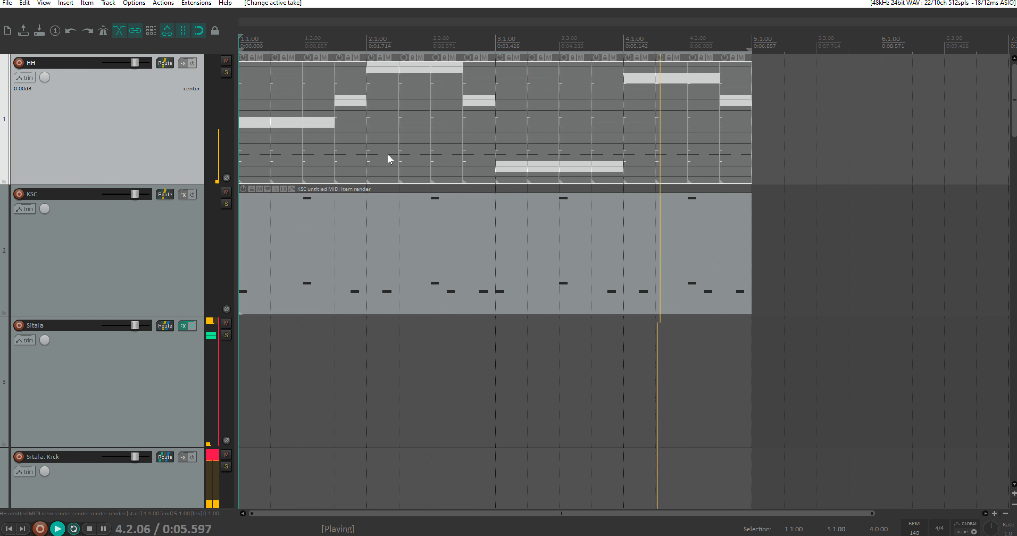
{"action": "left_click", "coordinate": [741, 112]}
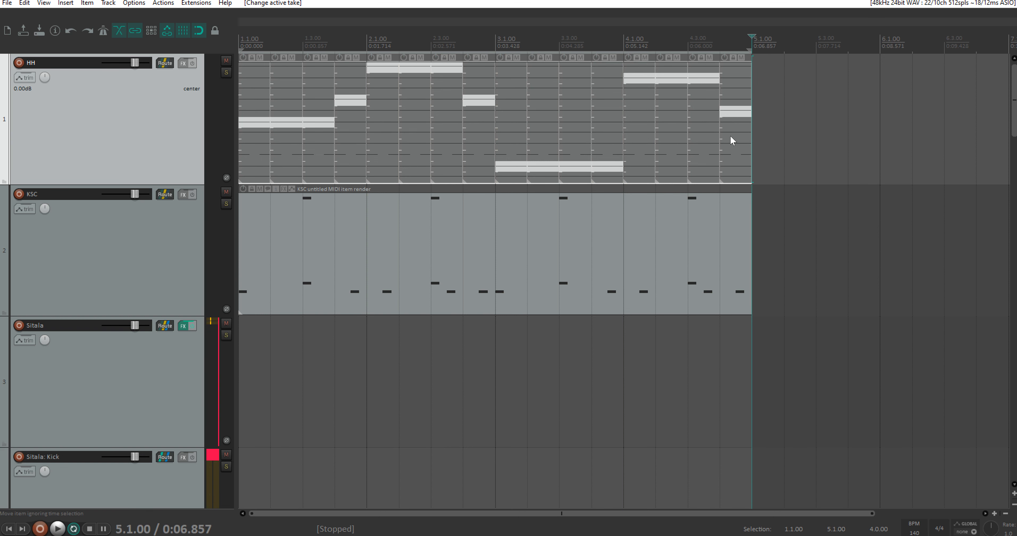
Step: Select all HH segments and save their take combination as a new comp named HH1
{"action": "left_click_drag", "start_coordinate": [799, 179], "coordinate": [247, 63]}
{"action": "right_click", "coordinate": [410, 81]}
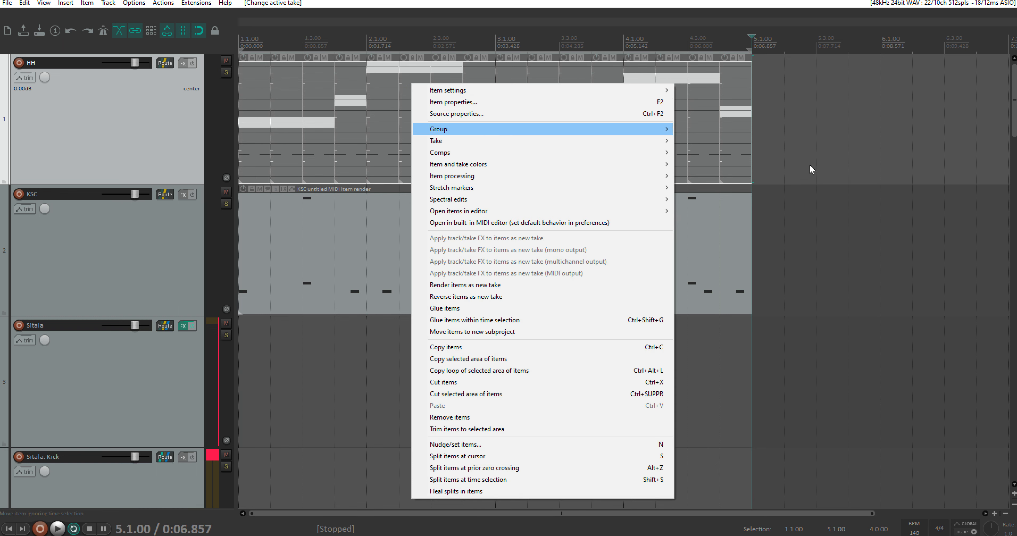
{"action": "left_click", "coordinate": [801, 169]}
{"action": "left_click_drag", "start_coordinate": [782, 181], "coordinate": [242, 69]}
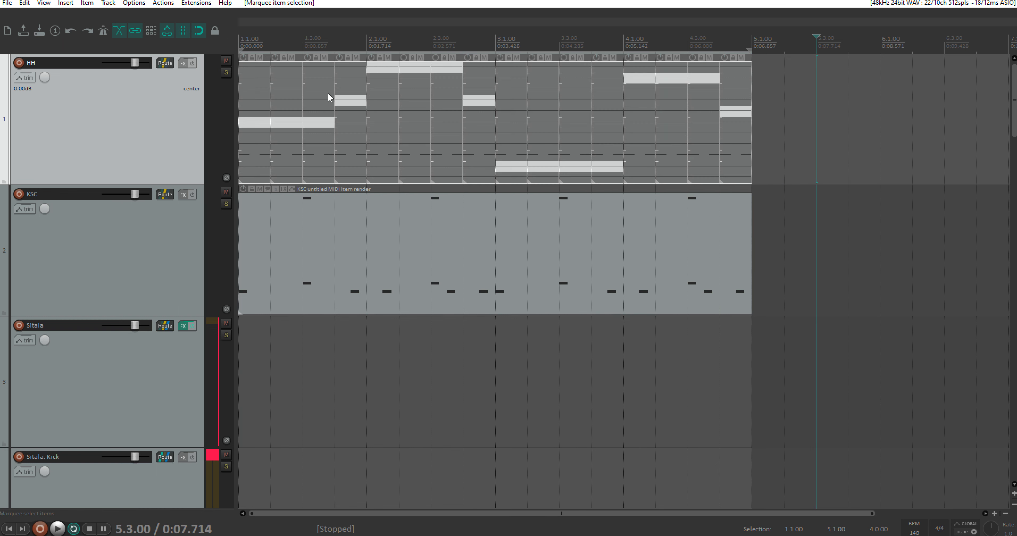
{"action": "right_click", "coordinate": [450, 83]}
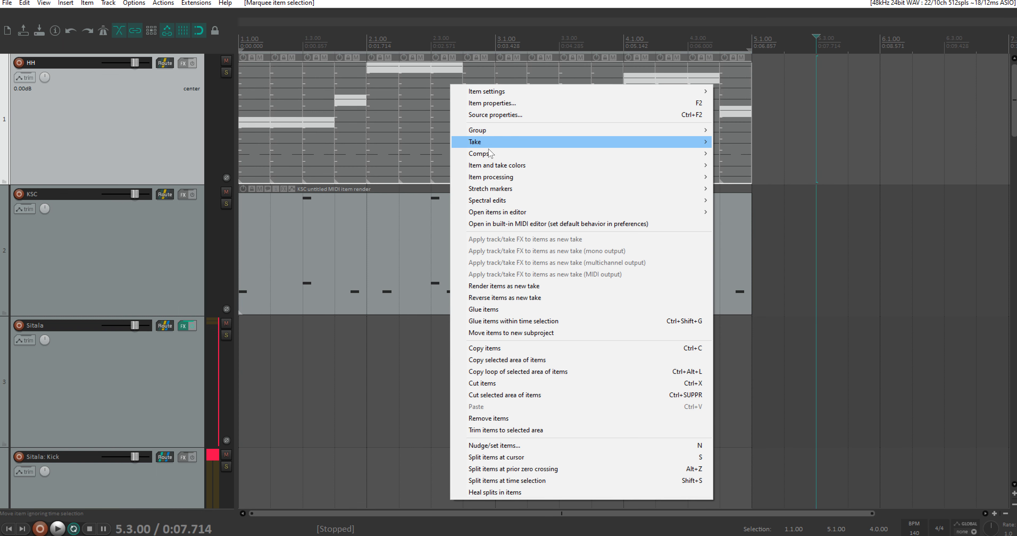
{"action": "mouse_move", "coordinate": [490, 155]}
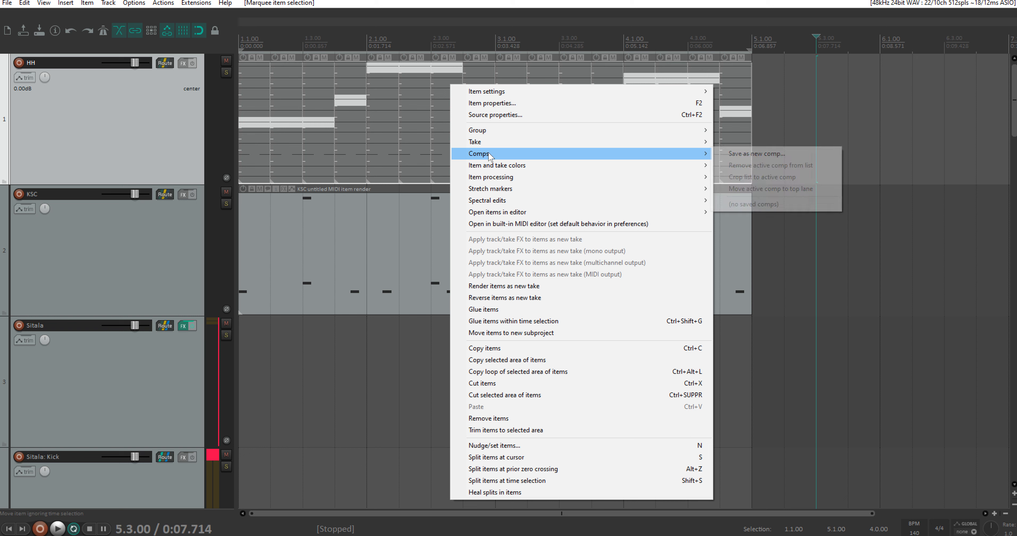
{"action": "left_click", "coordinate": [762, 154]}
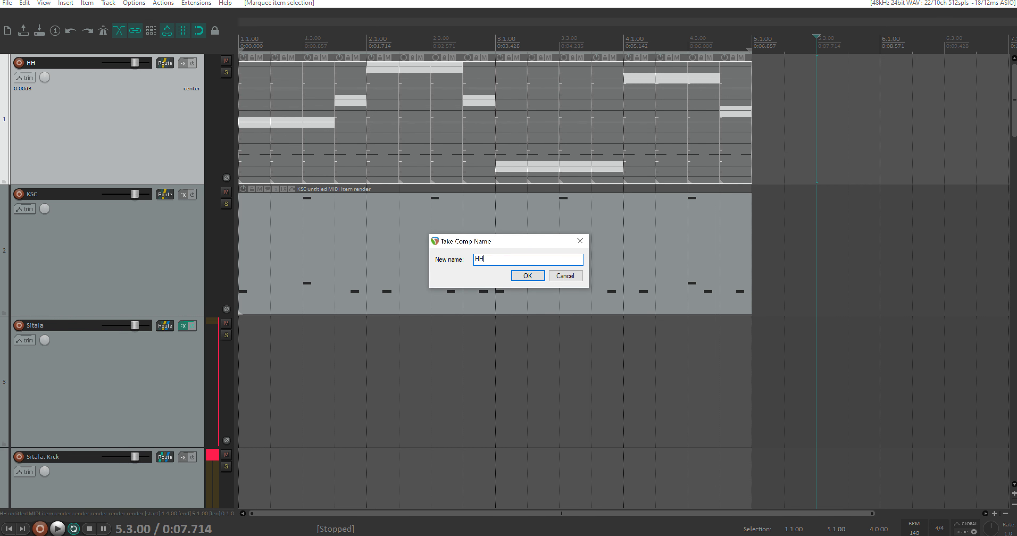
{"action": "key", "text": "Return"}
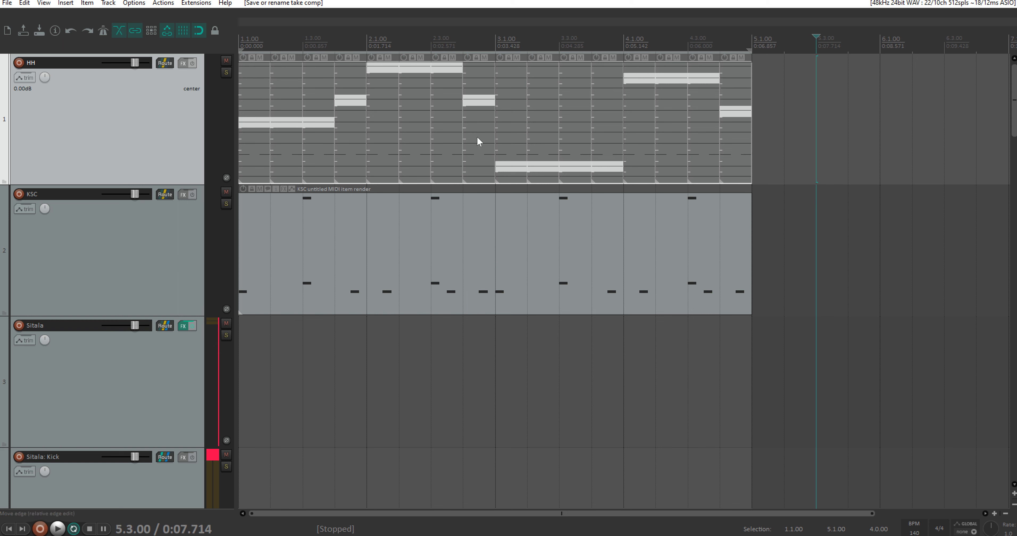
Step: Activate take 1 across HH bar 1, take 6 on bar 2's first three beats, and takes 8, 8, 8 and 1 on bar 3's beats
{"action": "left_click_drag", "start_coordinate": [247, 64], "coordinate": [341, 71]}
{"action": "left_click_drag", "start_coordinate": [373, 123], "coordinate": [445, 127]}
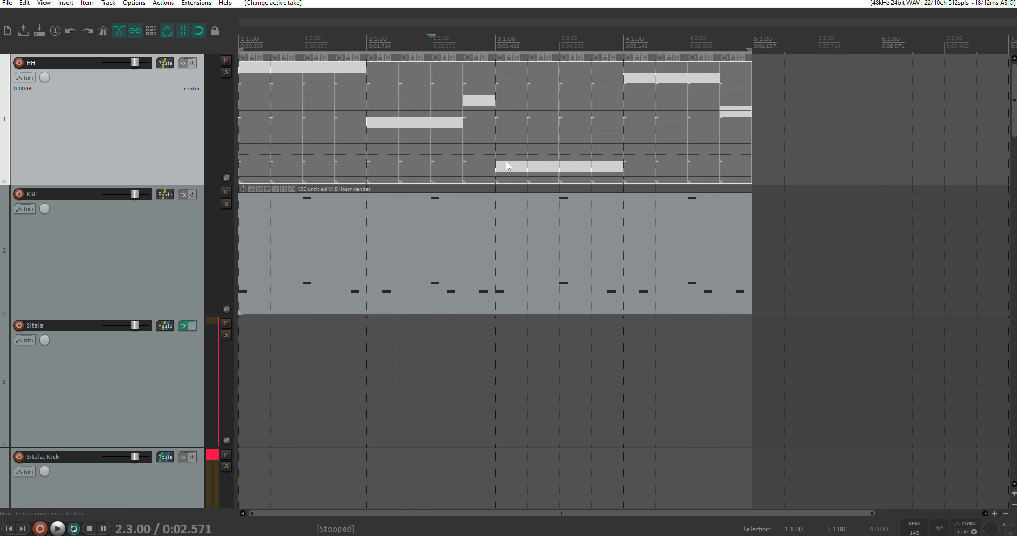
{"action": "left_click_drag", "start_coordinate": [509, 143], "coordinate": [532, 134]}
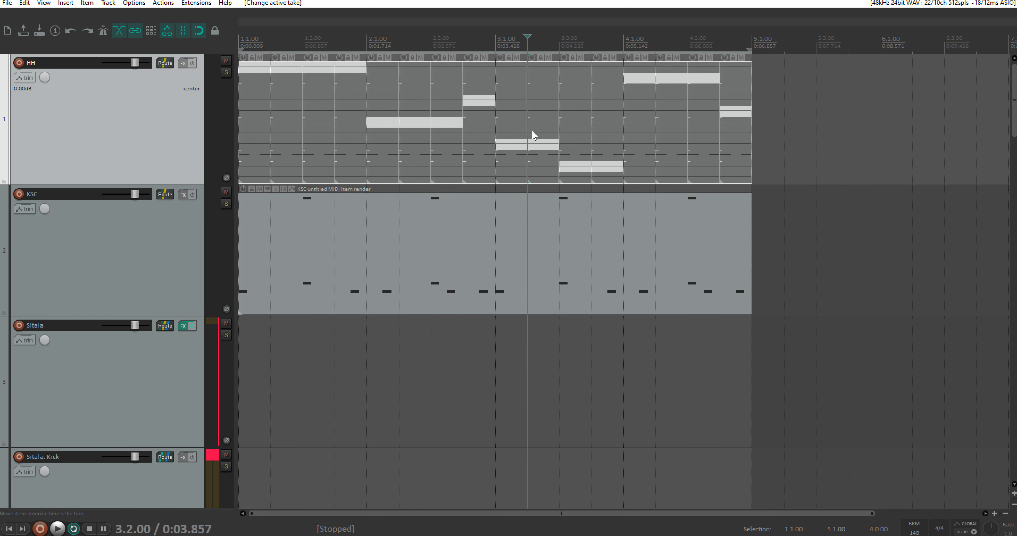
{"action": "left_click", "coordinate": [568, 143]}
{"action": "left_click", "coordinate": [607, 134]}
{"action": "left_click", "coordinate": [607, 67]}
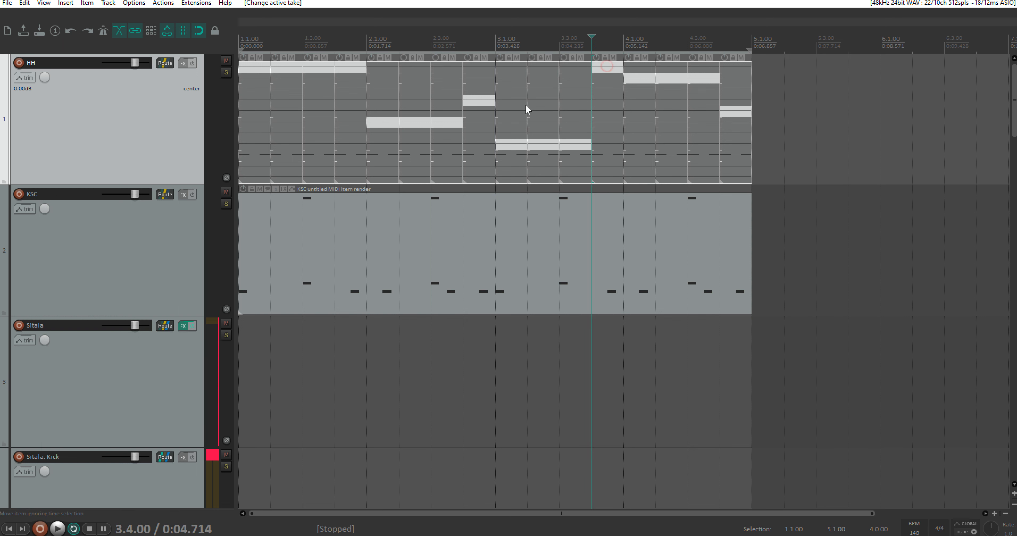
Step: Play the revised combination from the start, switch the last beat of bar 4 to take 4, and stop playback
{"action": "left_click", "coordinate": [243, 39]}
{"action": "key", "text": "space"}
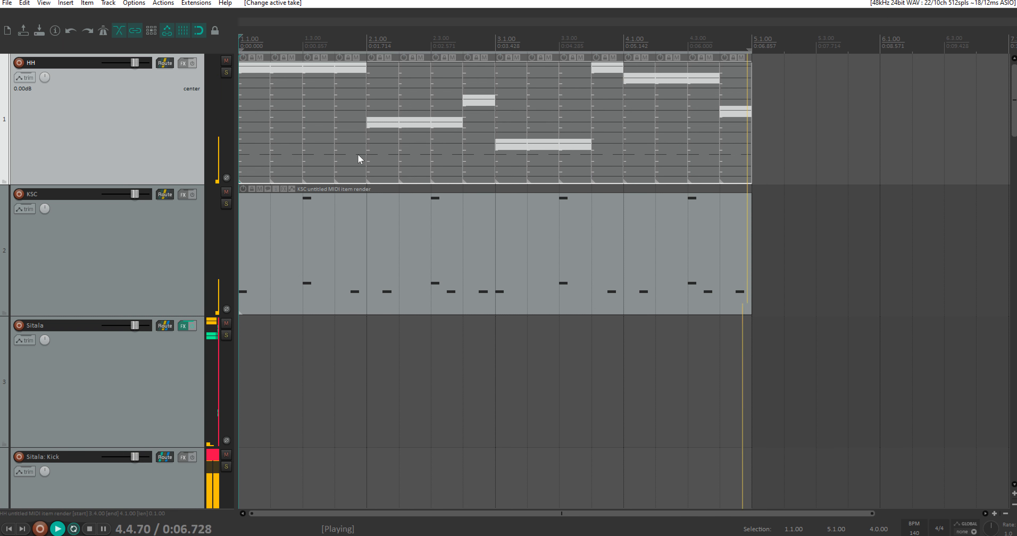
{"action": "left_click", "coordinate": [738, 98]}
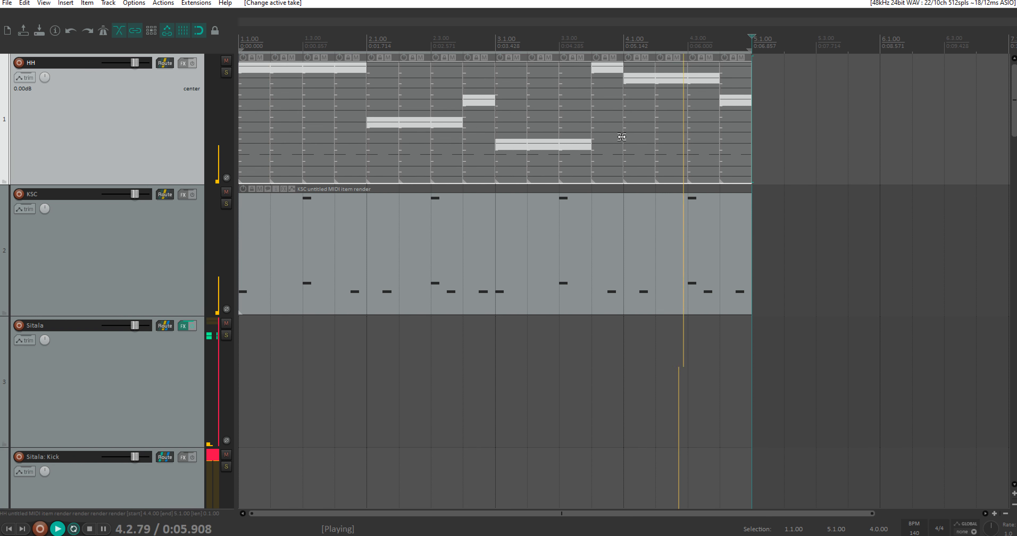
{"action": "key", "text": "space"}
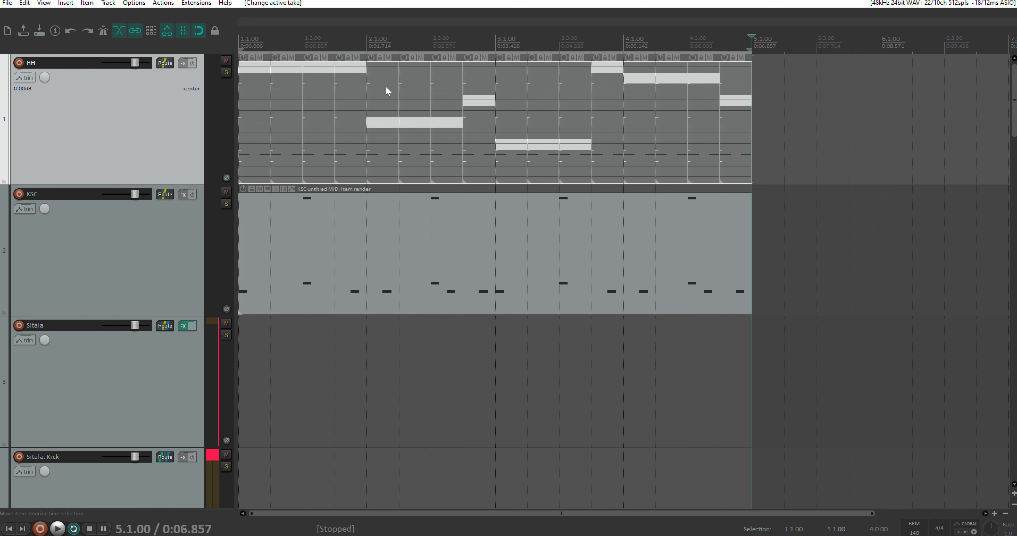
Step: Save the revised HH take combination as a second new comp with a name beginning with HH
{"action": "right_click", "coordinate": [386, 88]}
{"action": "mouse_move", "coordinate": [473, 160]}
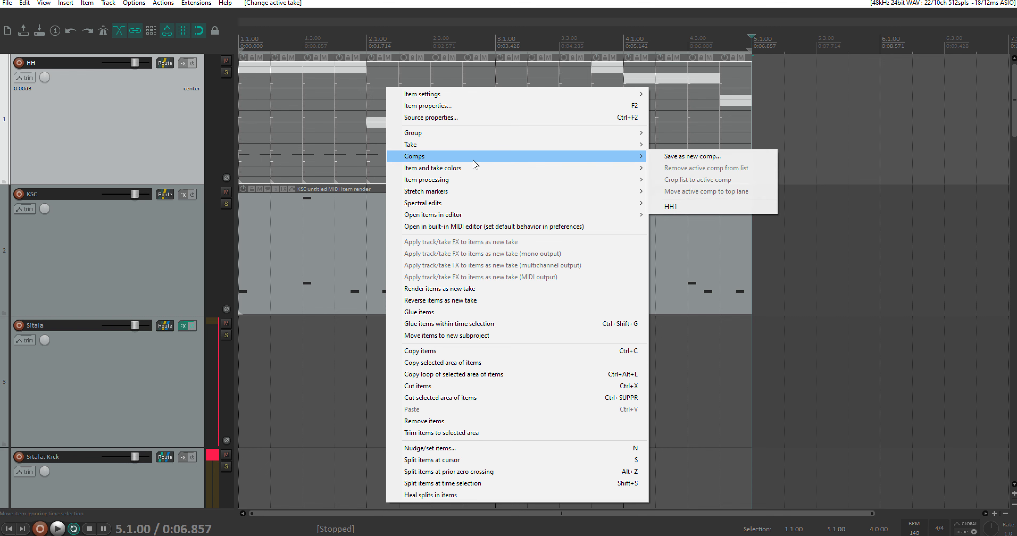
{"action": "left_click", "coordinate": [698, 156]}
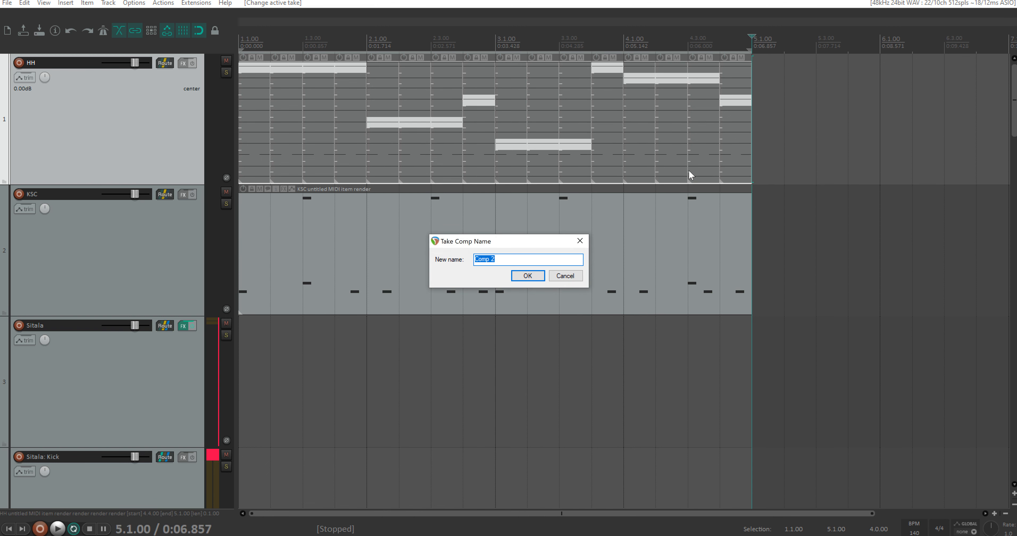
{"action": "type", "text": "HH2"}
{"action": "key", "text": "Return"}
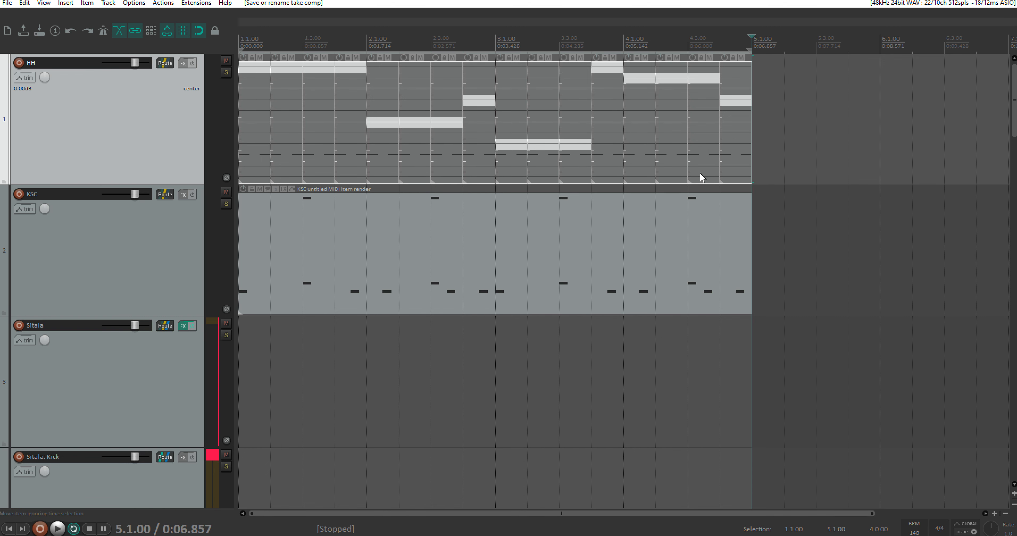
Step: Select all HH segments and activate their saved comp HH1
{"action": "left_click_drag", "start_coordinate": [795, 179], "coordinate": [251, 61]}
{"action": "right_click", "coordinate": [413, 88]}
{"action": "mouse_move", "coordinate": [448, 158]}
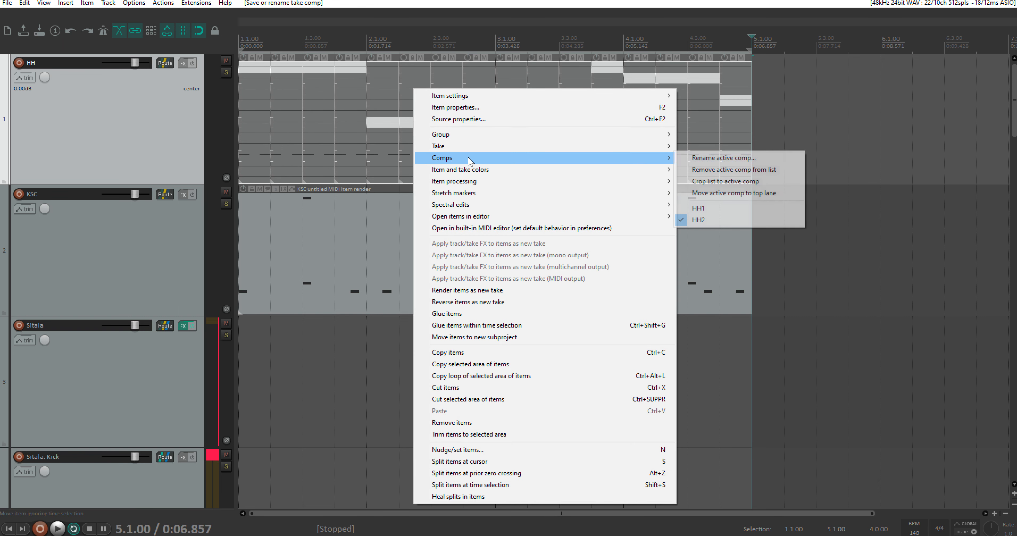
{"action": "left_click", "coordinate": [705, 209]}
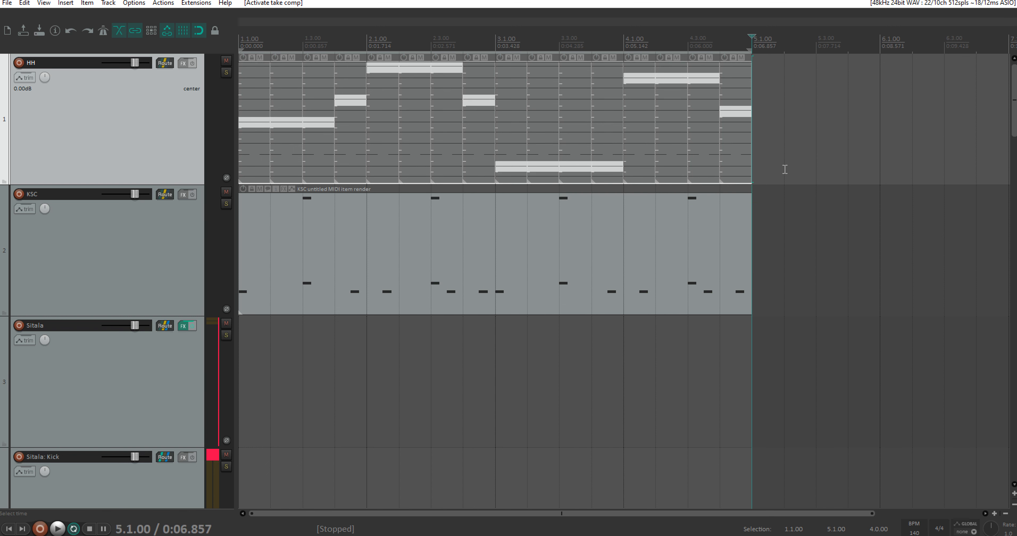
Step: Find the action "Comp takes: Activate next comp" and assign it the shortcut Ctrl+Alt+Shift+C
{"action": "left_click", "coordinate": [163, 2]}
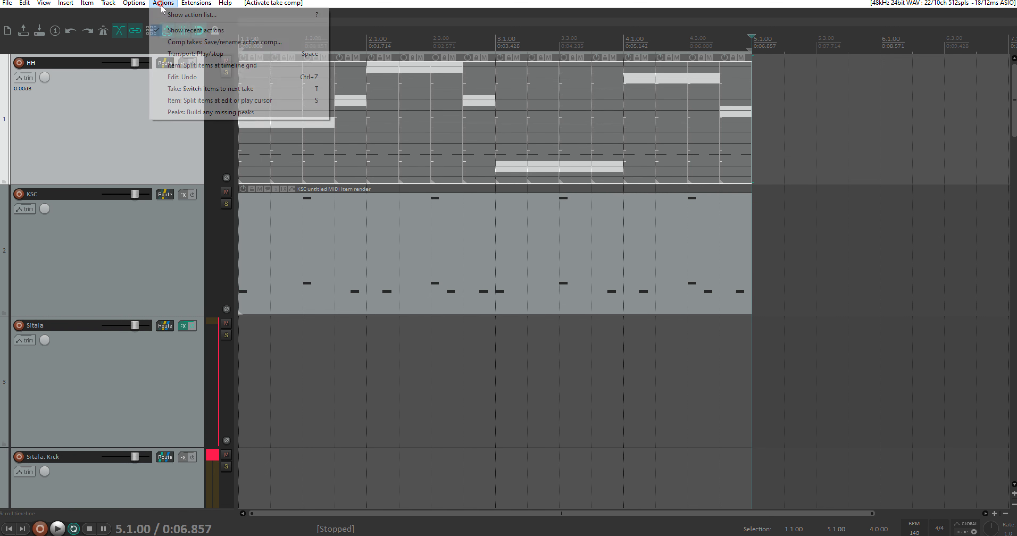
{"action": "left_click", "coordinate": [193, 15]}
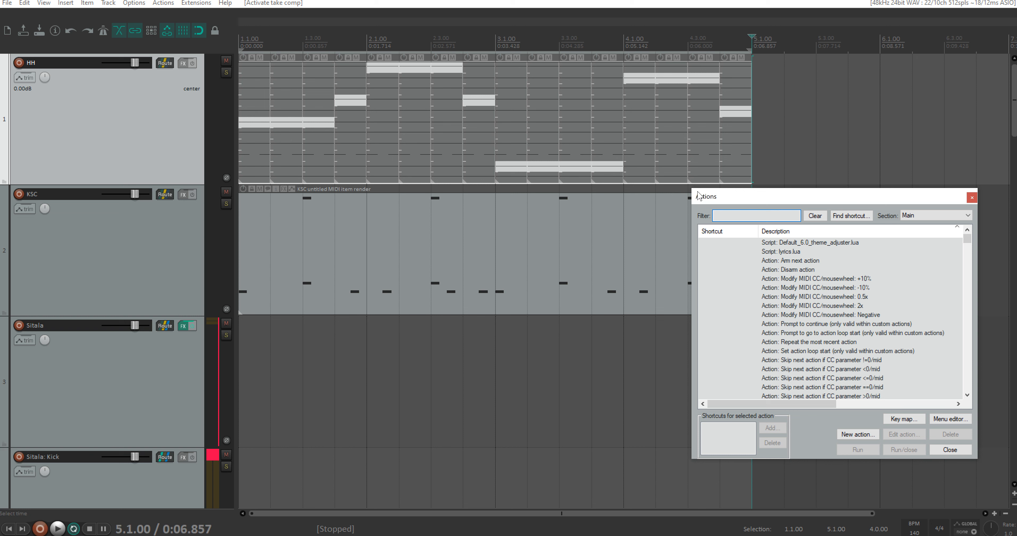
{"action": "type", "text": "activa"}
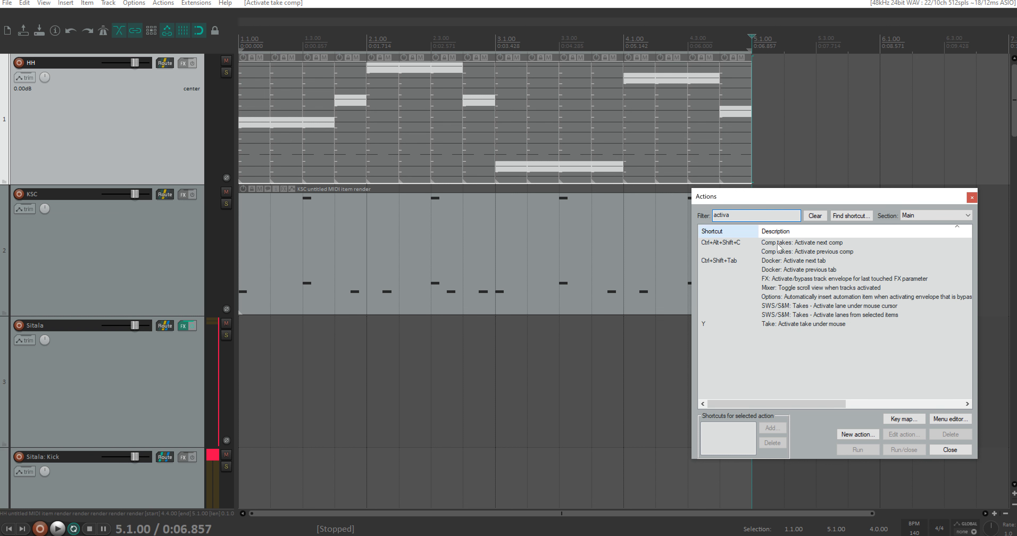
{"action": "left_click", "coordinate": [767, 243]}
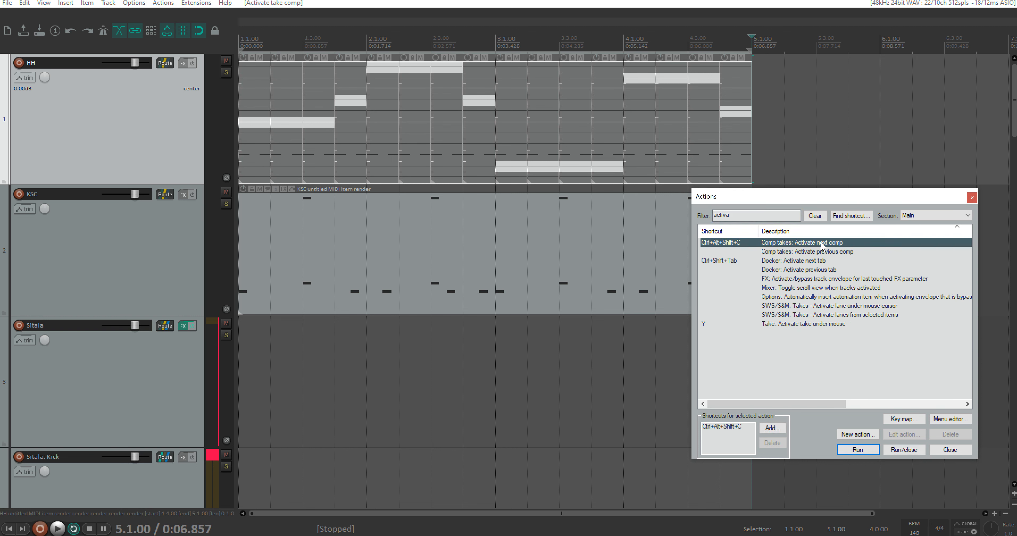
{"action": "left_click_drag", "start_coordinate": [801, 197], "coordinate": [774, 125]}
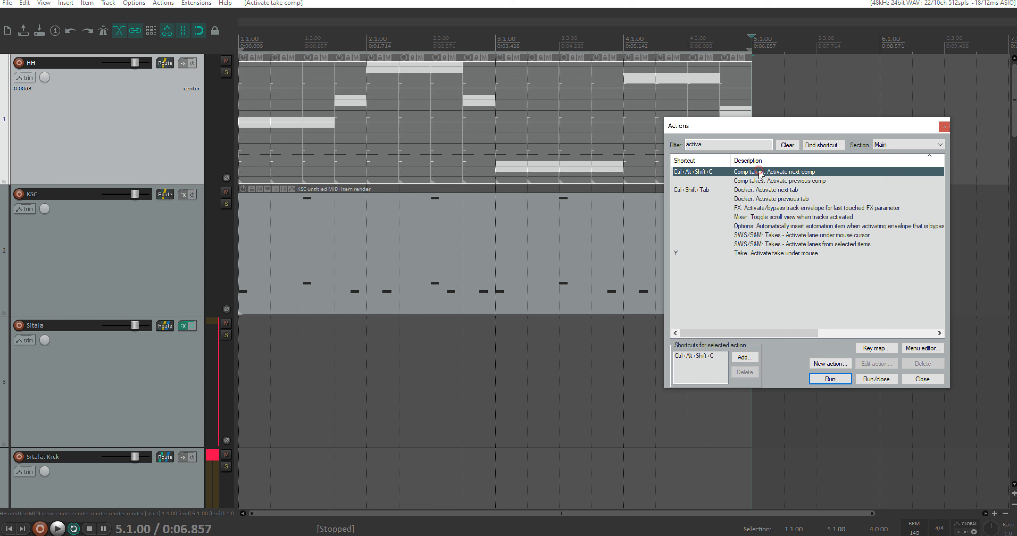
{"action": "left_click", "coordinate": [745, 357]}
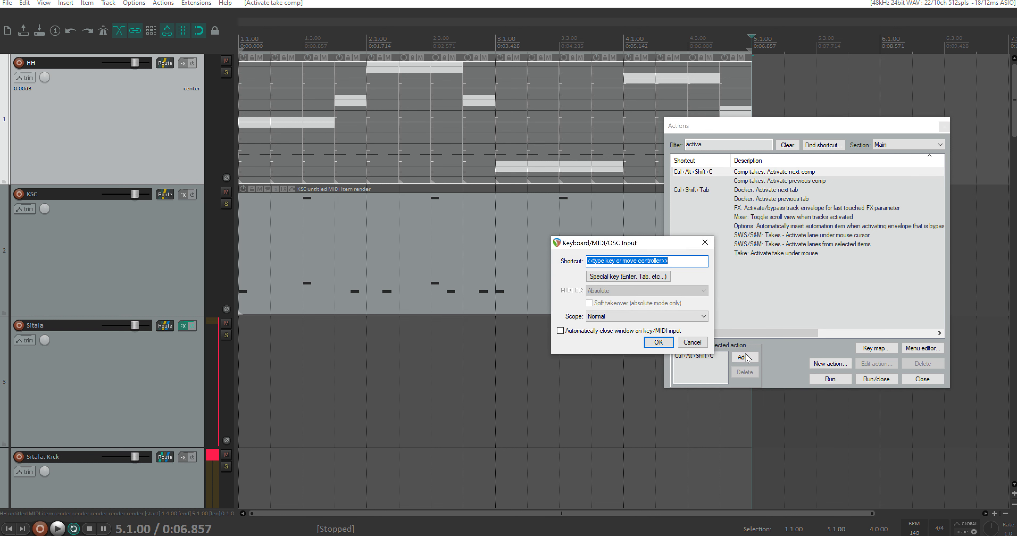
{"action": "key", "text": "ctrl+alt+shift+c"}
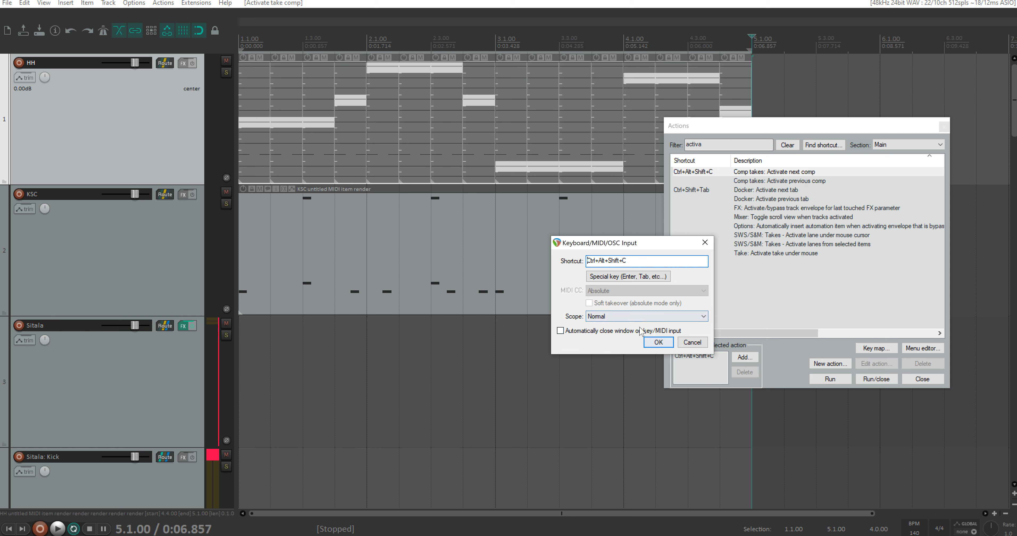
{"action": "left_click", "coordinate": [658, 343]}
{"action": "left_click", "coordinate": [944, 127]}
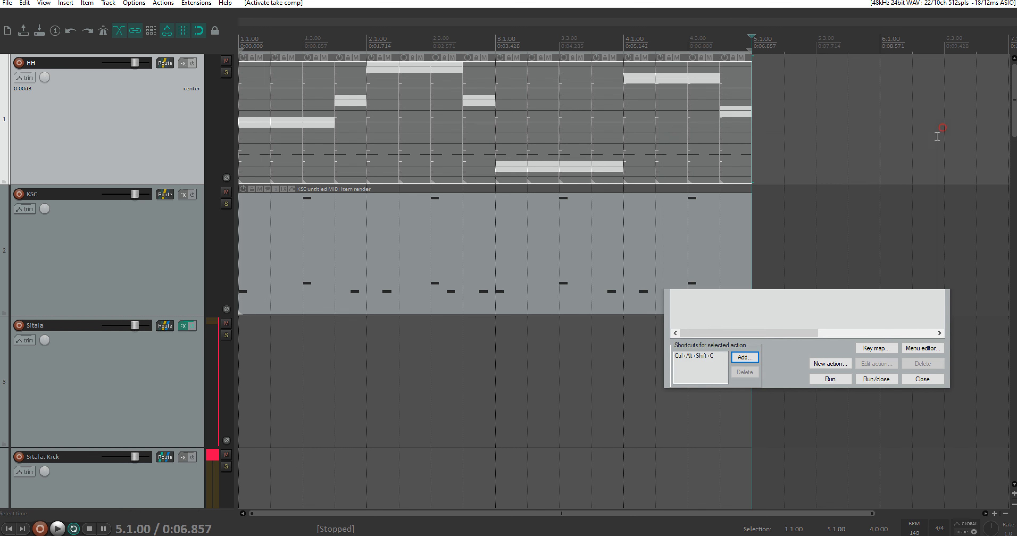
Step: Cycle the HH segments through the saved comps, ending on HH2, and return the edit cursor to the project start
{"action": "key", "text": "ctrl+shift+t"}
{"action": "key", "text": "ctrl+shift+t"}
{"action": "key", "text": "ctrl+shift+t"}
{"action": "key", "text": "ctrl+shift+t"}
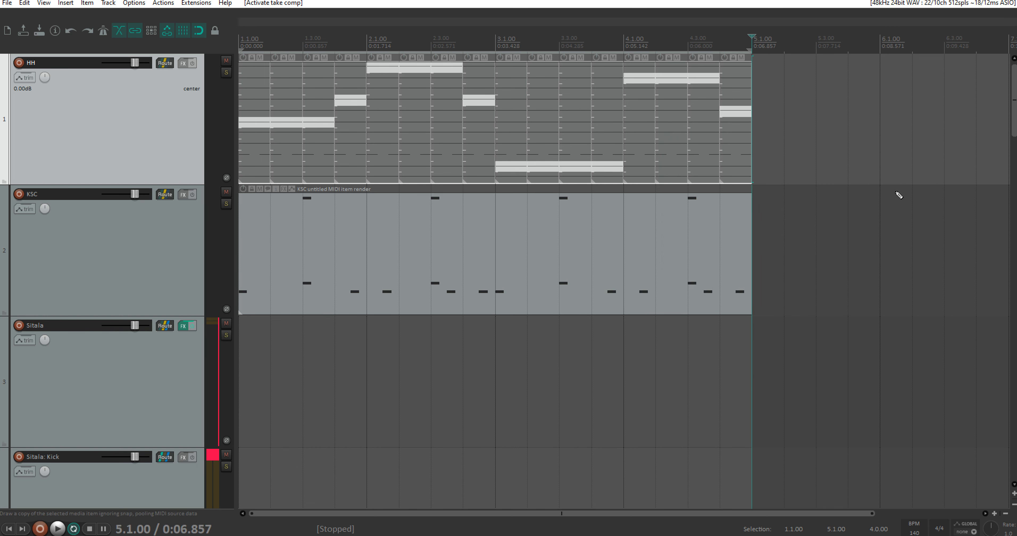
{"action": "key", "text": "ctrl+shift+t"}
{"action": "key", "text": "ctrl+shift+t"}
{"action": "key", "text": "ctrl+shift+t"}
{"action": "key", "text": "ctrl+shift+t"}
{"action": "key", "text": "ctrl+shift+t"}
{"action": "key", "text": "ctrl+shift+t"}
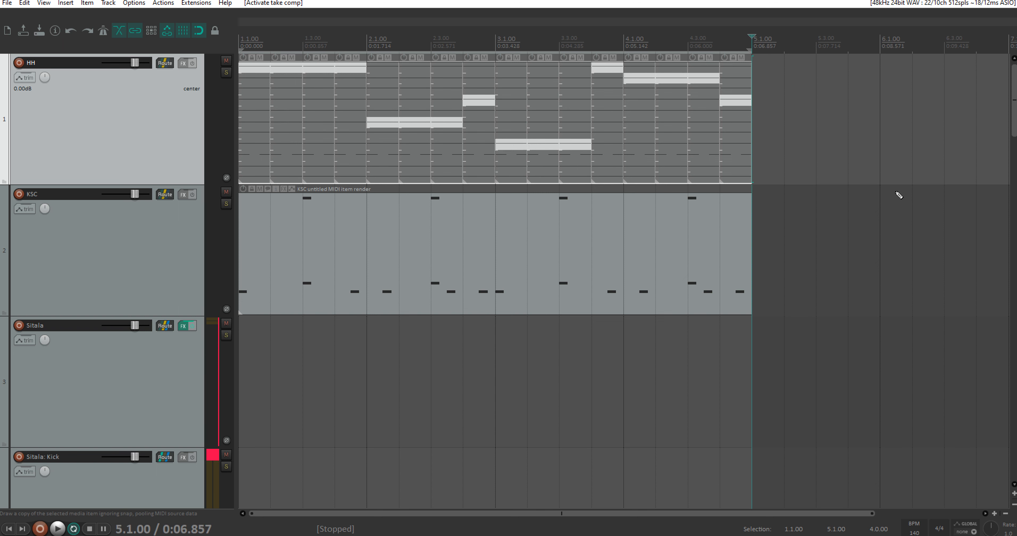
{"action": "key", "text": "ctrl+shift+t"}
{"action": "key", "text": "ctrl+shift+t"}
{"action": "key", "text": "ctrl+shift+t"}
{"action": "key", "text": "Home"}
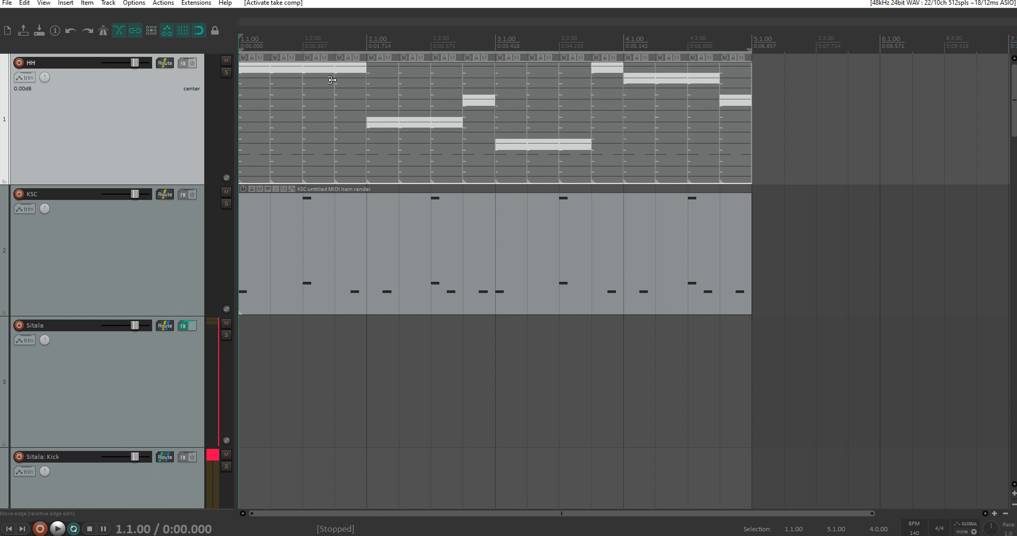
{"action": "scroll", "coordinate": [331, 80], "scroll_direction": "down", "scroll_amount": 2}
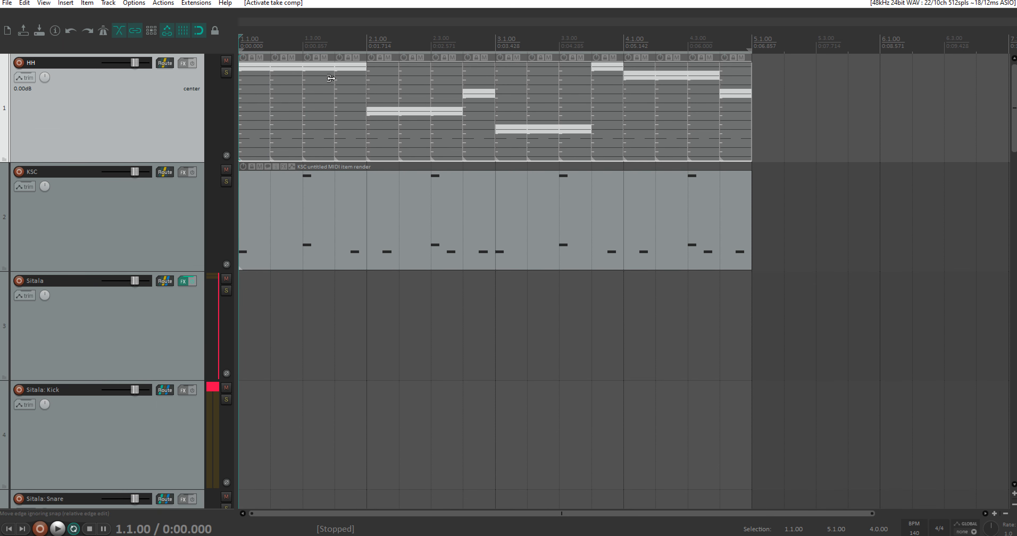
{"action": "scroll", "coordinate": [331, 78], "scroll_direction": "up", "scroll_amount": 1}
{"action": "scroll", "coordinate": [330, 78], "scroll_direction": "down", "scroll_amount": 2}
{"action": "scroll", "coordinate": [332, 79], "scroll_direction": "up", "scroll_amount": 2}
Step: Run the Xenakios/SWS action that shuffles takes randomly on all HH segments, and play the resulting combination
{"action": "left_click_drag", "start_coordinate": [786, 172], "coordinate": [240, 66]}
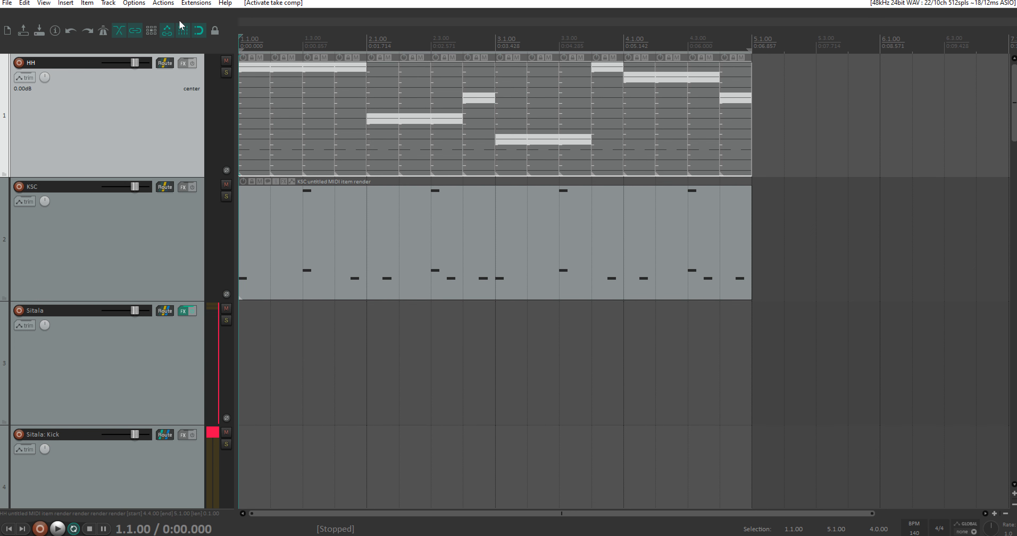
{"action": "left_click", "coordinate": [163, 3]}
{"action": "left_click", "coordinate": [192, 15]}
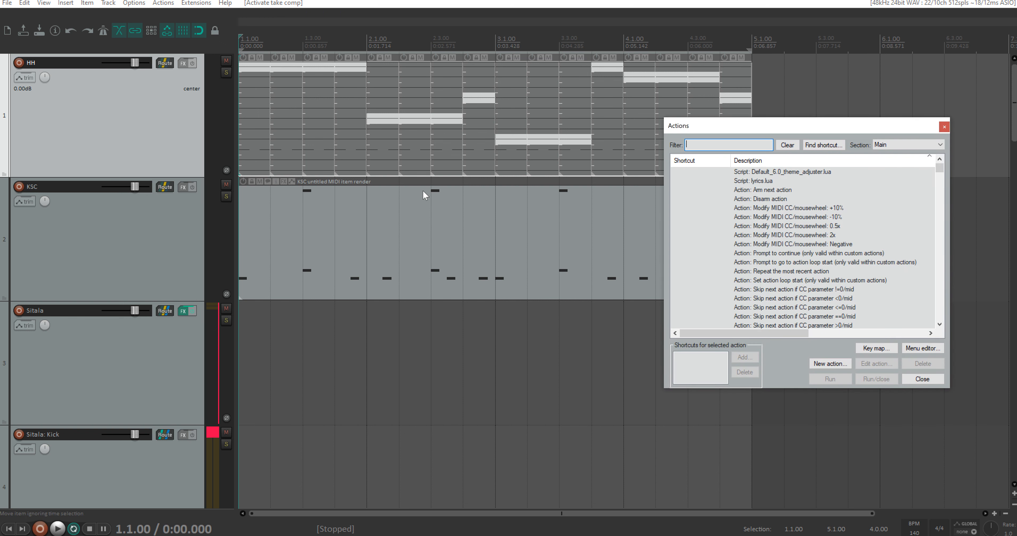
{"action": "type", "text": "take random"}
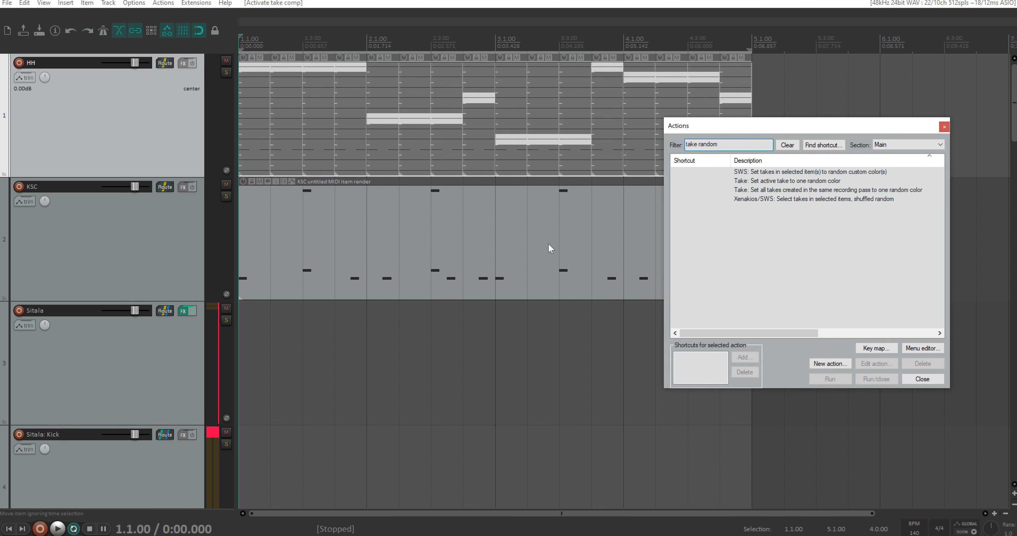
{"action": "left_click", "coordinate": [769, 200]}
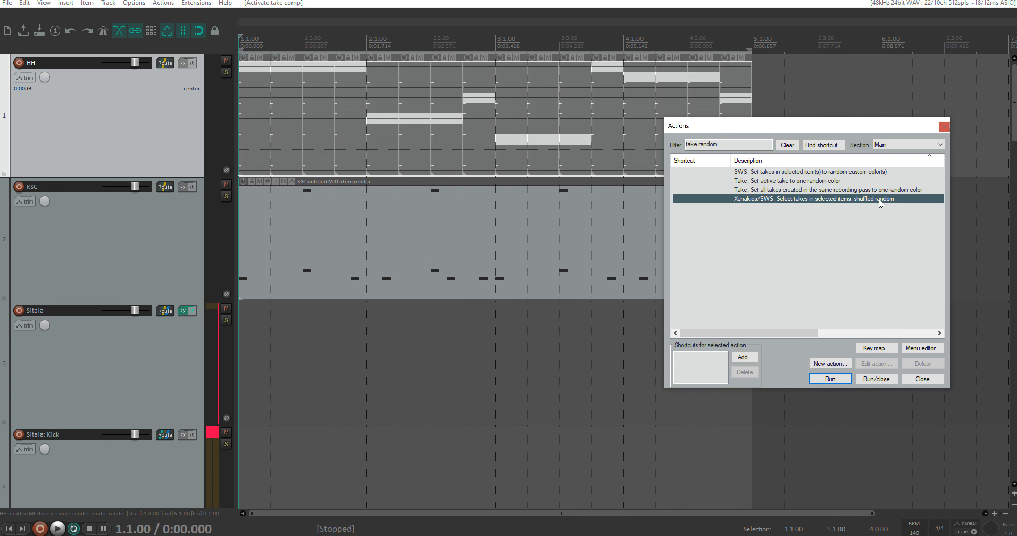
{"action": "left_click_drag", "start_coordinate": [805, 130], "coordinate": [836, 218]}
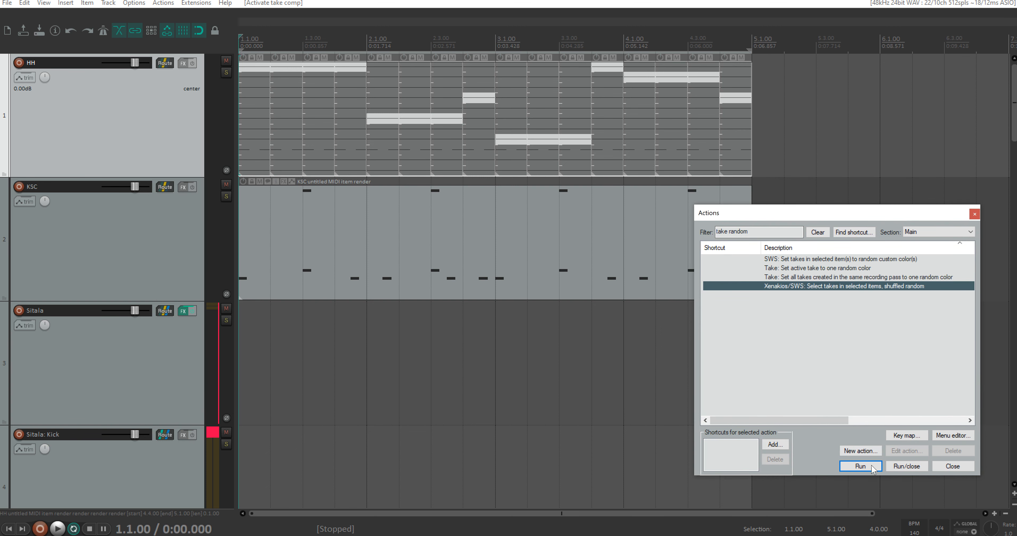
{"action": "left_click", "coordinate": [860, 468]}
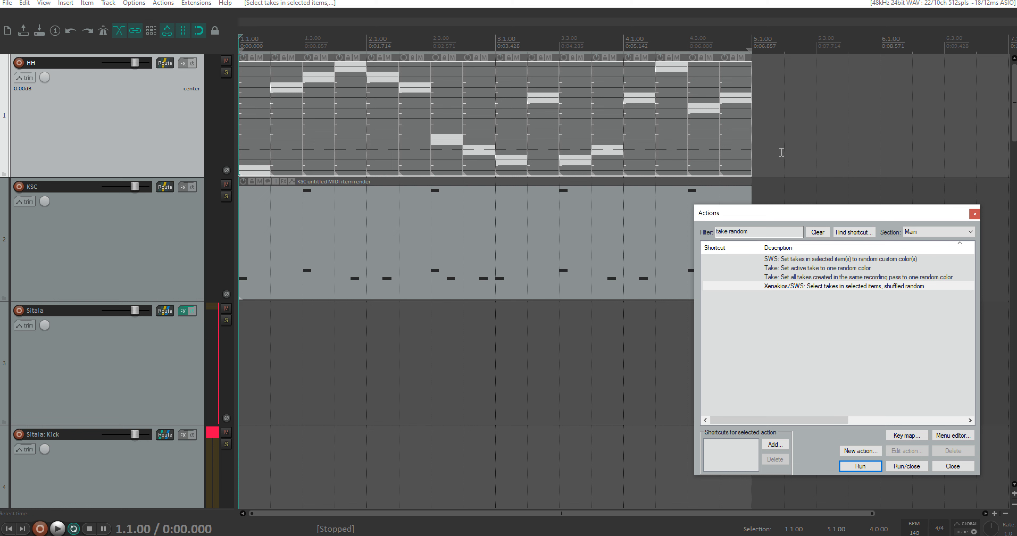
{"action": "key", "text": "space"}
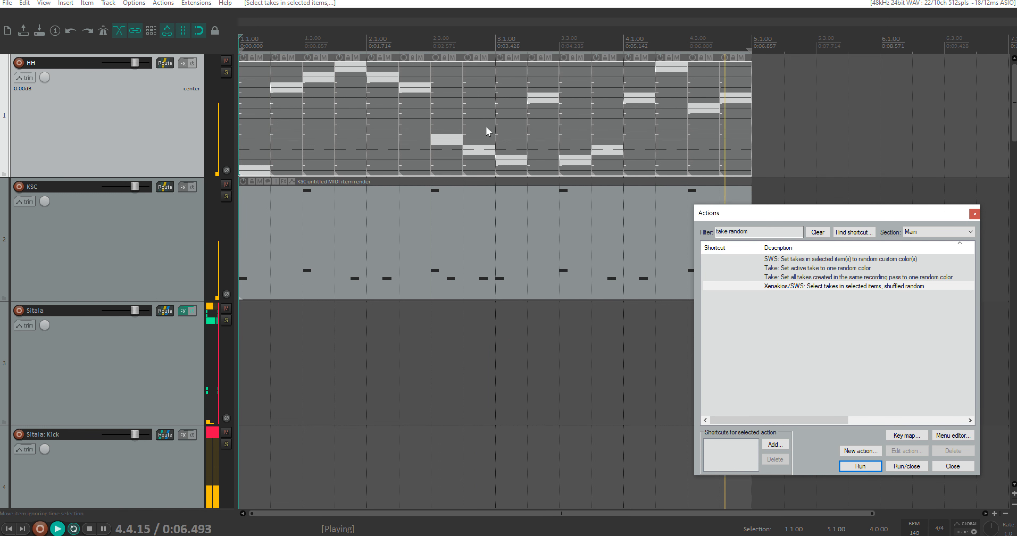
{"action": "key", "text": "space"}
Step: Reshuffle the HH segments' takes at random several more times and audition the new combination
{"action": "left_click", "coordinate": [817, 287]}
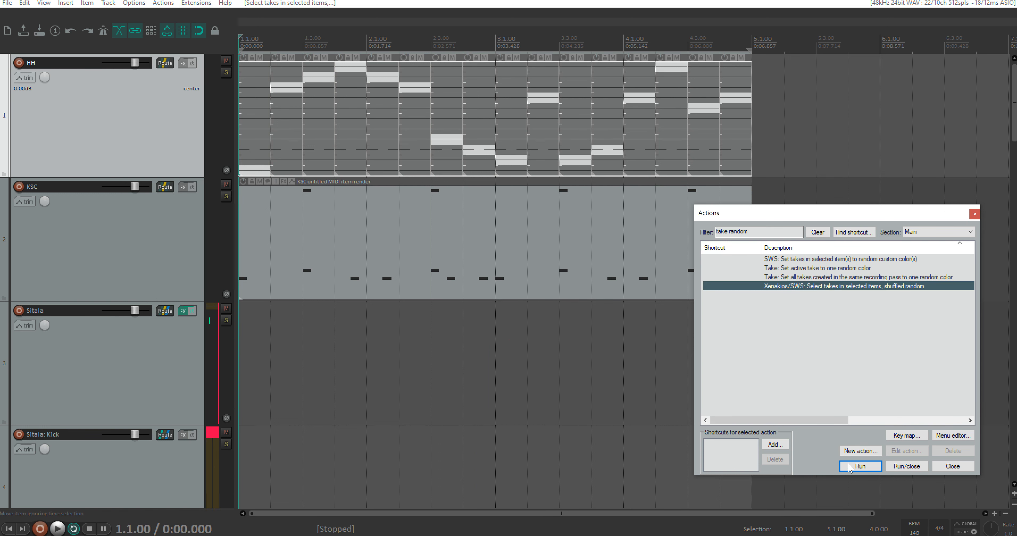
{"action": "left_click", "coordinate": [860, 466]}
{"action": "left_click", "coordinate": [861, 466]}
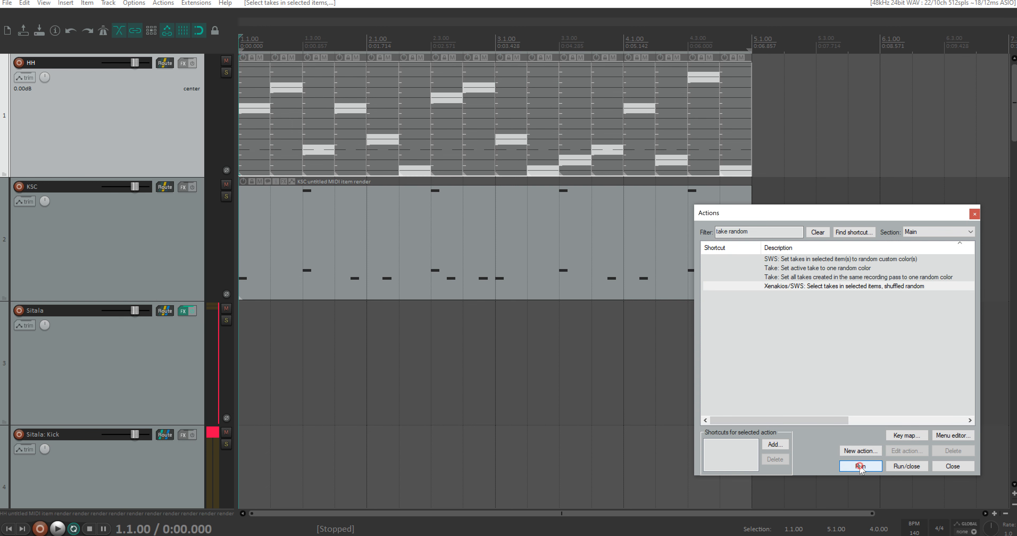
{"action": "left_click", "coordinate": [860, 466]}
{"action": "key", "text": "space"}
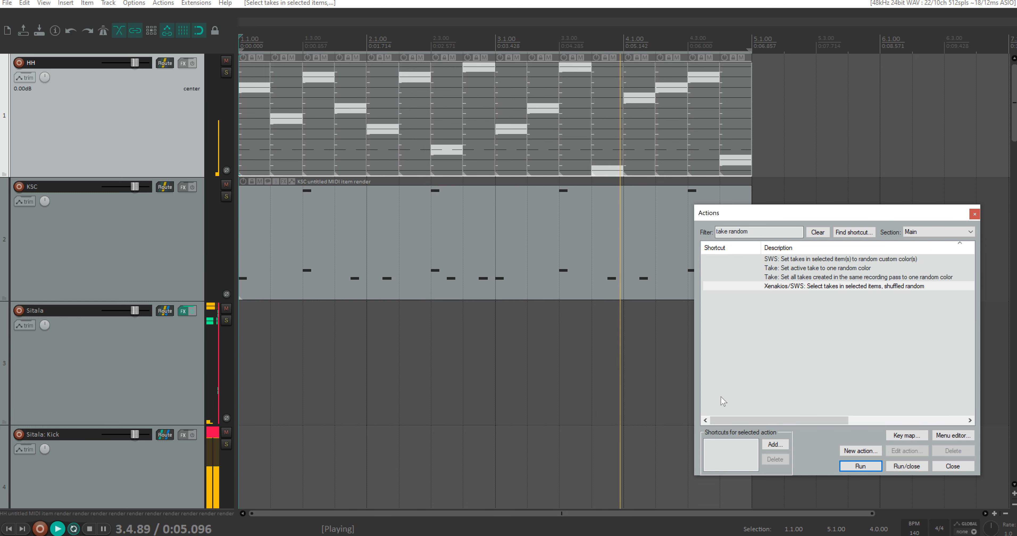
{"action": "key", "text": "space"}
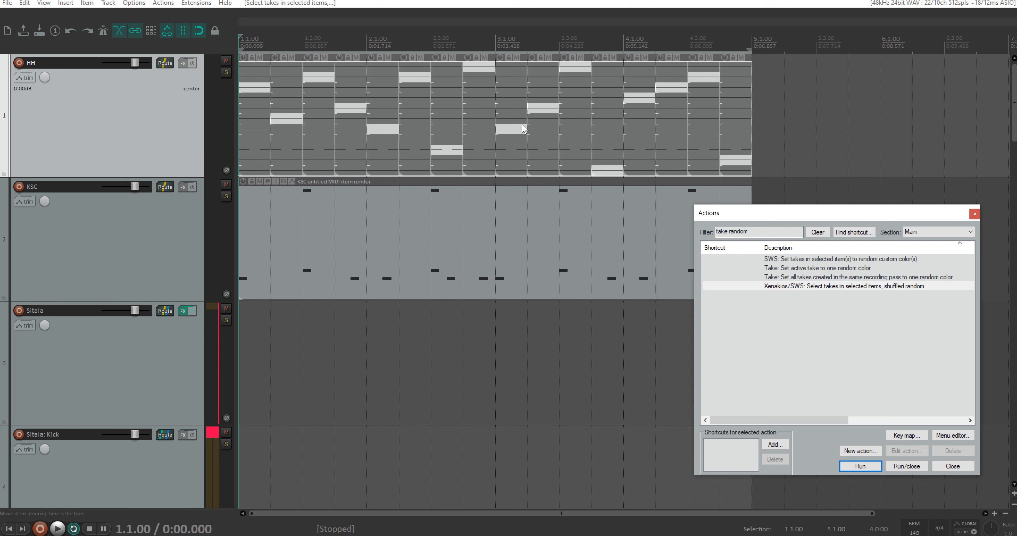
Step: Activate take 9 on beat 4 of HH bar 3 and take 4 on beats 2 and 3 of bar 4
{"action": "left_click", "coordinate": [605, 150]}
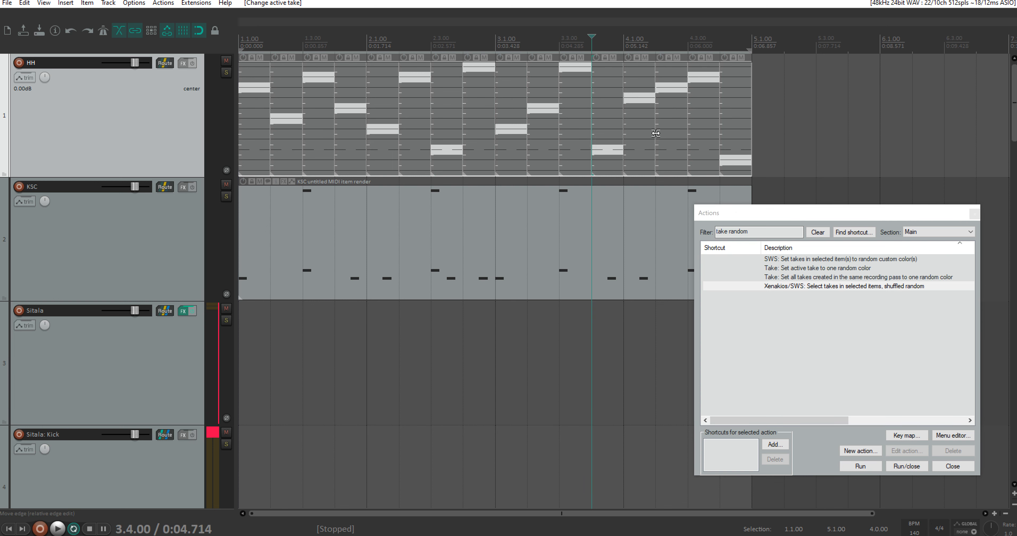
{"action": "left_click", "coordinate": [674, 100]}
{"action": "left_click", "coordinate": [705, 101]}
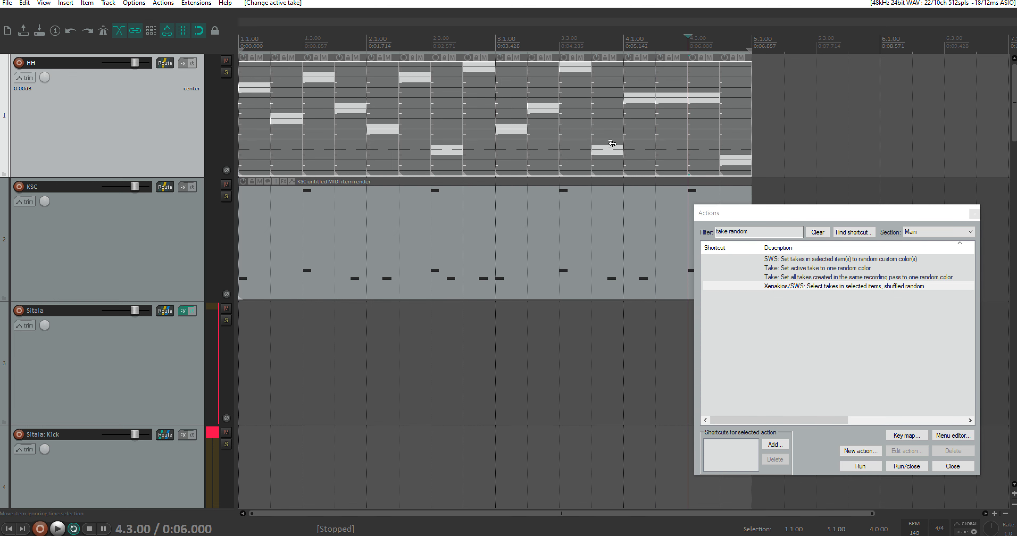
Step: Return to the project start, select all HH segments and save their take combination as a new comp named HH3
{"action": "left_click", "coordinate": [244, 37]}
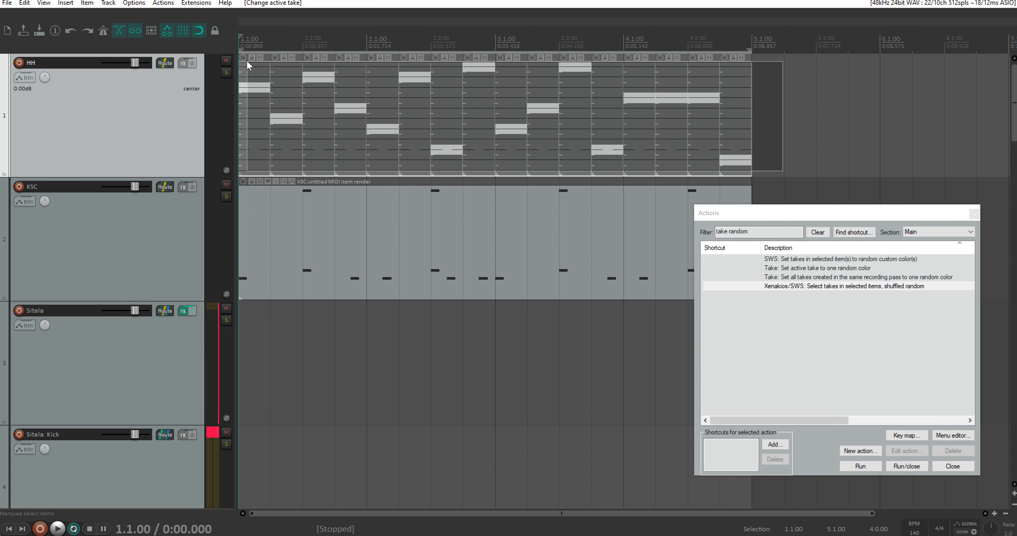
{"action": "right_click", "coordinate": [282, 70]}
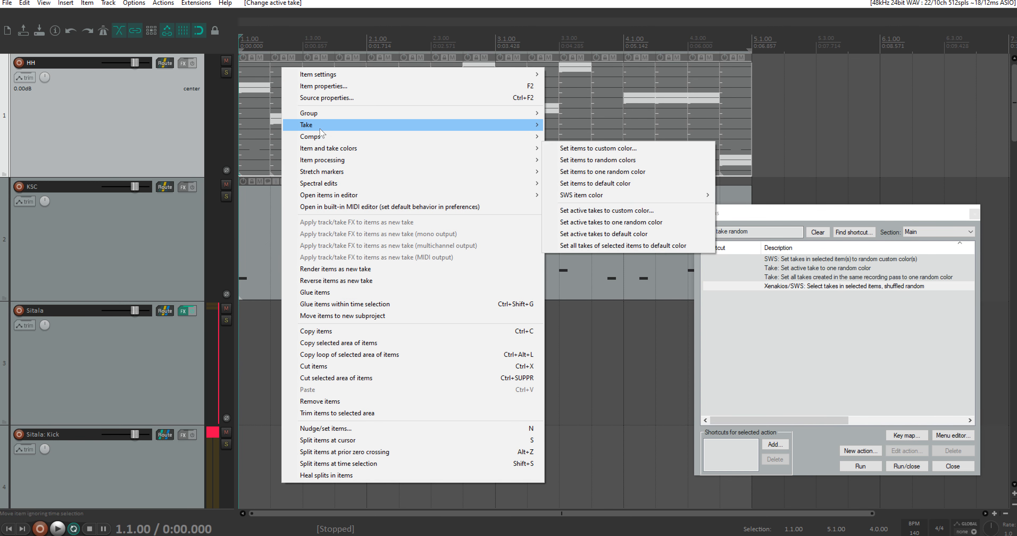
{"action": "mouse_move", "coordinate": [329, 138]}
{"action": "left_click", "coordinate": [590, 133]}
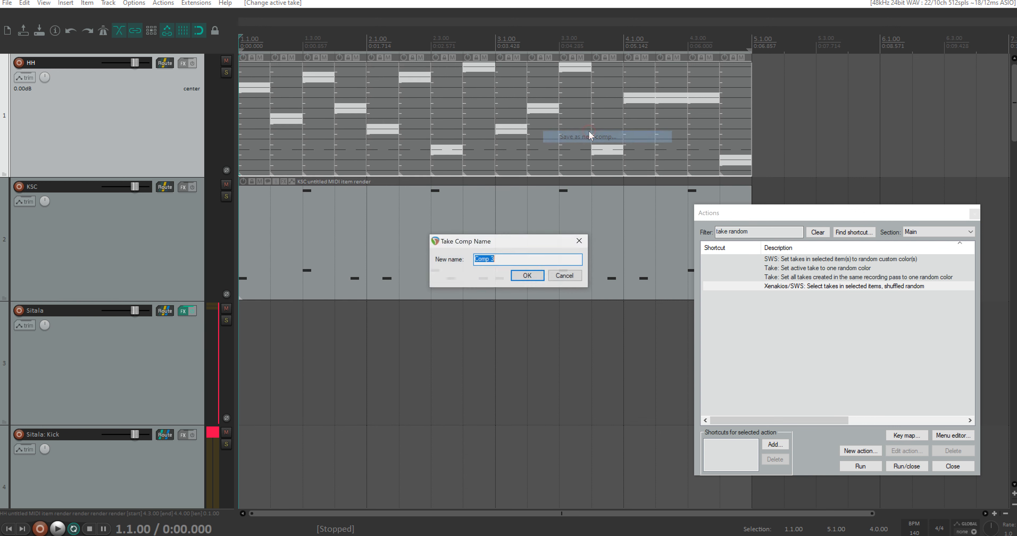
{"action": "type", "text": "HH3"}
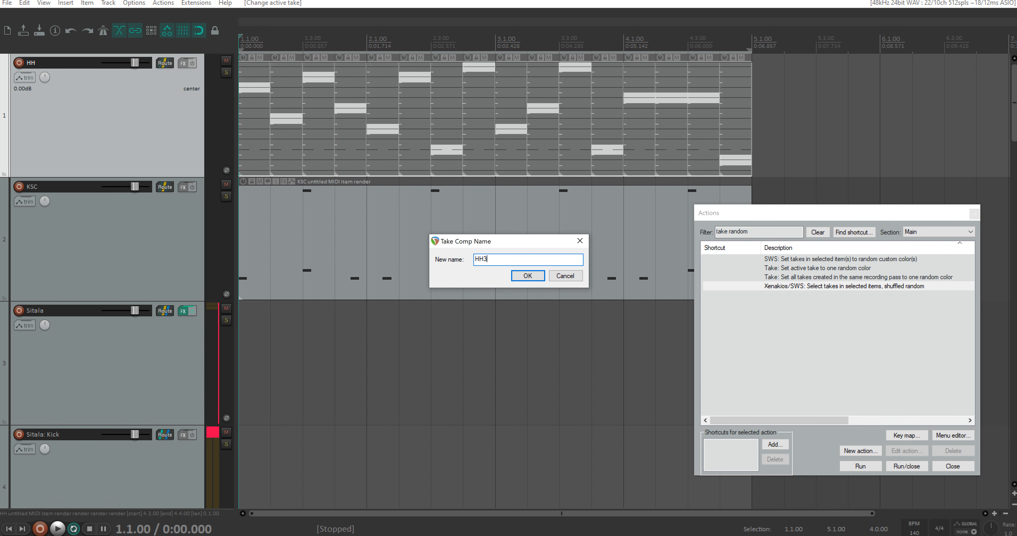
{"action": "key", "text": "Return"}
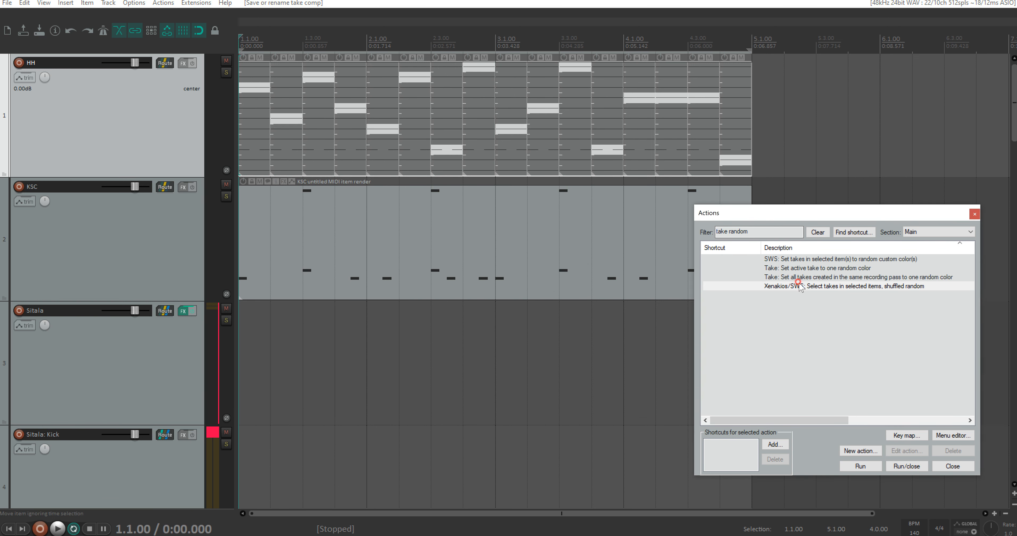
Step: Shuffle the takes of the selected HH segments five times for a fresh random combination and play it briefly
{"action": "left_click", "coordinate": [800, 287]}
{"action": "left_click", "coordinate": [854, 468]}
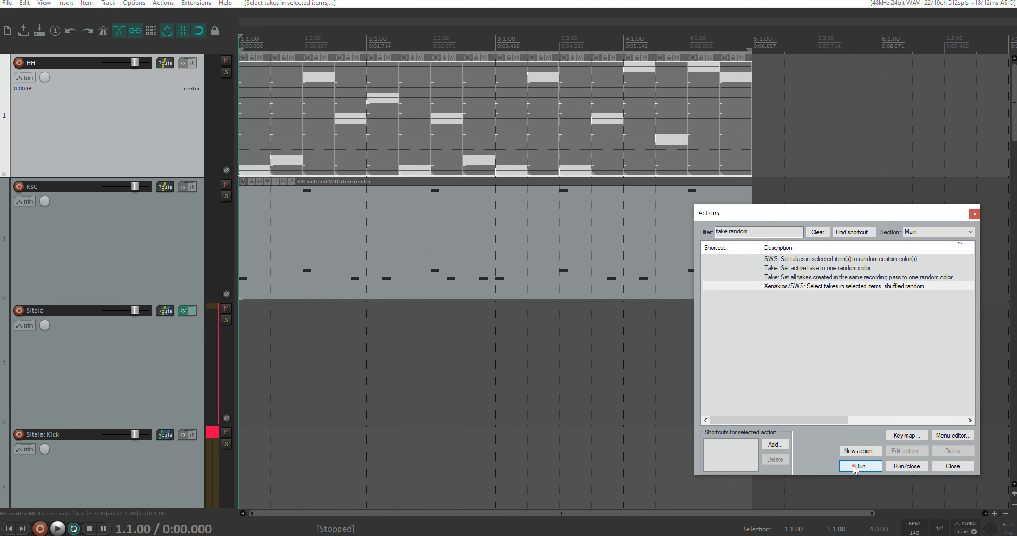
{"action": "left_click", "coordinate": [854, 468]}
{"action": "left_click", "coordinate": [854, 467]}
{"action": "left_click", "coordinate": [854, 467]}
{"action": "left_click", "coordinate": [855, 468]}
{"action": "left_click", "coordinate": [854, 467]}
{"action": "key", "text": "space"}
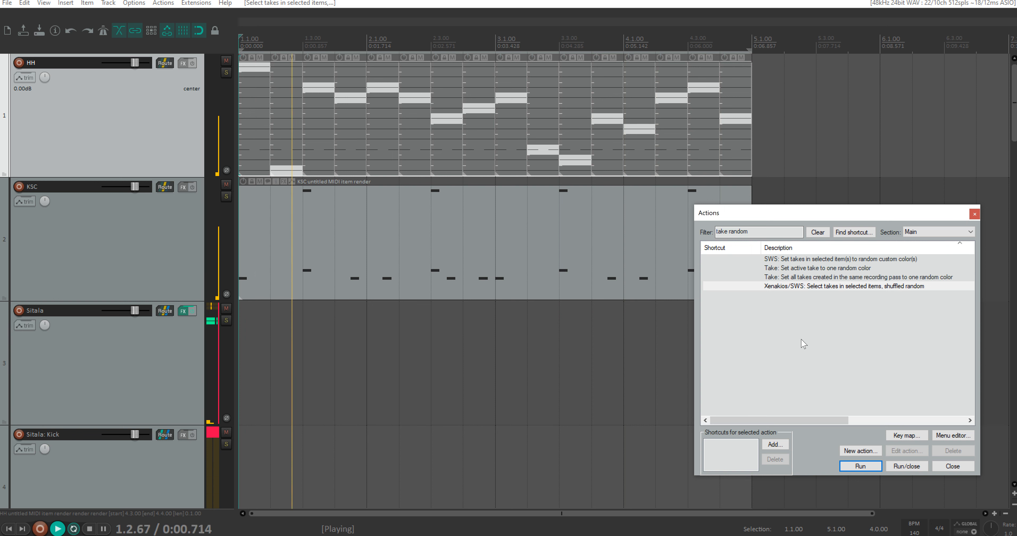
{"action": "key", "text": "space"}
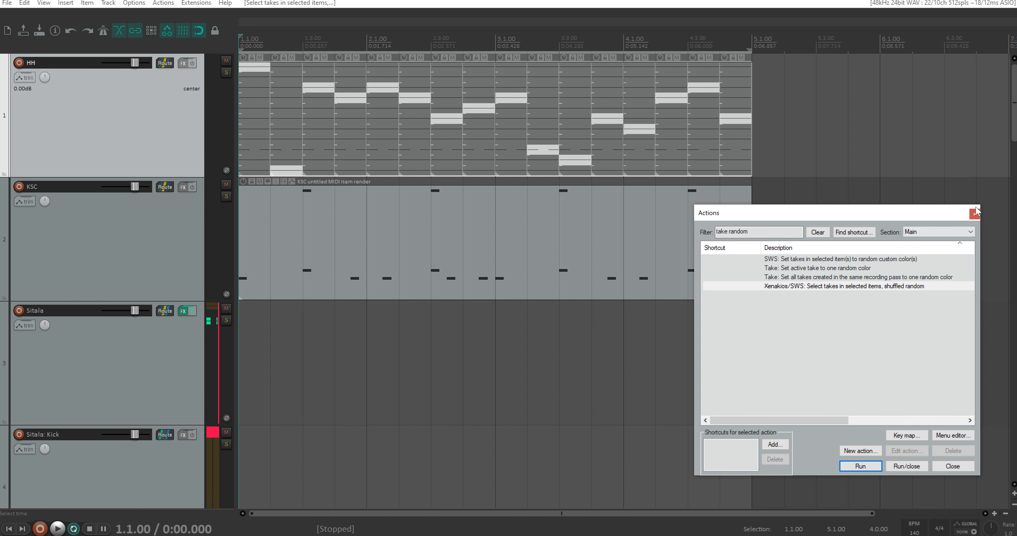
Step: Close the action list and save the combination of all HH segments as a new comp named HH4
{"action": "left_click", "coordinate": [975, 212]}
{"action": "left_click_drag", "start_coordinate": [774, 169], "coordinate": [248, 68]}
{"action": "right_click", "coordinate": [340, 81]}
{"action": "mouse_move", "coordinate": [477, 153]}
{"action": "left_click", "coordinate": [634, 150]}
{"action": "type", "text": "HH4"}
{"action": "key", "text": "Return"}
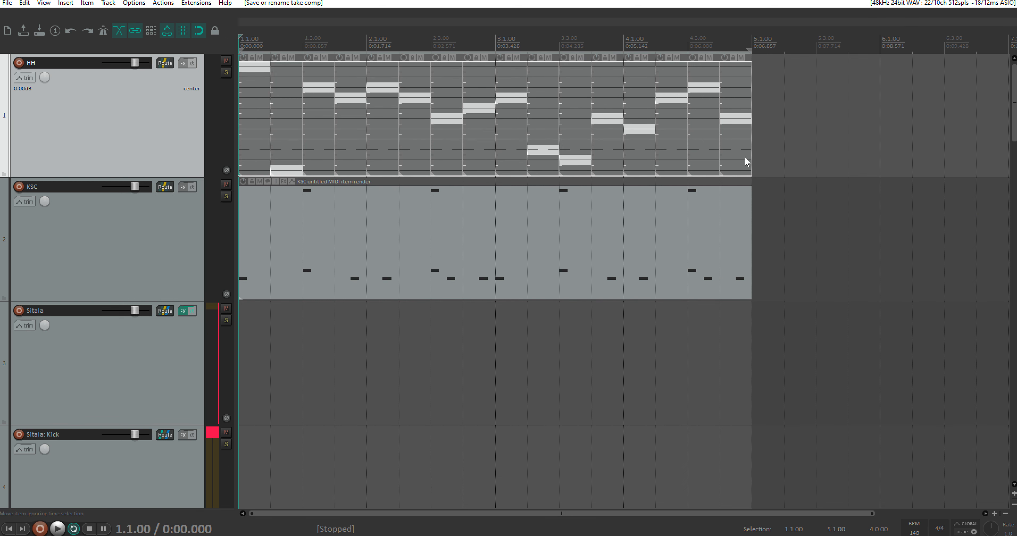
Step: Select all HH segments and cycle through their saved comps until HH1 is active
{"action": "left_click_drag", "start_coordinate": [792, 171], "coordinate": [261, 59]}
{"action": "key", "text": "t"}
{"action": "key", "text": "t"}
{"action": "key", "text": "t"}
{"action": "key", "text": "t"}
{"action": "key", "text": "t"}
{"action": "key", "text": "t"}
{"action": "key", "text": "t"}
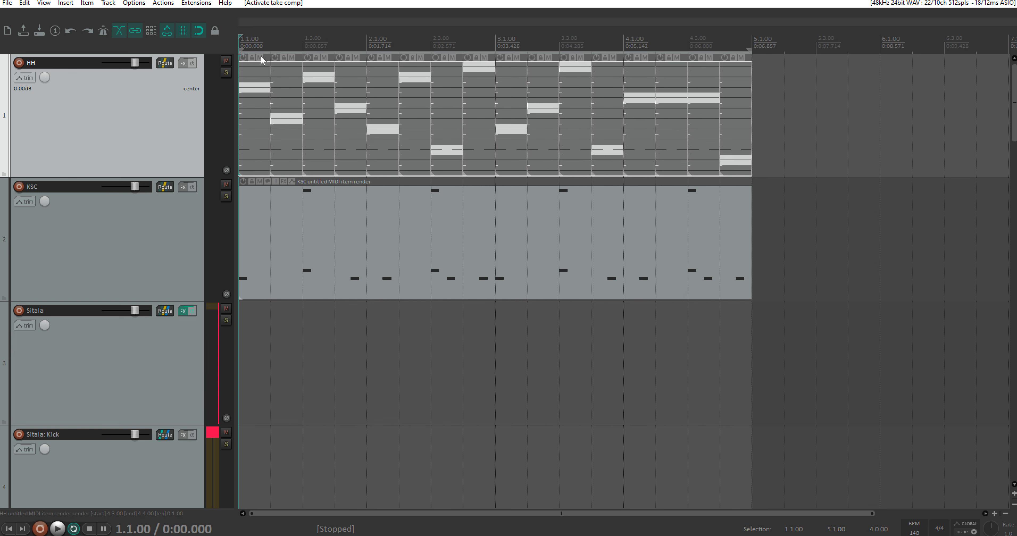
{"action": "key", "text": "t"}
{"action": "key", "text": "t"}
{"action": "key", "text": "t"}
{"action": "key", "text": "t"}
{"action": "key", "text": "t"}
{"action": "key", "text": "t"}
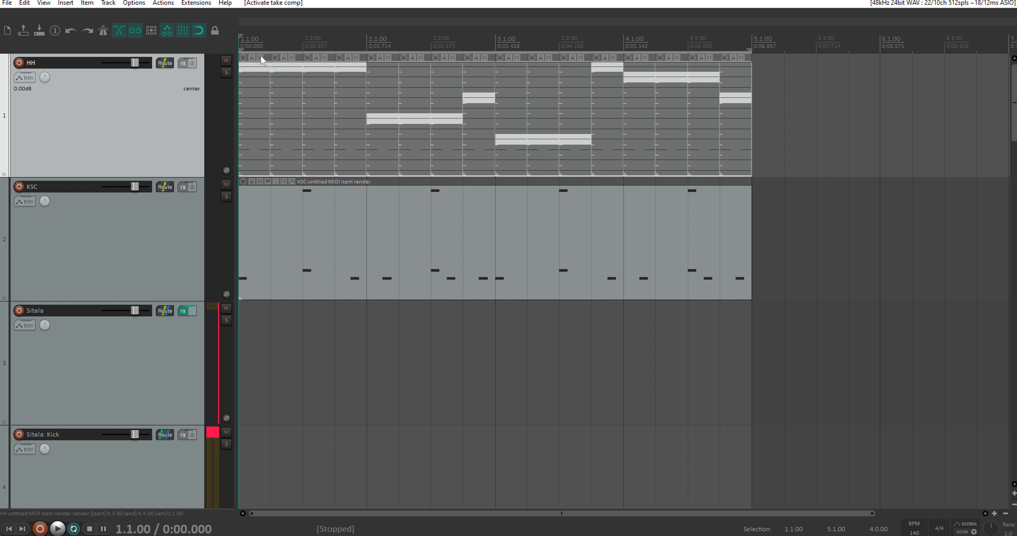
{"action": "key", "text": "t"}
{"action": "key", "text": "t"}
{"action": "key", "text": "t"}
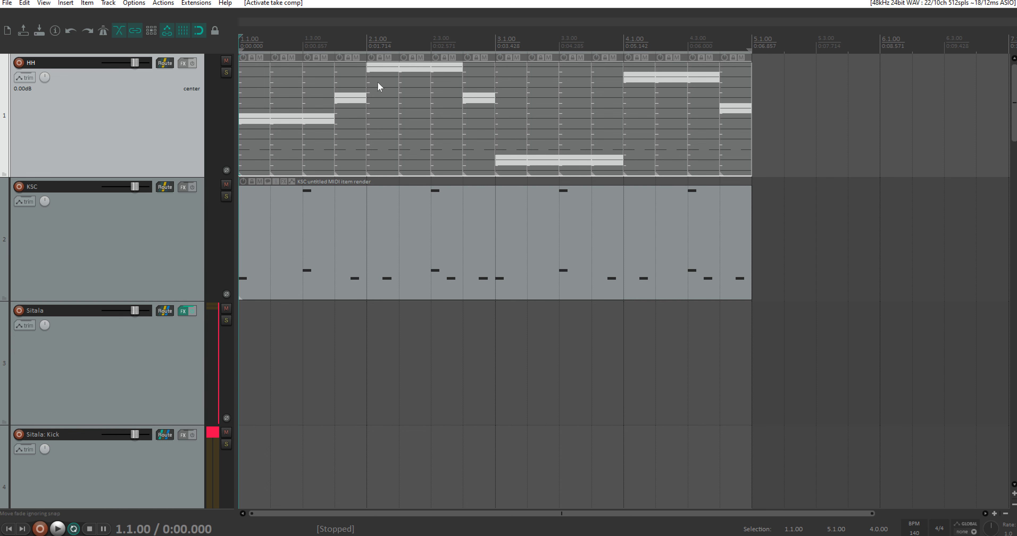
{"action": "scroll", "coordinate": [456, 90], "scroll_direction": "down", "scroll_amount": 3}
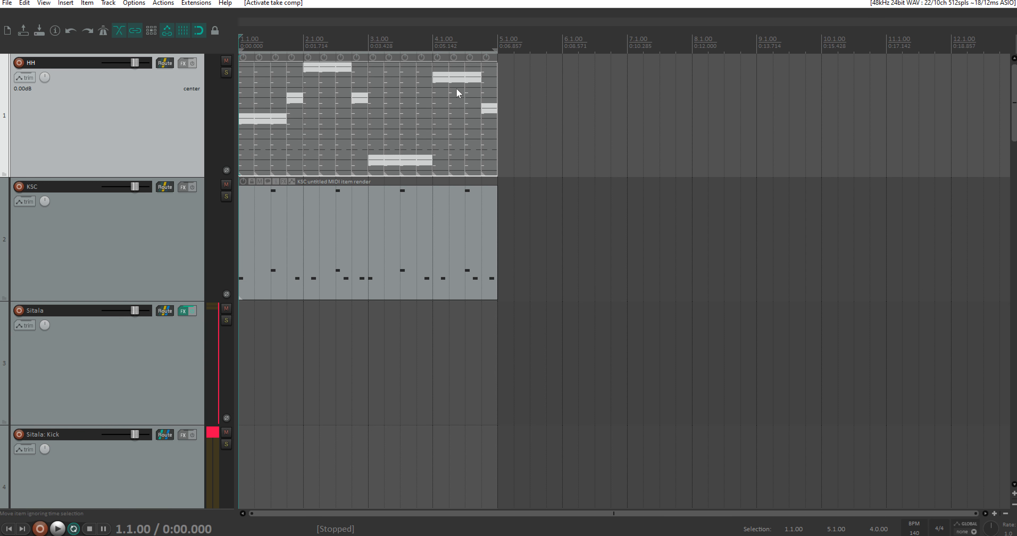